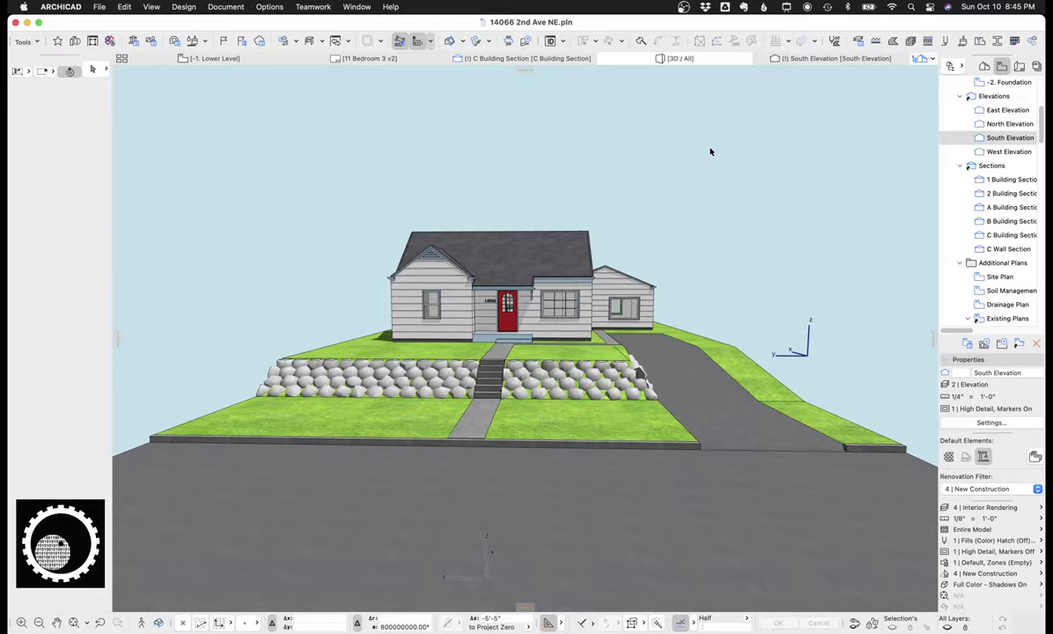
left_click(684, 6)
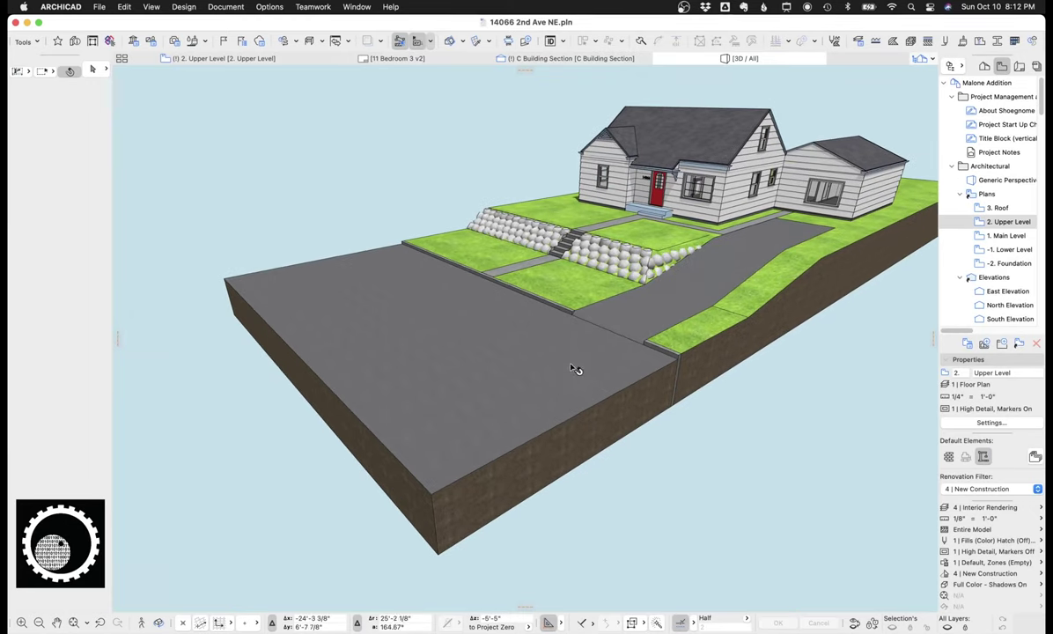
left_click(552, 393)
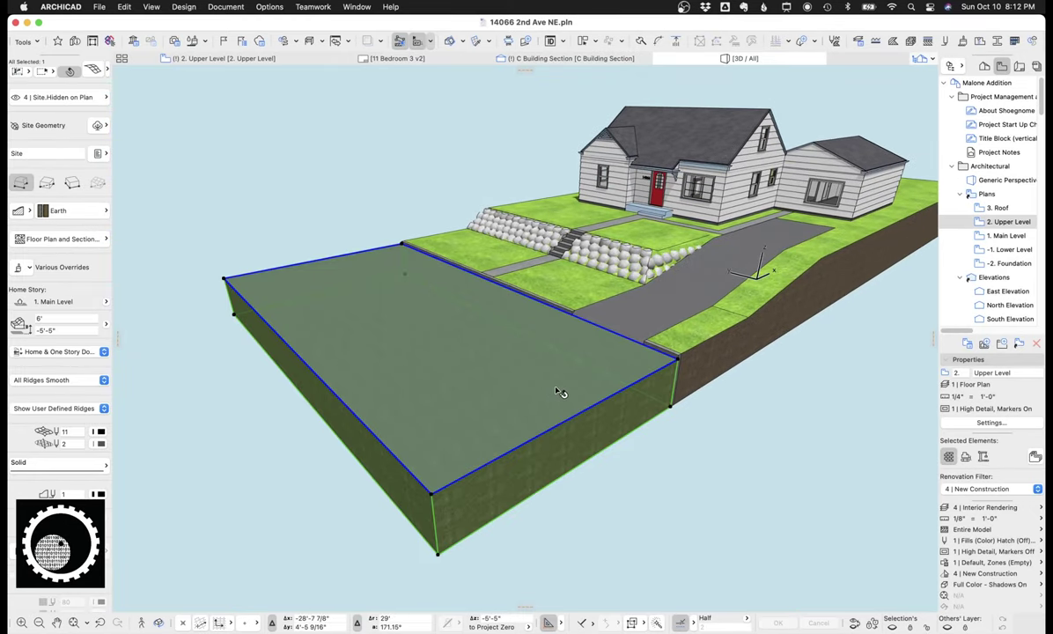
mouse_move(600, 388)
key("Escape")
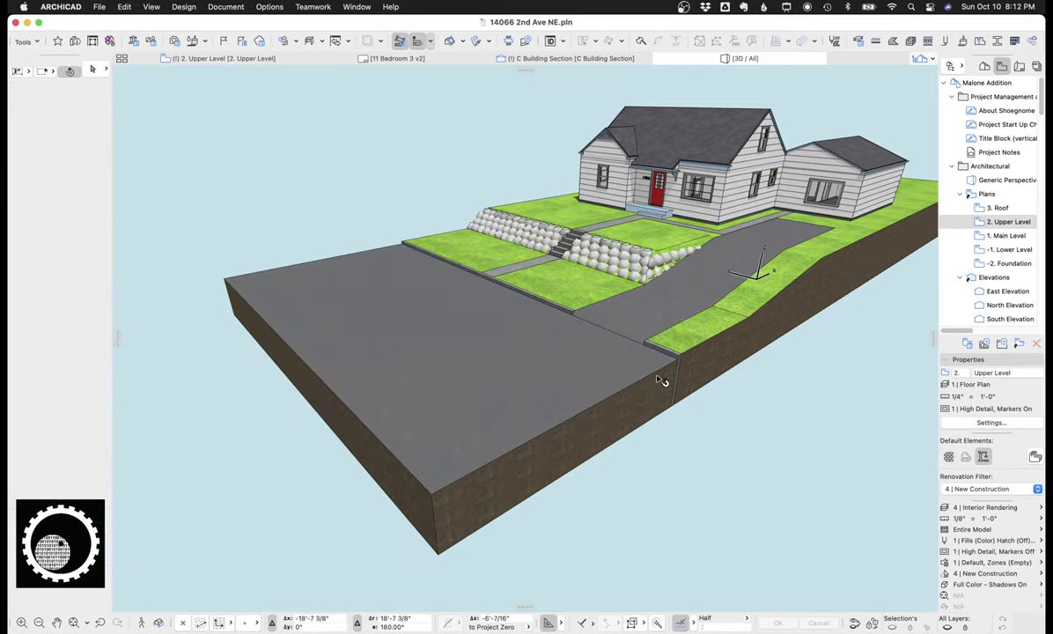
Try lowering two corner points along the side edge of the asphalt street mesh, and undo the elevation edits
mouse_move(672, 370)
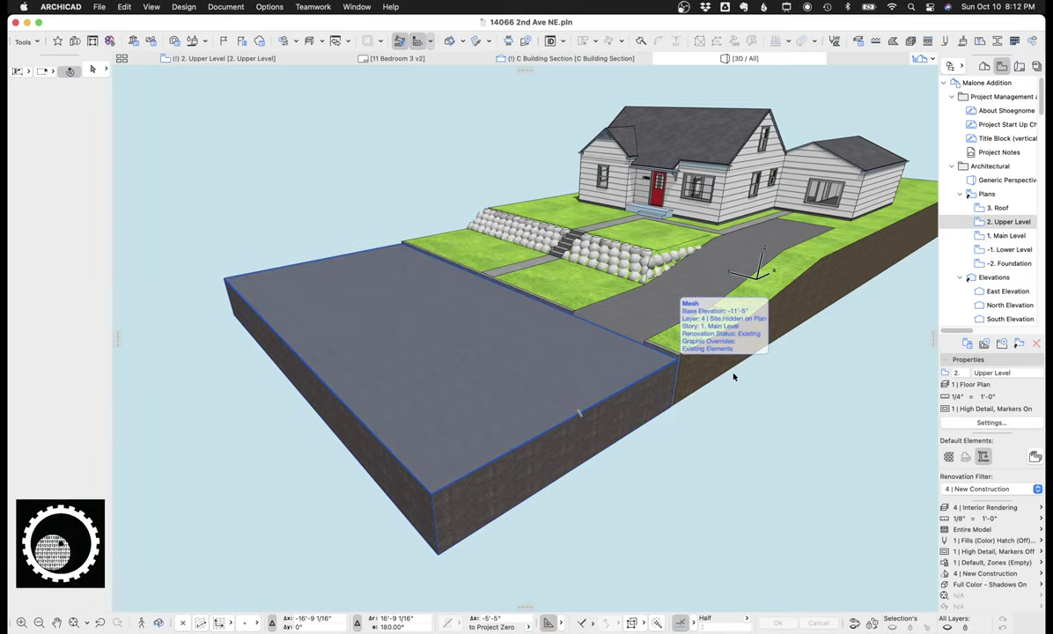
left_click(667, 385)
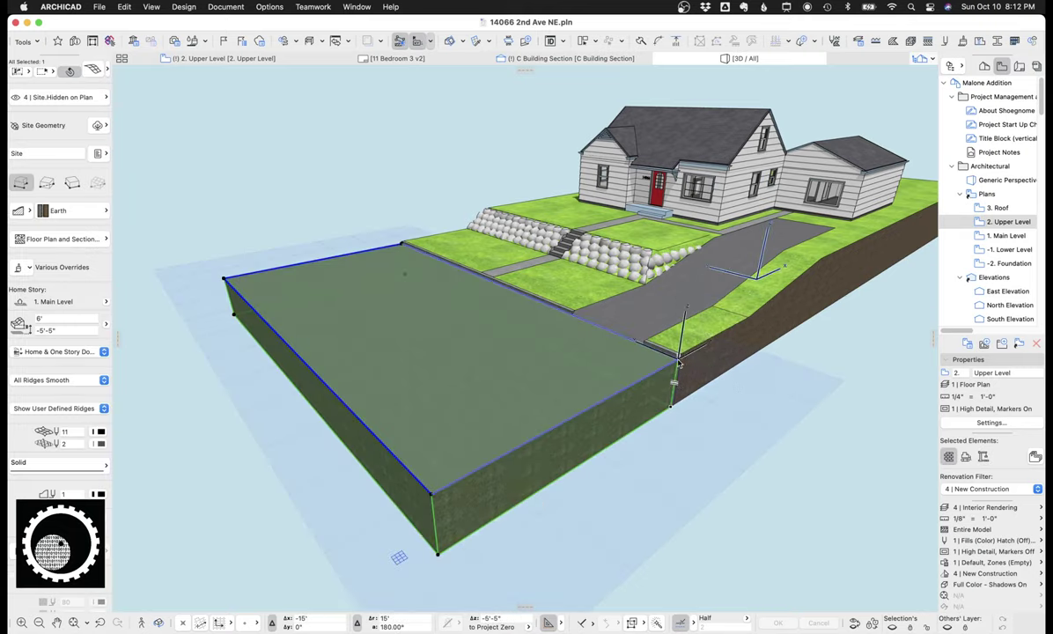
left_click(677, 359)
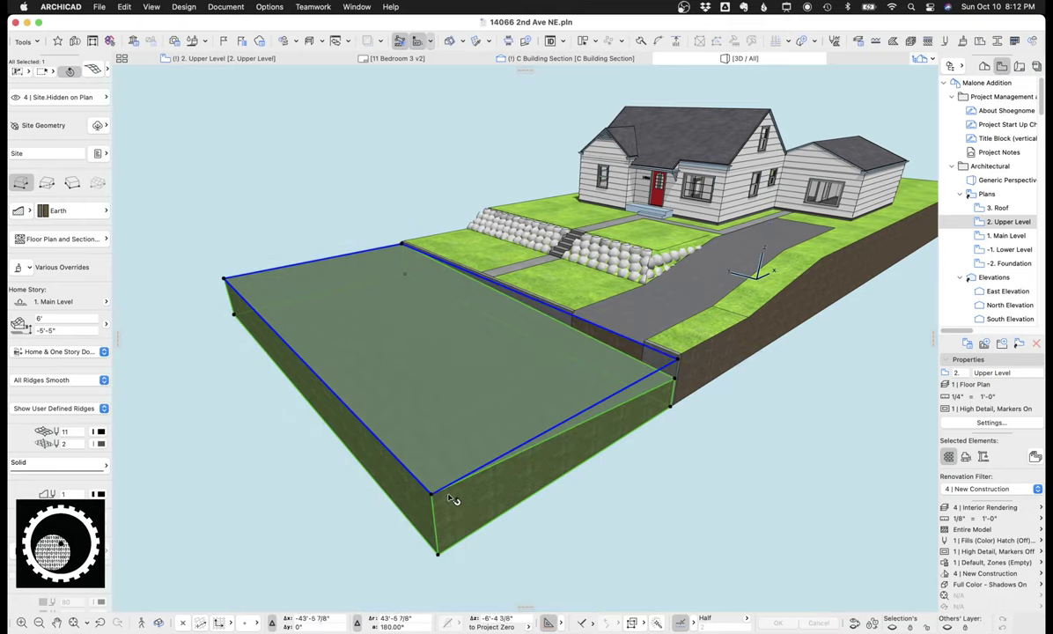
left_click(432, 494)
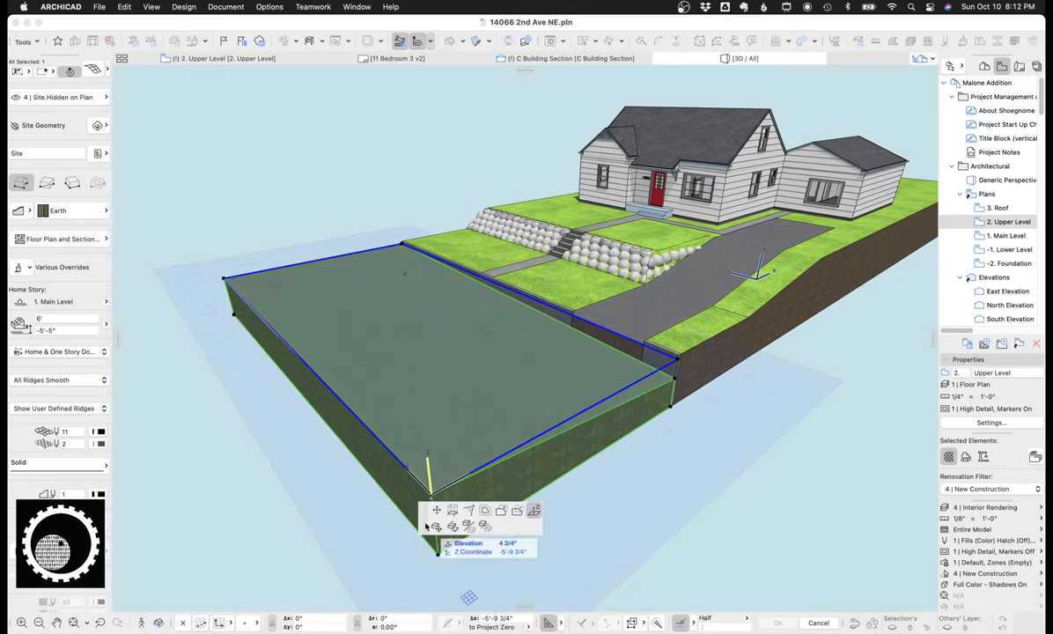
left_click(434, 518)
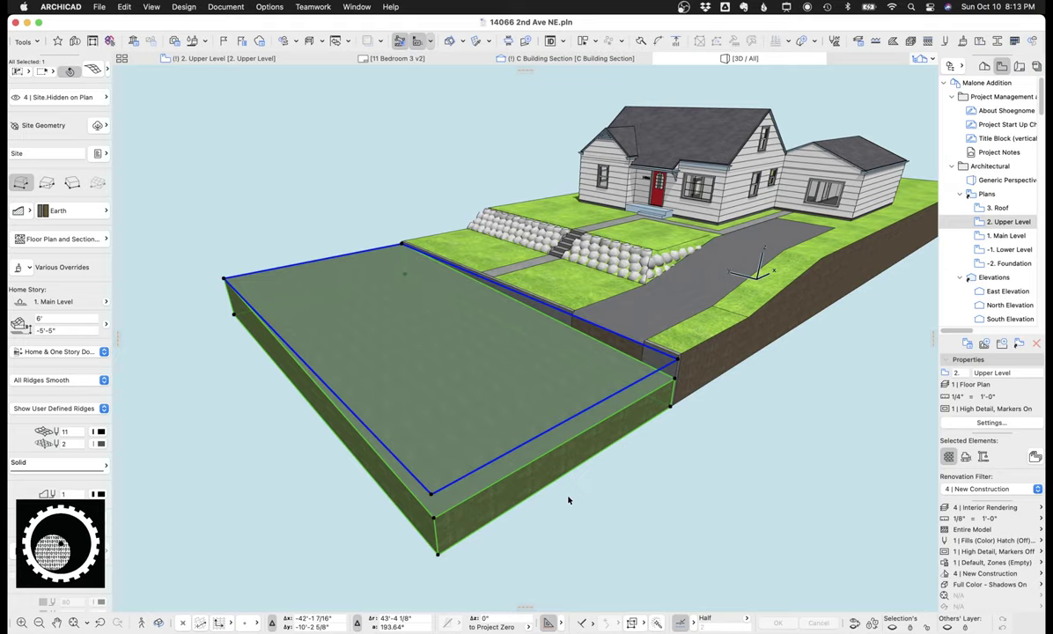
key("super+z")
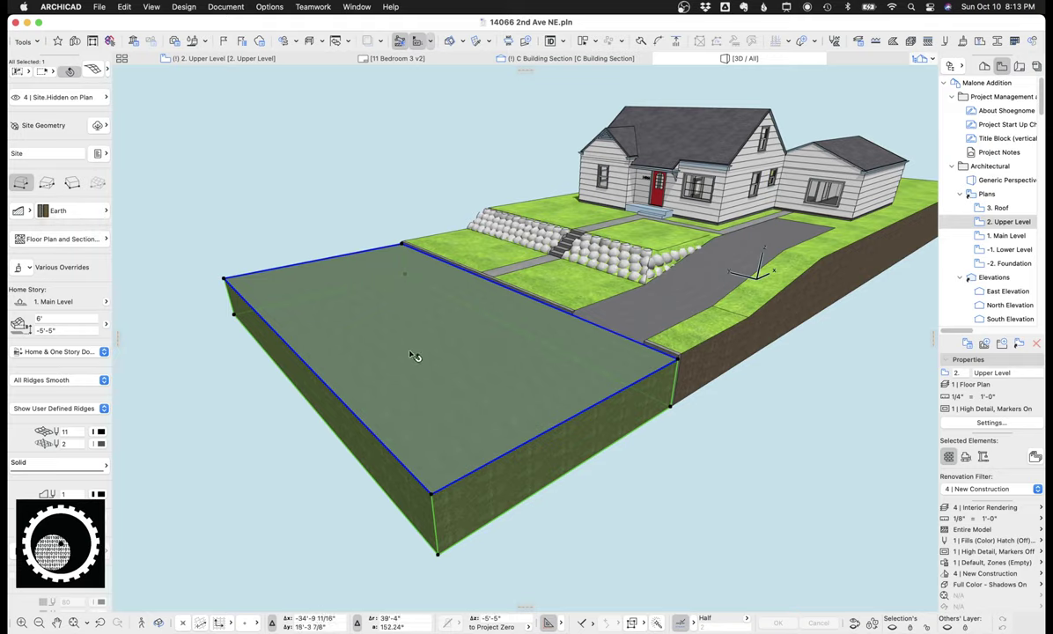
Switch the street mesh's top surface override off and back on
left_click(21, 267)
left_click(27, 300)
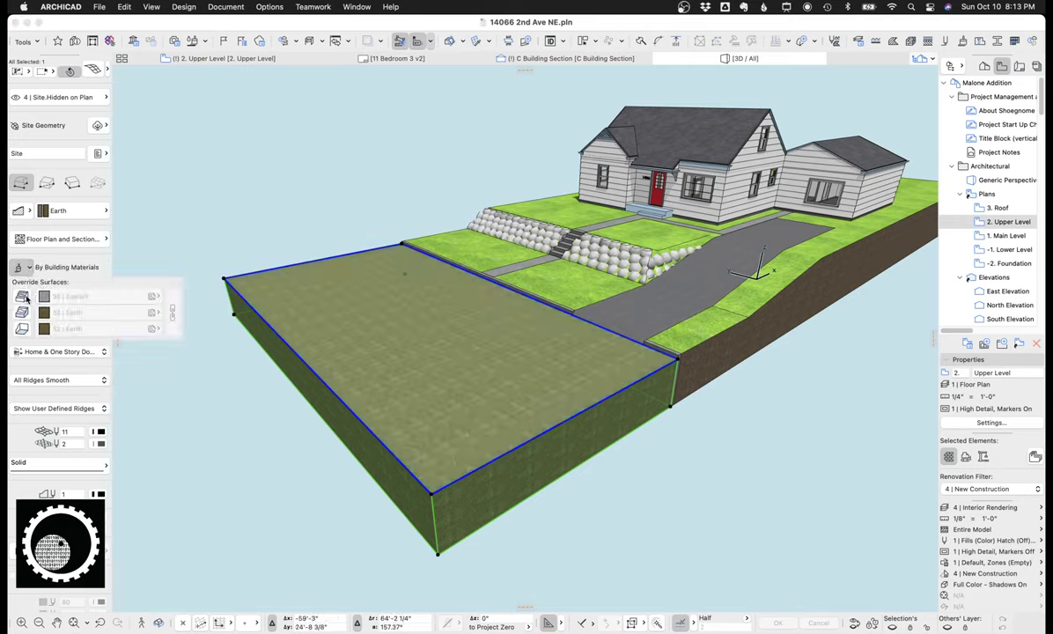
left_click(23, 297)
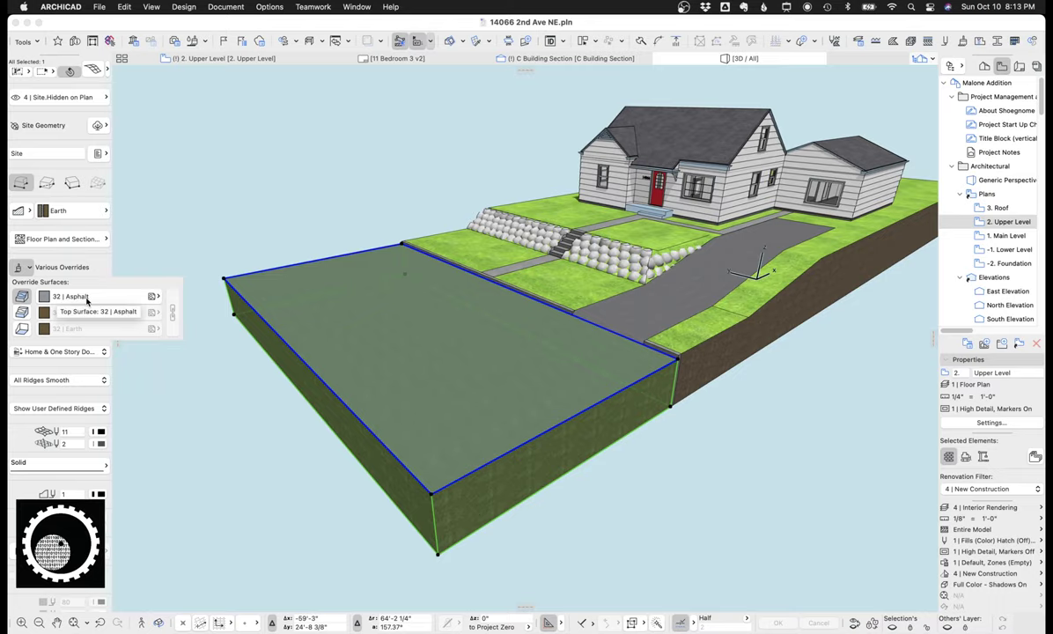
Try 09 | Color - Black as the street mesh's top surface override, and undo the change
left_click(85, 297)
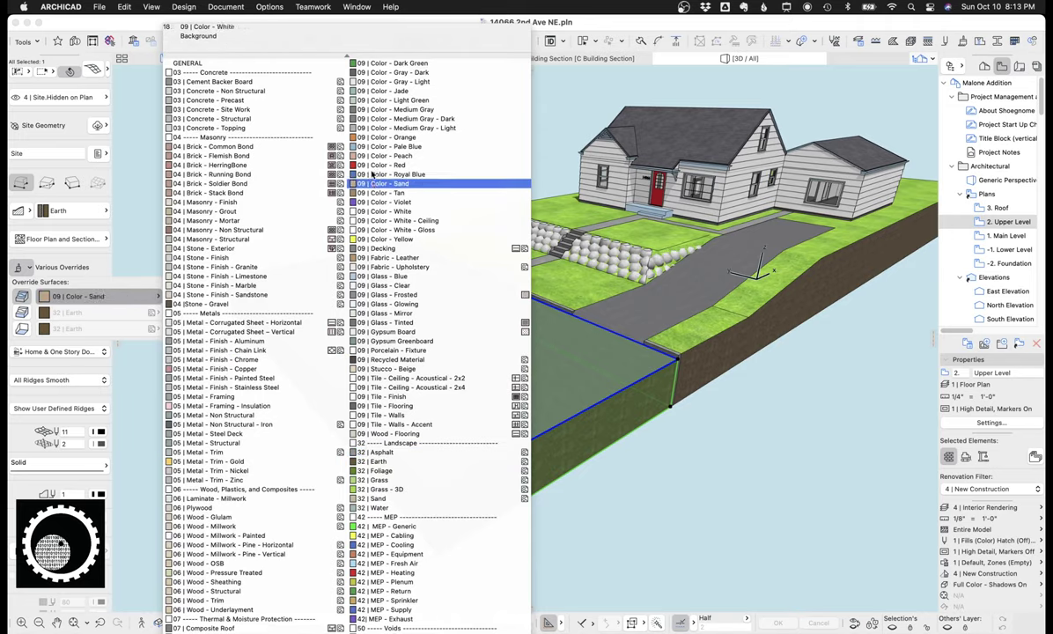
left_click(388, 72)
left_click(102, 296)
scroll(216, 519, "down", 5)
left_click(218, 604)
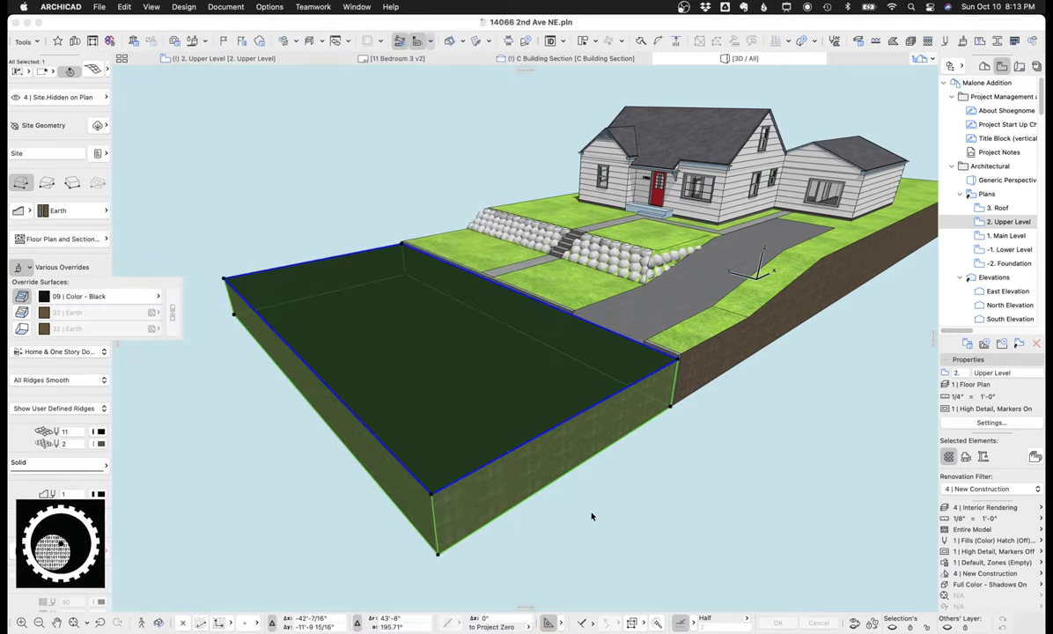
left_click(712, 458)
key("super+z")
Try moving the short curb mesh beside the driveway out of its place, and undo the move
left_click(701, 407)
scroll(669, 378, "up", 10)
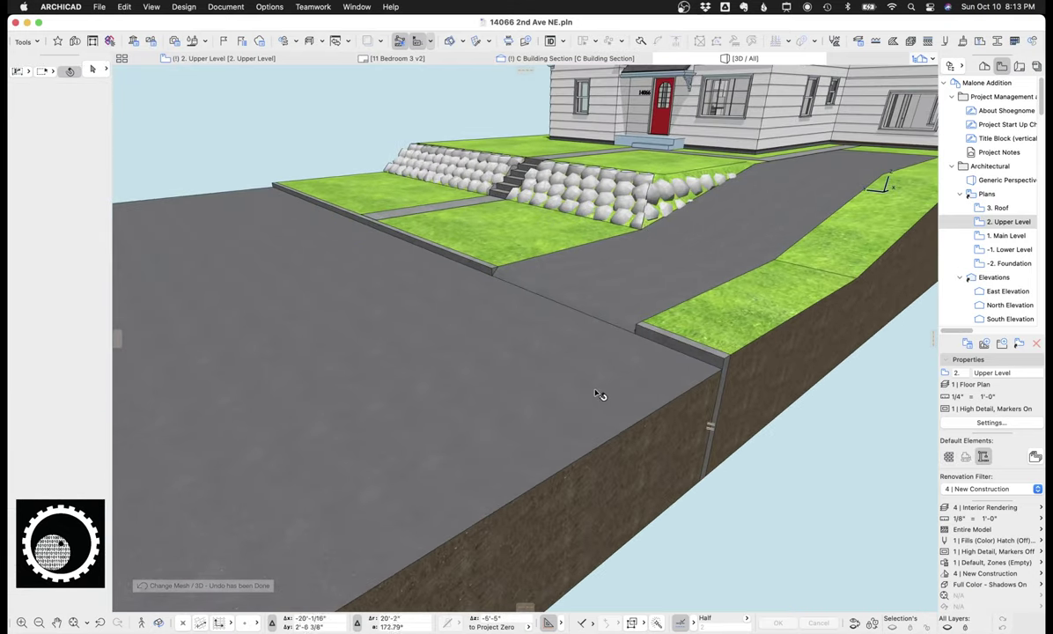
left_click(635, 344)
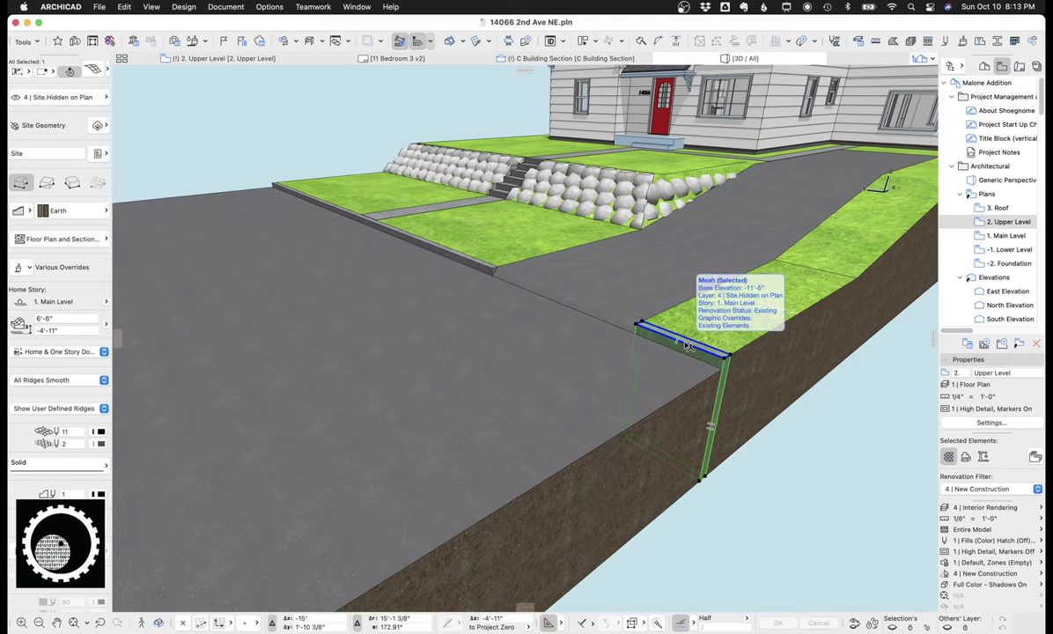
key("Escape")
middle_click_drag(738, 359, 571, 387, "shift")
left_click(605, 389)
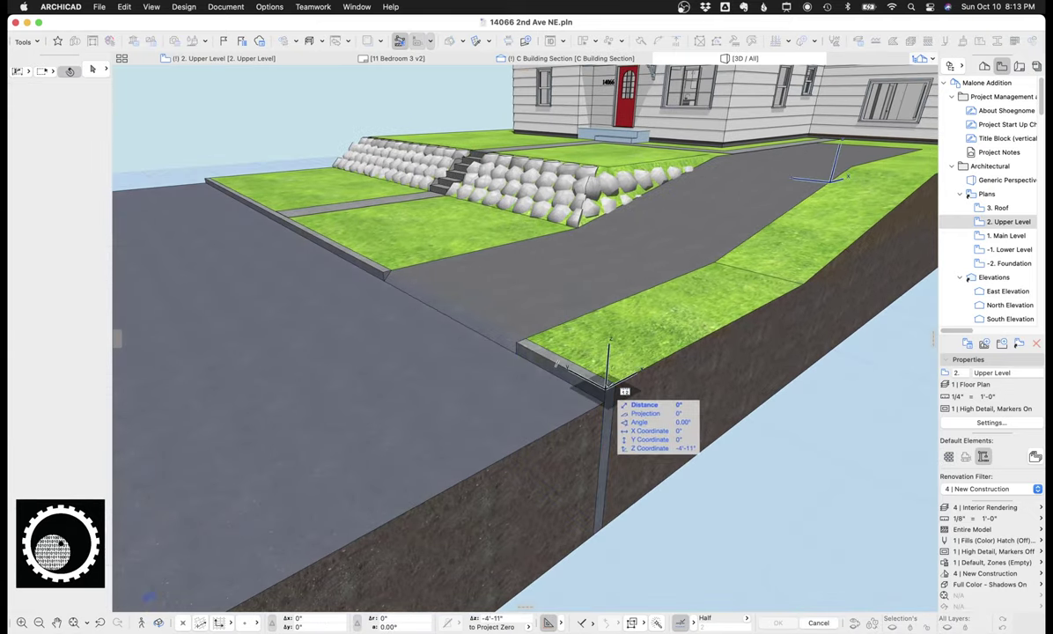
key("Escape")
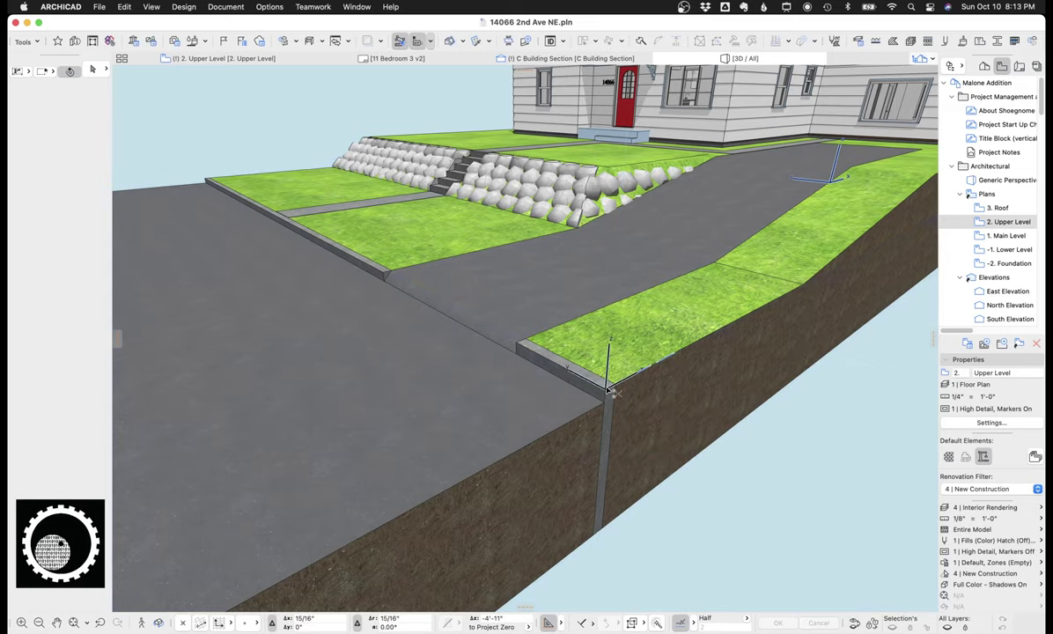
left_click_drag(605, 389, 687, 461)
key("super+z")
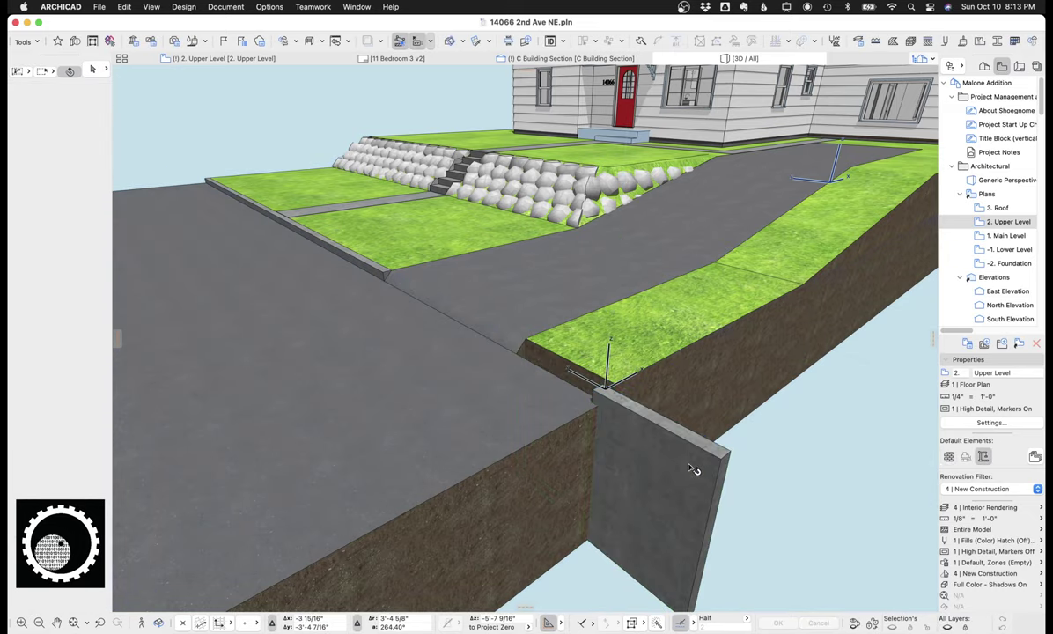
Select the long curb, front lawn and main yard meshes in turn to examine how the site is divided
scroll(334, 361, "down", 2)
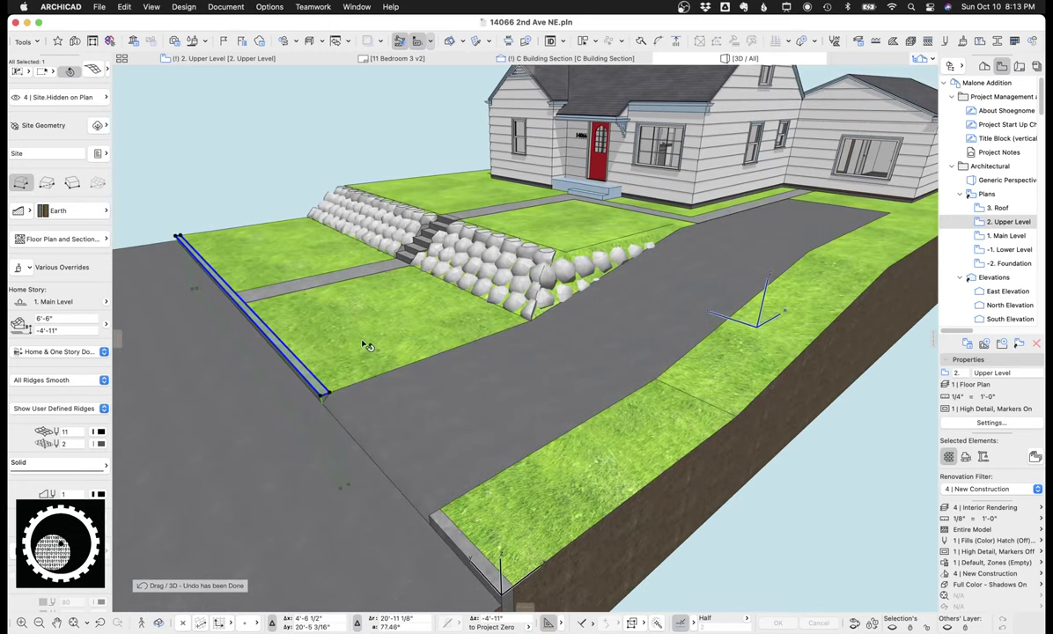
scroll(360, 348, "up", 2)
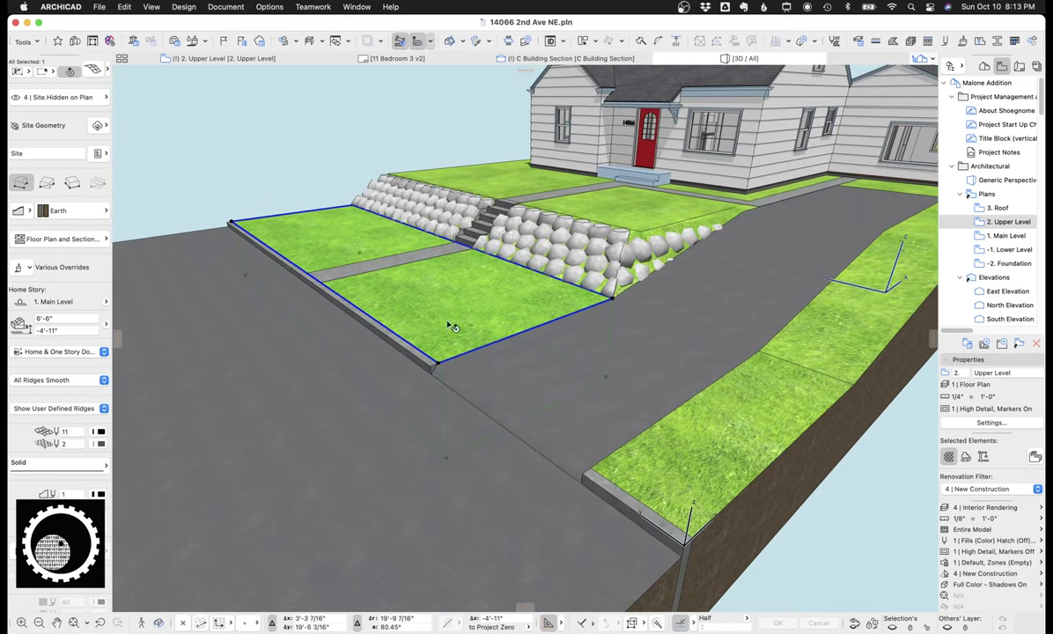
left_click(648, 222, "shift")
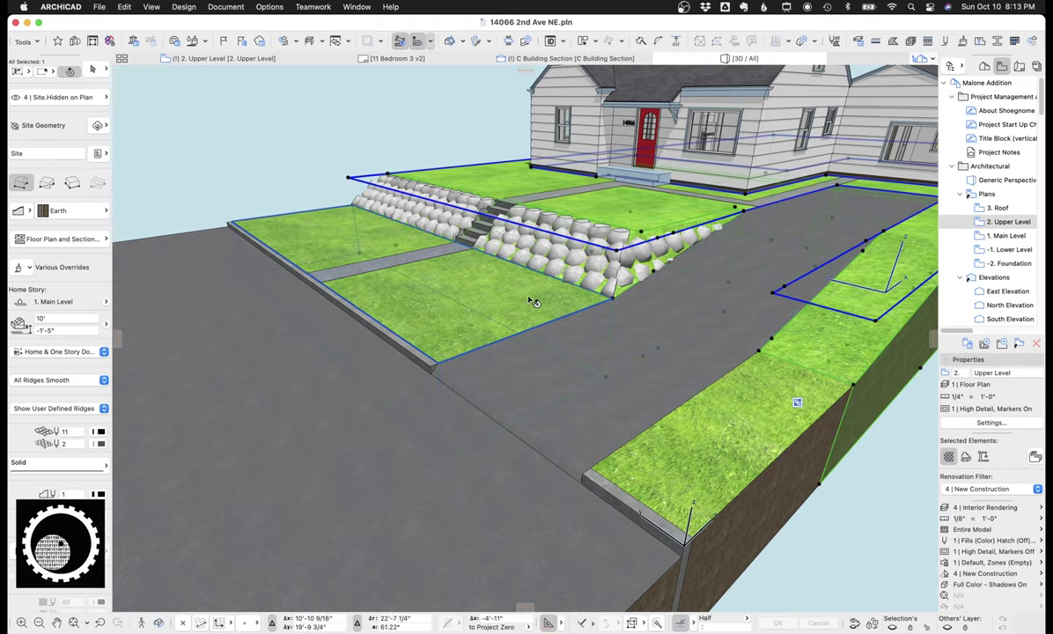
key("Escape")
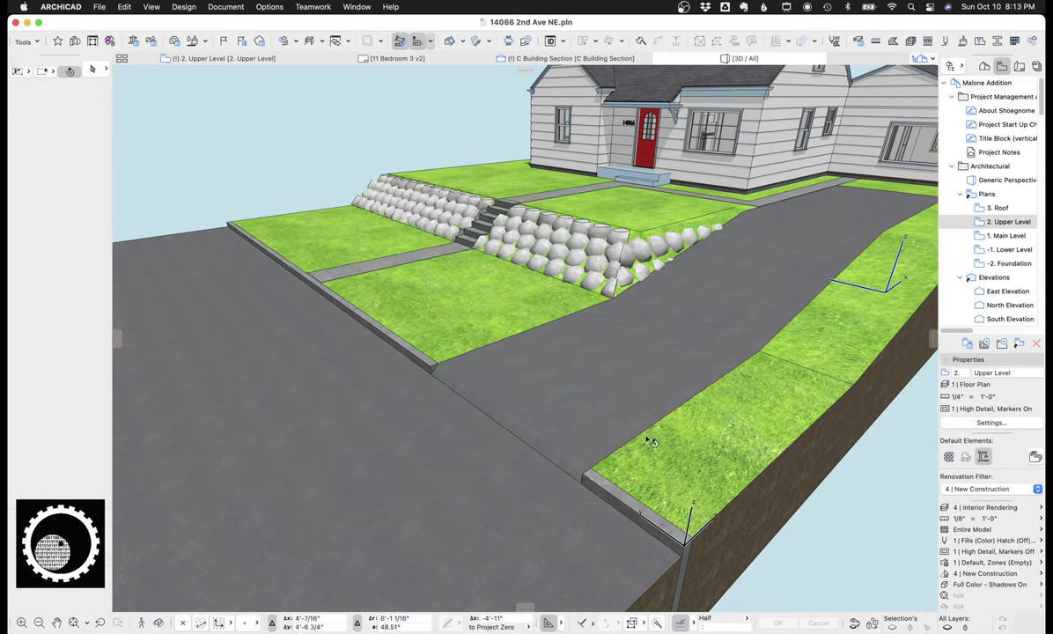
middle_click_drag(802, 362, 702, 380)
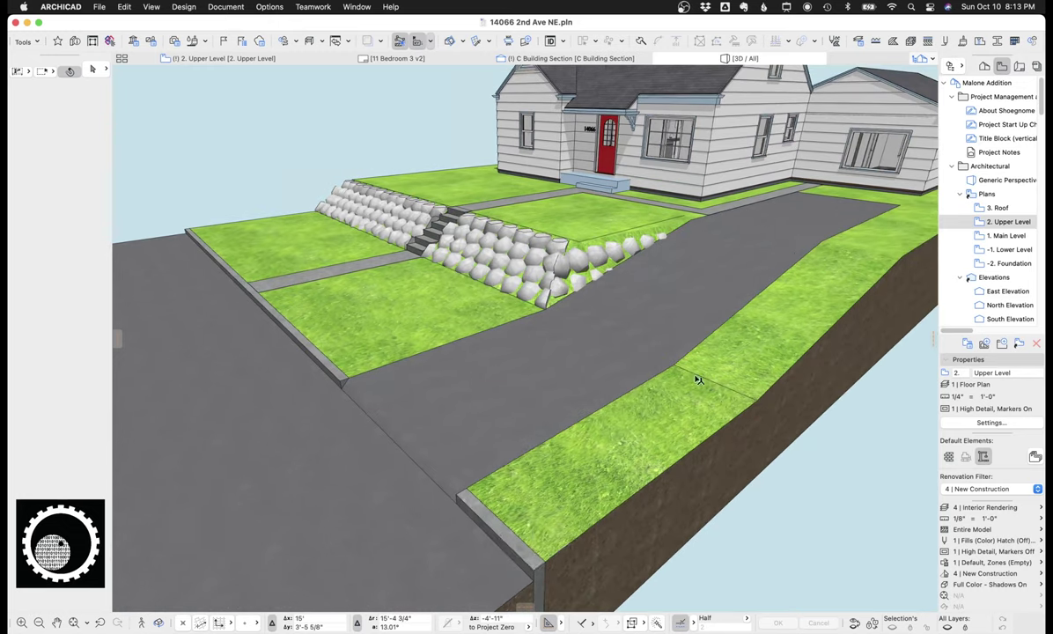
middle_click_drag(389, 342, 492, 366)
Show only the main grass yard mesh around the house in the 3D view
left_click(753, 350)
scroll(740, 331, "down", 5)
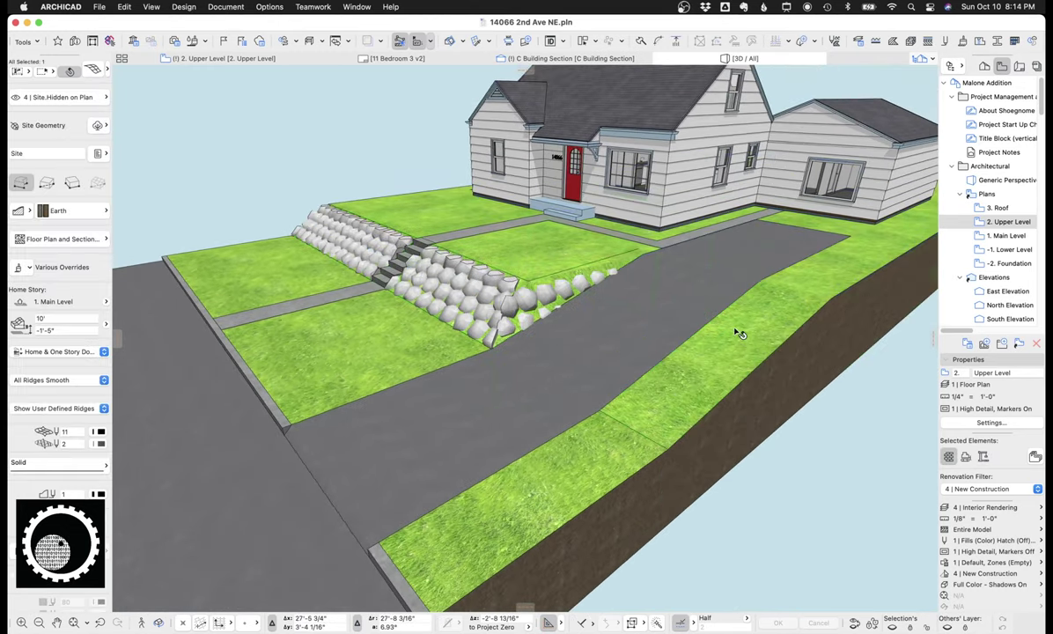
key("F5")
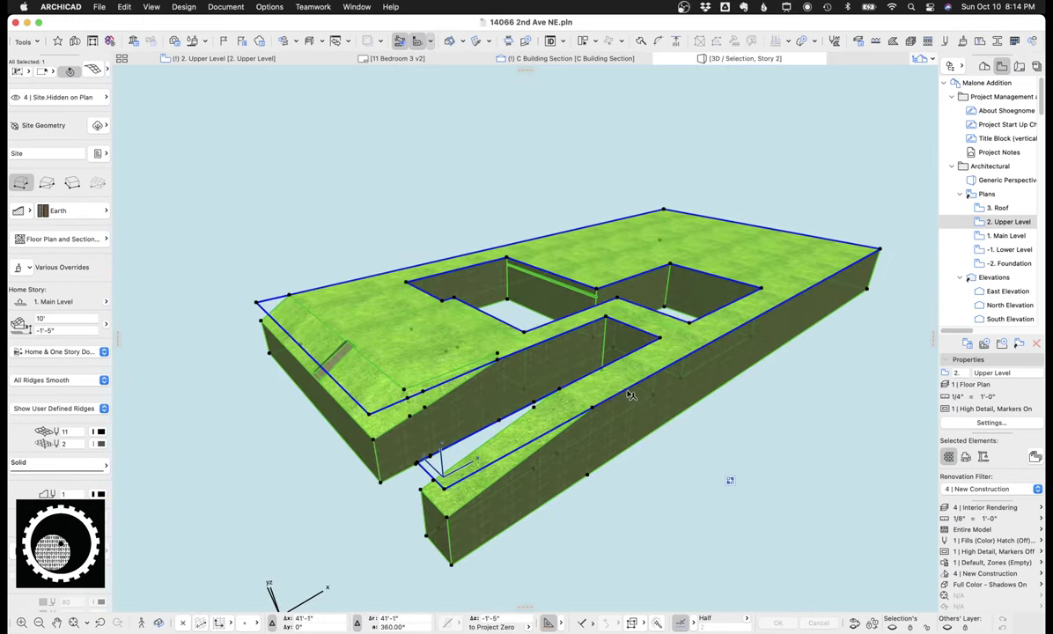
key("Escape")
middle_click_drag(595, 379, 504, 274)
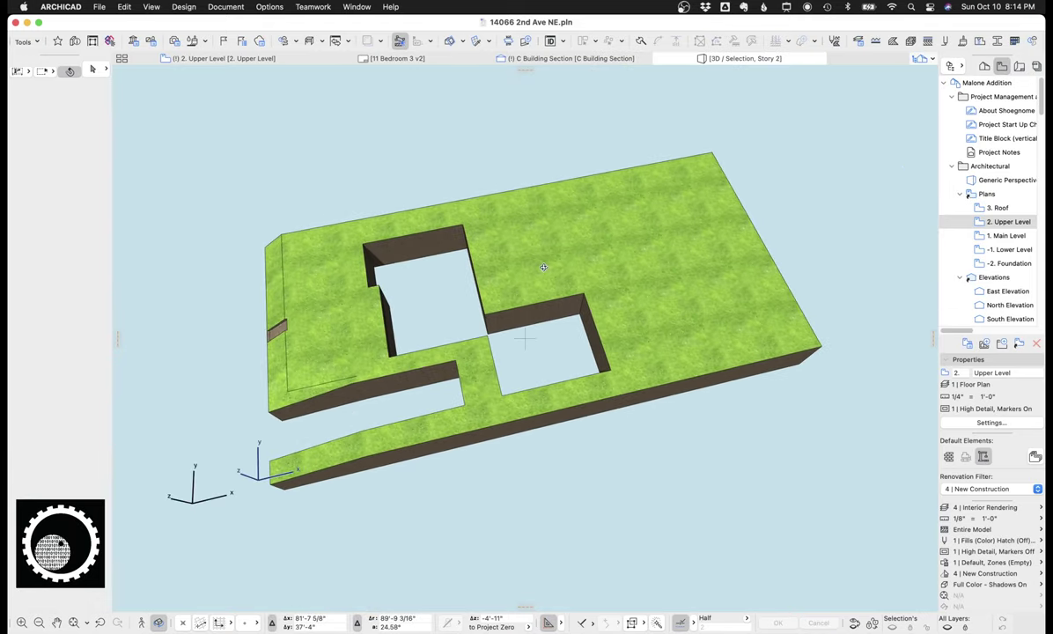
Pick up the yard mesh's settings and draw a separate rotated-rectangle mesh beside it, about 36' along its first side
left_click(546, 255)
left_click(546, 257, "alt")
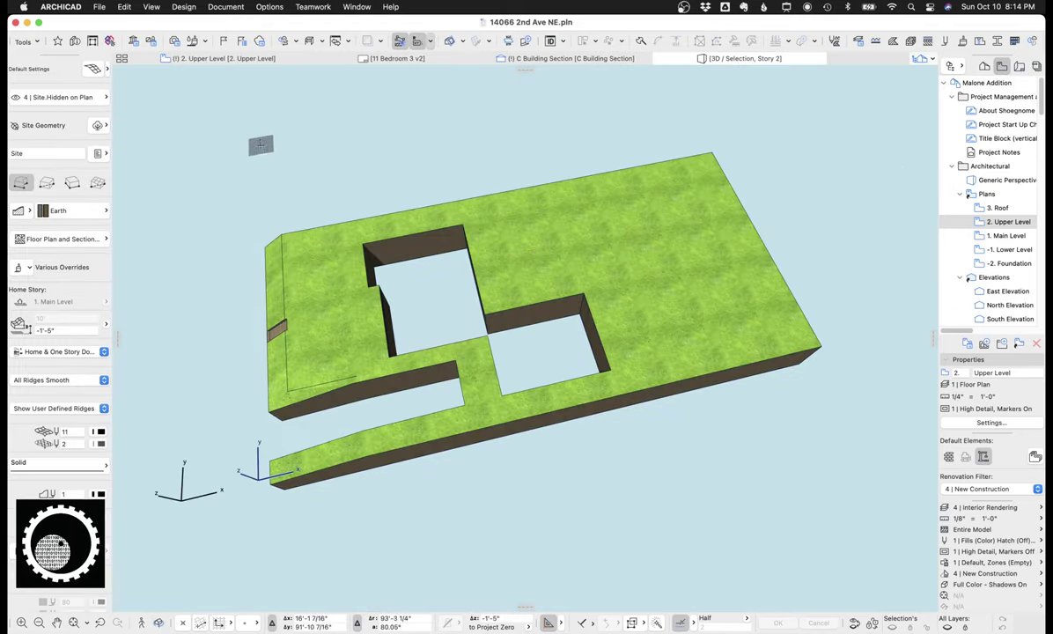
middle_click_drag(444, 506, 404, 334, "shift")
left_click(418, 449)
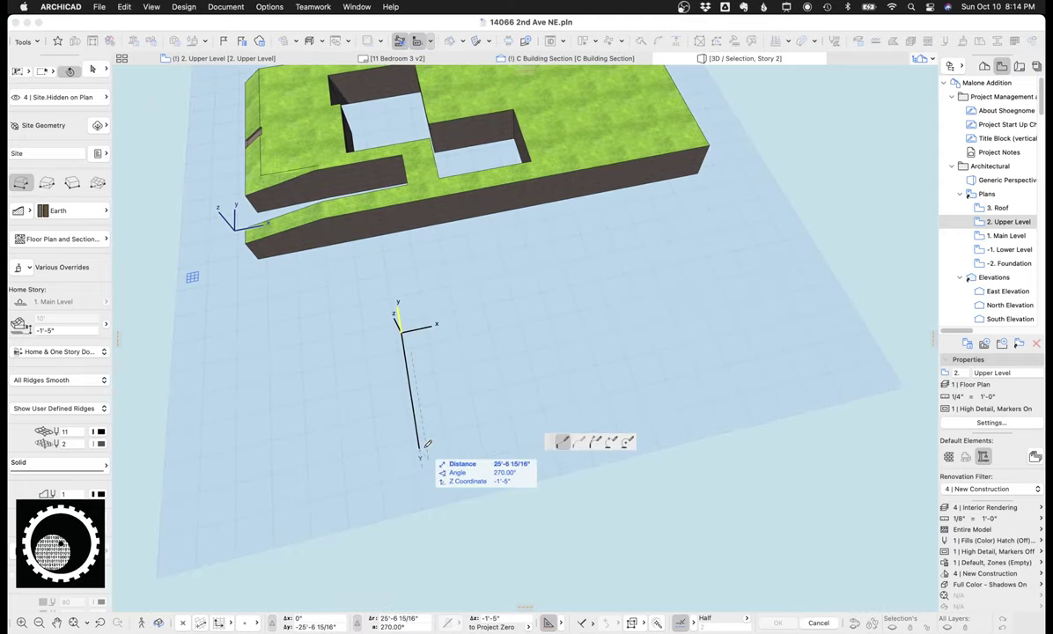
left_click(72, 183)
left_click(401, 331)
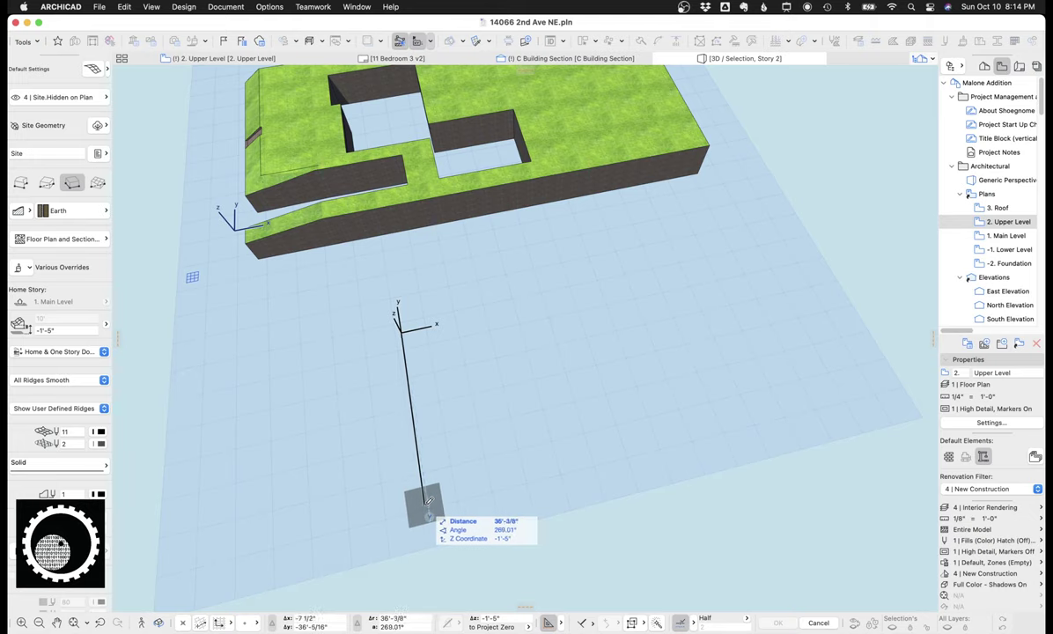
left_click(423, 501)
left_click(828, 401)
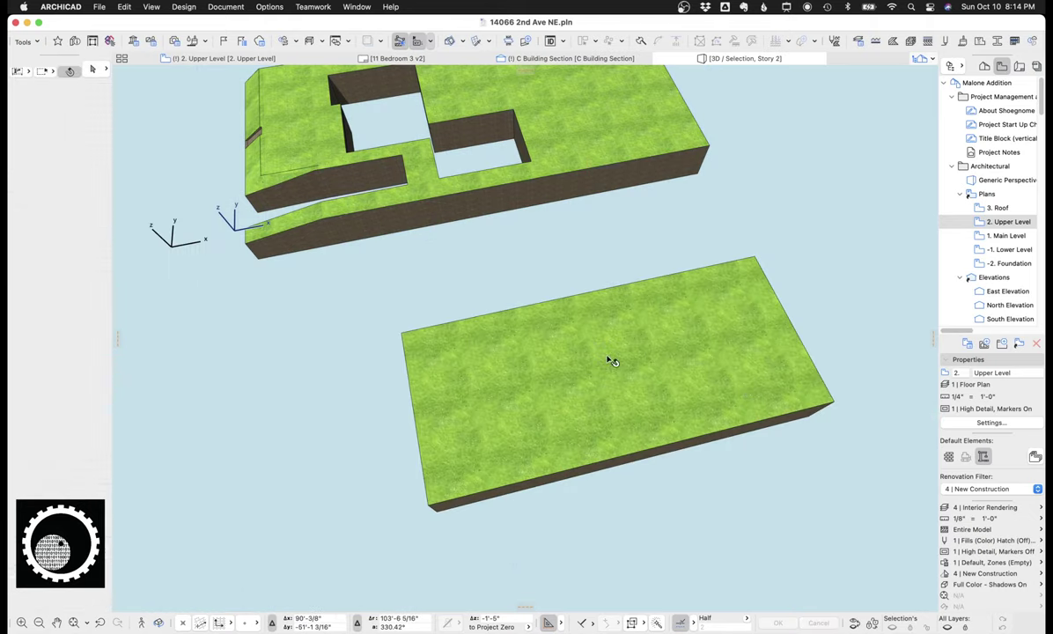
Cut a rectangular hole in the middle of the new mesh using the Mesh tool's Create Hole option
right_click(609, 327)
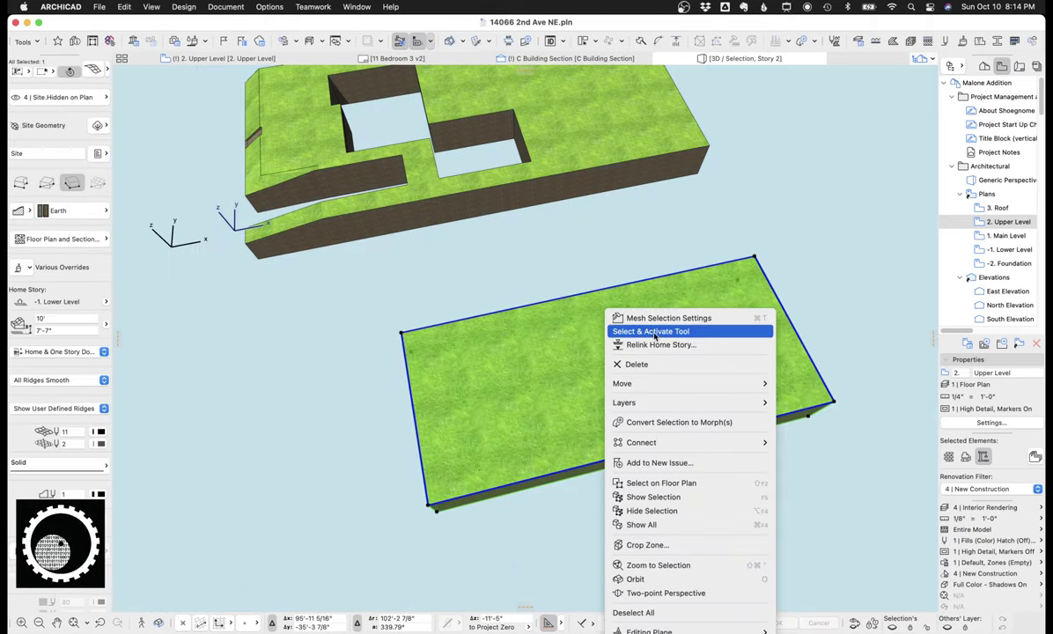
left_click(612, 329)
left_click(546, 343)
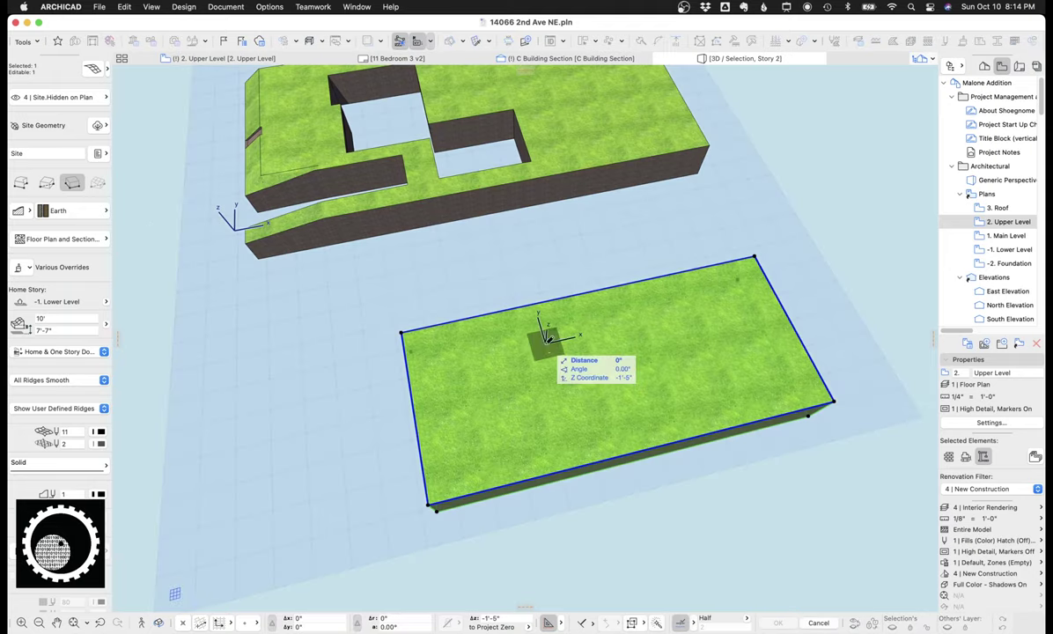
mouse_move(572, 401)
left_mouse_down()
mouse_move(565, 406)
mouse_move(568, 394)
left_mouse_up()
left_click(566, 413)
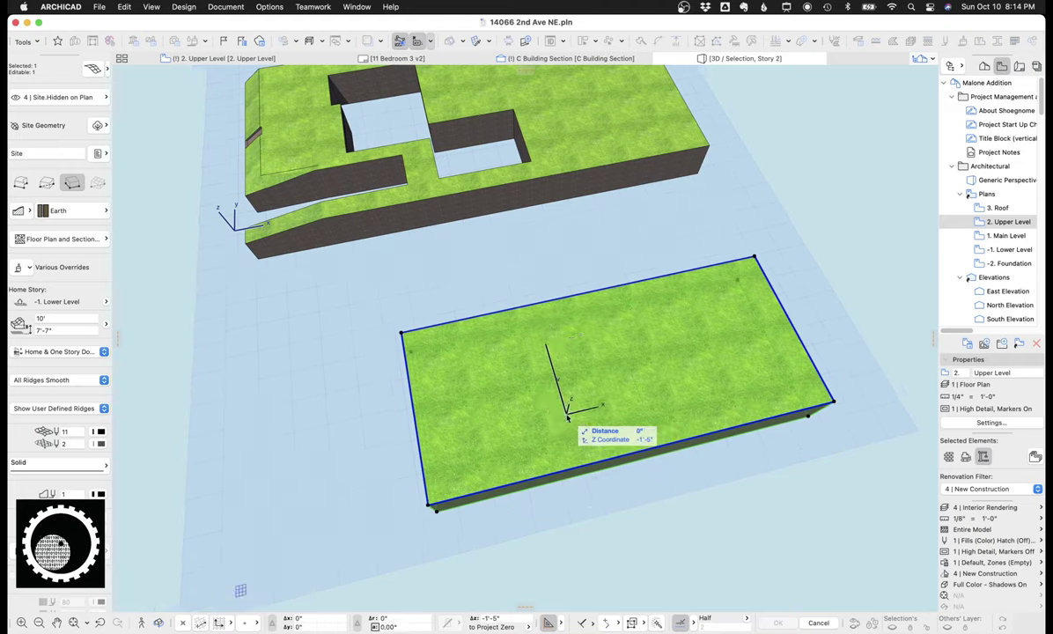
left_click(718, 373)
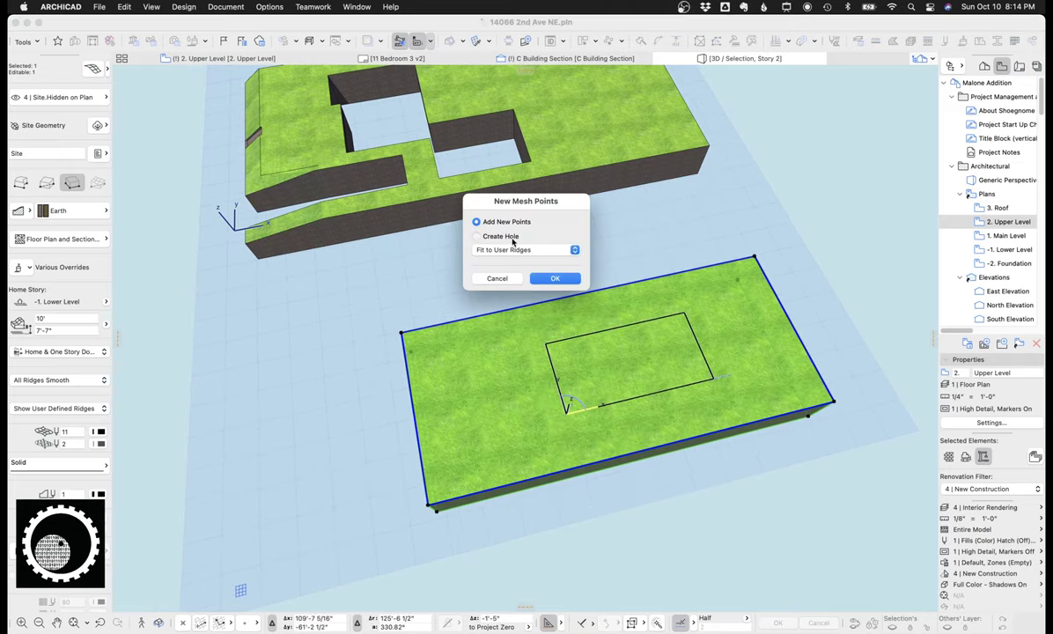
left_click(556, 278)
middle_click_drag(608, 351, 578, 385)
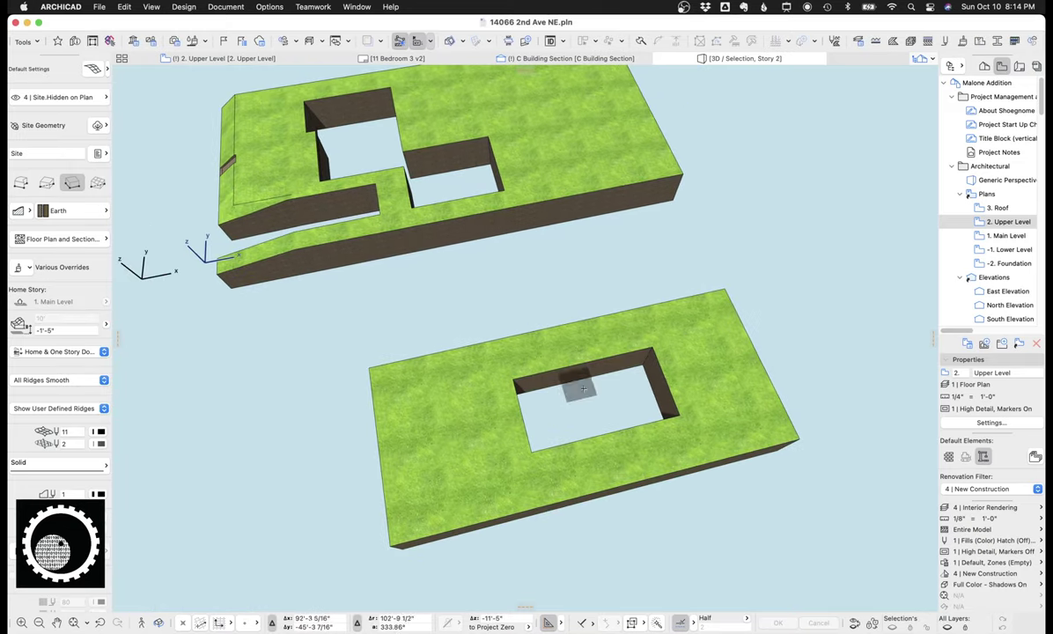
Switch to the floor plan and go down to the -1. Lower Level story, where the new rectangular mesh is located
key("Escape")
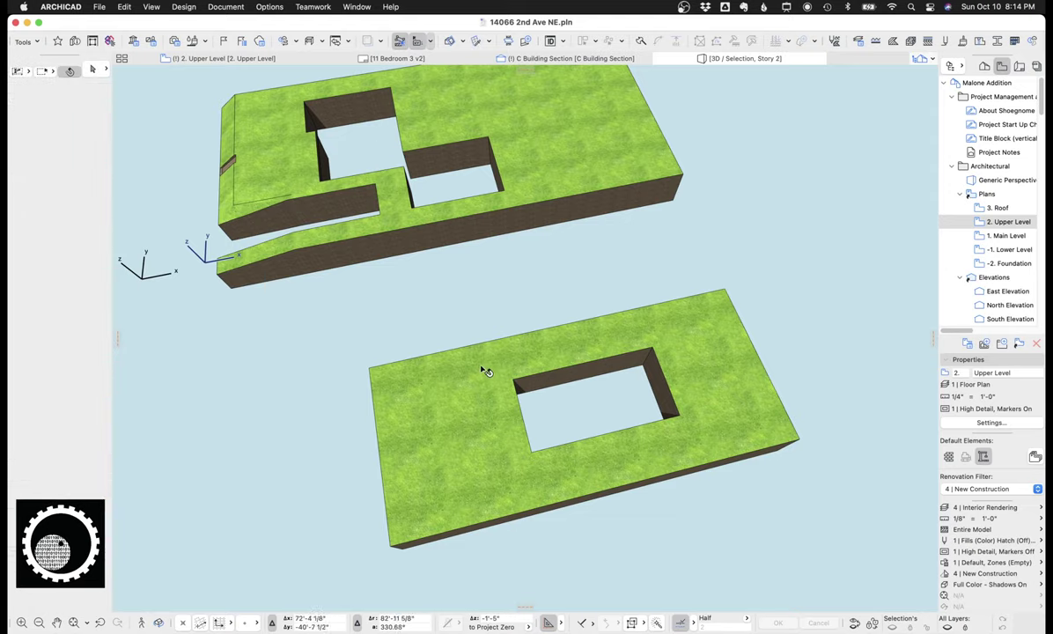
left_click(260, 58)
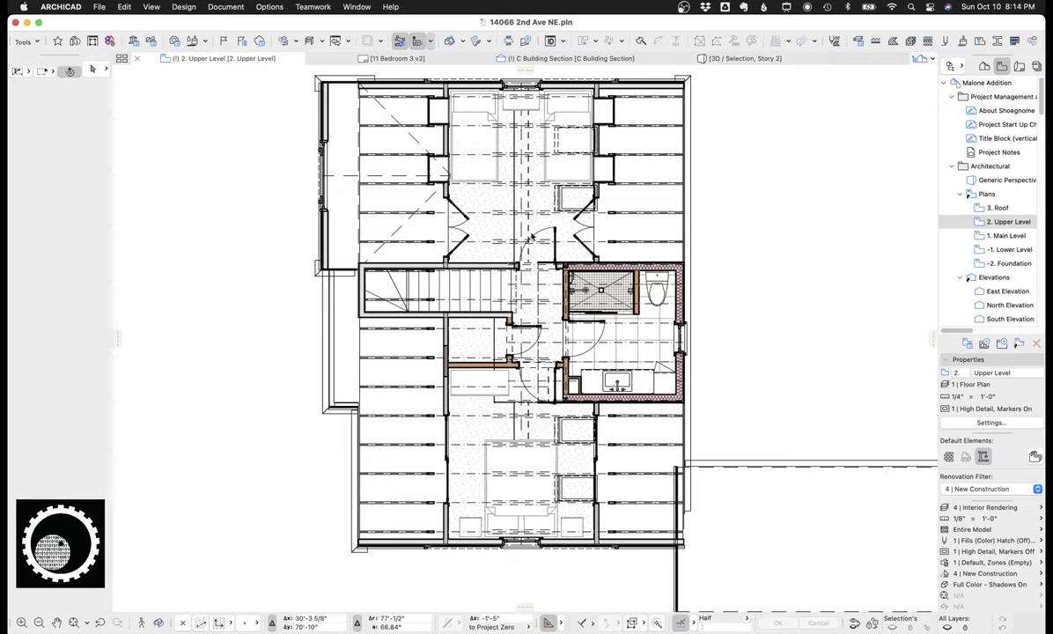
scroll(532, 236, "down", 6)
middle_click_drag(532, 236, 467, 212)
key("super+Down")
key("super+Down")
scroll(532, 296, "down", 2)
middle_click_drag(550, 390, 516, 311)
scroll(515, 311, "down", 3)
Select the new rectangular mesh on the plan and activate the Mesh tool for it
left_click(461, 341)
scroll(432, 350, "down", 3)
scroll(434, 332, "up", 5)
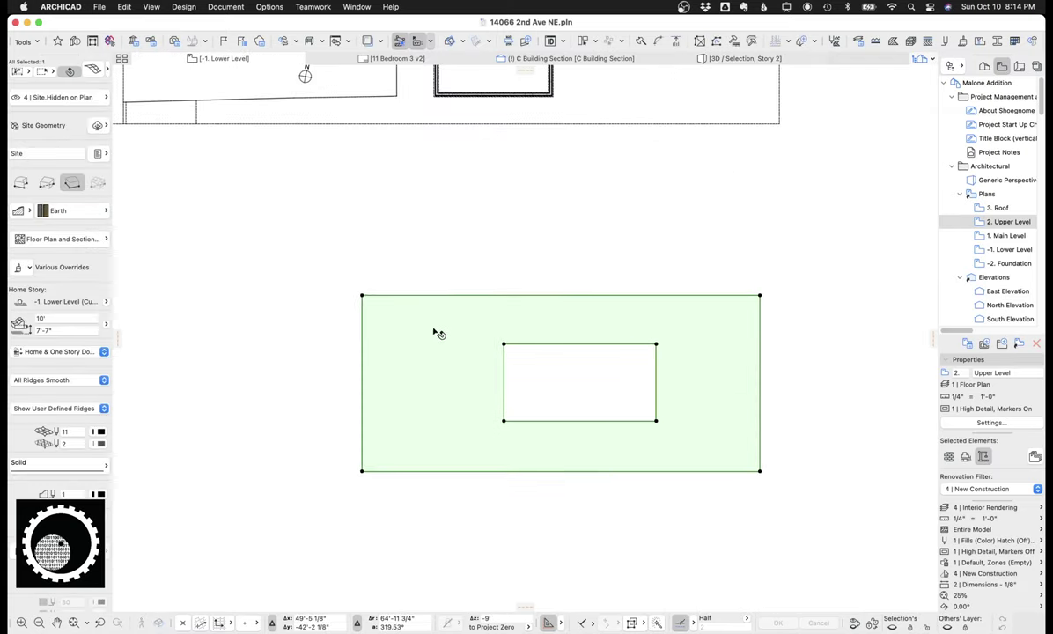
right_click(434, 331)
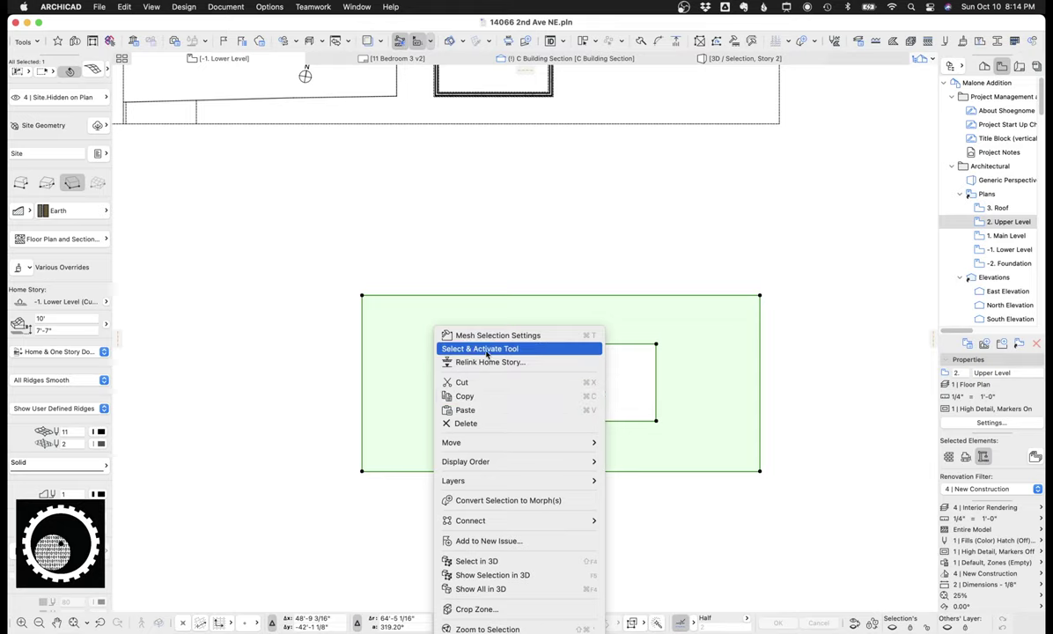
left_click(487, 349)
left_click(398, 325)
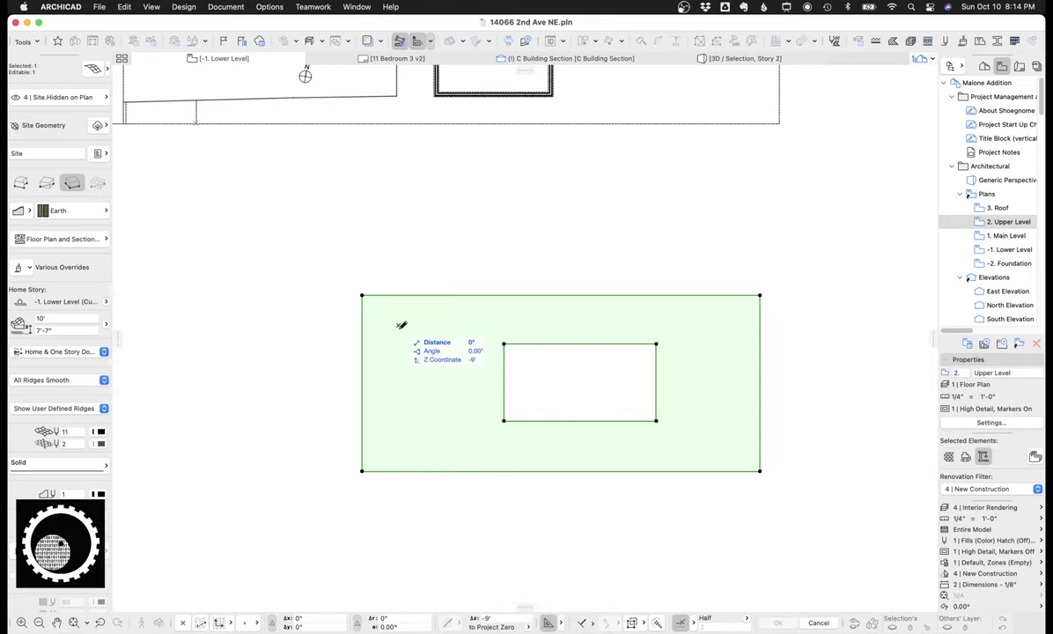
left_click(398, 394)
left_click(470, 396)
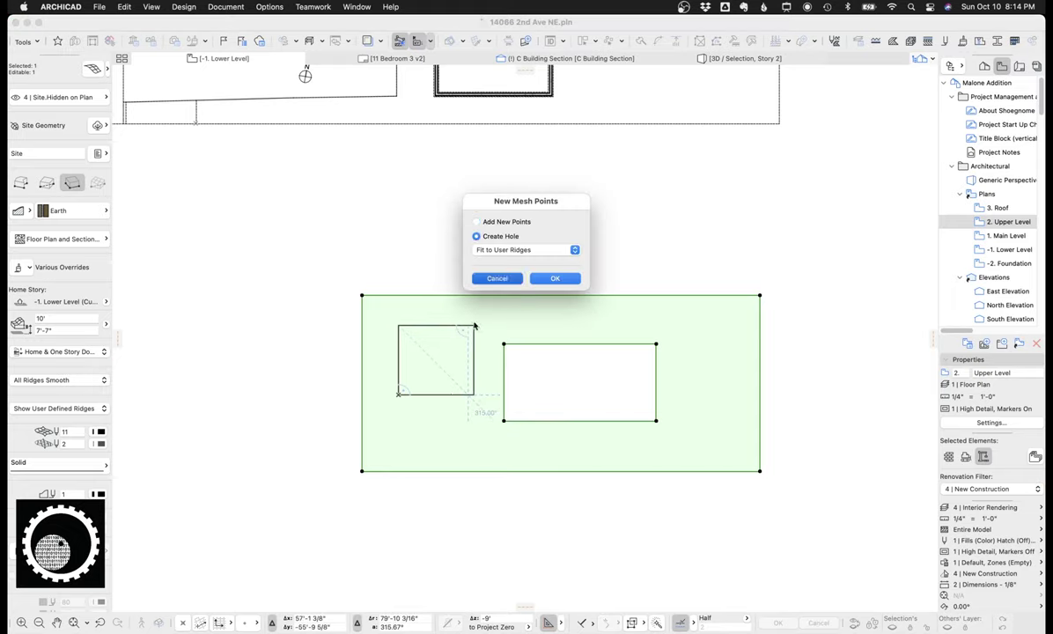
key("Return")
left_click(451, 296)
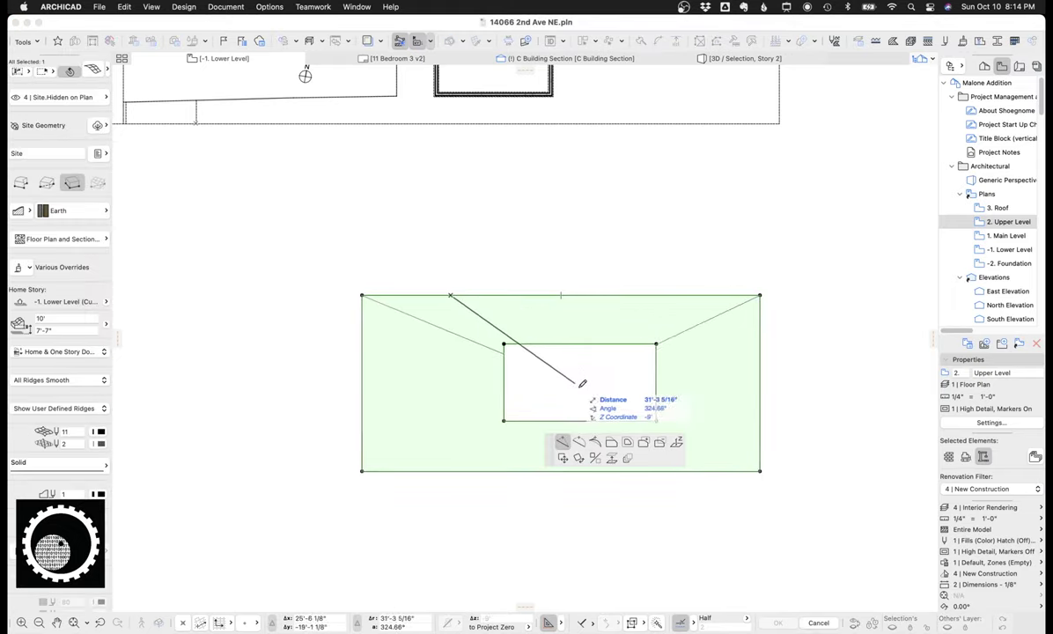
left_click(656, 445)
left_click(397, 329)
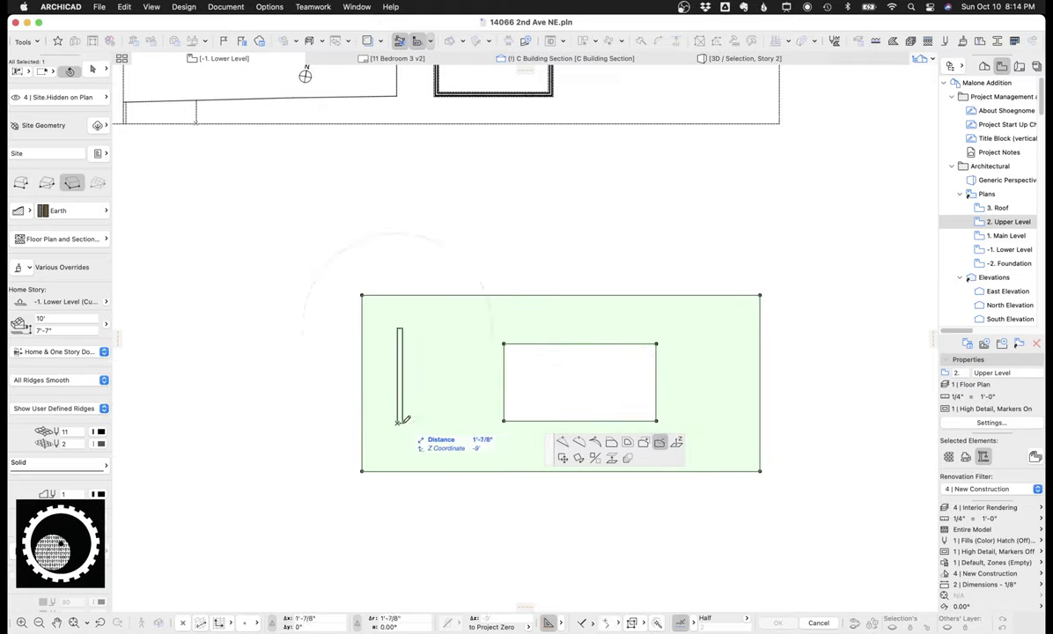
Cut an L-shaped hole about 20' wide beside the rectangular hole in the new mesh, using the polygonal geometry method
left_click(21, 183)
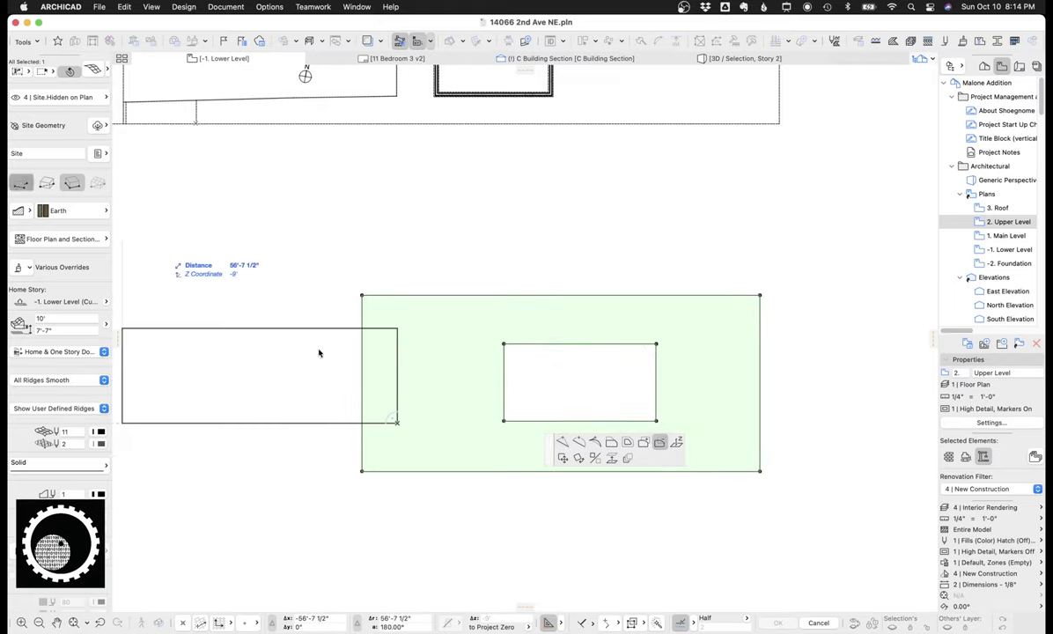
left_click(397, 439)
left_click(467, 439)
left_click(467, 409)
left_click(495, 408)
left_click(494, 328)
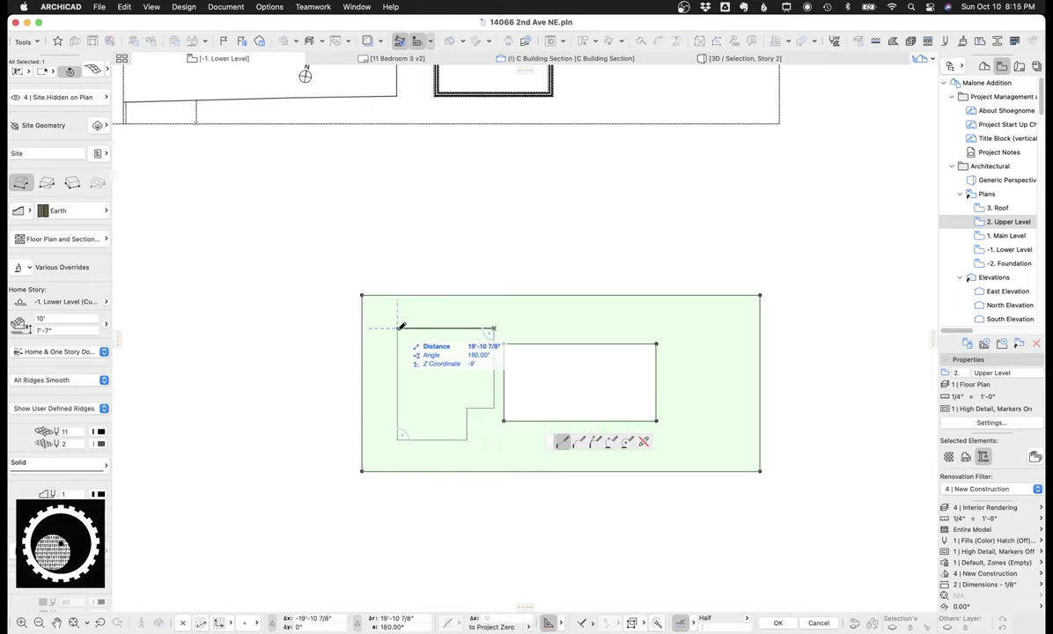
left_click(397, 330)
scroll(400, 332, "down", 3)
middle_click_drag(406, 353, 404, 419)
key("Escape")
left_click(501, 167)
key("Escape")
left_click(489, 108)
key("Escape")
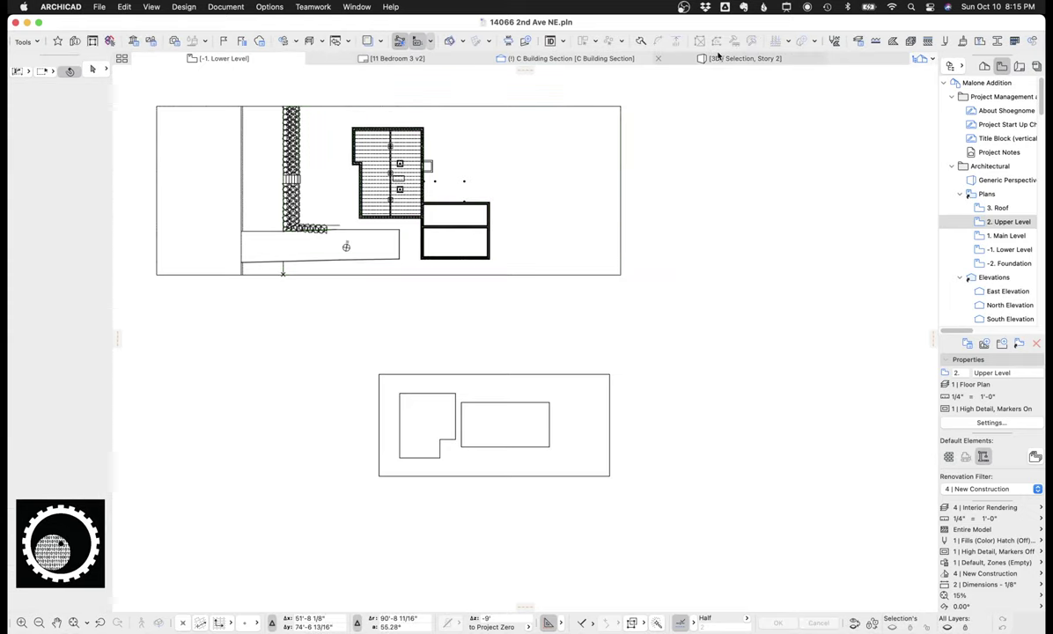
Examine the two holes of the new mesh in the 3D view and compare it with the main yard mesh
left_click(726, 59)
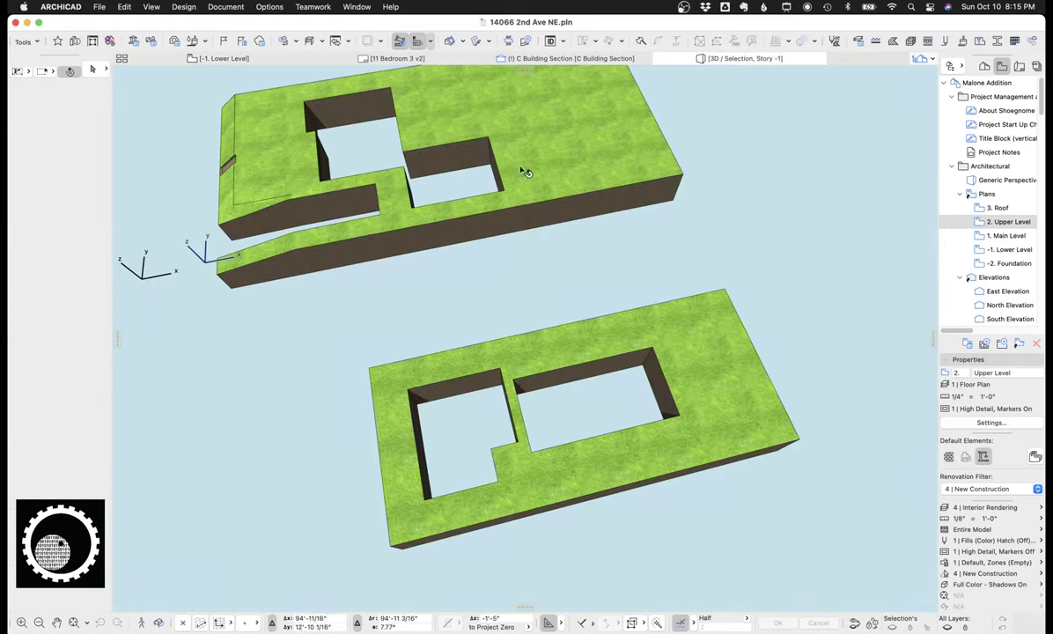
scroll(639, 350, "up", 6)
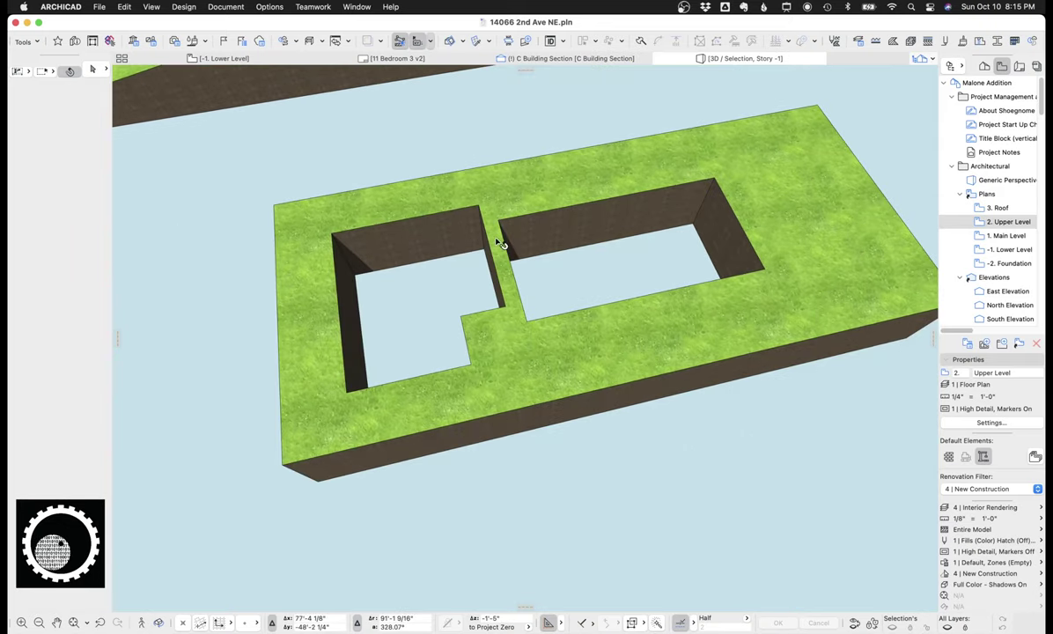
scroll(409, 308, "down", 5)
middle_click_drag(389, 300, 422, 392)
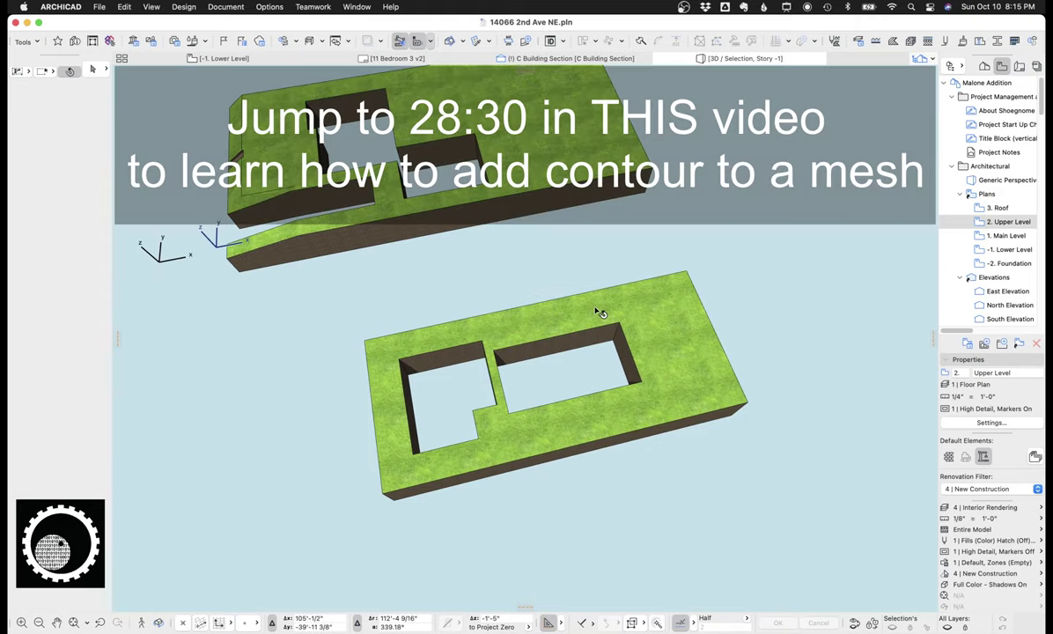
left_click(629, 310)
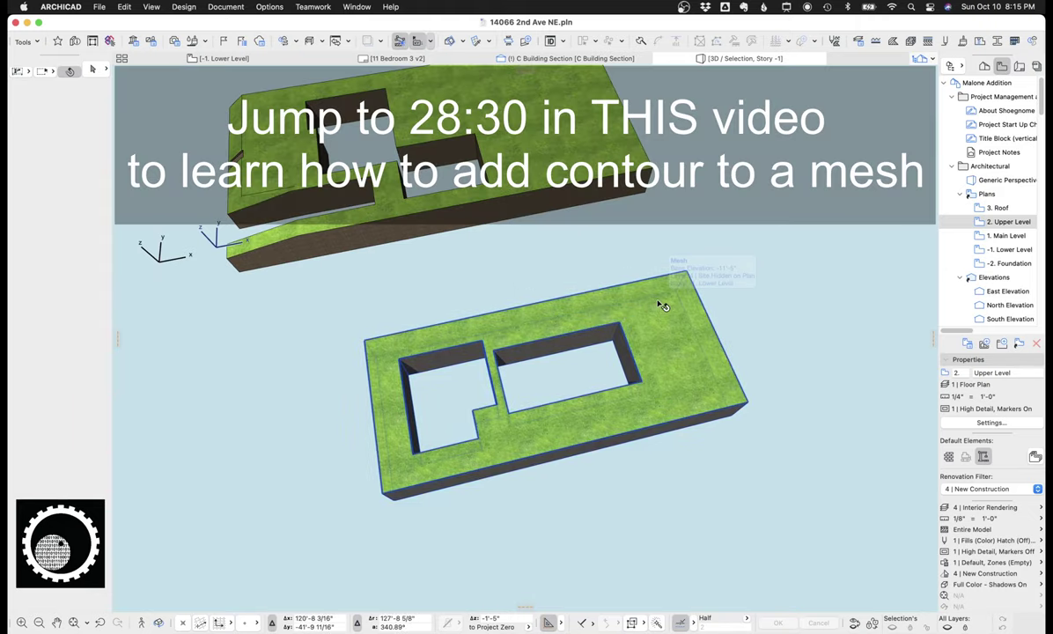
left_click_drag(637, 300, 621, 314)
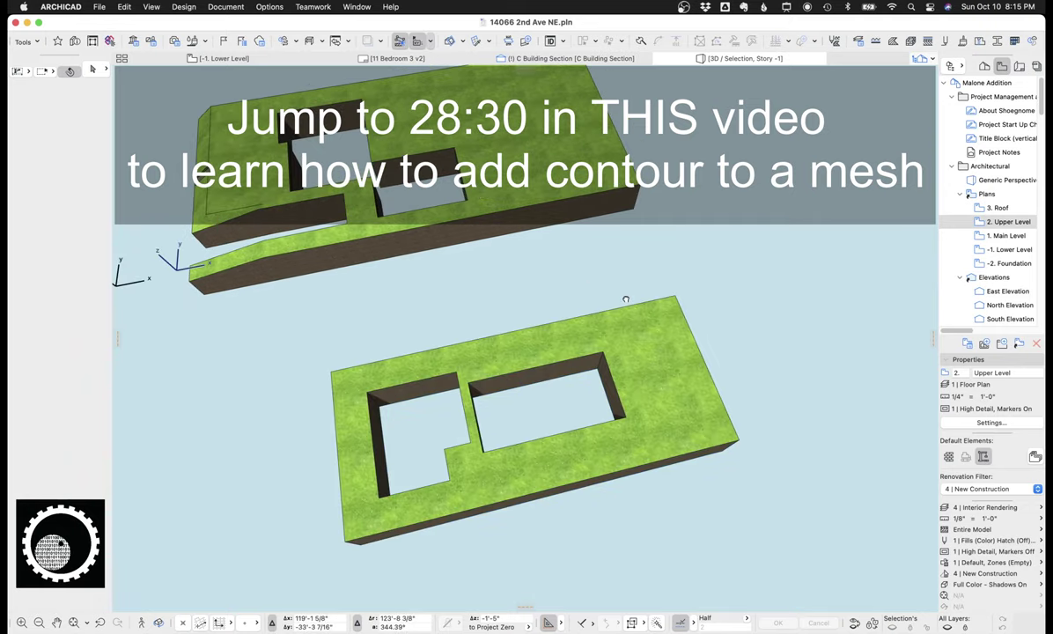
middle_click_drag(626, 300, 468, 199)
scroll(473, 324, "up", 2)
middle_click_drag(486, 348, 575, 286)
left_click_drag(453, 269, 534, 408)
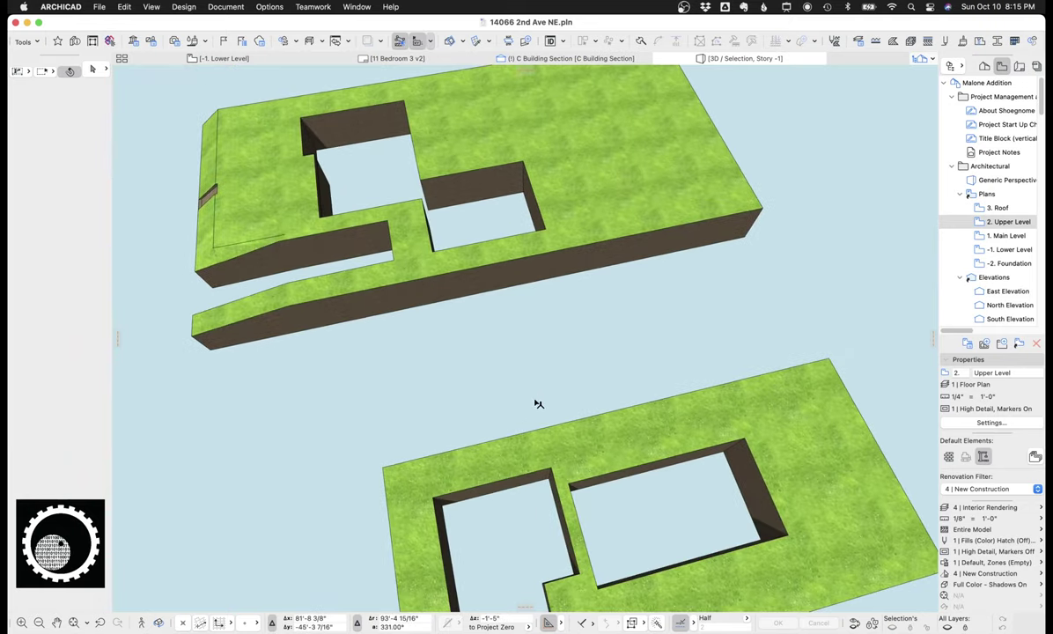
Delete the L-shaped hole from the new mesh
left_click(551, 473)
key("Delete")
middle_click_drag(548, 467, 443, 252)
Lower the two right-hand outer corners of the new mesh, changing the near corner's elevation by -1'
left_click(823, 324)
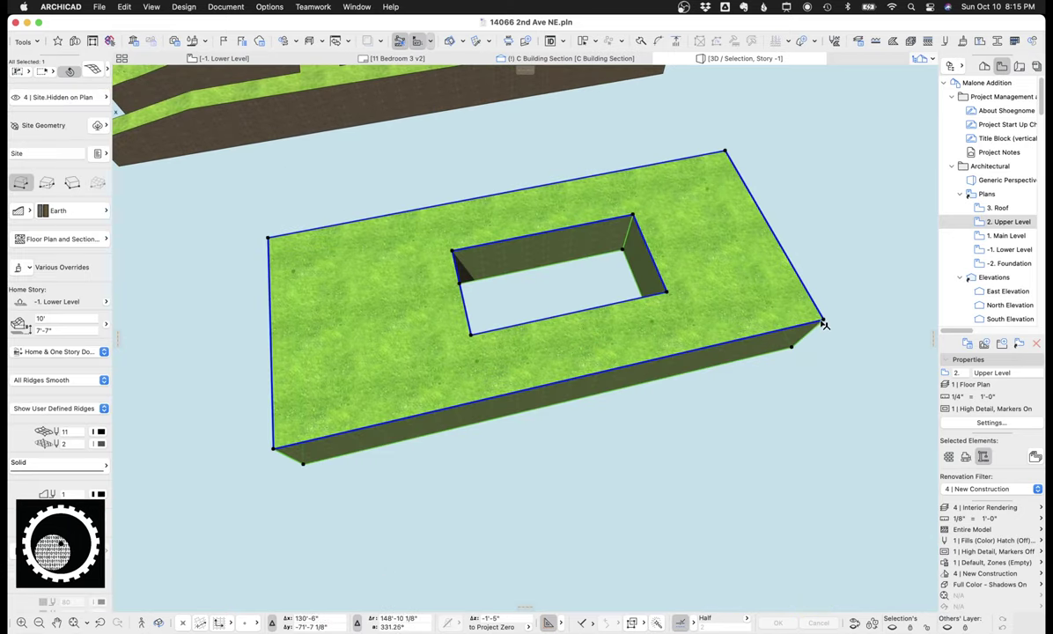
left_click(823, 323)
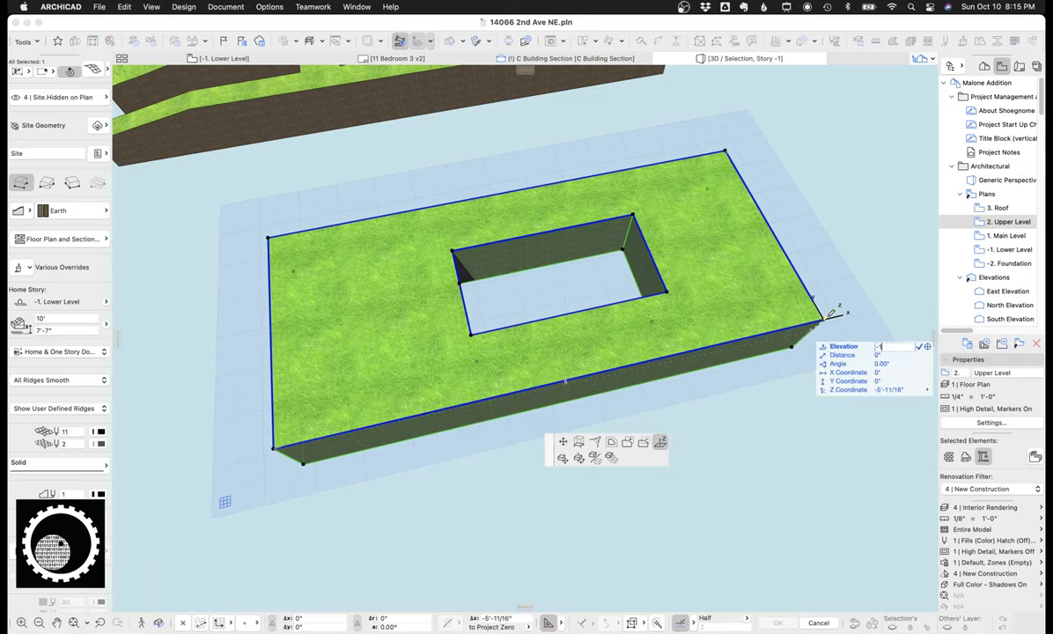
key("Escape")
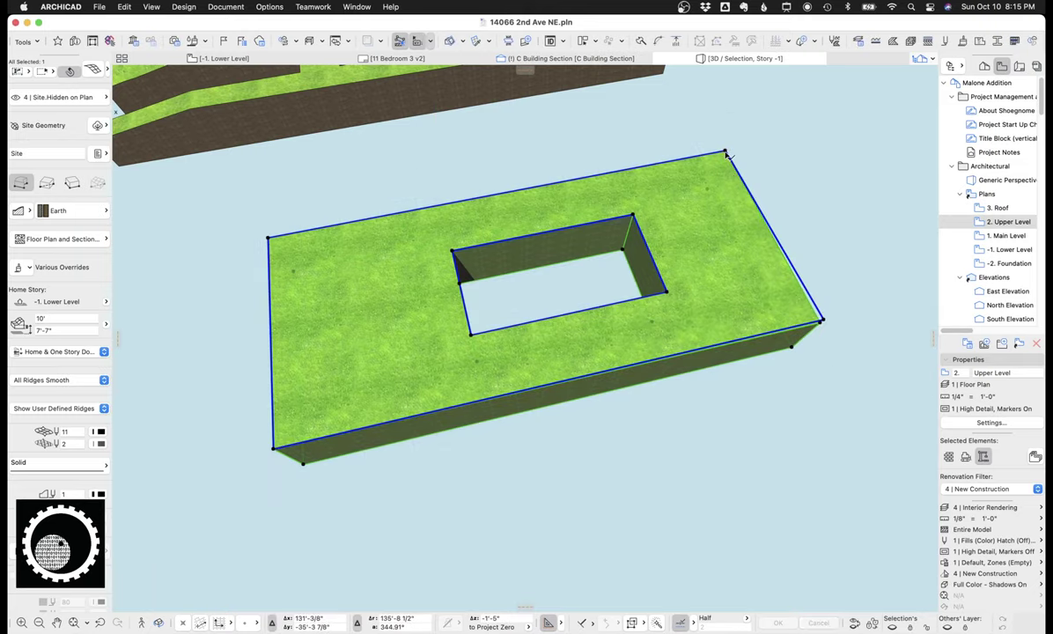
left_click(726, 153)
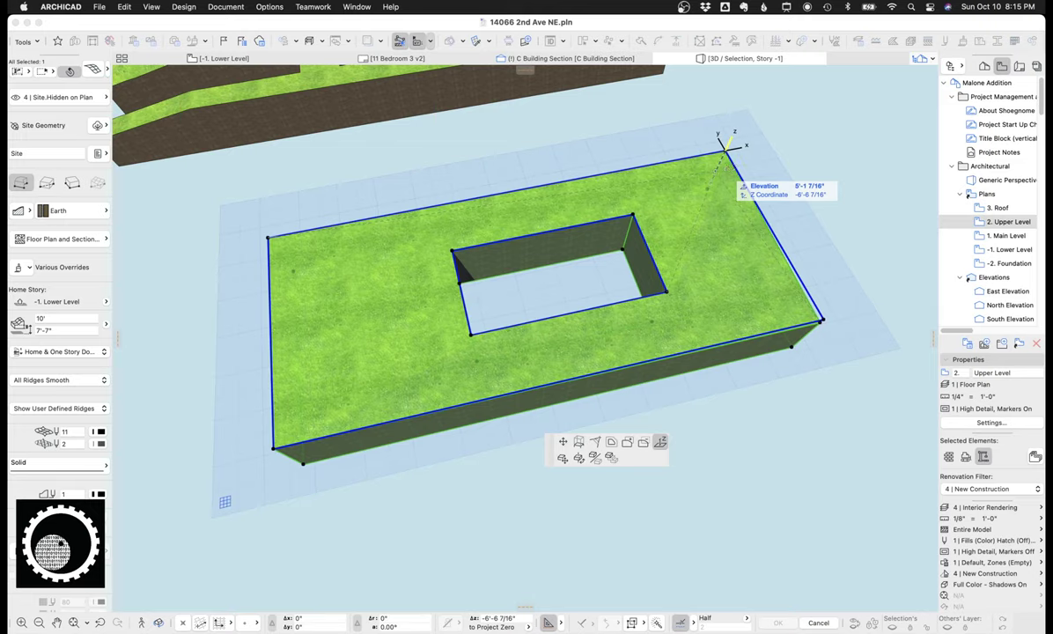
key("Escape")
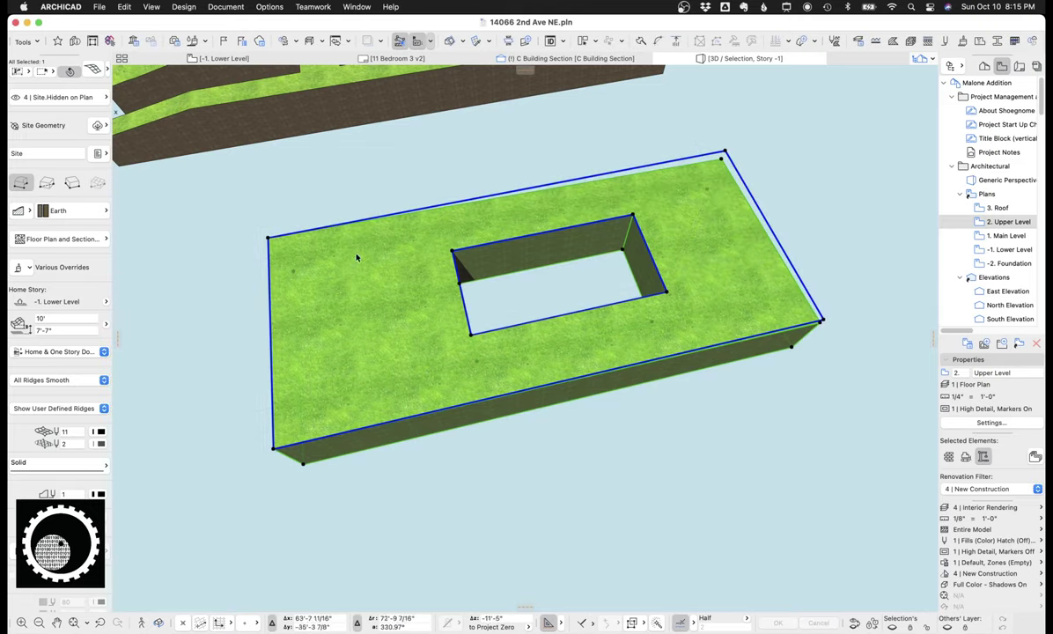
Lower the far left corner of the new mesh and raise its near left corner by 2'
left_click(269, 239)
key("Escape")
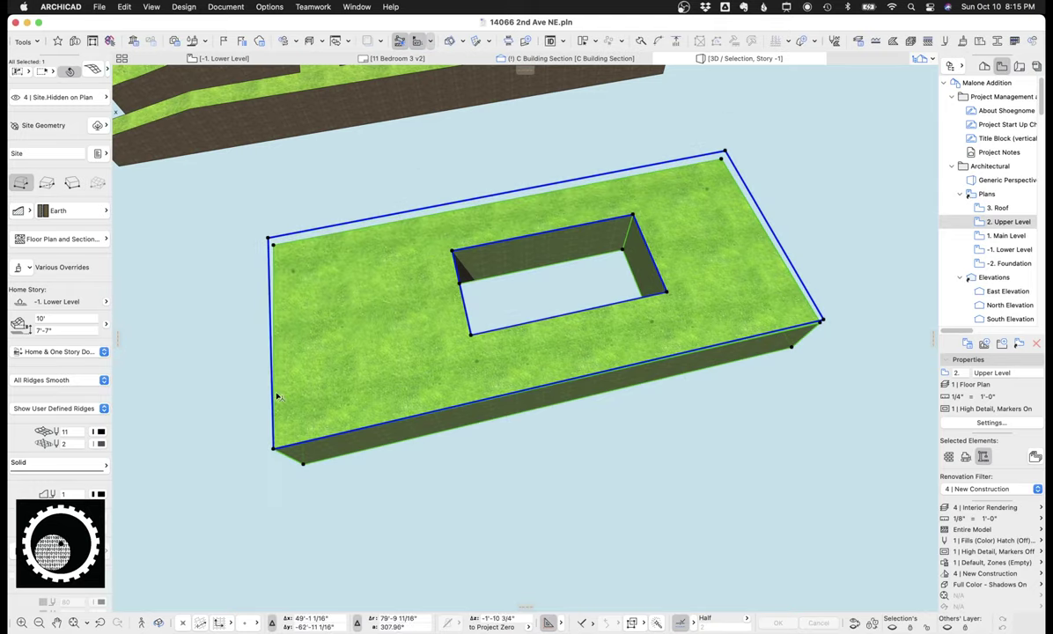
left_click(273, 448)
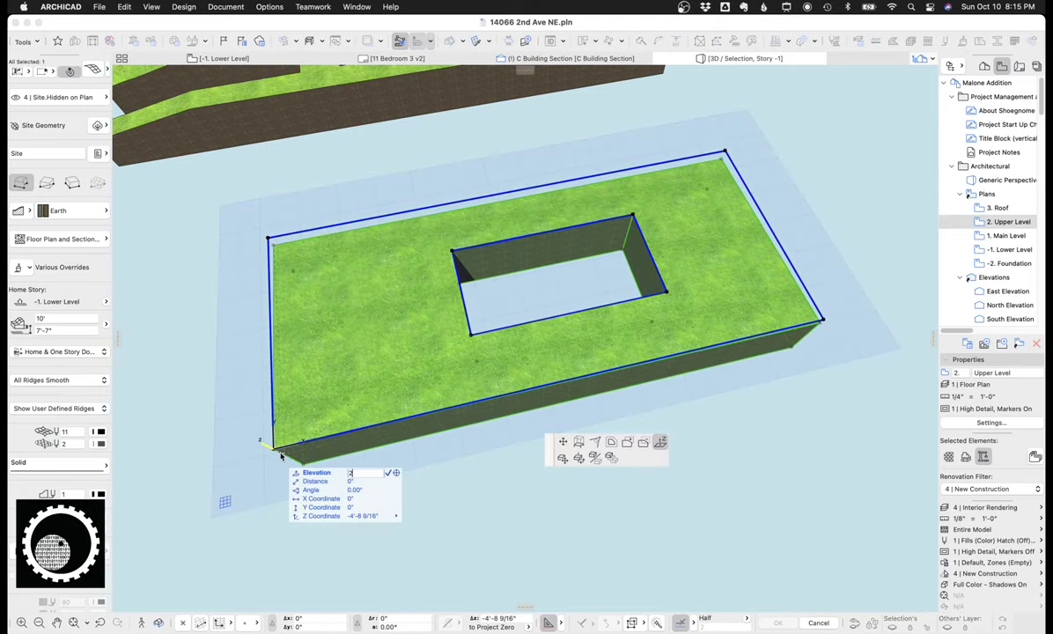
key("Escape")
key("Escape")
middle_click_drag(361, 429, 524, 242, "shift")
scroll(1005, 187, "down", 5)
Open the East, North and South elevations in turn to examine how the ground meets the house
double_click(1007, 110)
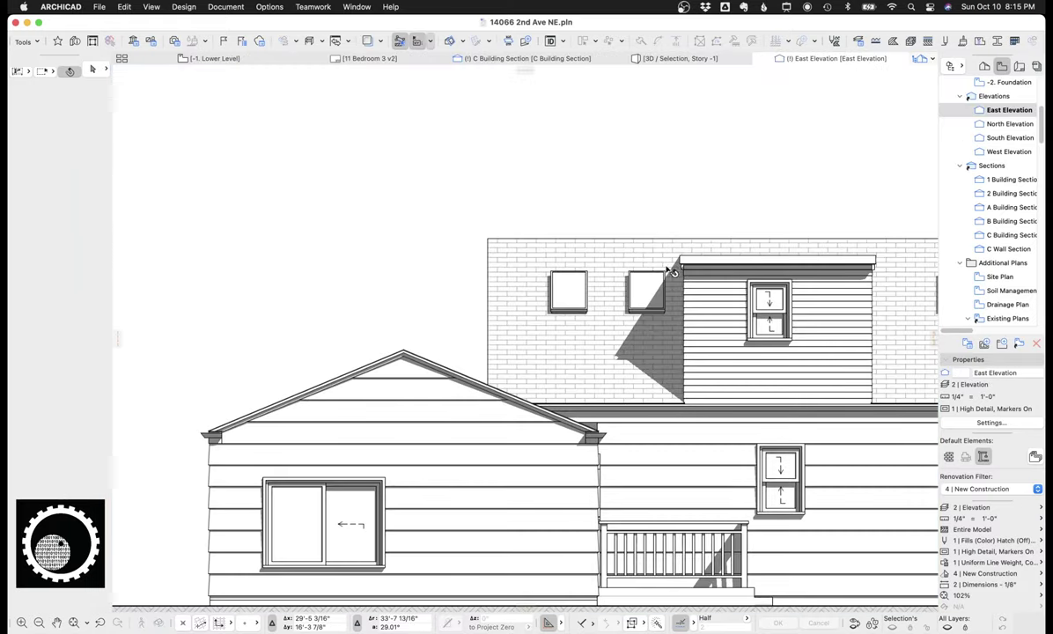
scroll(621, 256, "down", 4)
middle_click_drag(637, 331, 496, 317)
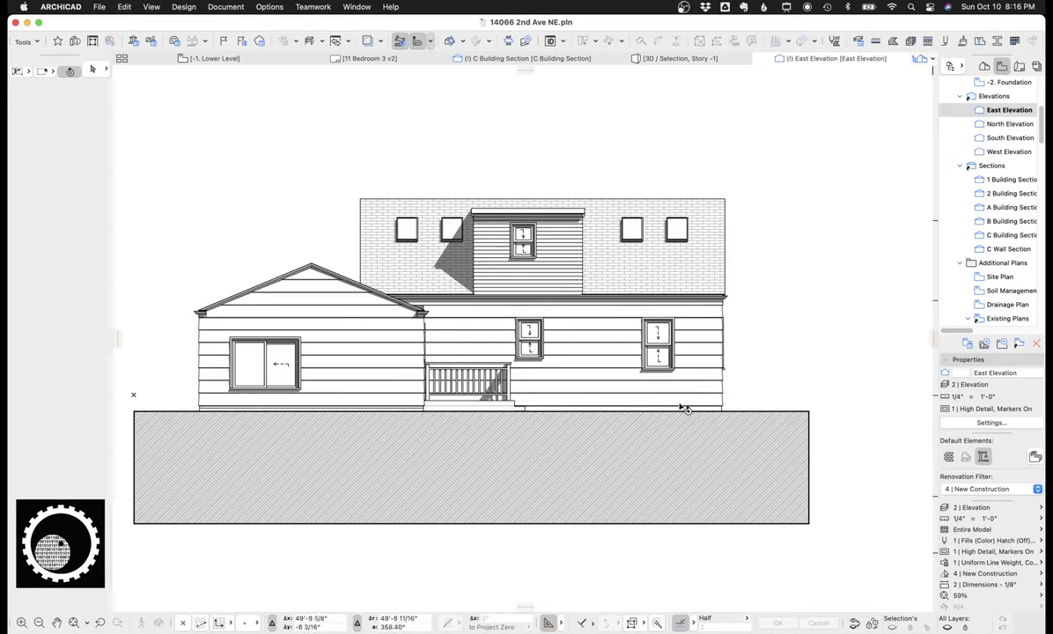
double_click(1007, 124)
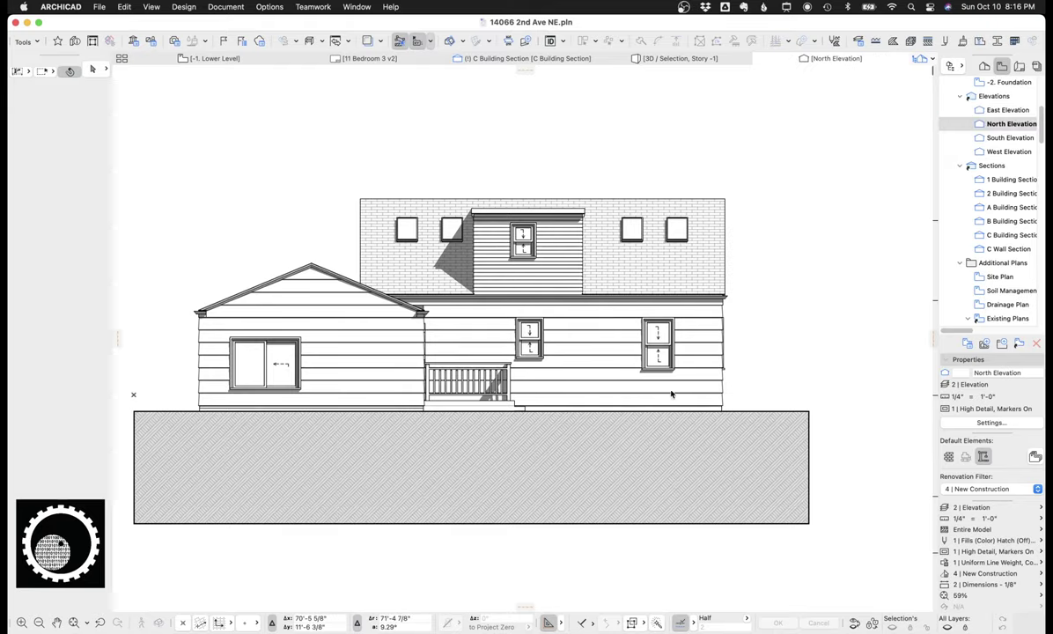
scroll(657, 401, "down", 5)
middle_click_drag(649, 410, 606, 127)
scroll(651, 423, "down", 3)
scroll(524, 363, "down", 2)
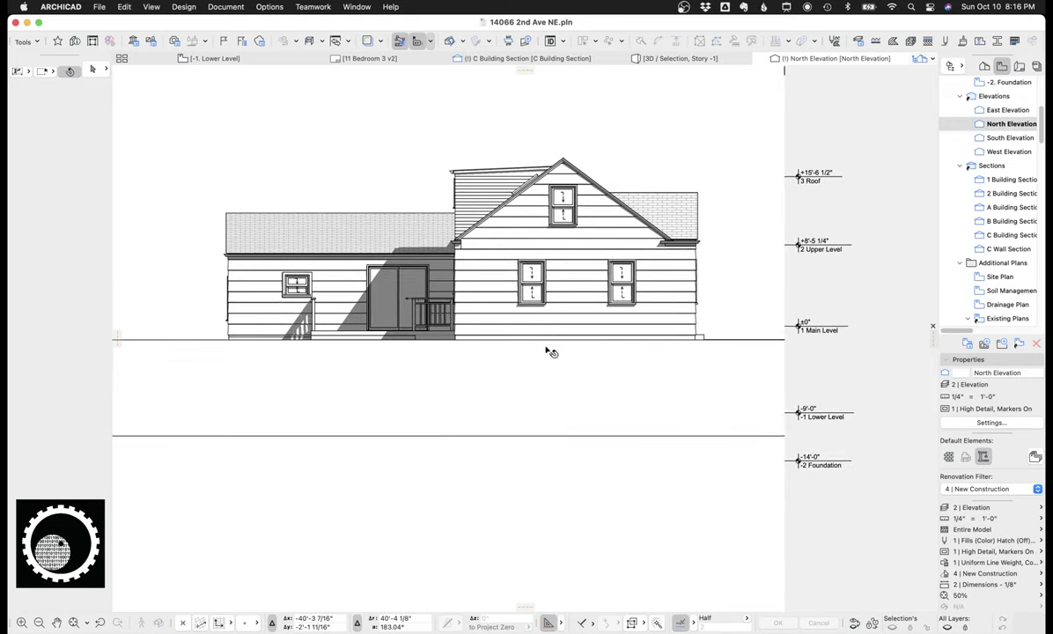
middle_click_drag(518, 348, 697, 357)
middle_click_drag(447, 358, 566, 362)
middle_click_drag(933, 321, 863, 325)
scroll(863, 325, "up", 2)
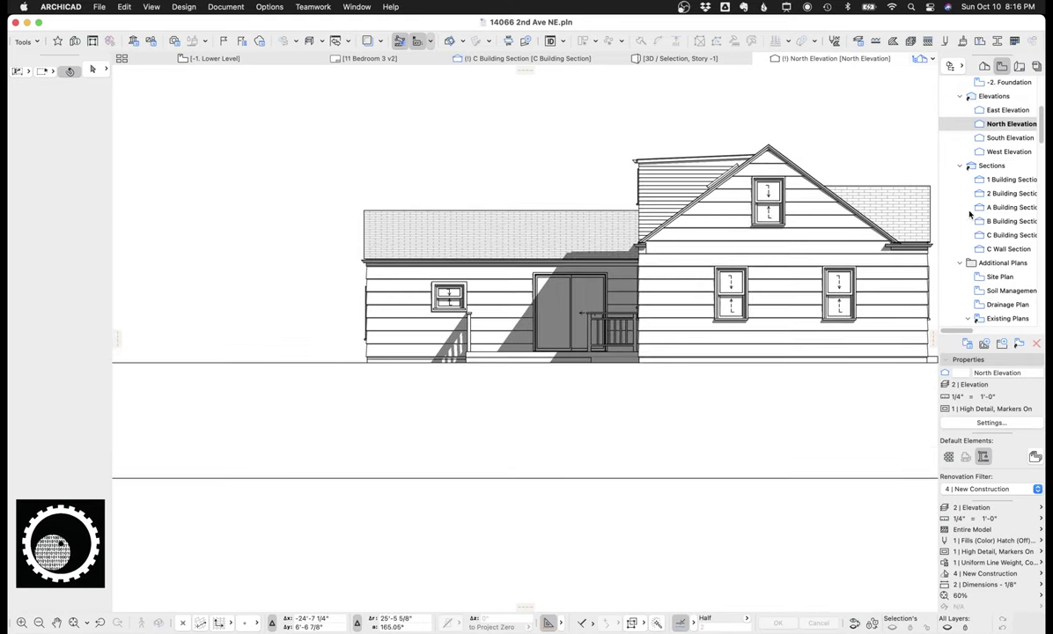
double_click(993, 138)
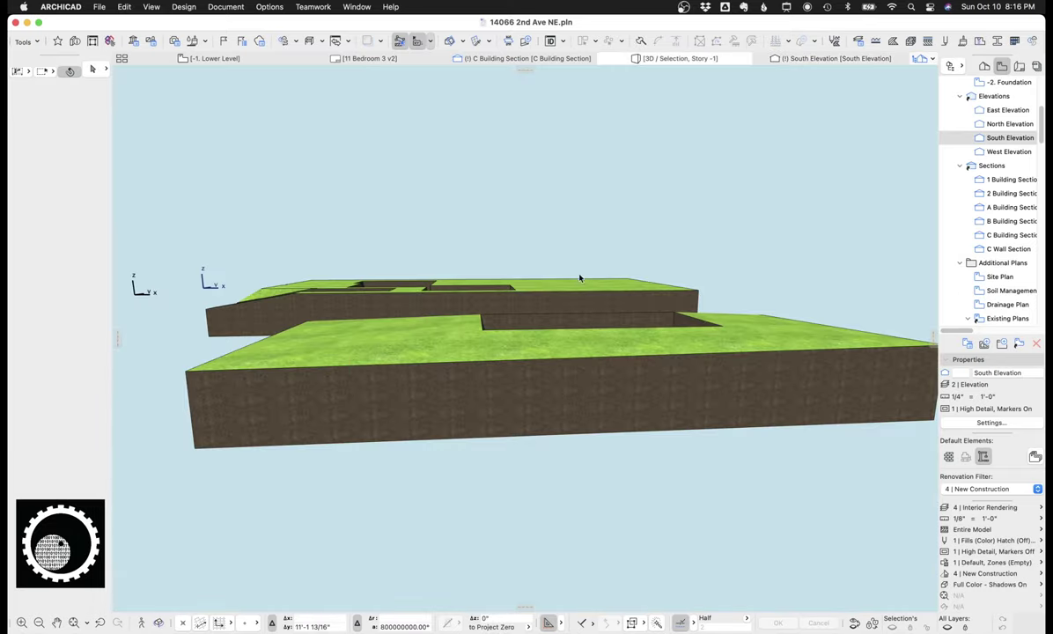
Show the entire model in 3D and bring the driveway and front yard into close view
key("super+F5")
middle_click_drag(503, 310, 841, 356, "shift")
scroll(494, 270, "up", 8)
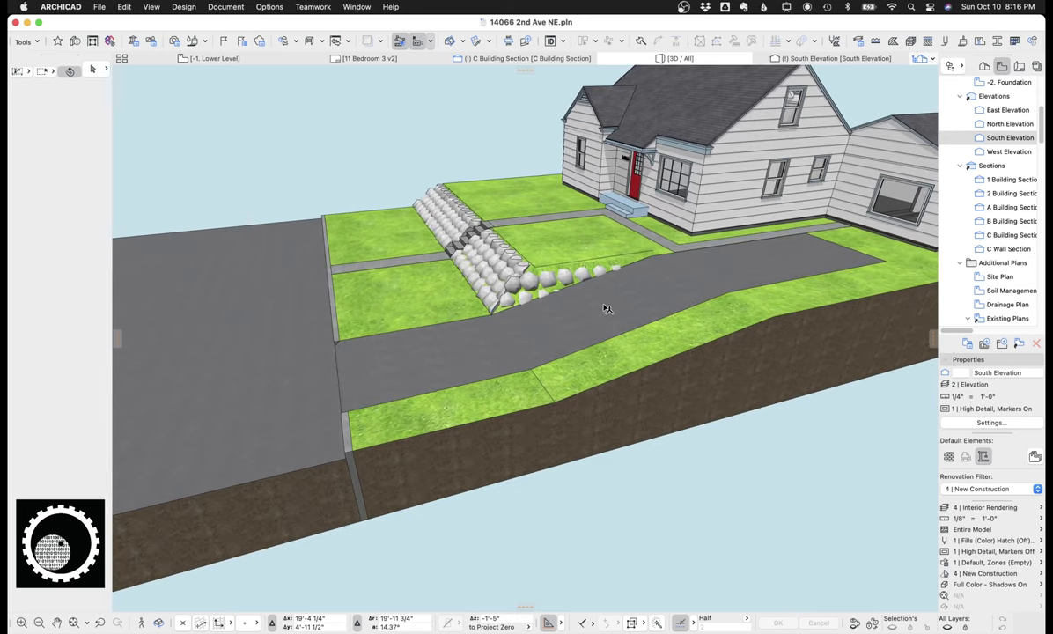
Select the driveway mesh and move it out of the site, away from the surrounding yard meshes
left_click(654, 295)
middle_click_drag(654, 295, 563, 337, "shift")
key("super+d")
left_click(550, 345)
left_click(689, 526)
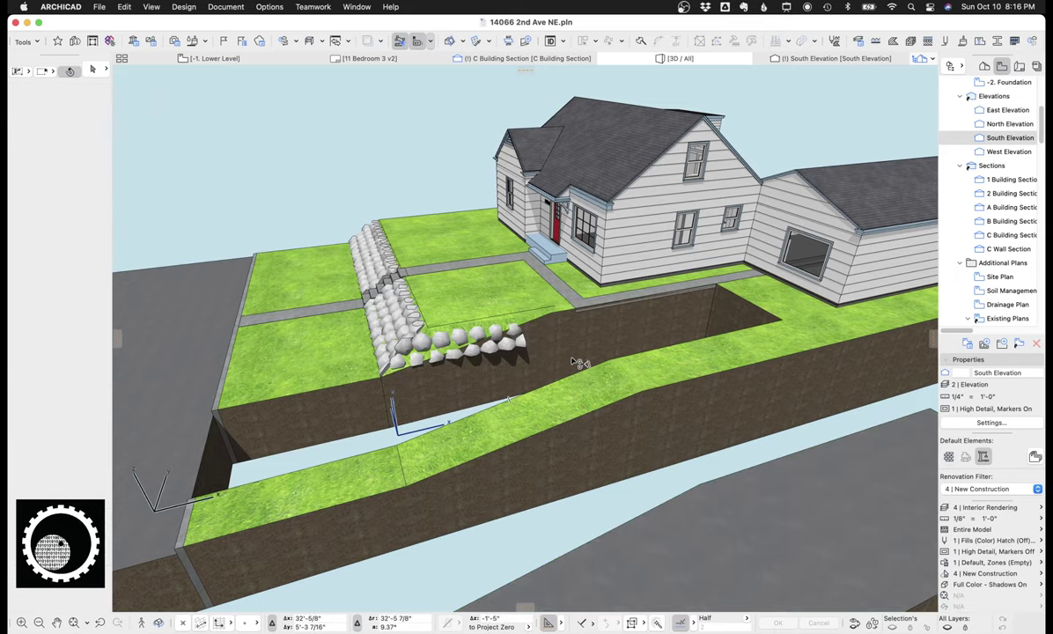
Undo the move of the driveway mesh and deselect it
key("super+z")
middle_click_drag(604, 370, 593, 293, "shift")
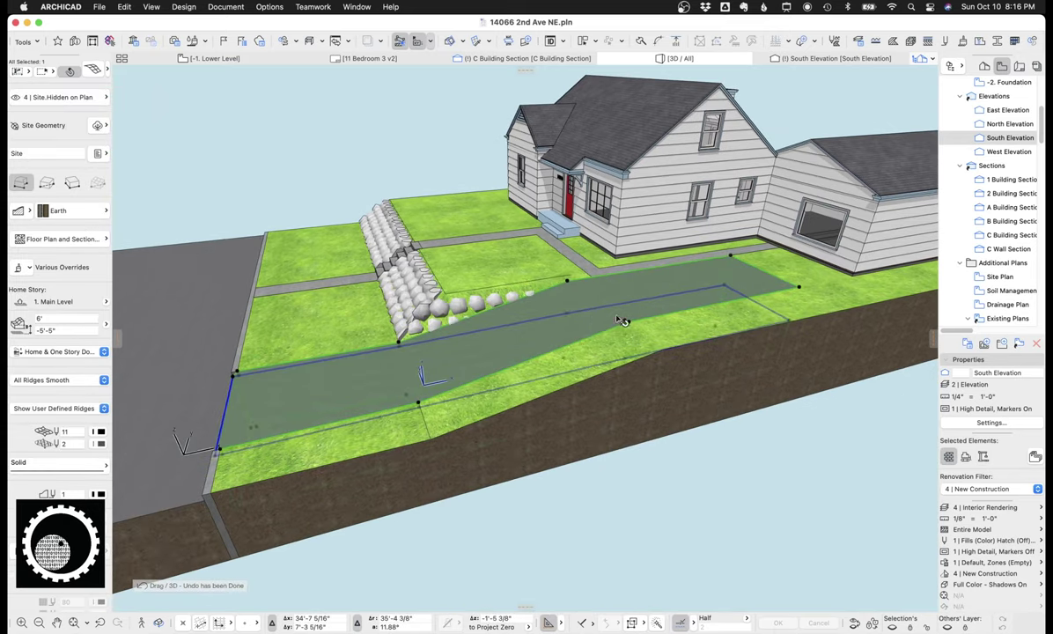
middle_click_drag(531, 351, 581, 325)
middle_click_drag(419, 309, 405, 341)
key("Escape")
Select the yard mesh beside the driveway and offset the sloping front part of its outer side edge well beyond the site
middle_click_drag(532, 423, 519, 340, "shift")
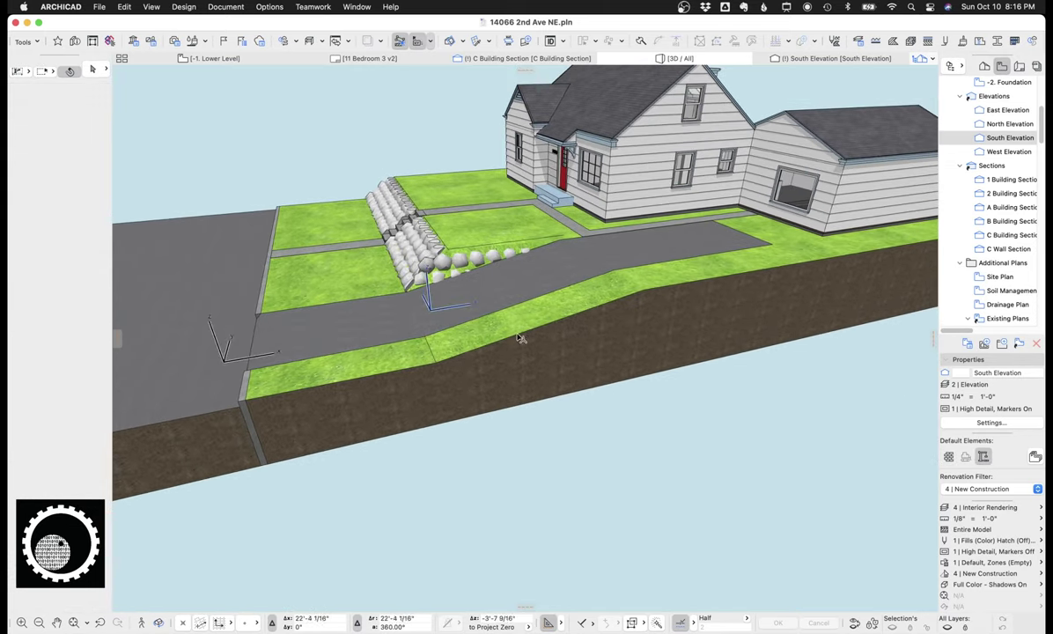
left_click(510, 399)
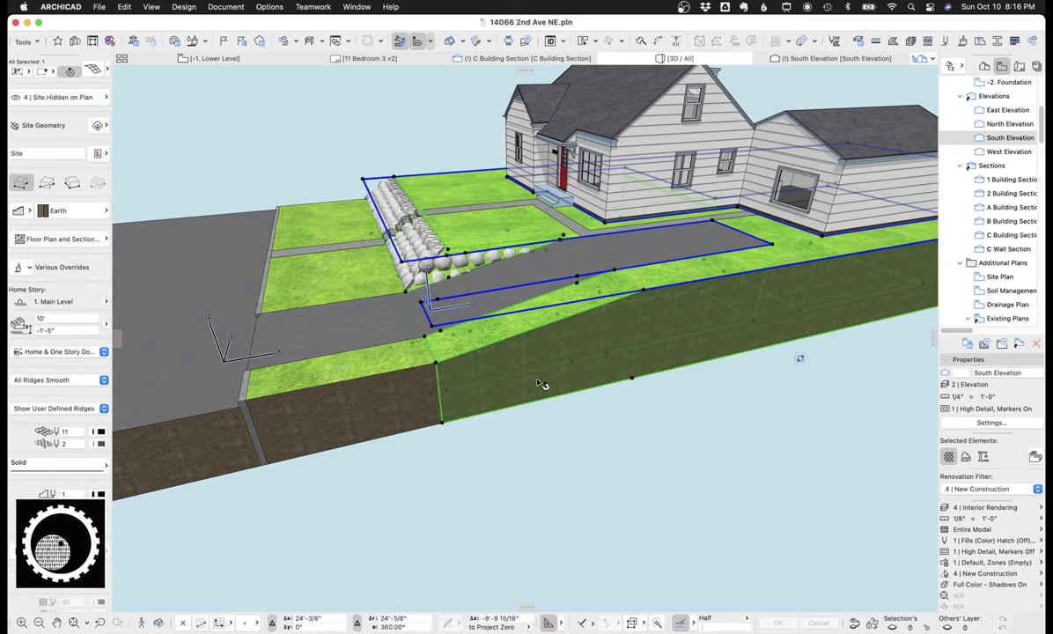
left_click(540, 405)
left_click(611, 442)
left_click(628, 513)
scroll(687, 405, "down", 3)
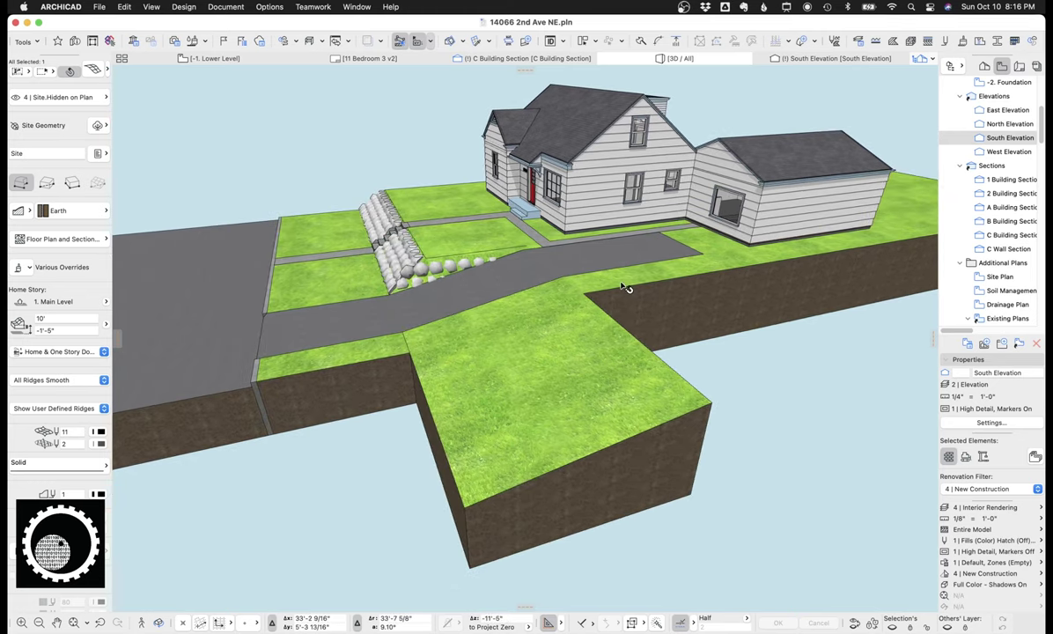
Offset the rear part of the yard mesh's outer edge 21'-10 5/8" outward, flush with the extended front part, and deselect the mesh
left_click(627, 283)
left_click(611, 443)
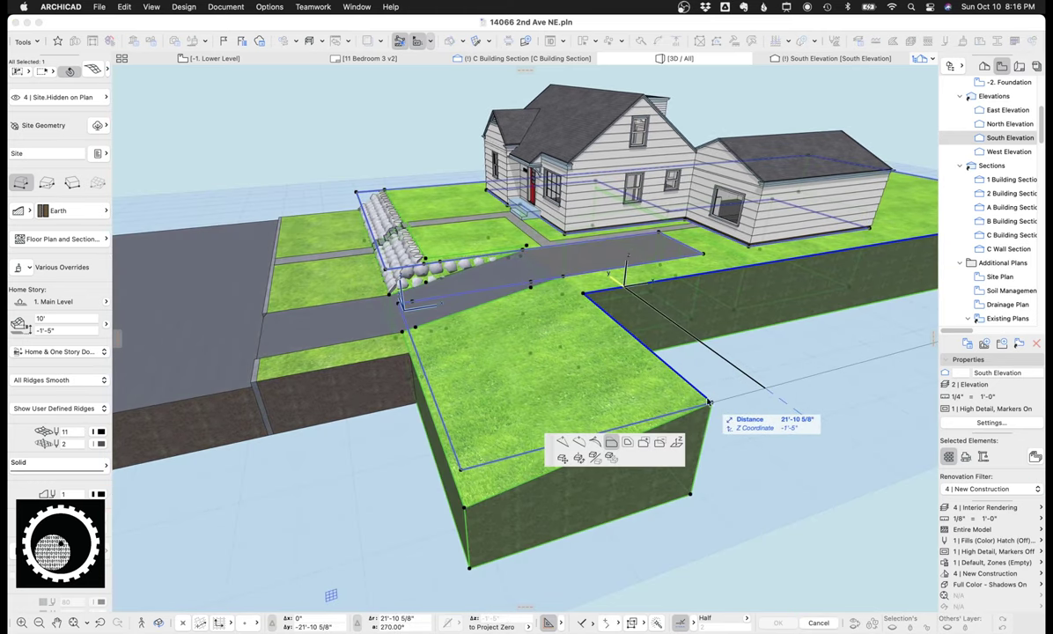
left_click(712, 401)
key("Escape")
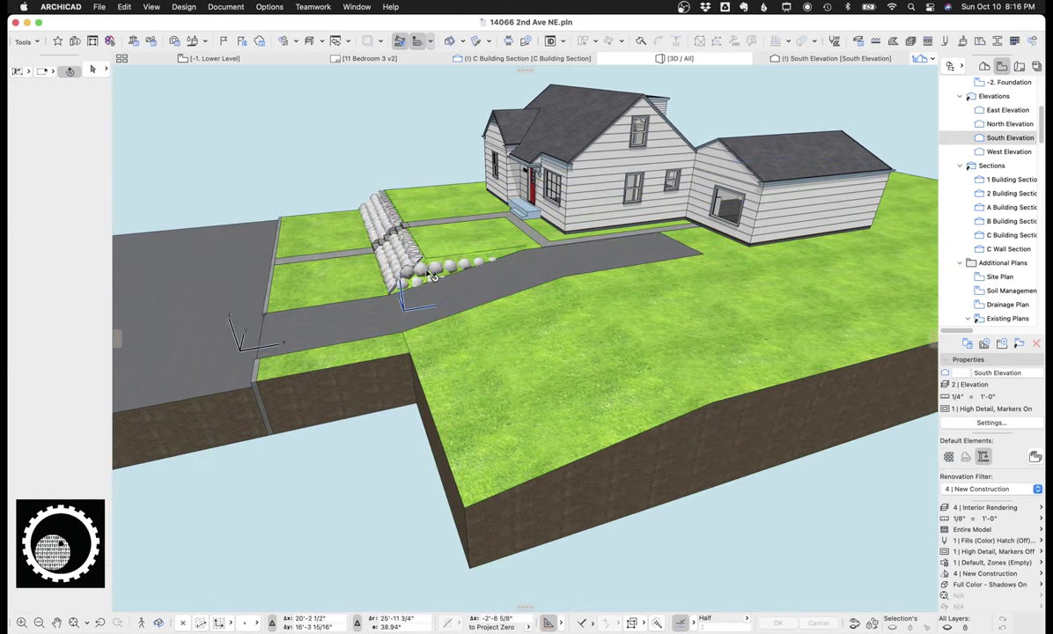
Pick up the concrete slab settings from the front walkway and draw a long rectangular slab on the extended yard
left_click(335, 254, "alt")
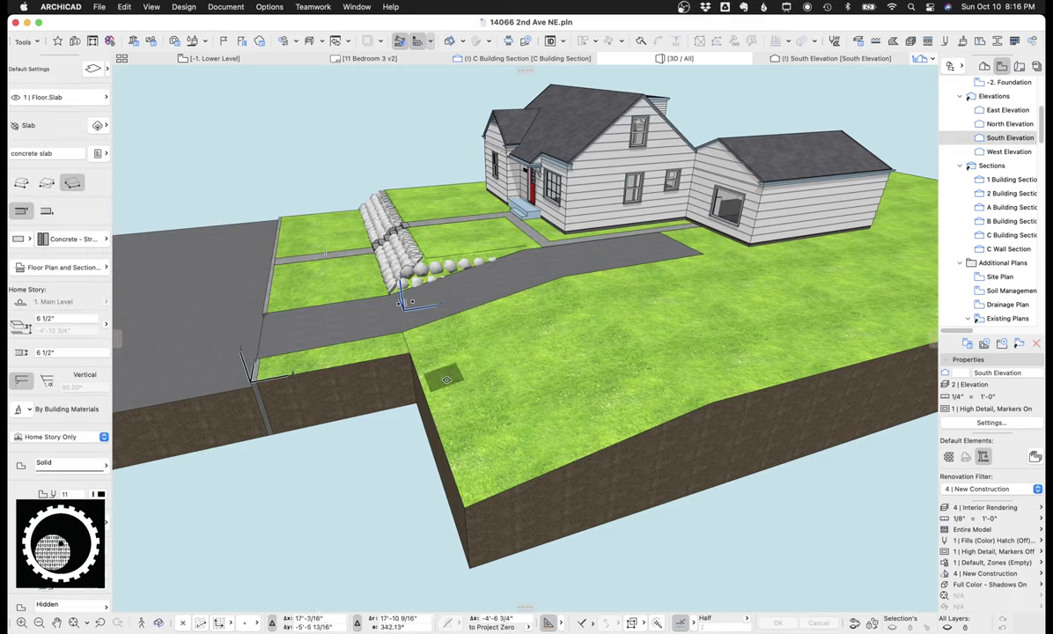
left_click(444, 369)
left_click(469, 426)
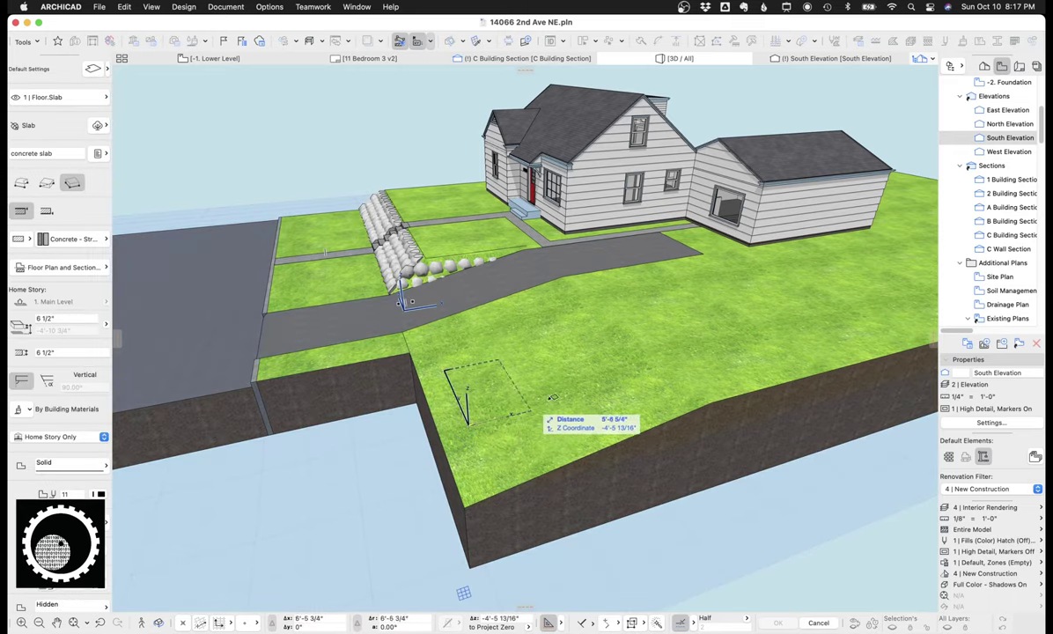
left_click(677, 357)
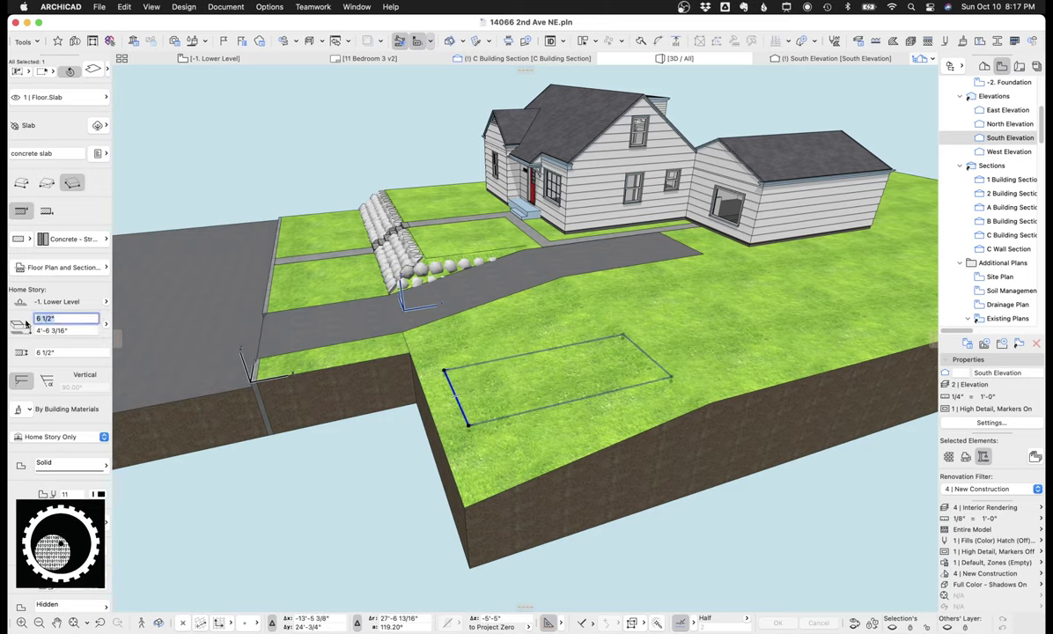
Set the new slab's thickness to 10' and elevate the slab by 10'
key("Tab")
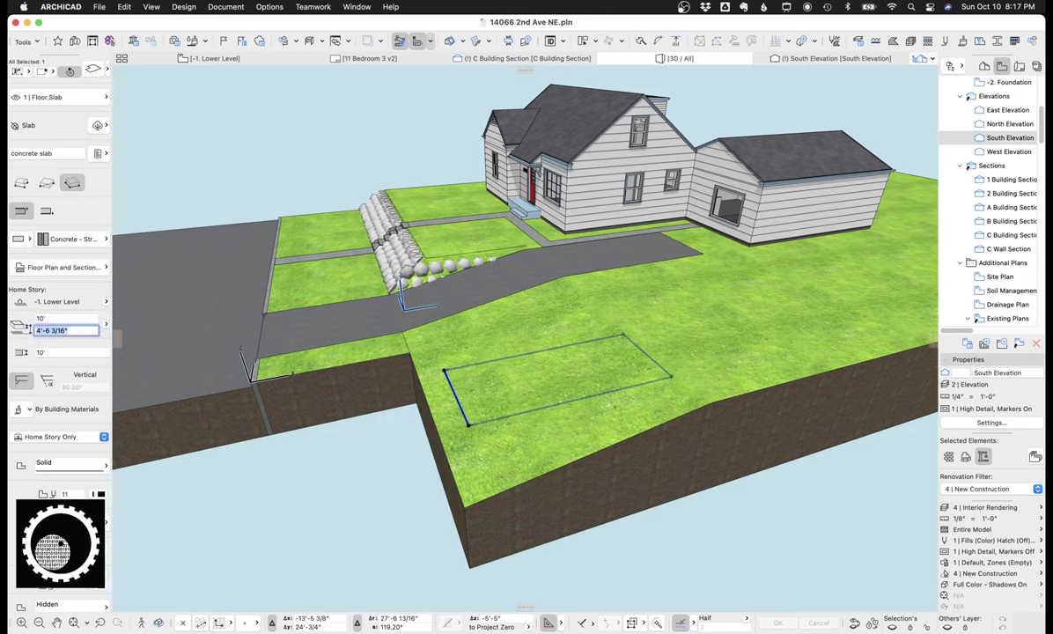
key("super+9")
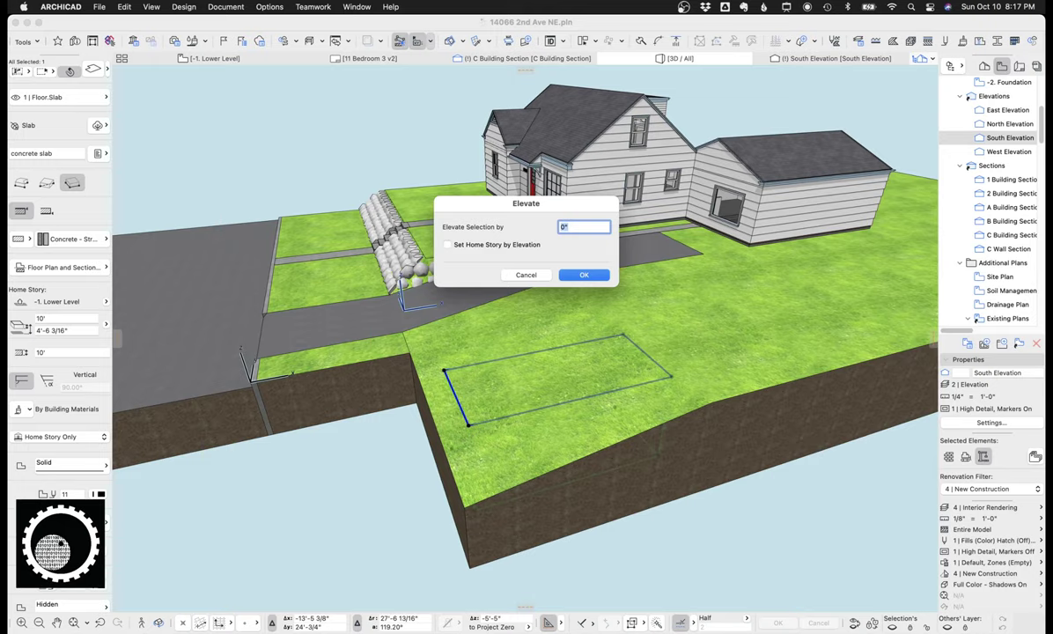
type("10")
key("Return")
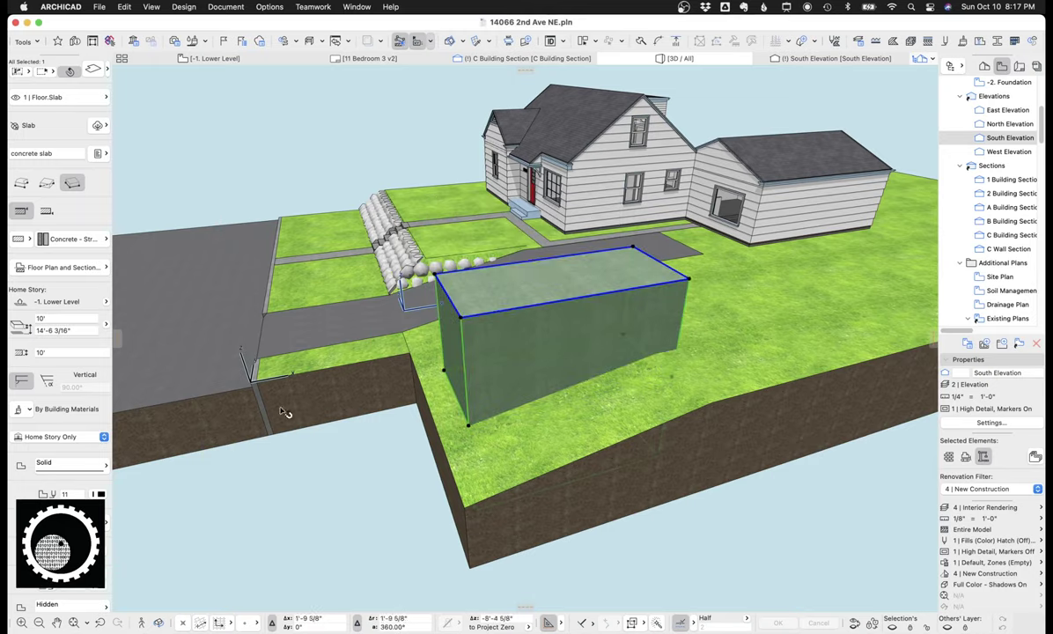
key("Escape")
Set the raised slab's thickness to 20' so that it reaches down into the yard mesh
left_click(458, 374)
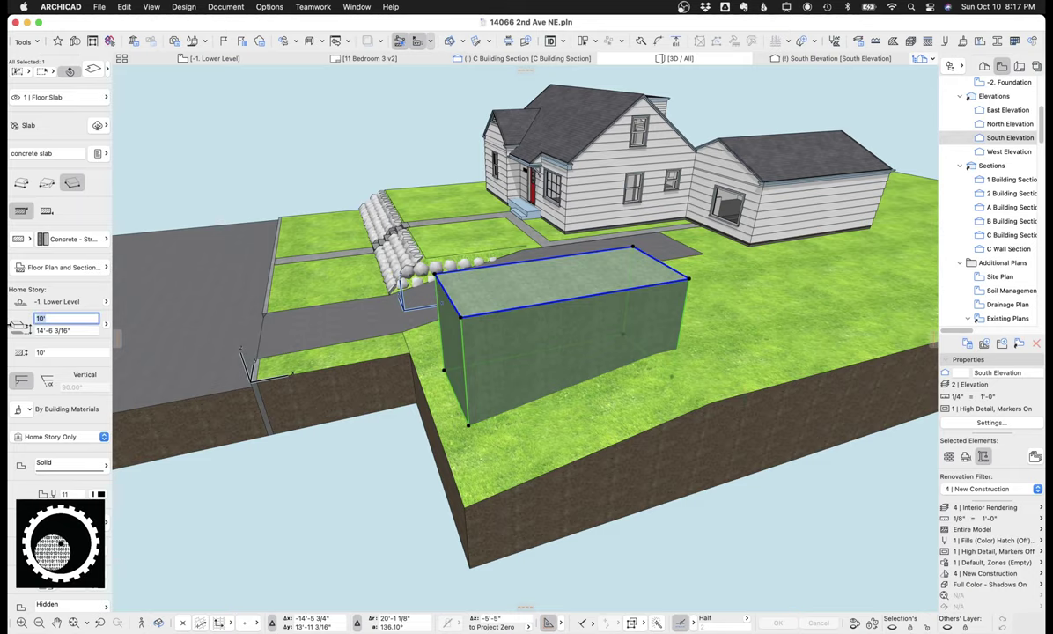
type("20")
key("Return")
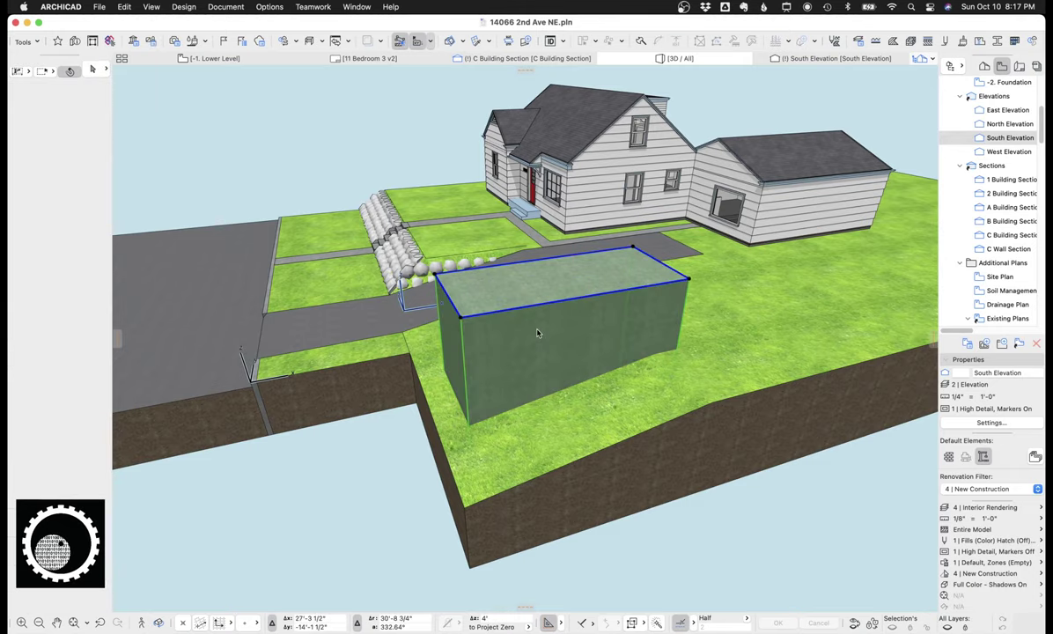
Open Solid Element Operations and assign the slab as target and the yard mesh as operator
middle_click_drag(578, 331, 514, 326, "shift")
right_click(422, 82)
left_click(410, 90)
key("alt+o")
middle_click_drag(783, 319, 711, 279, "shift")
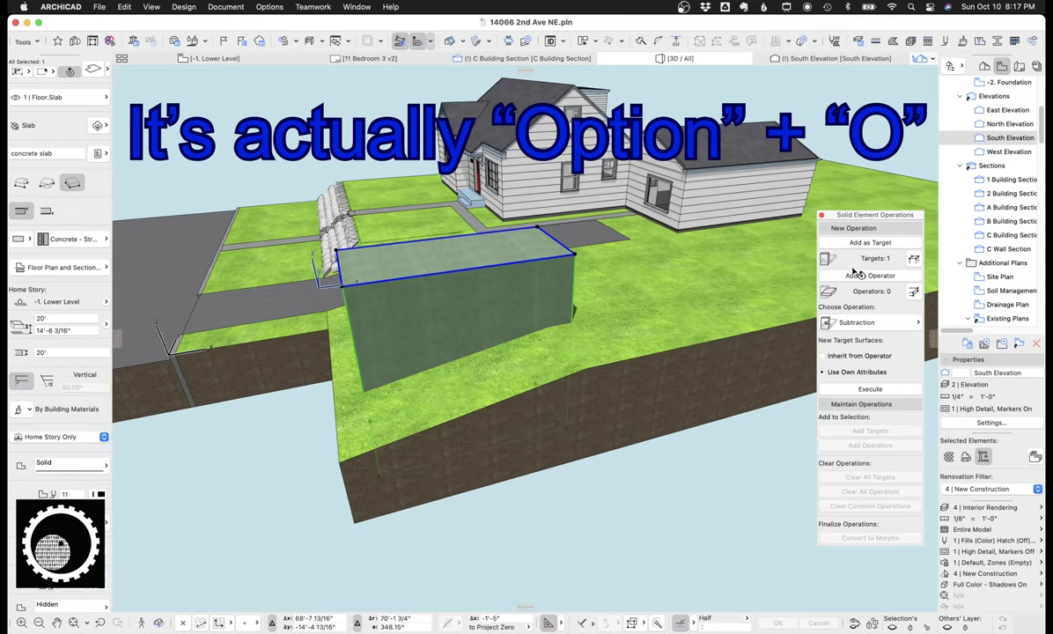
left_click(694, 296)
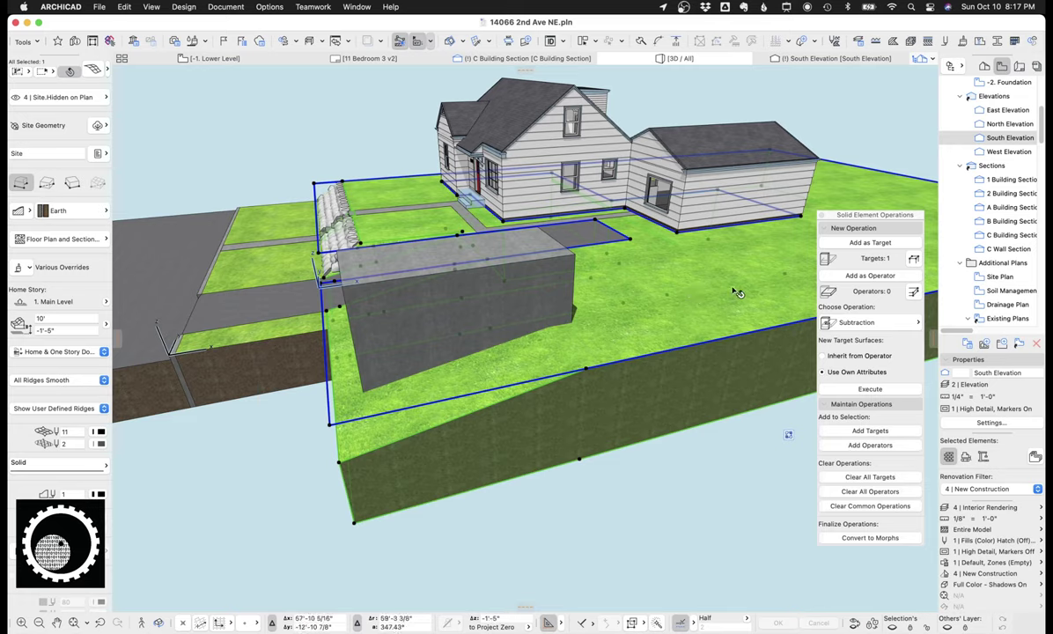
left_click(869, 276)
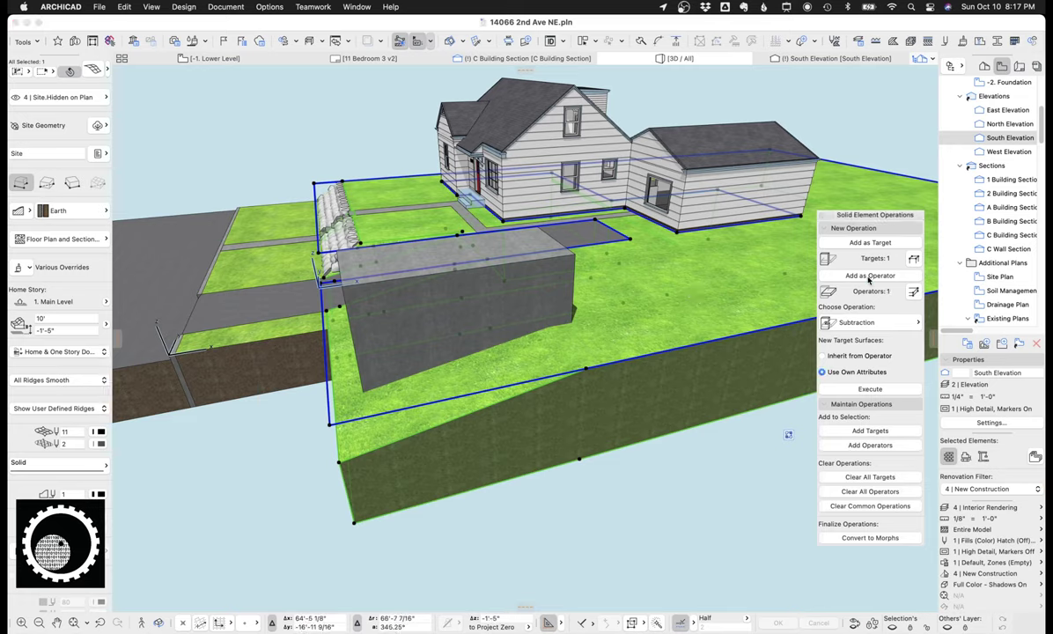
Execute the solid operation as an Intersection so the slab is trimmed to the yard mesh's surface
left_click(869, 323)
left_click(872, 354)
left_click(860, 391)
middle_click_drag(496, 359, 555, 331, "shift")
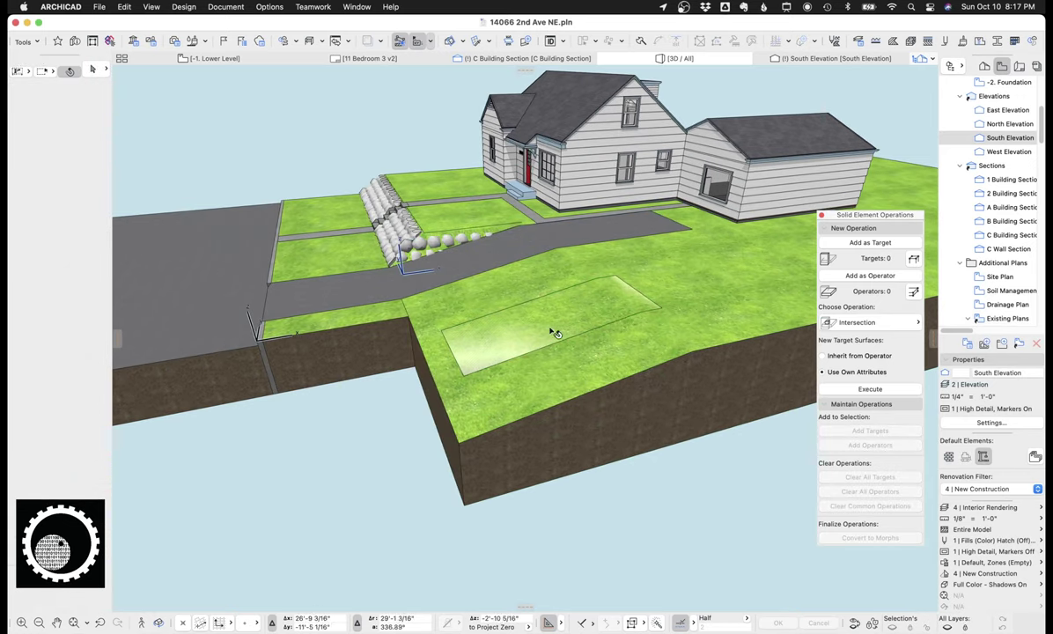
Subtract the slab from the yard mesh, with the slab as operator and the mesh as target
left_click(608, 291)
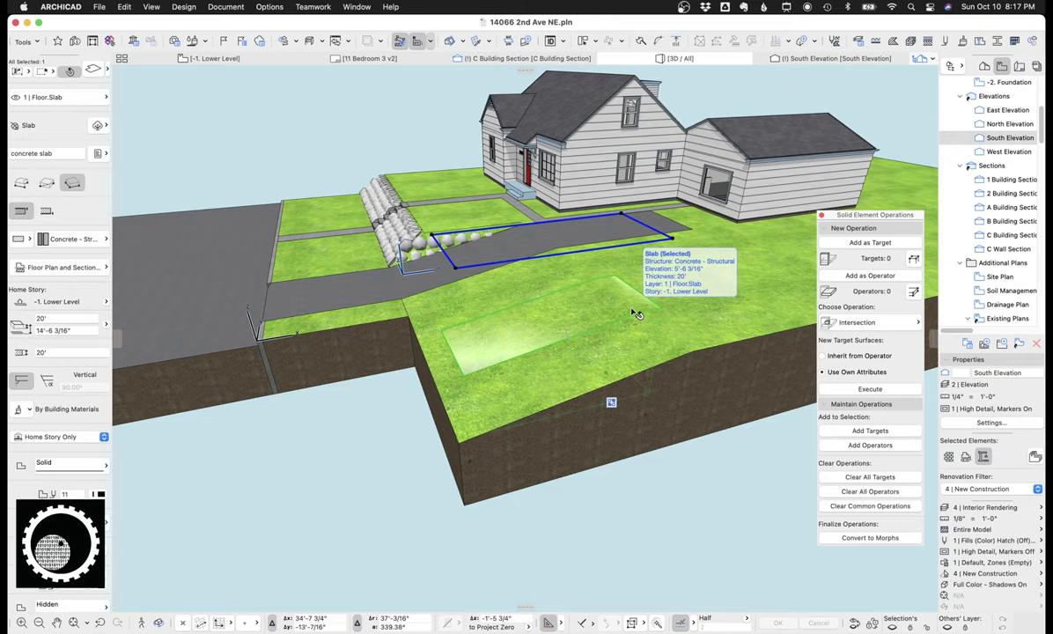
left_click(872, 276)
left_click(692, 288)
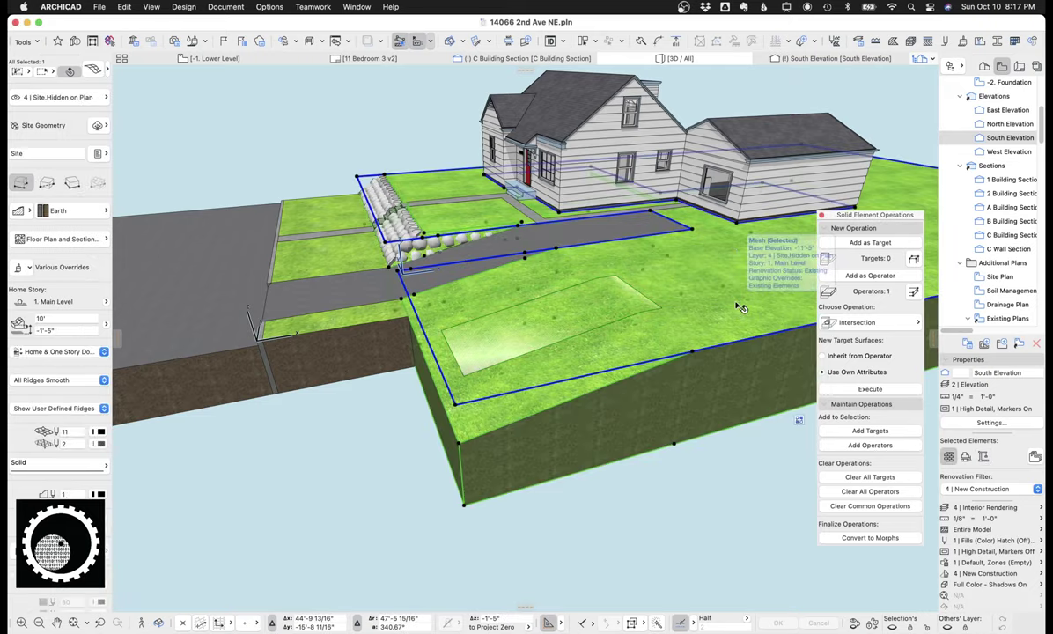
left_click(869, 243)
left_click(856, 323)
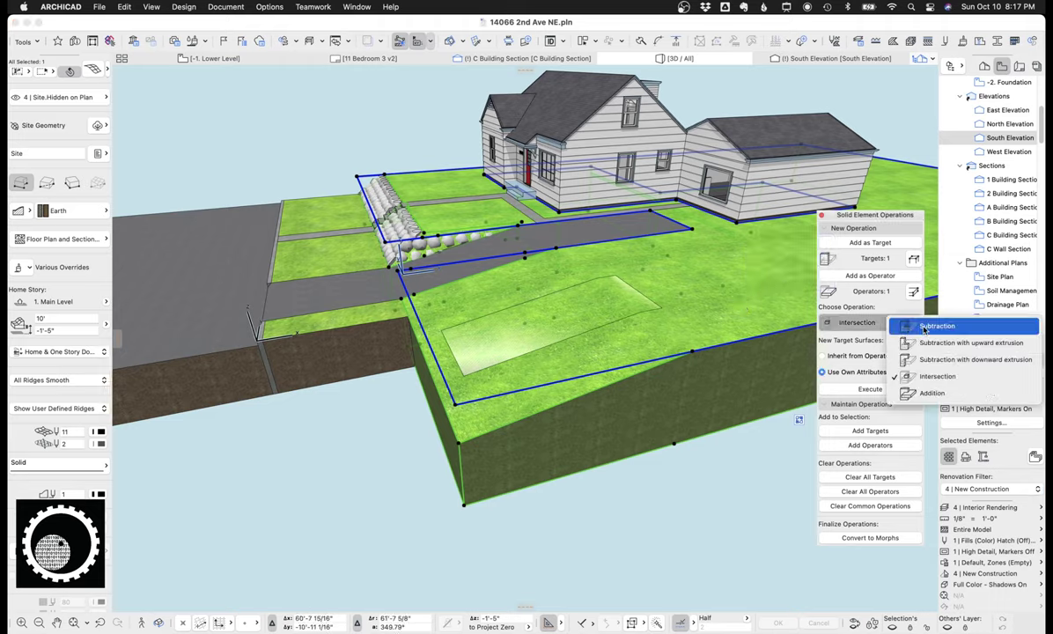
key("Return")
left_click(870, 388)
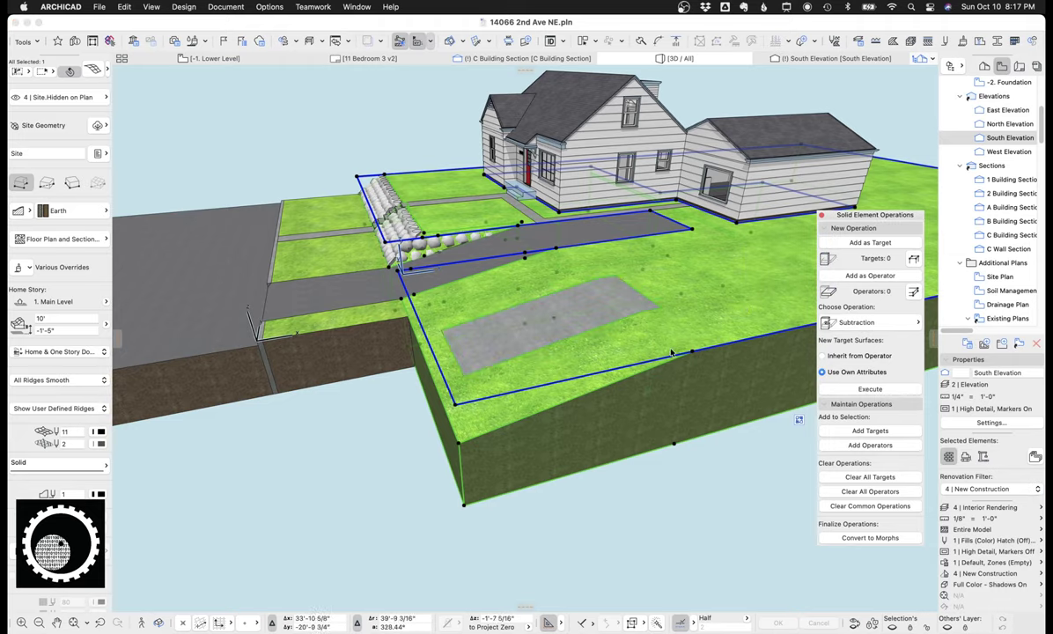
Lengthen the trimmed slab by offsetting its street-side end to the yard's edge and its far end toward the back yard
left_click(615, 314)
scroll(609, 305, "up", 2)
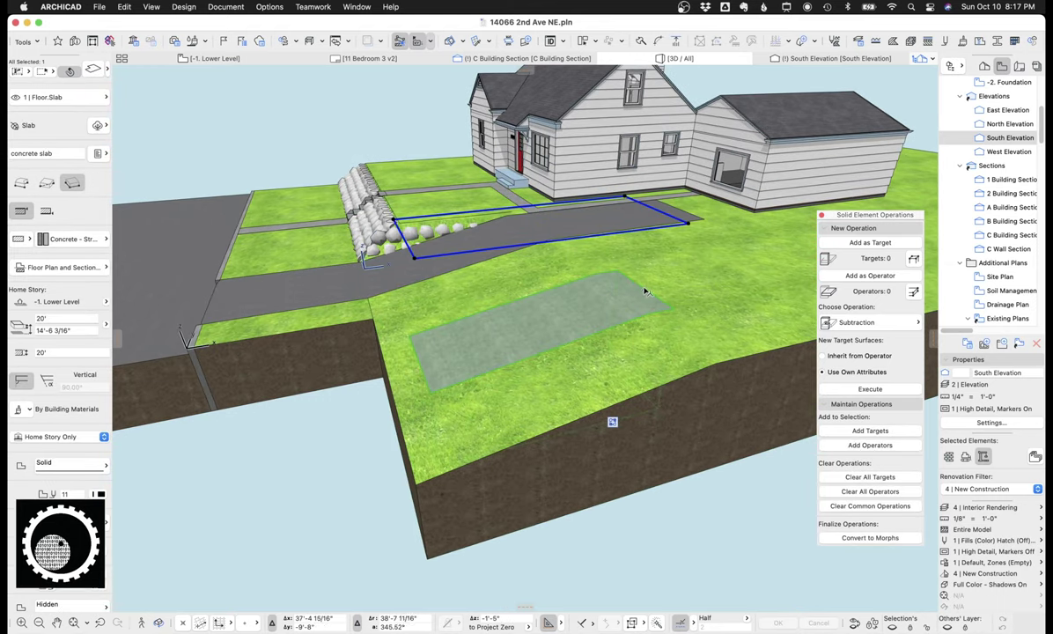
left_click(658, 212)
key("Escape")
middle_click_drag(731, 233, 494, 324)
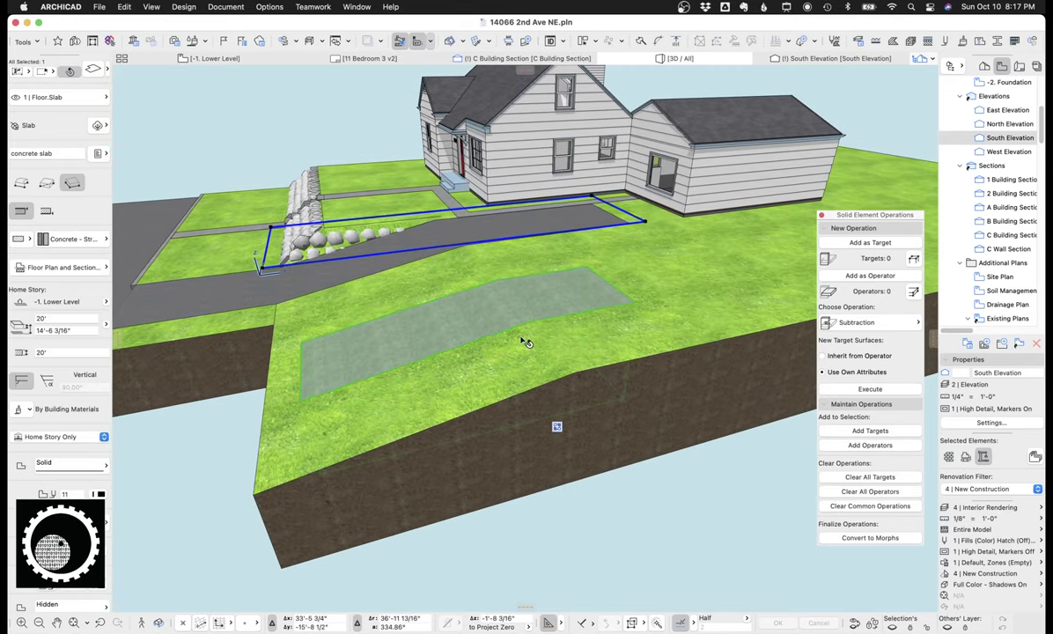
left_click(266, 266)
left_click(322, 365)
left_click(267, 252)
left_click(199, 256)
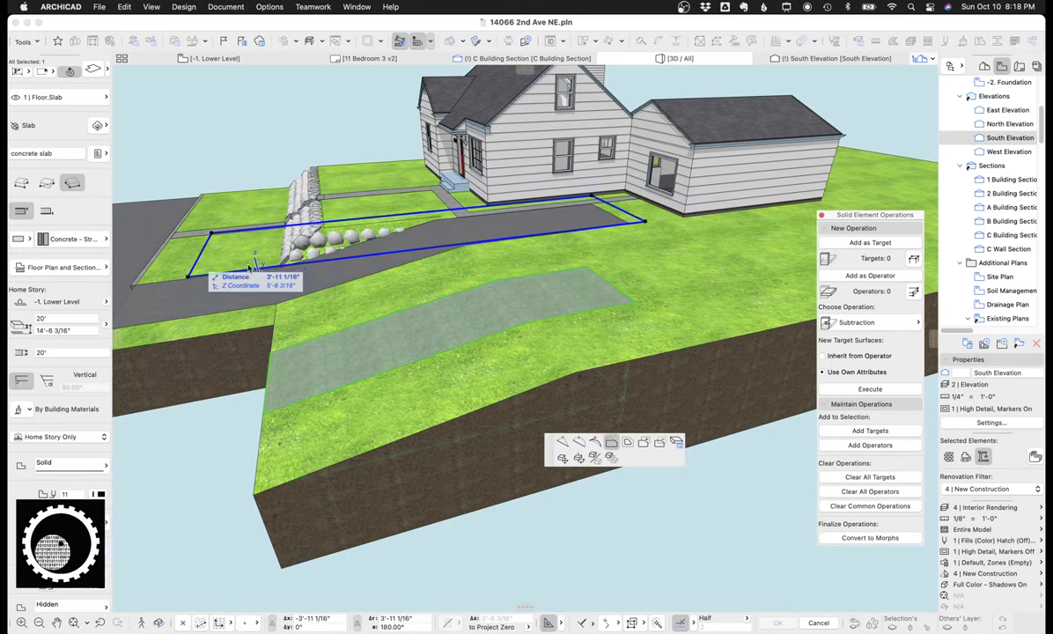
left_click(624, 215)
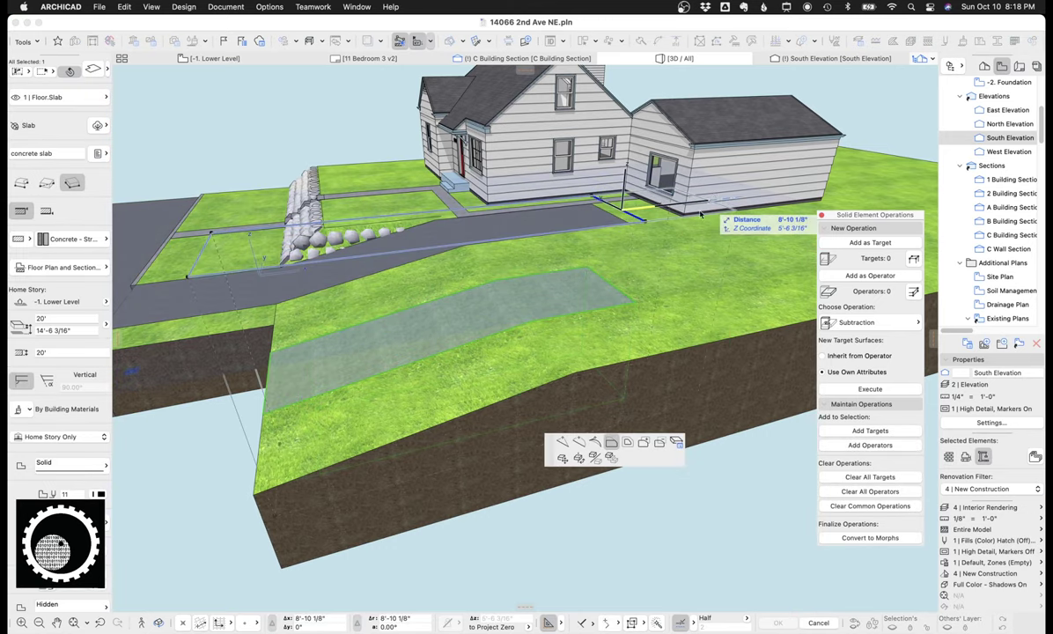
Try lowering the slope-break point on the yard mesh's outer edge, and undo the change
left_click(570, 376)
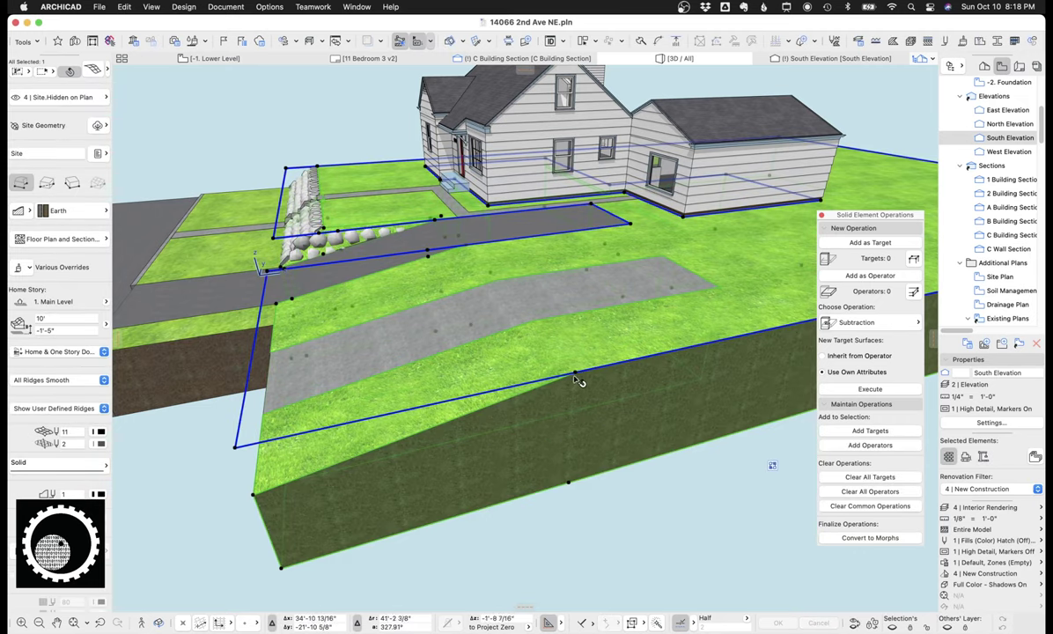
left_click(575, 376)
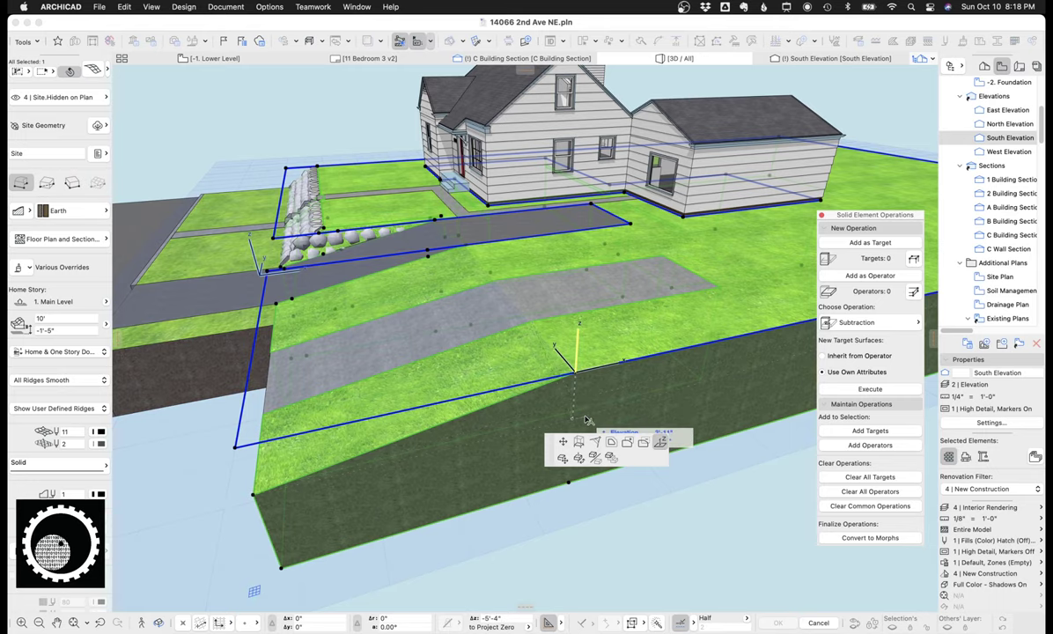
left_click(588, 420)
middle_click_drag(588, 420, 607, 387, "shift")
key("Escape")
mouse_move(467, 339)
middle_mouse_down("shift")
mouse_move(570, 313)
mouse_move(418, 315)
mouse_move(473, 331)
mouse_move(458, 324)
middle_mouse_up("shift")
left_click(453, 321)
key("Escape")
left_click(572, 344)
key("super+z")
key("Escape")
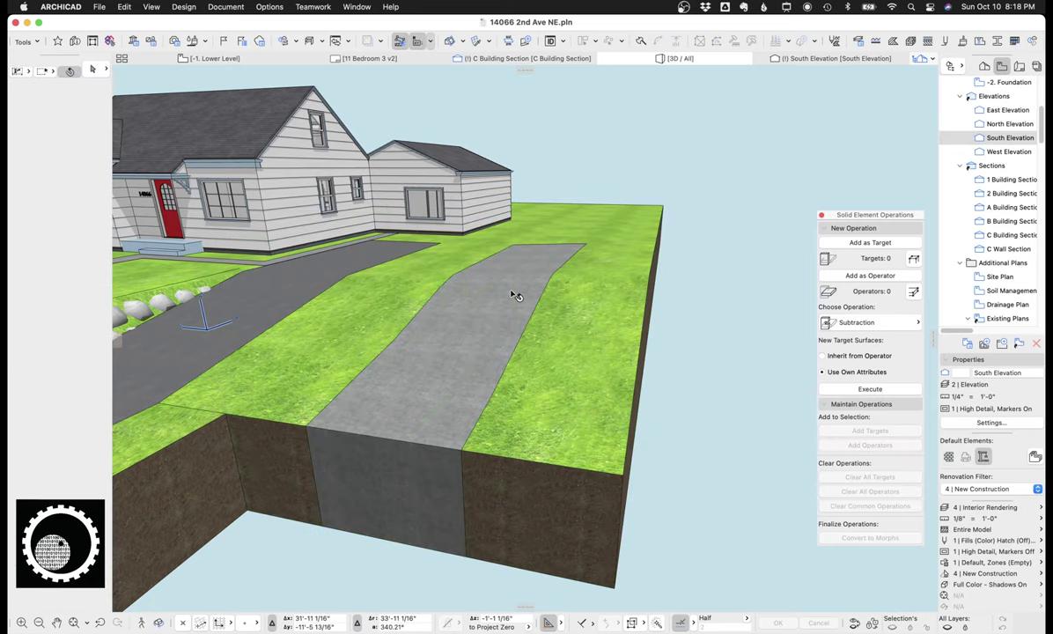
Insert corners on the slab's outer long side, pulling one outward to widen the driveway and another inward
left_click(523, 296)
left_click(525, 217)
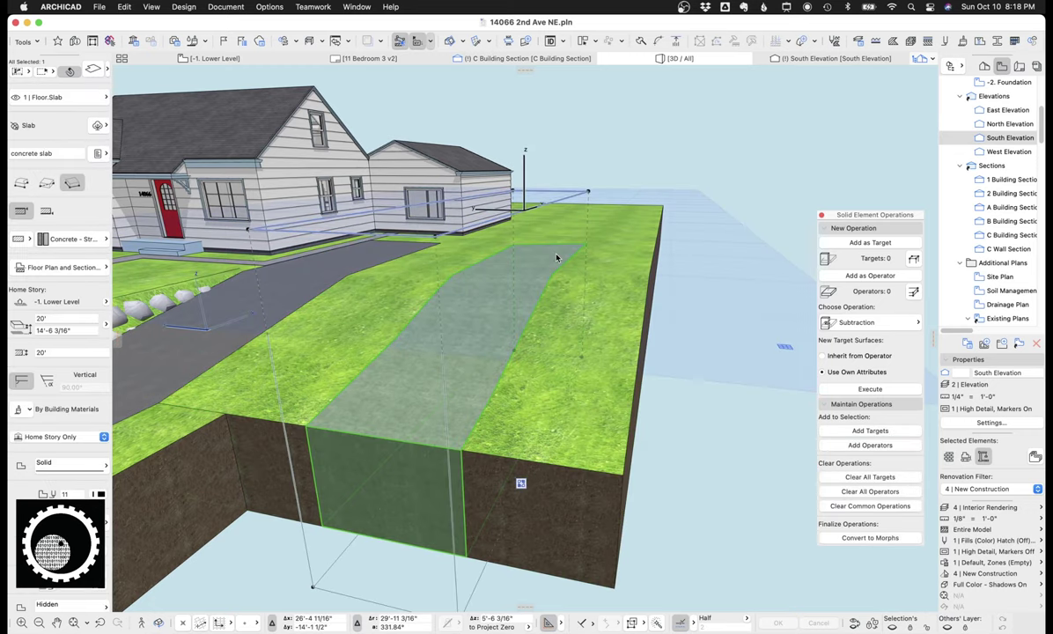
left_click(596, 273)
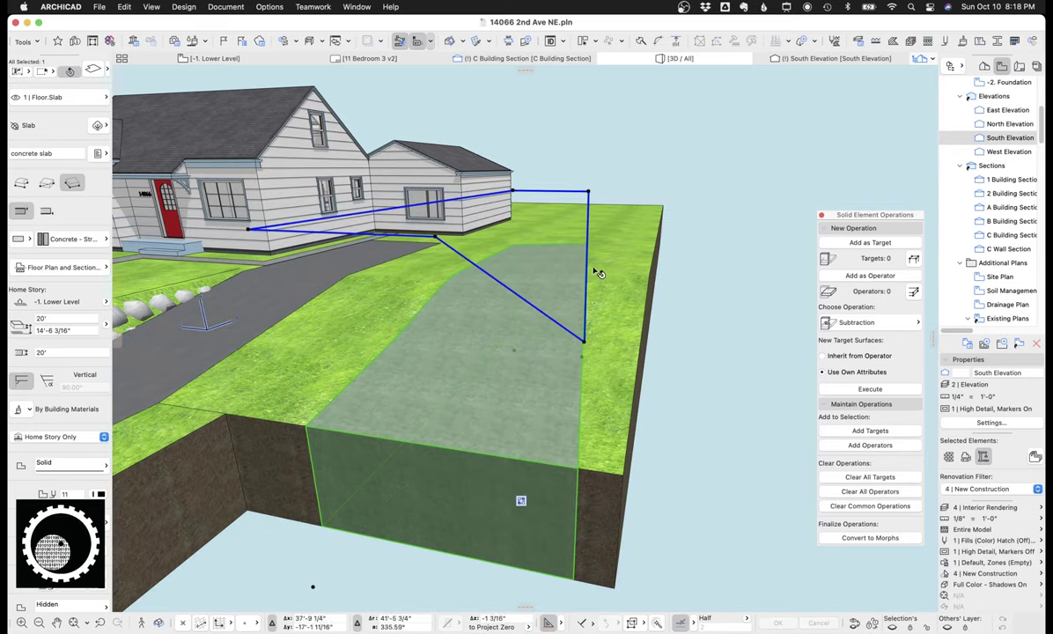
left_click(586, 264)
left_click(542, 260)
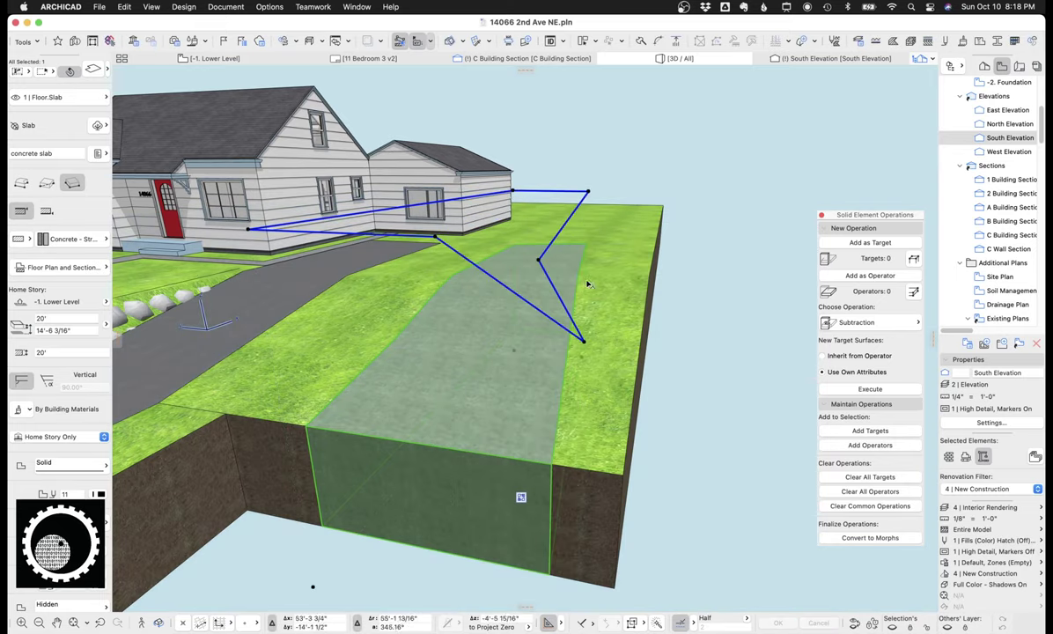
key("Escape")
Add another corner on the slab's outer long side near the slope break and pull it inward to narrow the driveway there
middle_click_drag(610, 310, 516, 345, "shift")
left_click(515, 345)
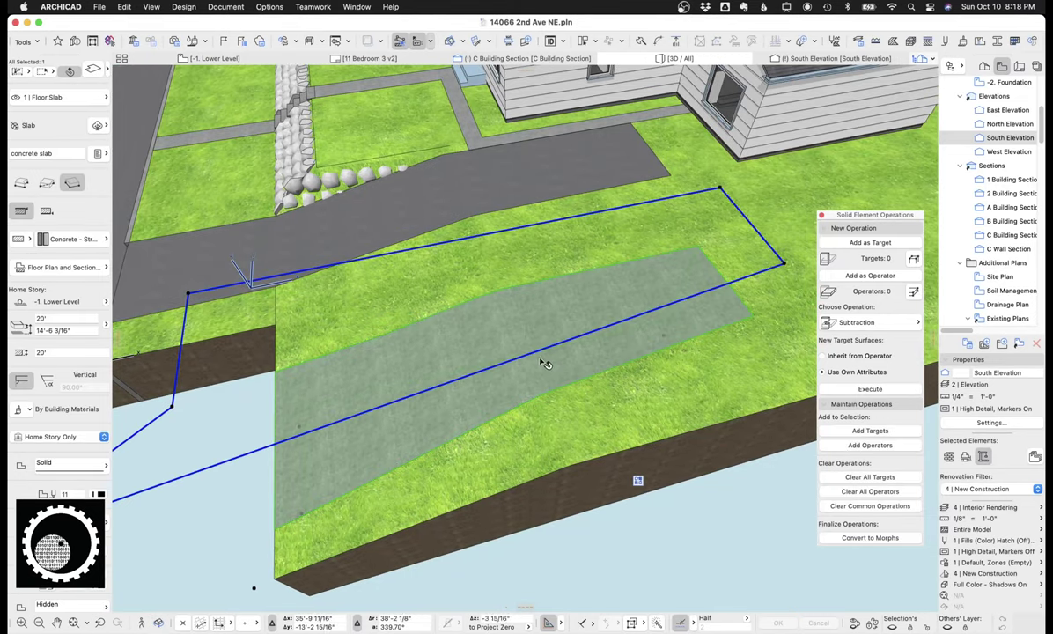
left_click(591, 331)
key("Escape")
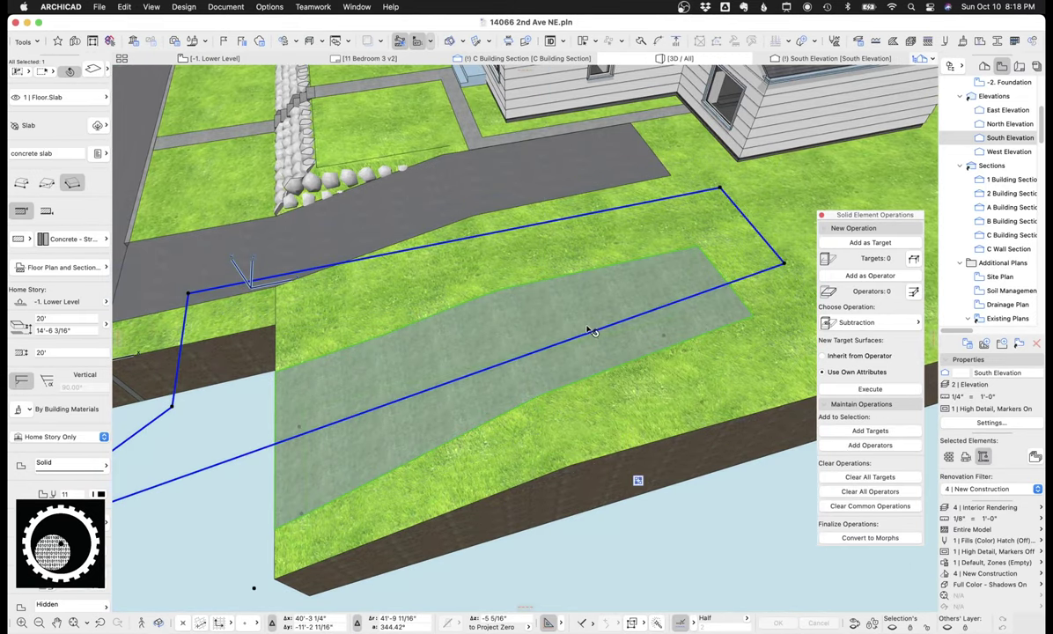
left_click(597, 332)
left_click(545, 333)
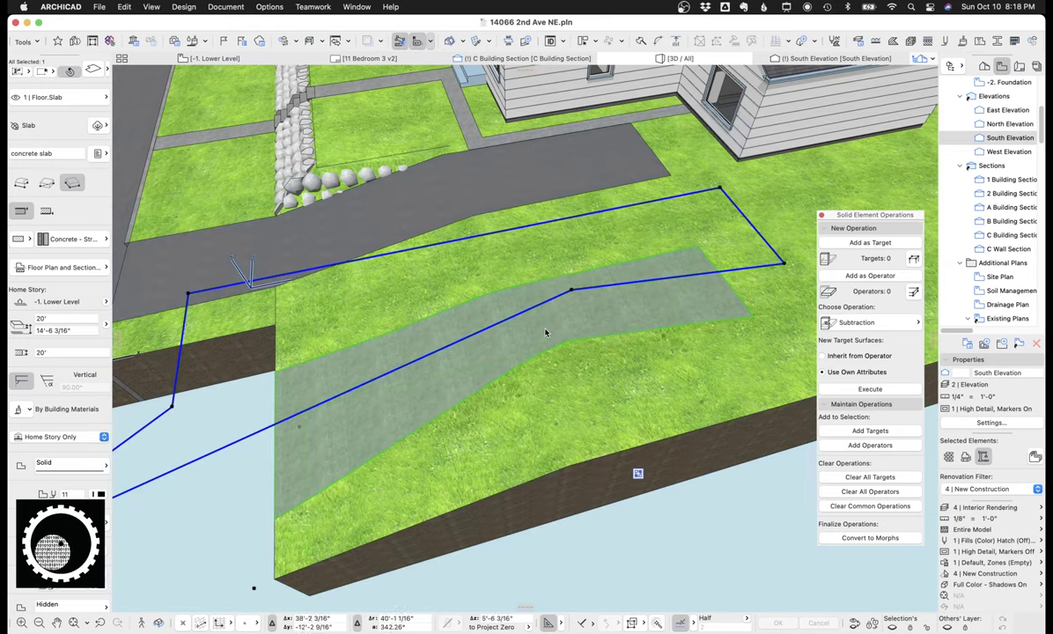
middle_click_drag(548, 331, 576, 263, "shift")
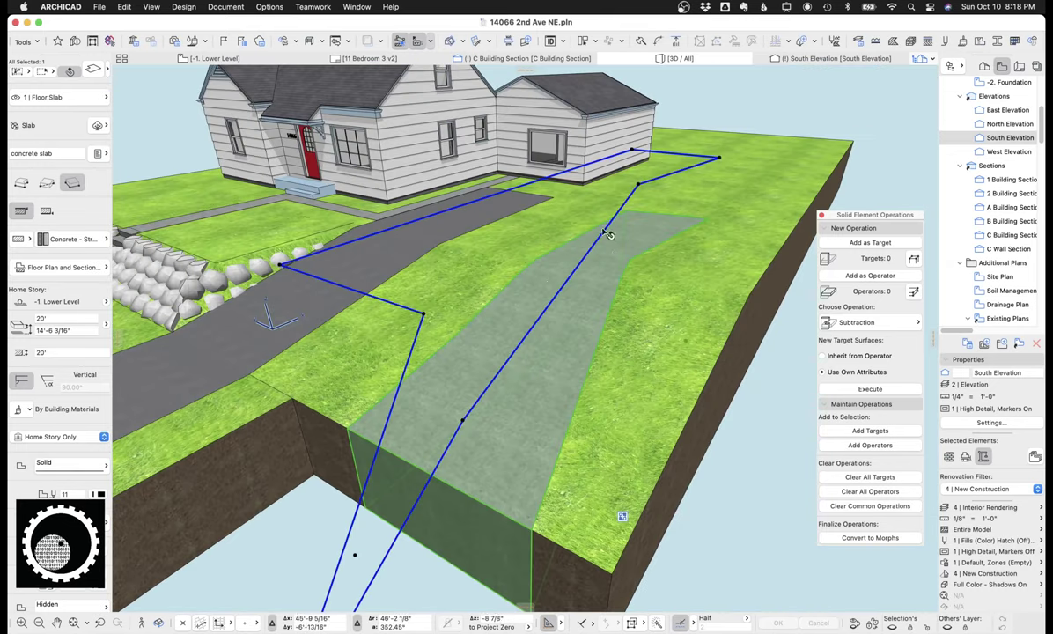
Compare the reshaped slab driveway with the original driveway mesh beside the boulder wall in the 3D model
middle_click_drag(511, 280, 587, 303)
key("Escape")
left_click(685, 300)
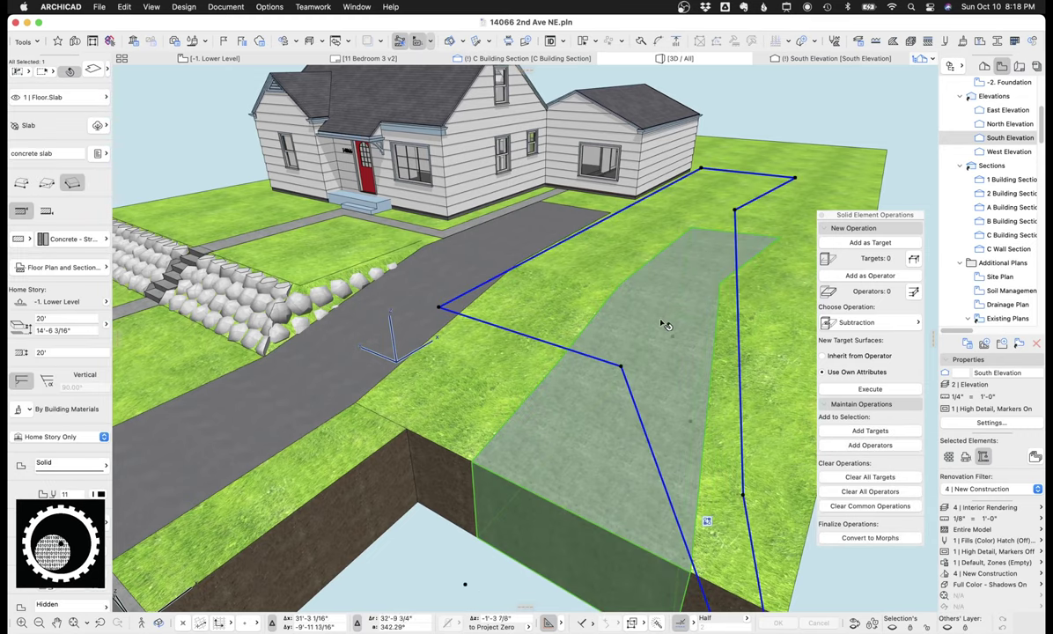
middle_click_drag(659, 340, 714, 233, "shift")
key("Escape")
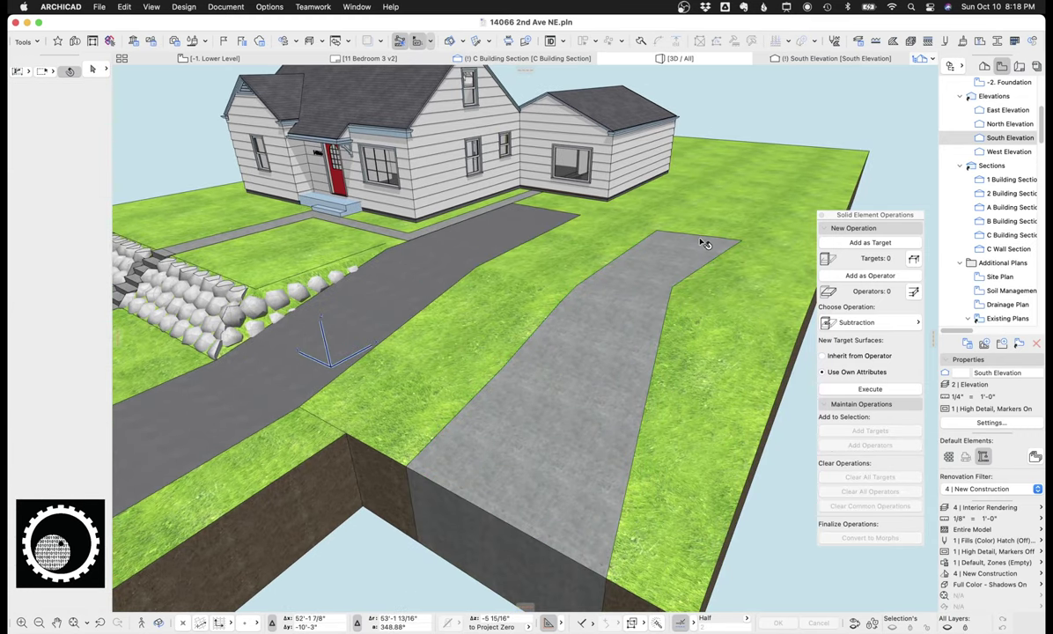
middle_click_drag(497, 252, 581, 223, "shift")
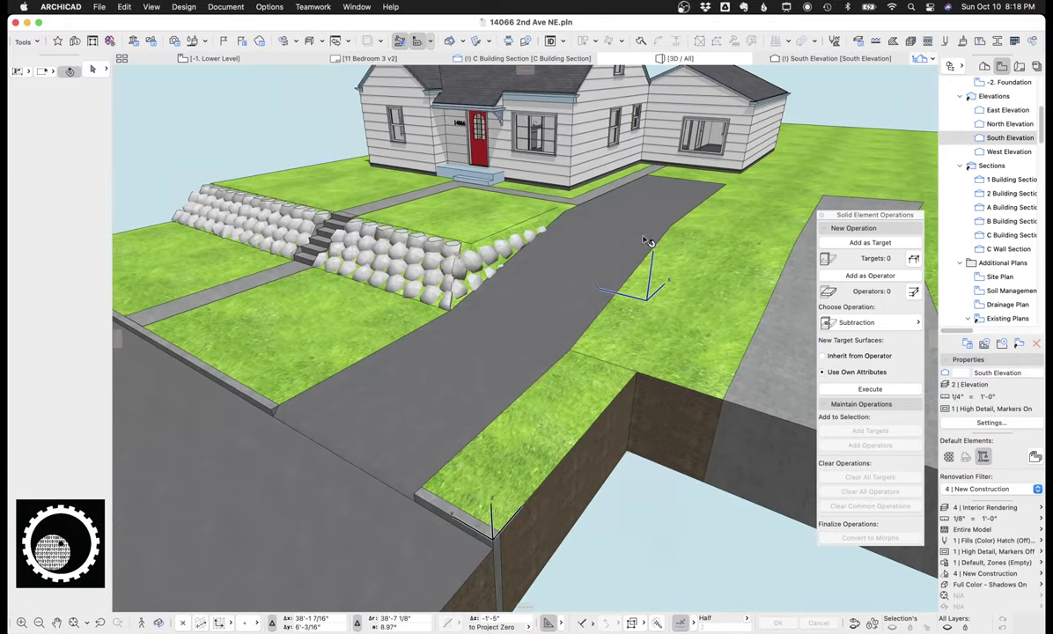
left_click(564, 255)
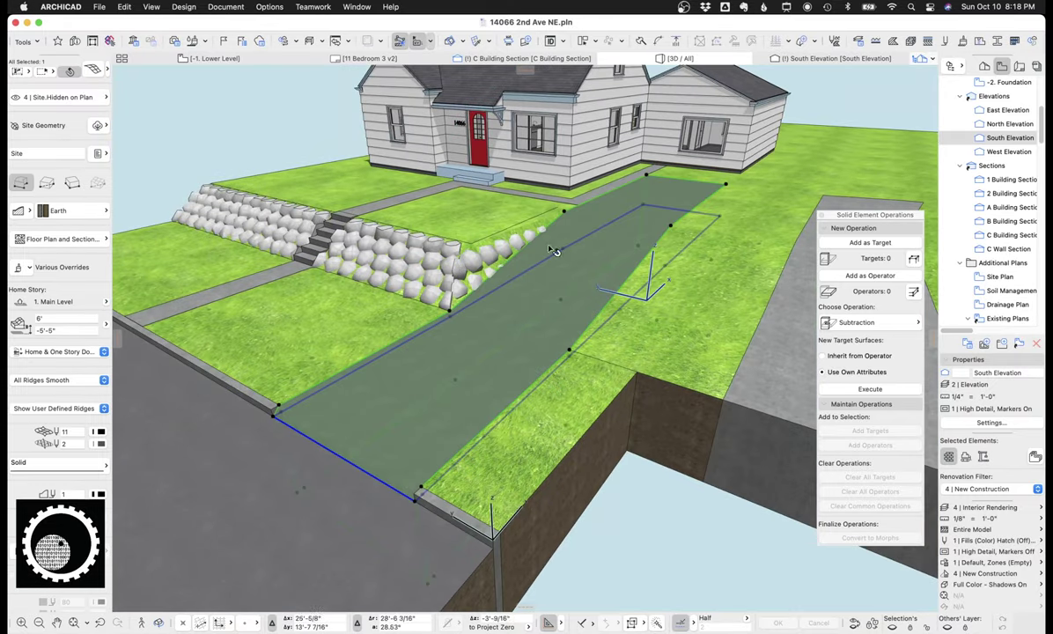
middle_click_drag(517, 254, 458, 298, "shift")
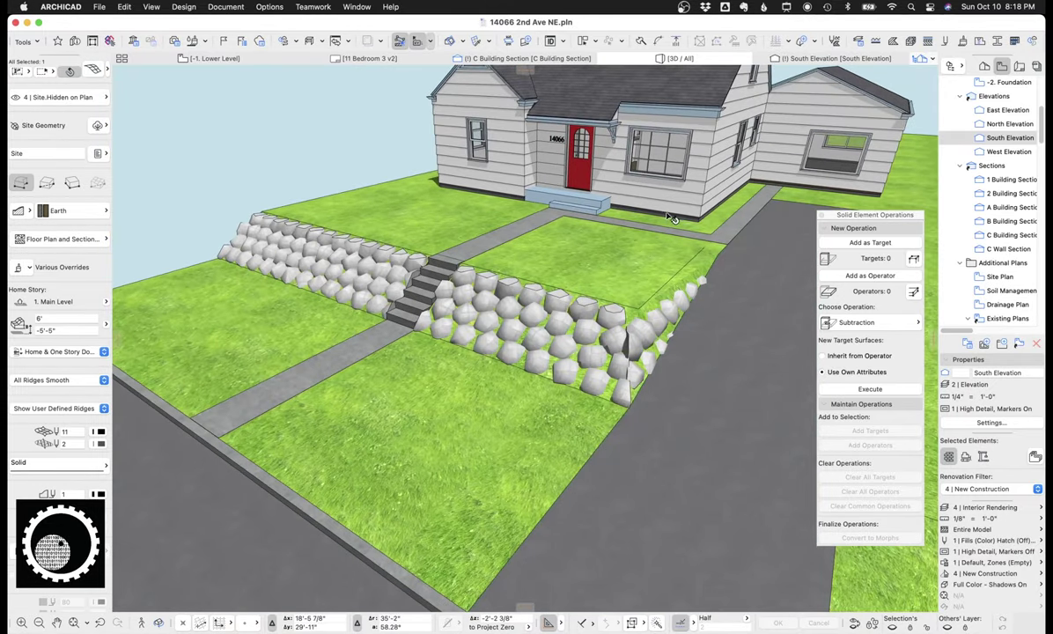
key("Escape")
Try elevating the front walkway slab at its street-side corner next to the curb
scroll(404, 332, "up", 1)
middle_click_drag(405, 331, 481, 291, "shift")
scroll(357, 333, "up", 4)
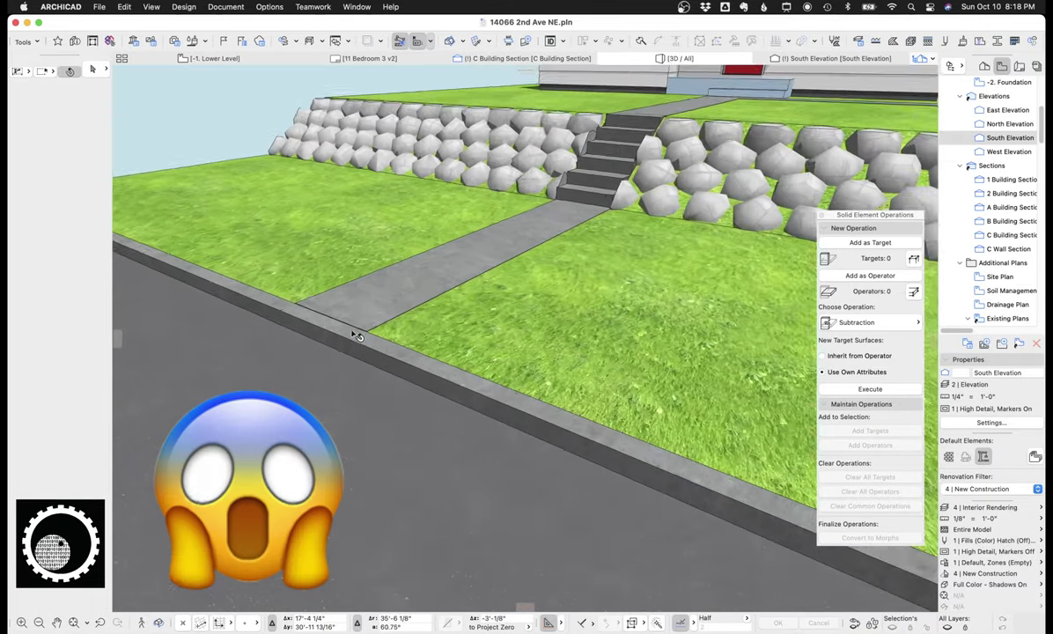
scroll(355, 336, "up", 5)
left_click(359, 308)
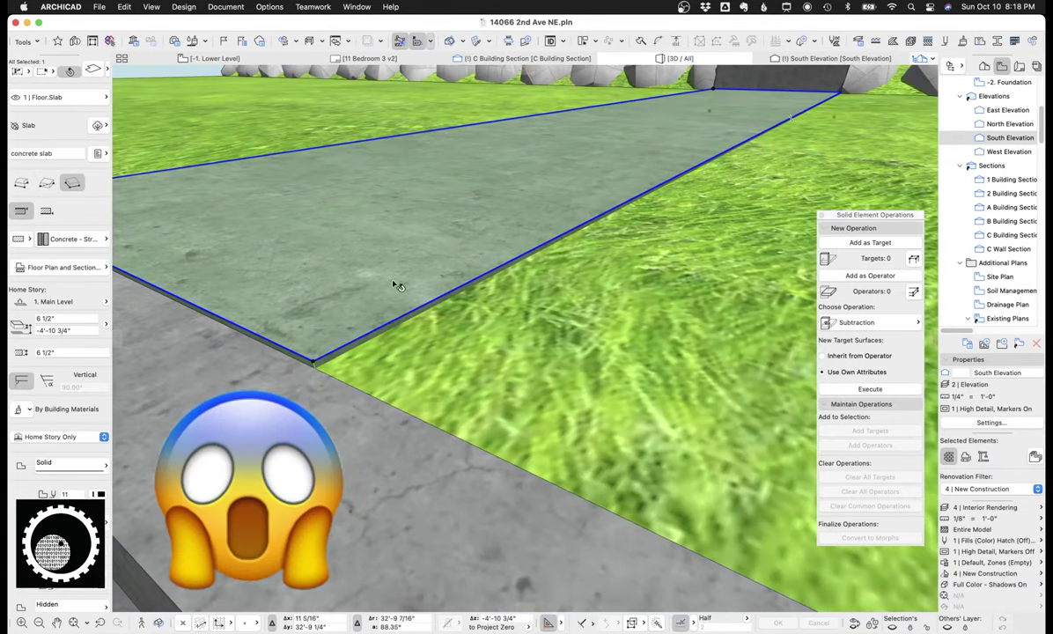
scroll(350, 361, "up", 1)
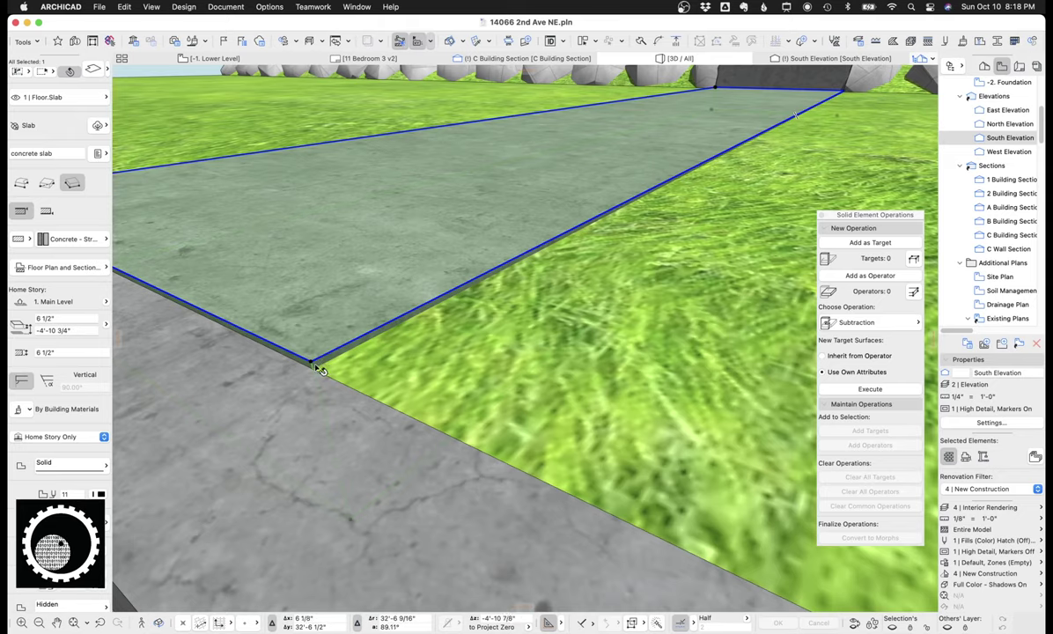
left_click(313, 364)
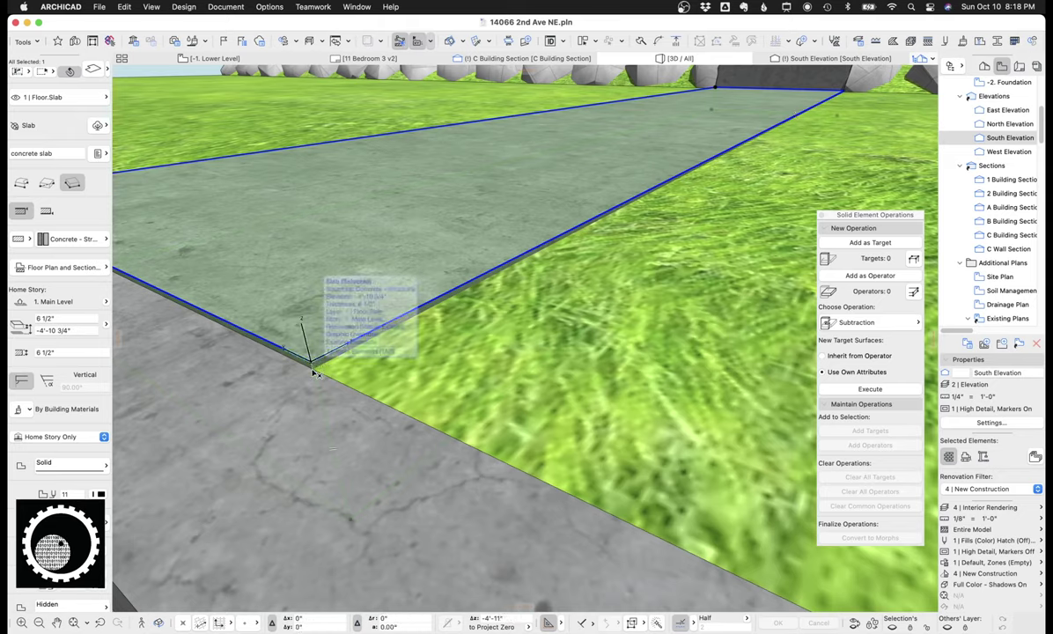
left_click(368, 362)
left_click(374, 353)
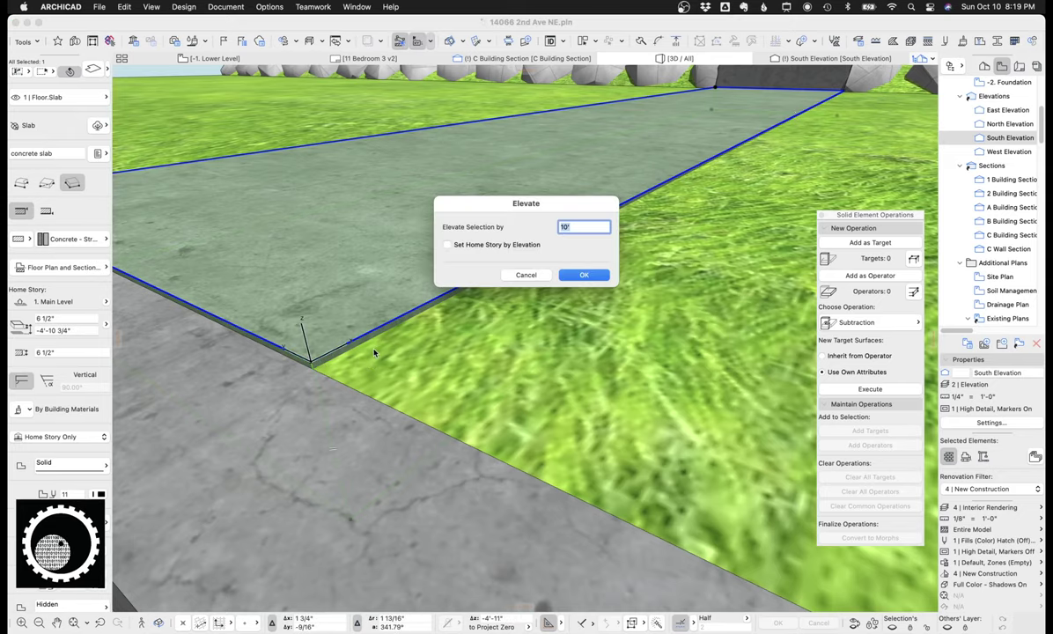
key("Return")
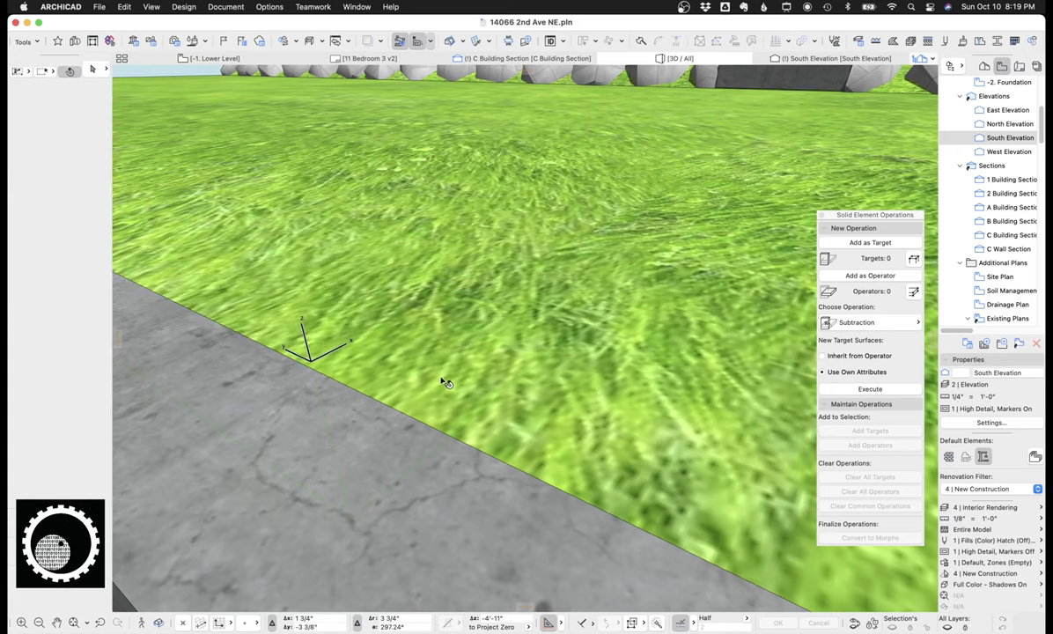
Undo the last elevation, try elevating the walkway slab by -1/4", and undo that too
key("super+9")
type("1/4")
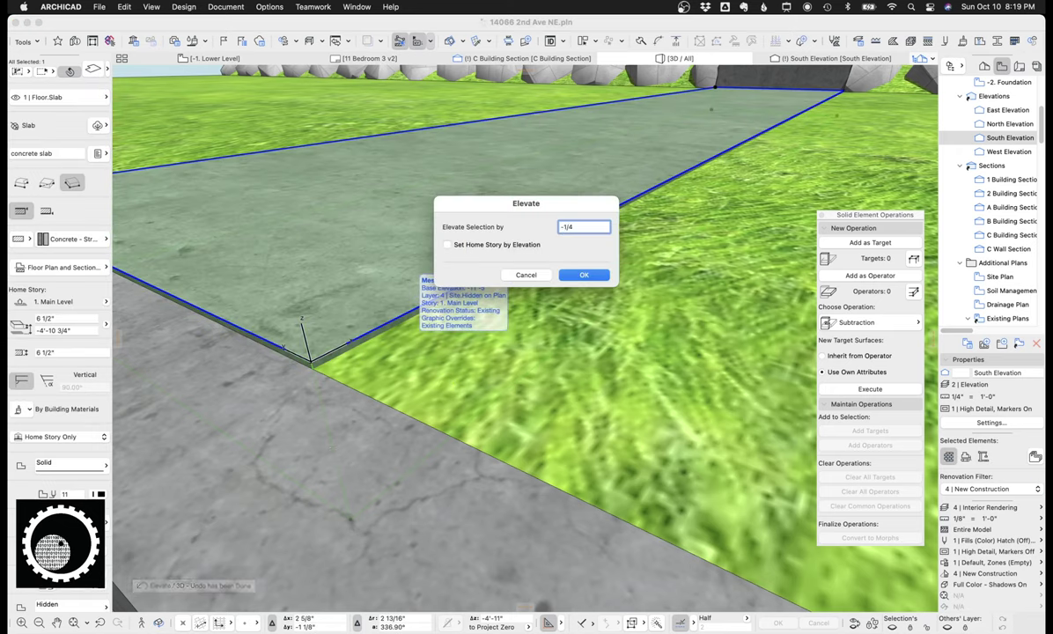
key("Return")
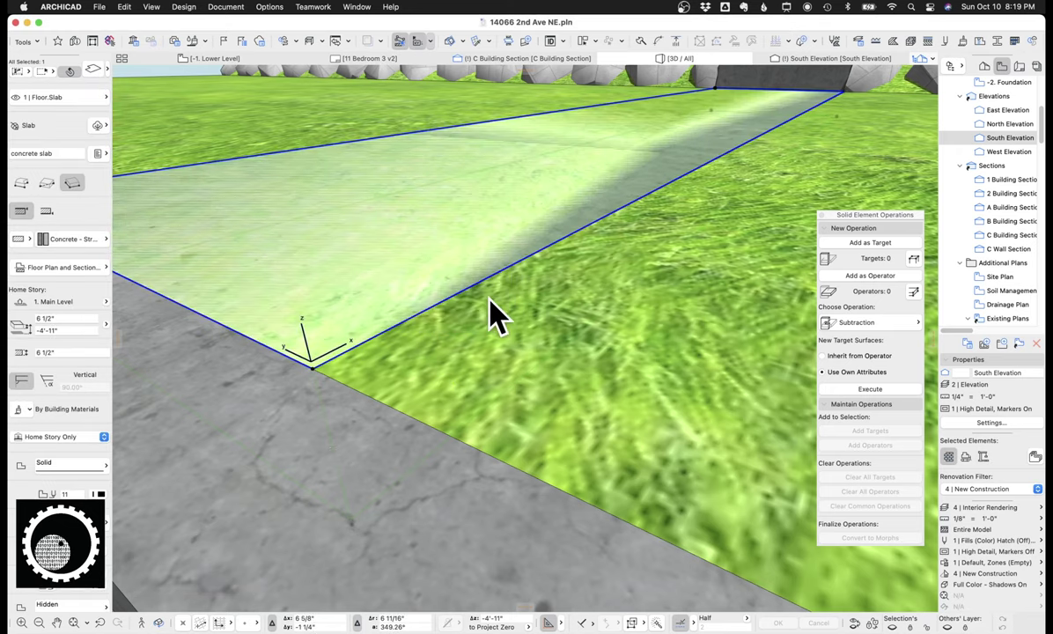
key("super+z")
key("Escape")
Examine how the front walkway slab's edges meet the yard mesh, the curb and the foot of the steps
scroll(521, 270, "down", 4)
middle_click_drag(473, 306, 403, 331)
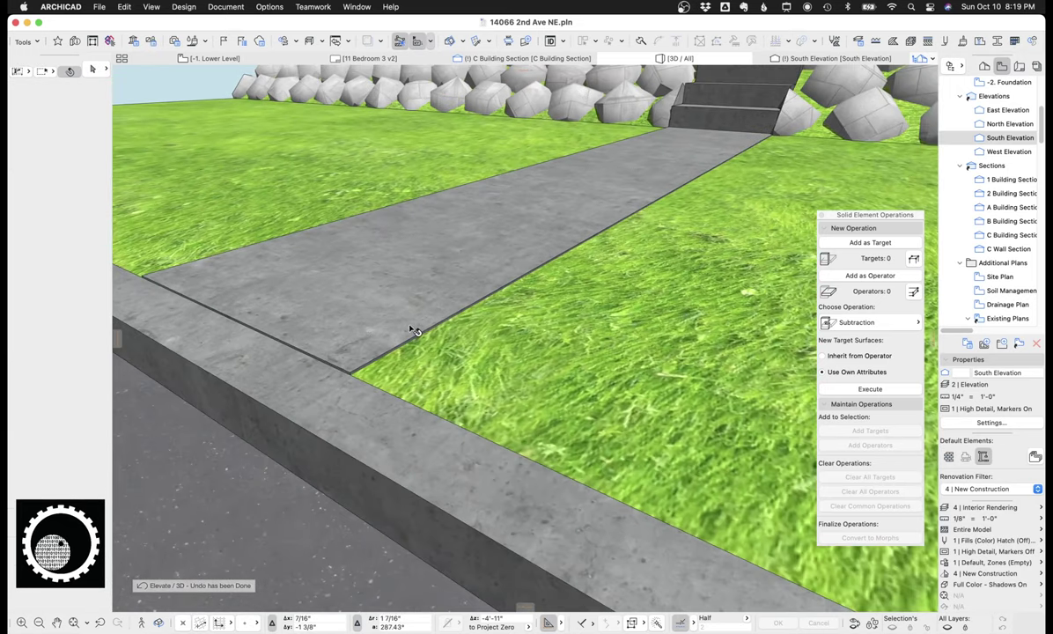
scroll(604, 225, "down", 8)
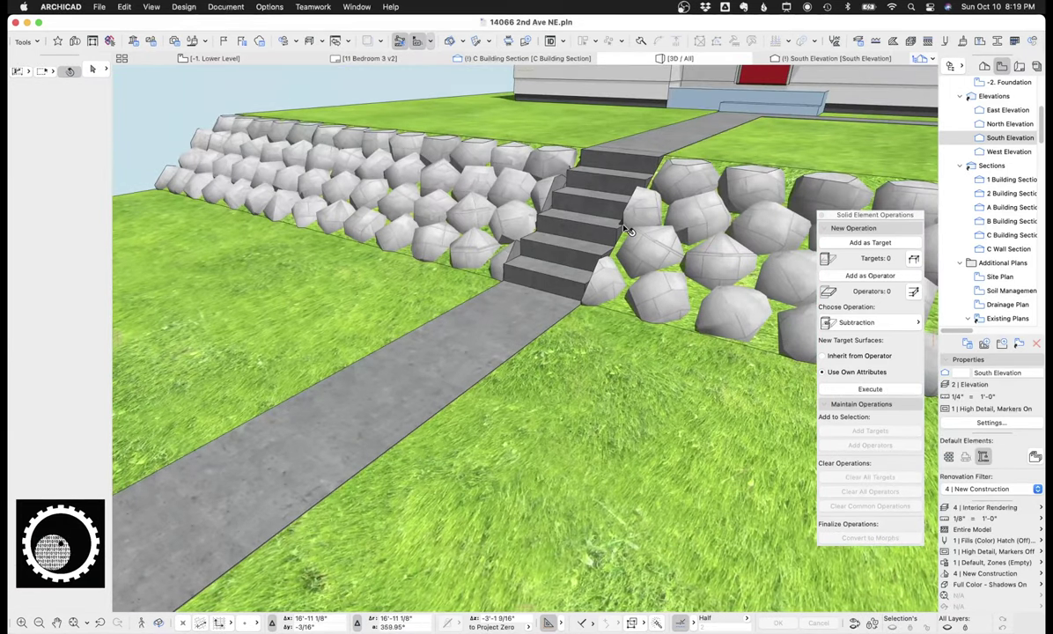
scroll(527, 328, "up", 8)
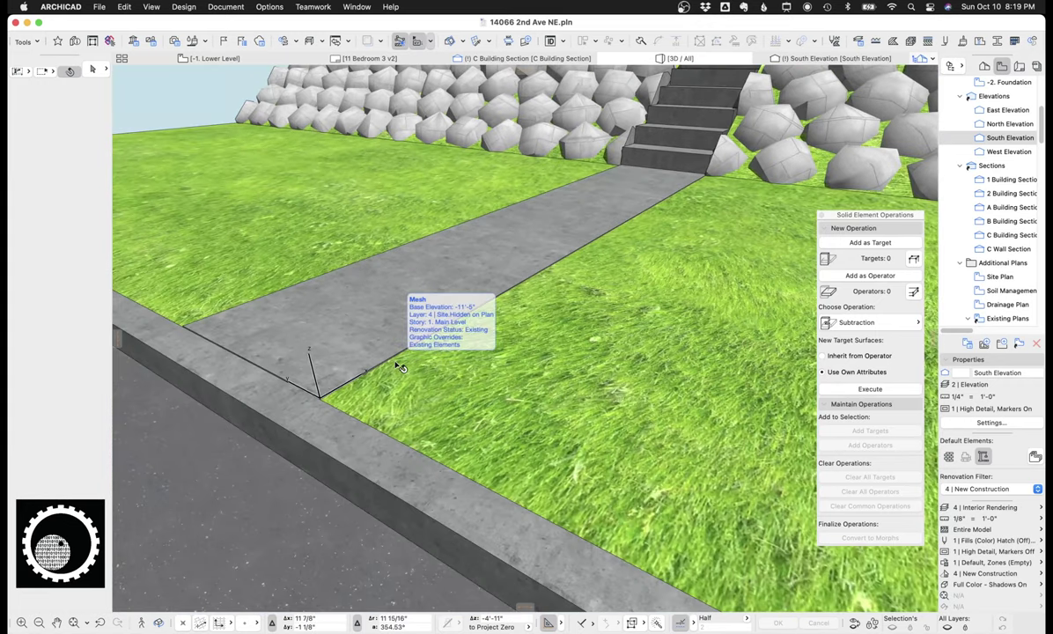
scroll(387, 348, "up", 5)
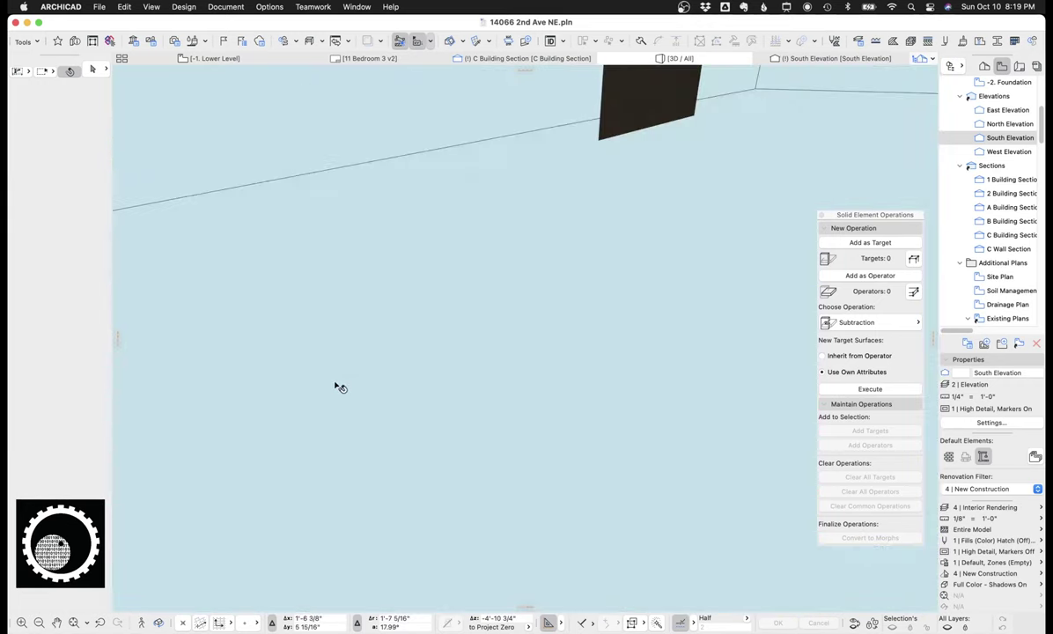
key("alt+shift")
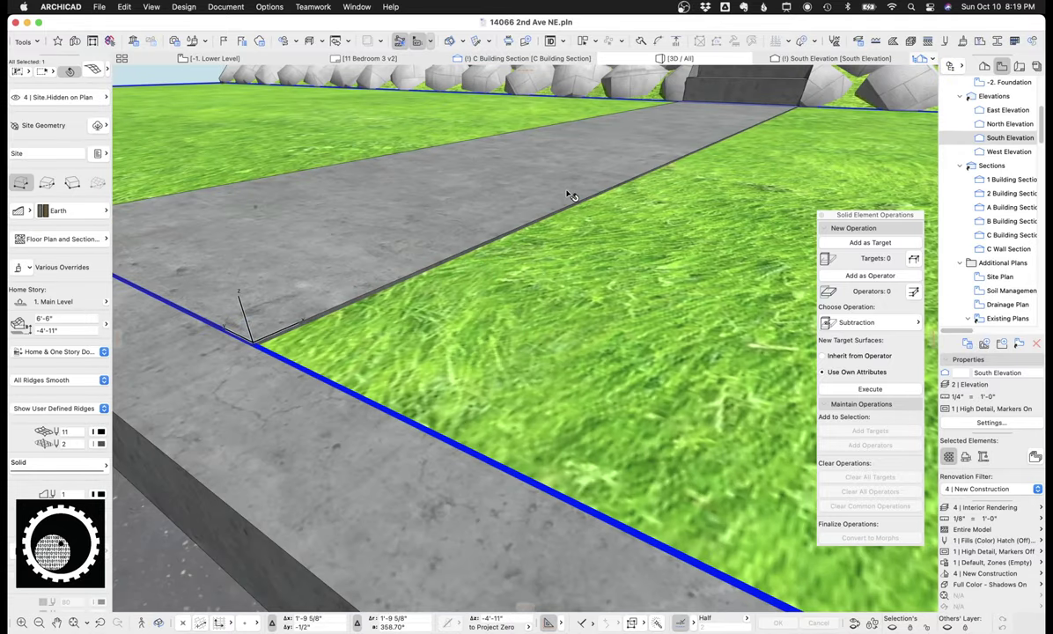
scroll(422, 400, "down", 5)
scroll(444, 401, "down", 5)
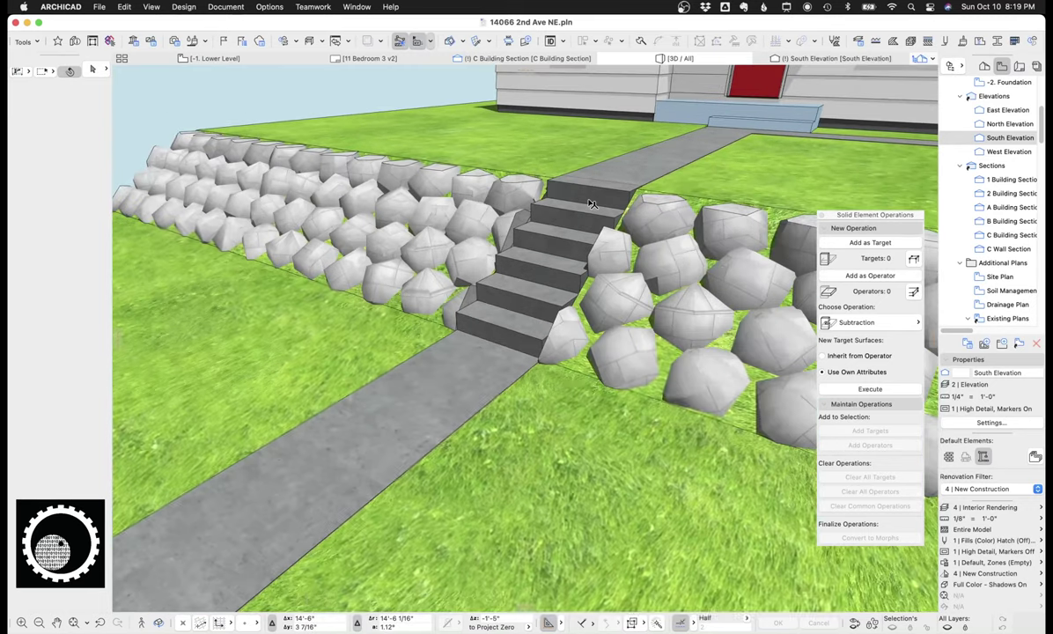
Inspect the concrete stair between the boulder walls, including its stair favorites, and view it isolated in 3D before restoring the full model
left_click(593, 223)
middle_click_drag(590, 220, 445, 325)
left_click(108, 71)
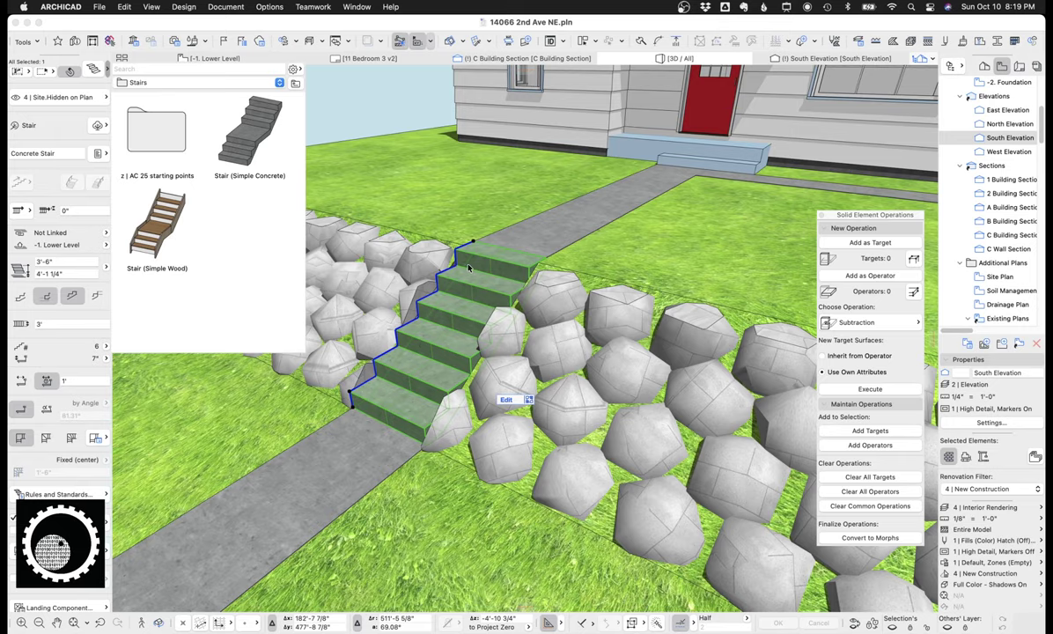
left_click(490, 280)
key("F5")
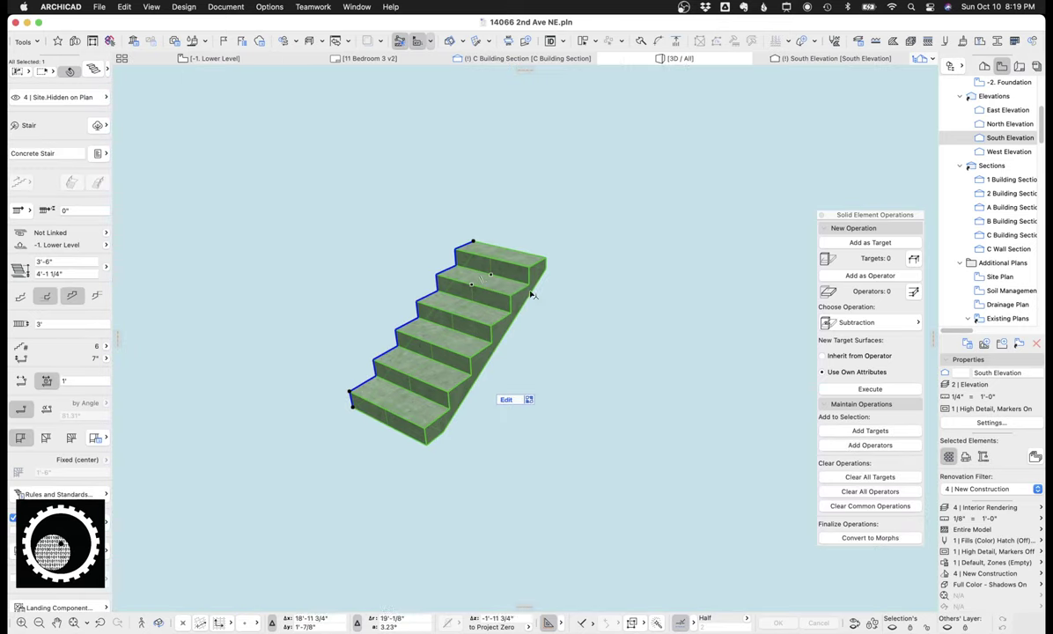
key("Escape")
key("F5")
Inspect the boulder wall objects on both sides of the stair and pick up the settings of the long wall farther from the driveway
middle_click_drag(486, 277, 379, 317, "shift")
left_click(382, 332)
scroll(384, 333, "down", 4)
middle_click_drag(465, 331, 499, 303)
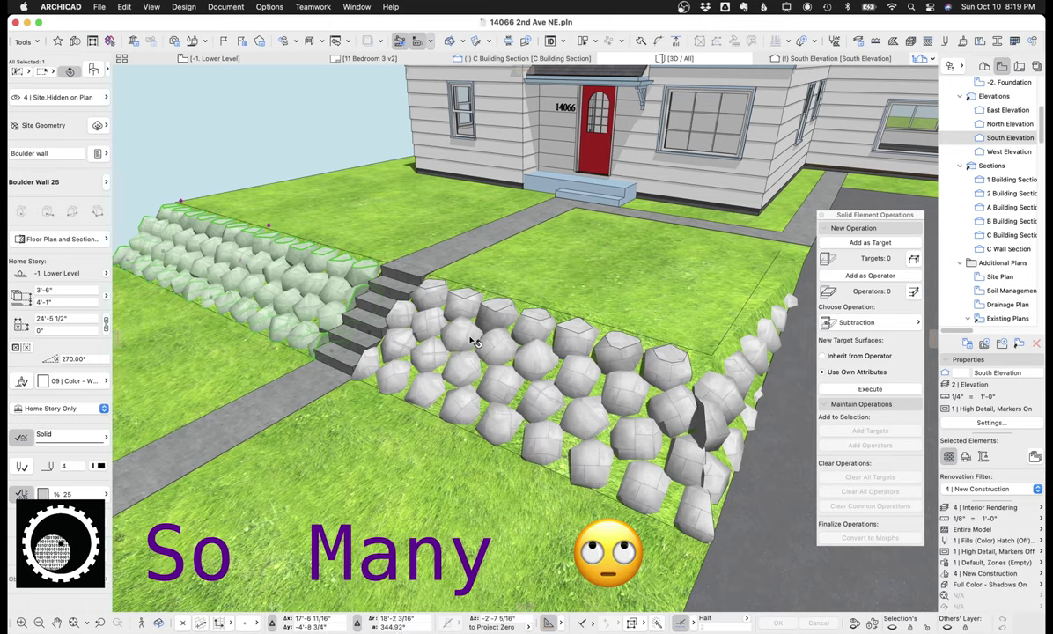
scroll(517, 344, "down", 5)
middle_click_drag(492, 348, 377, 336)
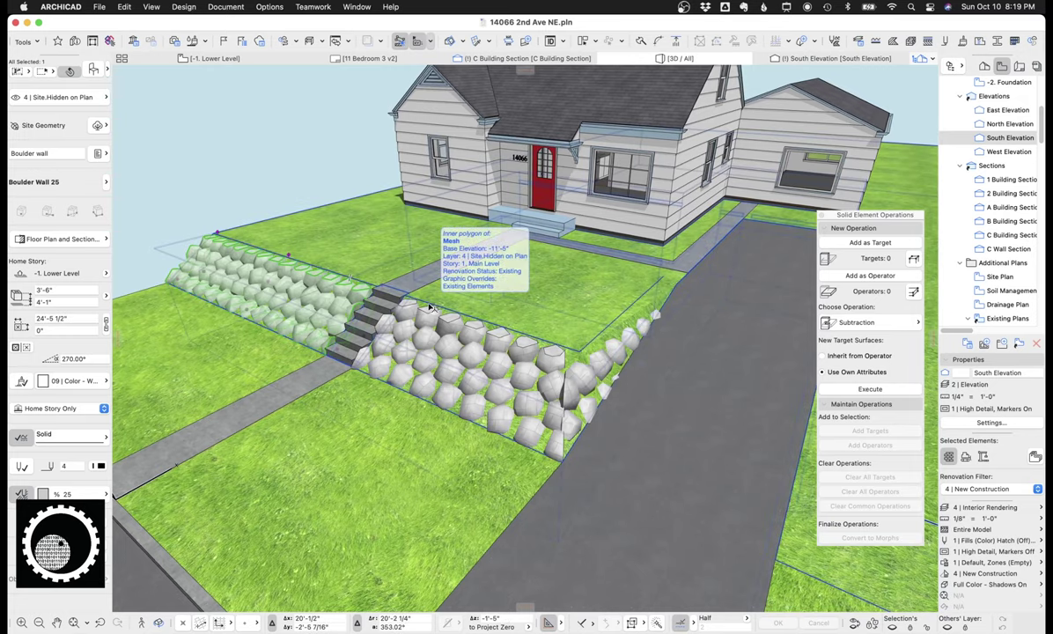
key("Escape")
left_click(322, 303, "alt")
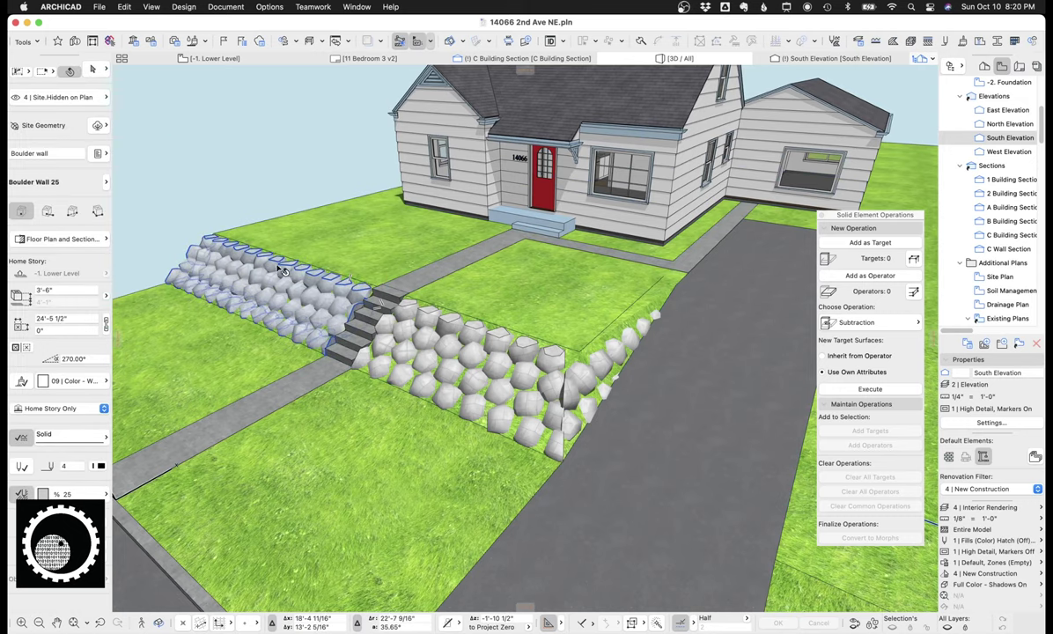
Search the favorites for "bould" and apply the Boulder Wall favorite as the object defaults
left_click(58, 42)
left_click(151, 82)
type("bould")
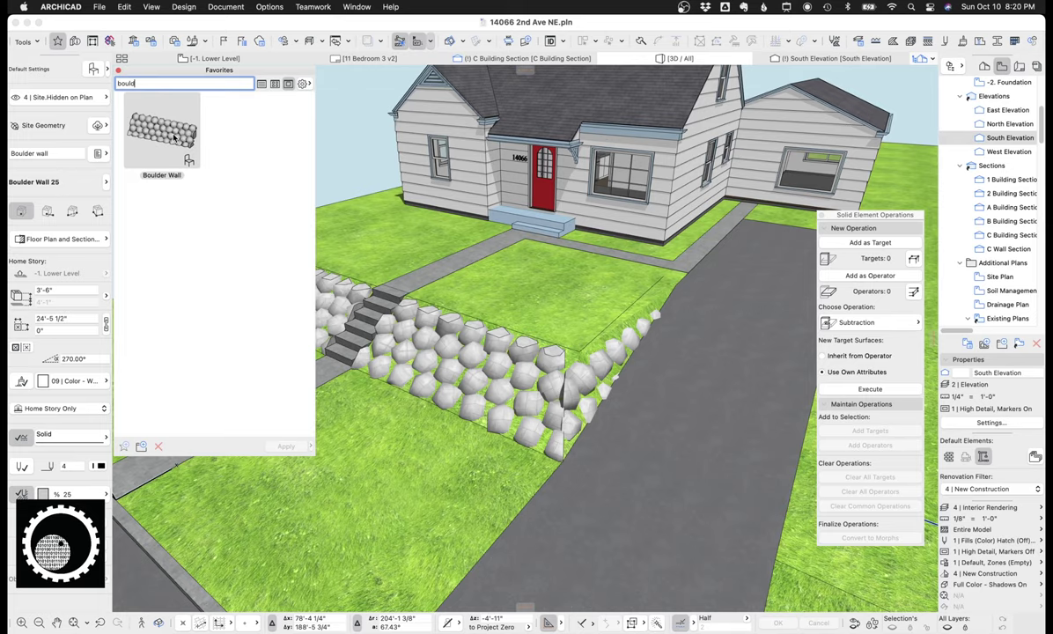
left_click(175, 139)
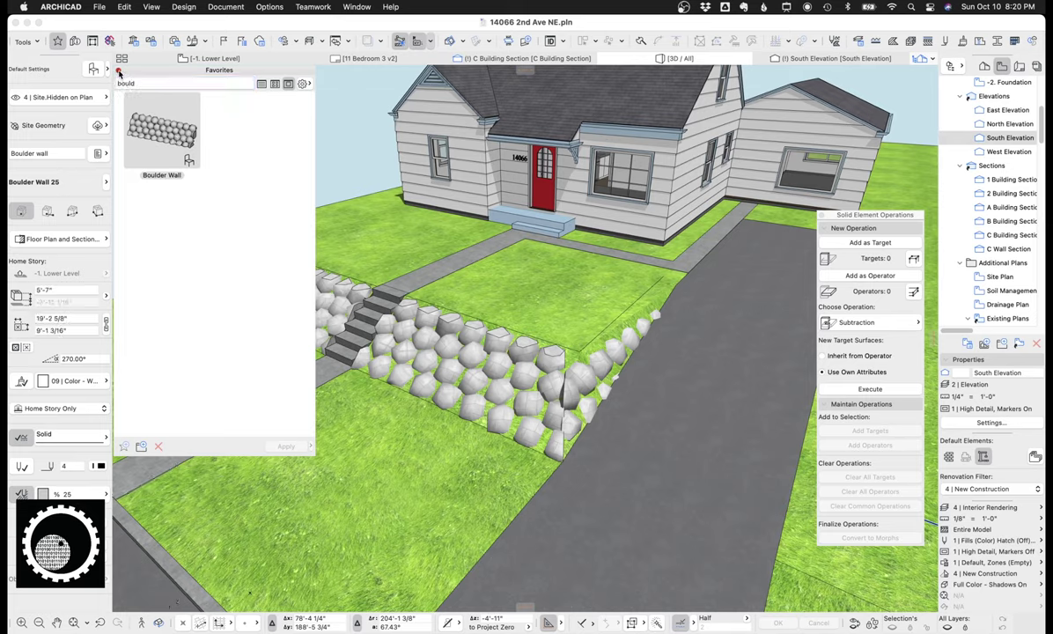
left_click(118, 71)
Preview Boulder Wall 25 in 3D in the object default settings and try approximate boulder sizes of 10' and 1'
key("super+t")
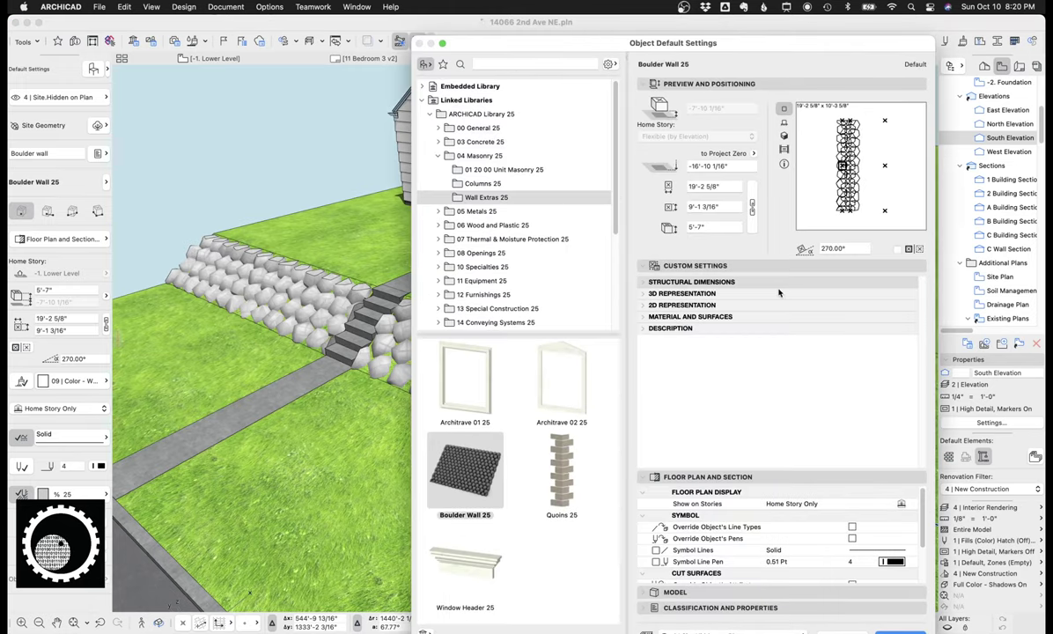
mouse_move(483, 508)
left_click(784, 136)
left_click(647, 283)
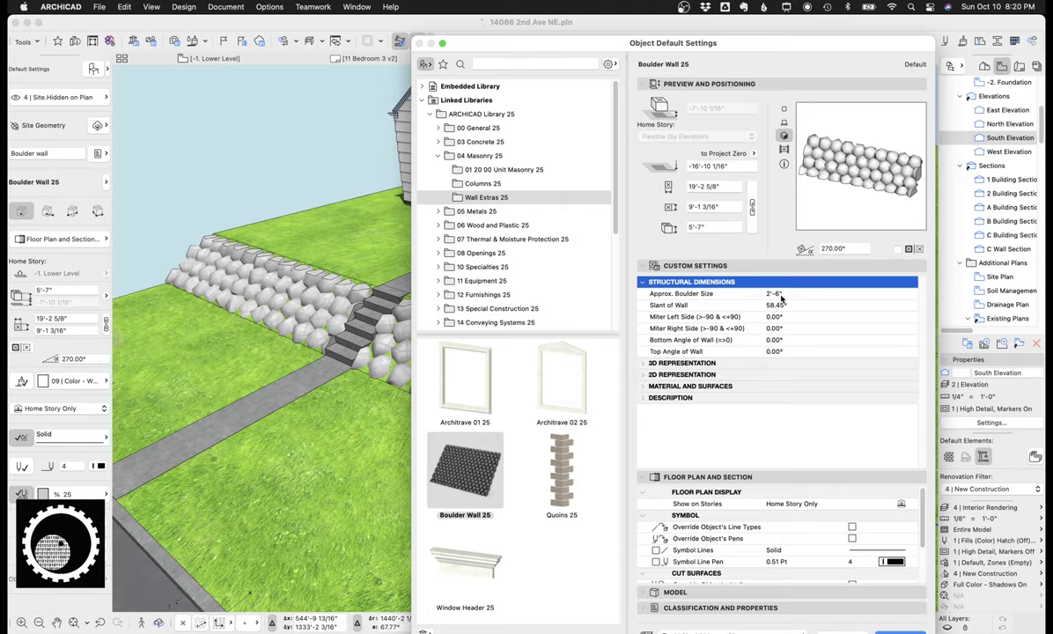
left_click(738, 295)
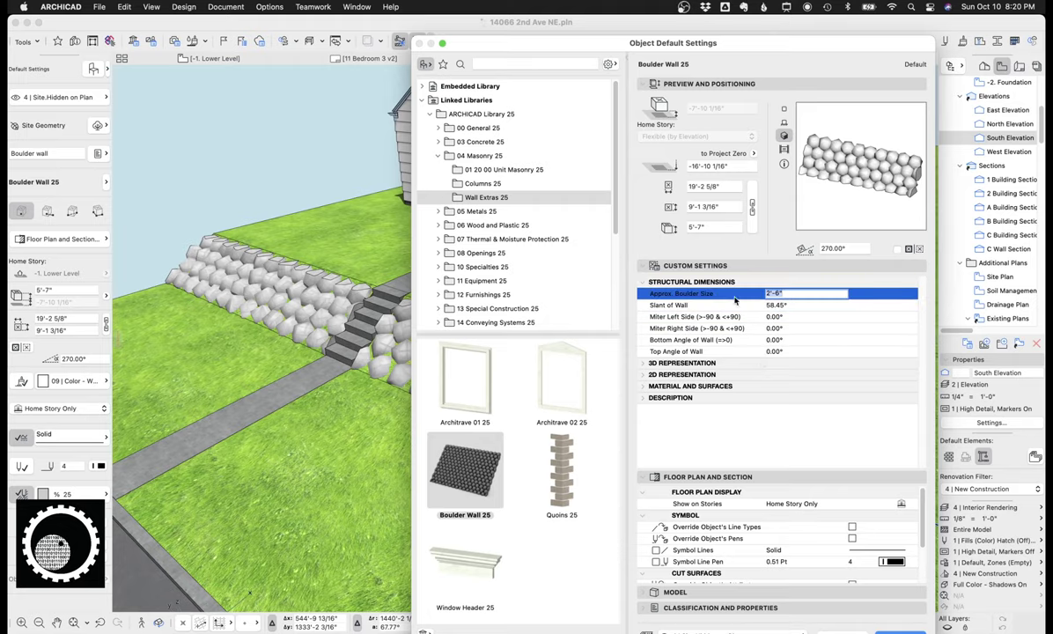
type("10")
key("Return")
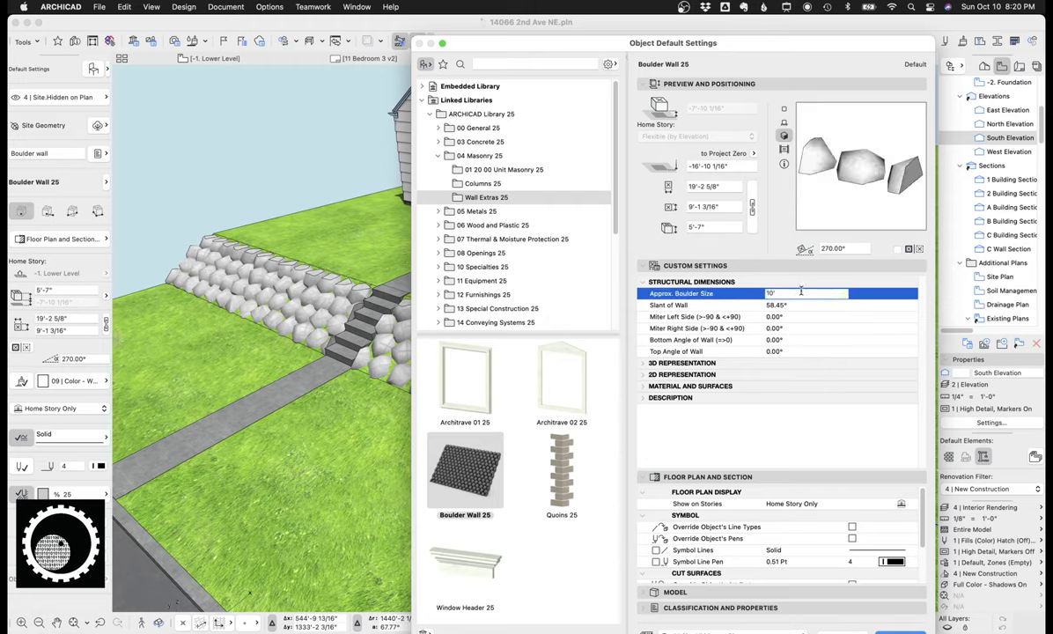
left_click(722, 296)
type("1")
key("Return")
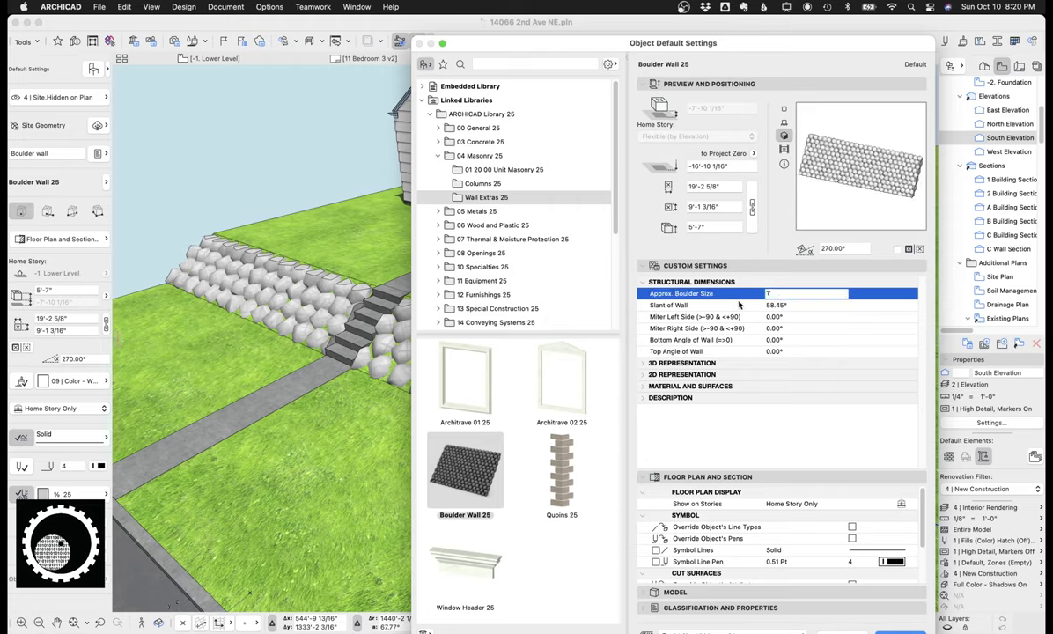
Try wall slants of 5° and 90° for Boulder Wall 25, and discard the default settings changes
left_click(739, 306)
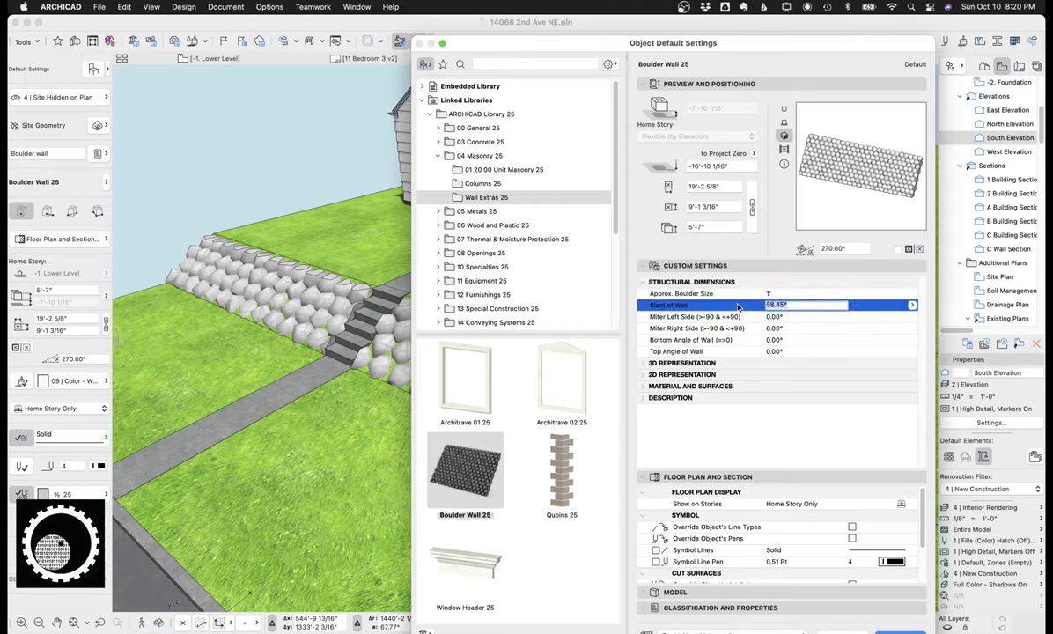
key("Return")
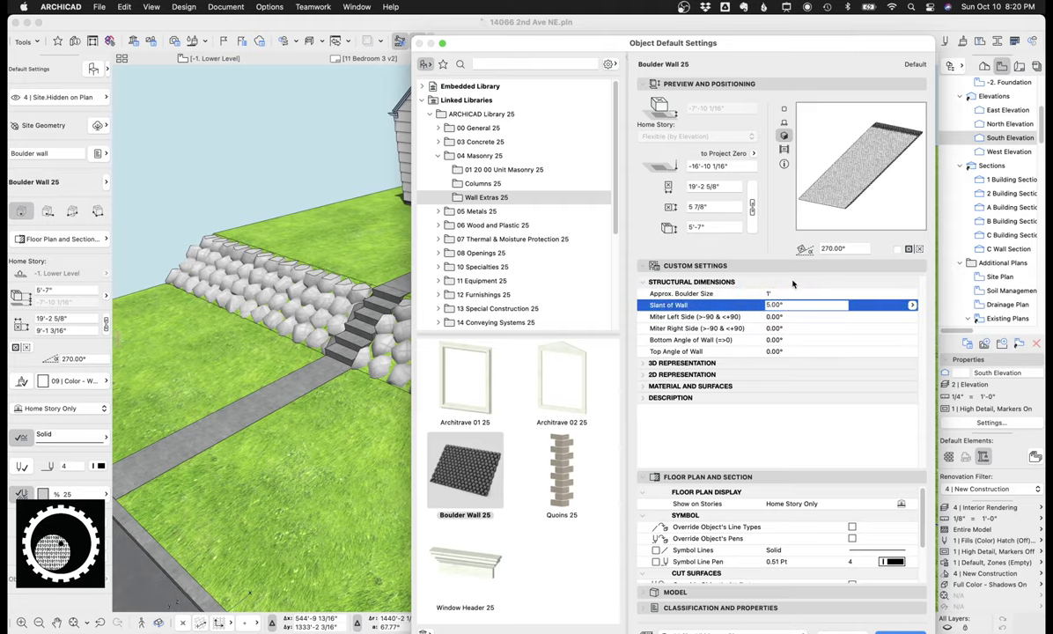
left_click(740, 305)
key("Return")
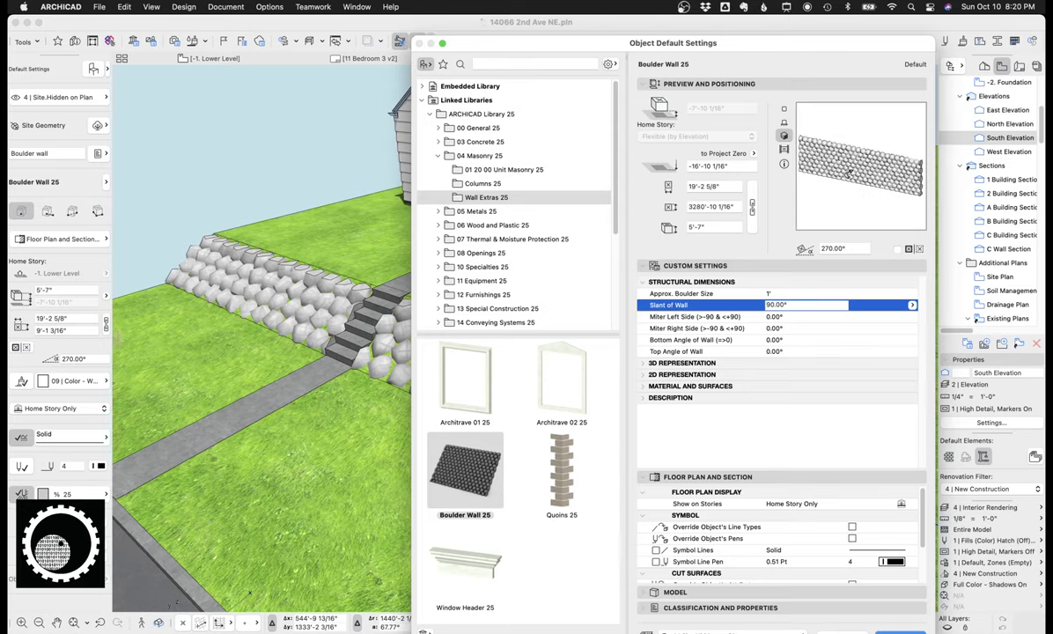
key("Escape")
Select the yard mesh beside the driveway and isolate it in the 3D view
middle_click_drag(705, 352, 510, 394, "shift")
left_click_drag(509, 394, 528, 355)
left_click(537, 343)
scroll(536, 344, "up", 5)
middle_click_drag(536, 345, 501, 273)
key("F5")
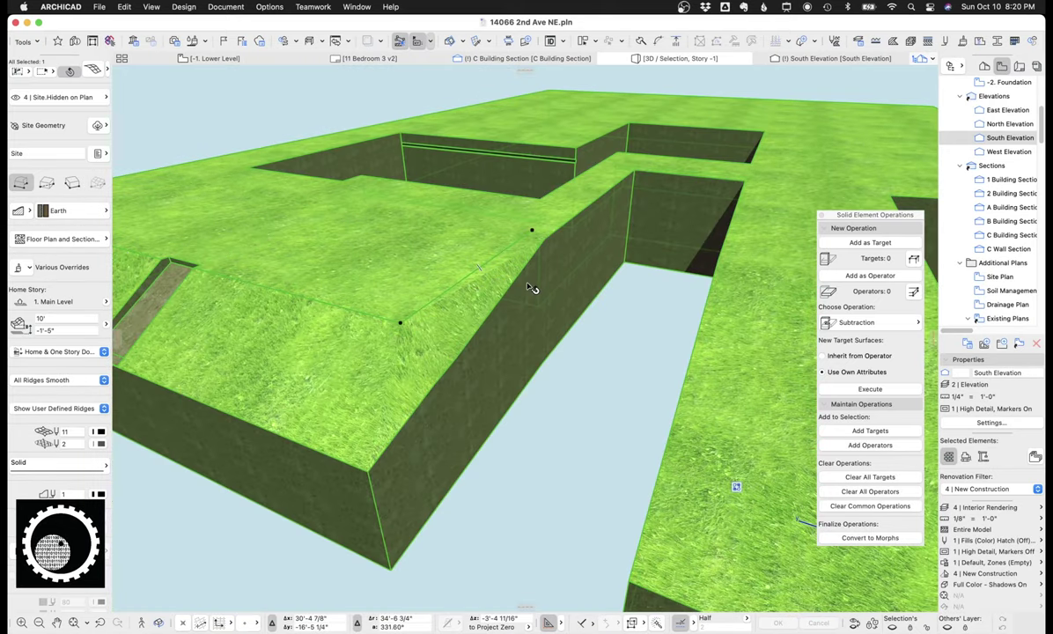
scroll(531, 317, "up", 3)
left_click(527, 348)
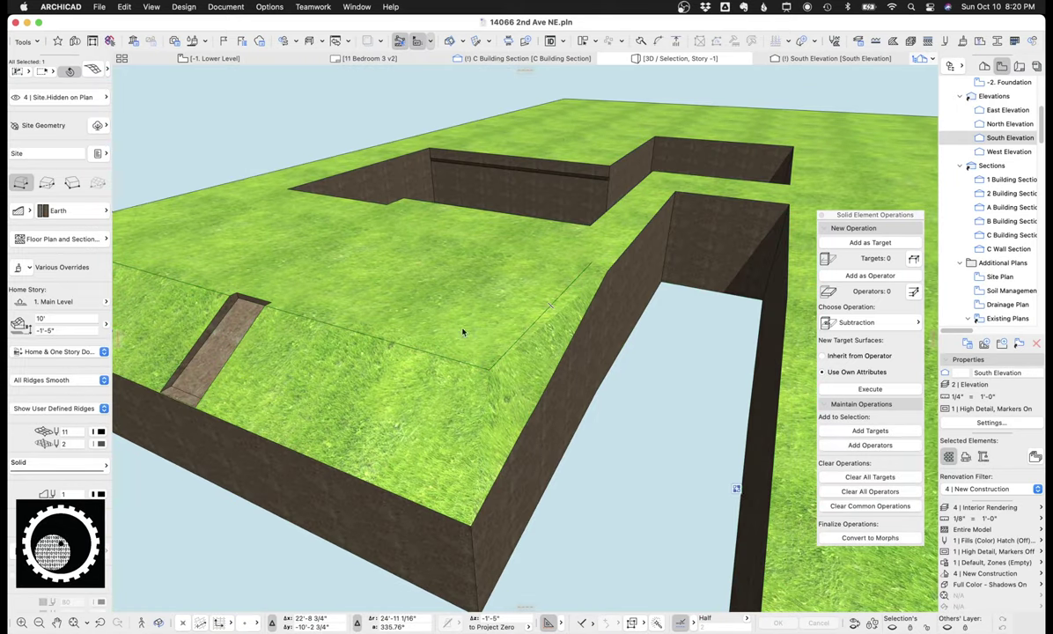
right_click(466, 322)
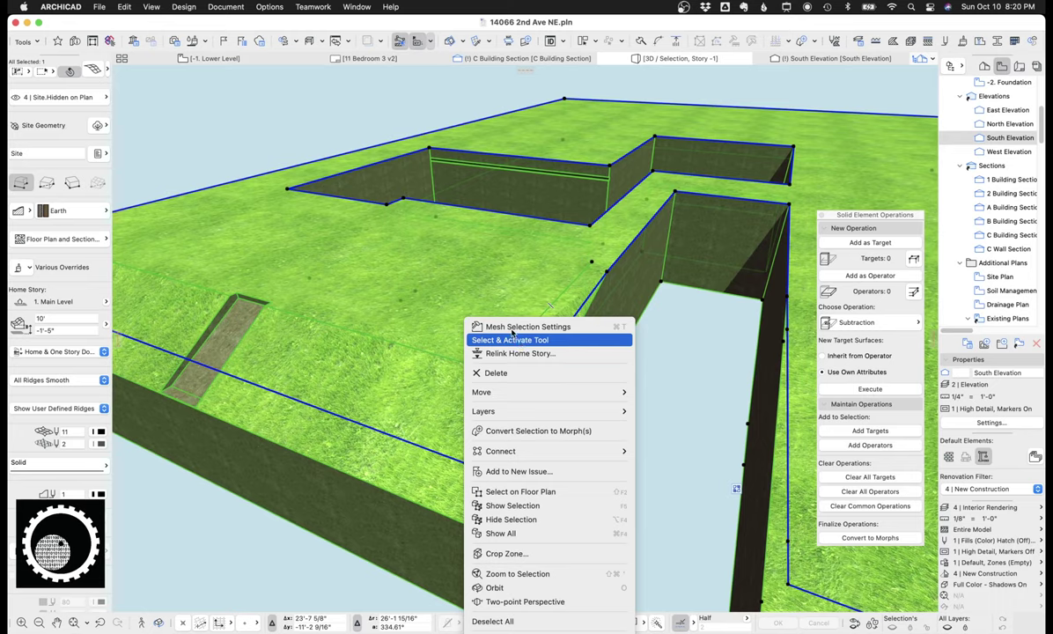
left_click(502, 338)
key("super+d")
left_click(330, 268)
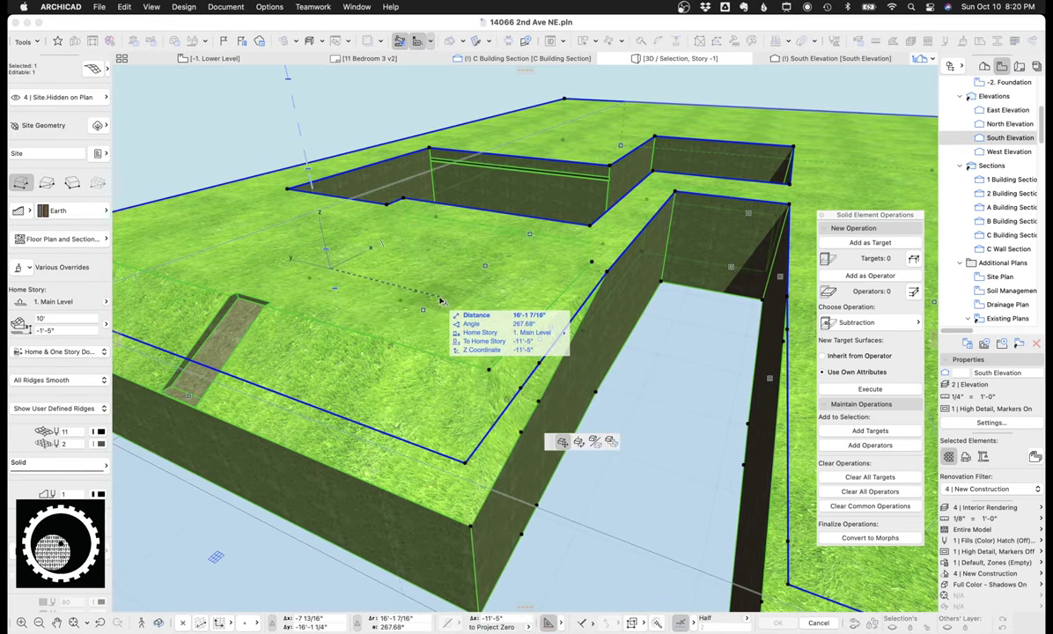
left_click(419, 286)
Add a three-point line of new mesh points on the flat part of the yard mesh, using Fit to User Ridges
right_click(441, 273)
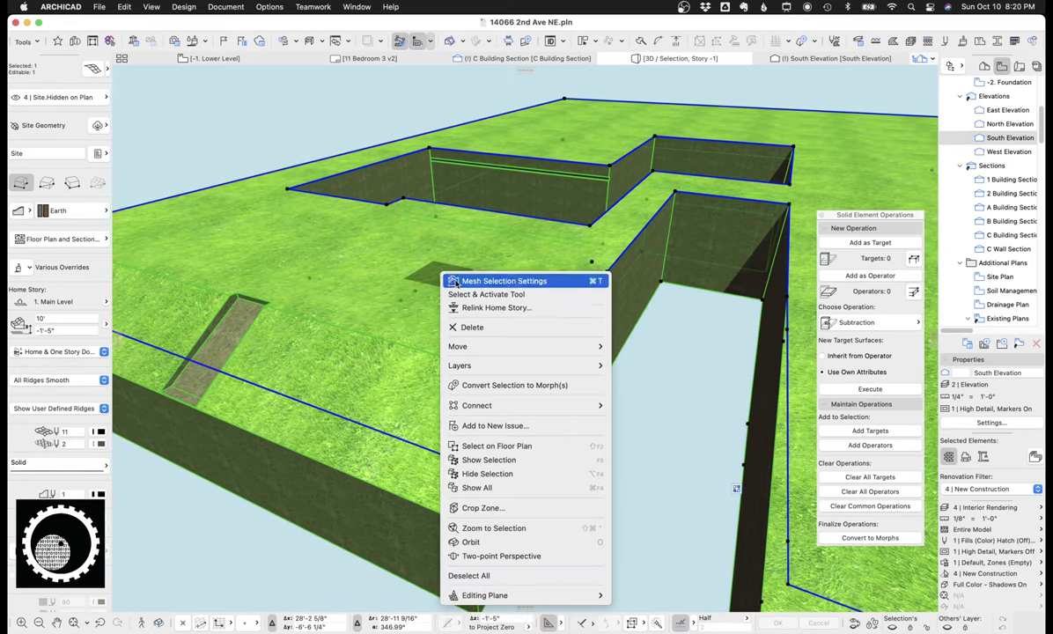
left_click(487, 296)
left_click(364, 258)
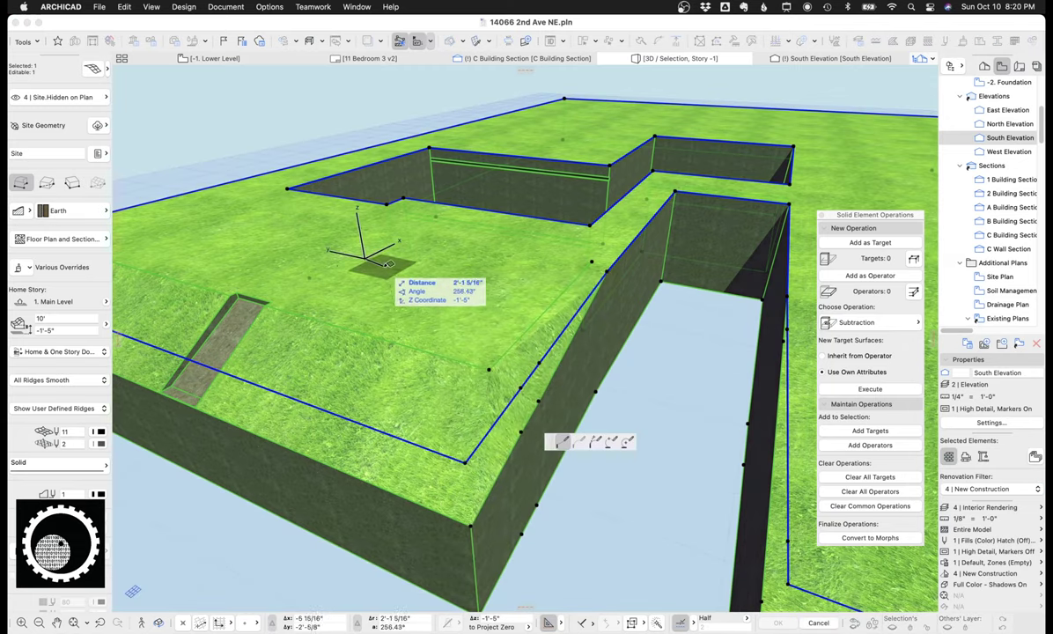
left_click(443, 279)
double_click(495, 255)
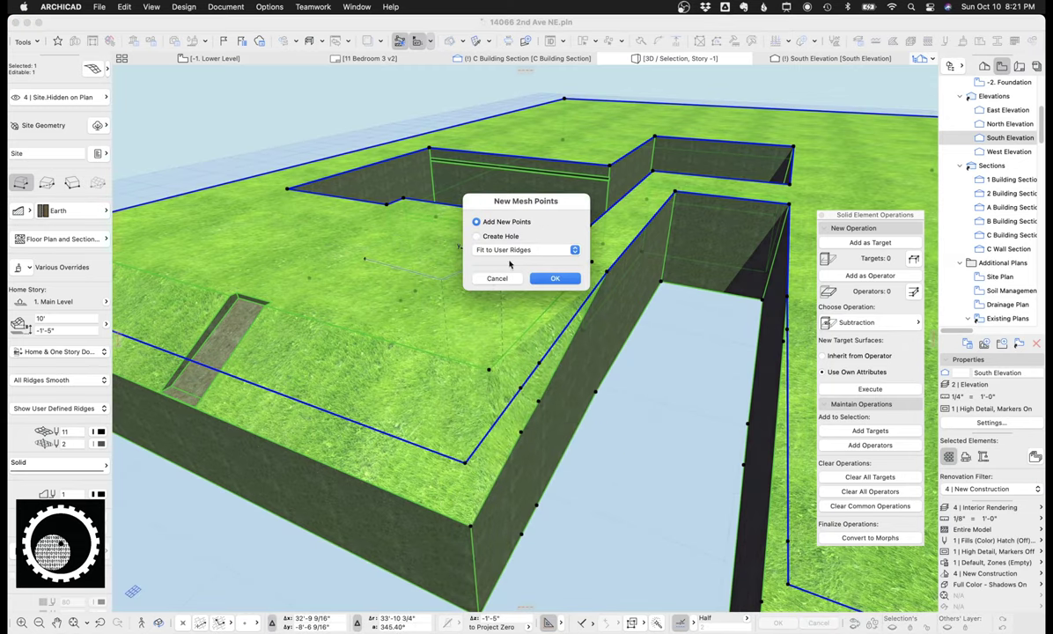
left_click(555, 278)
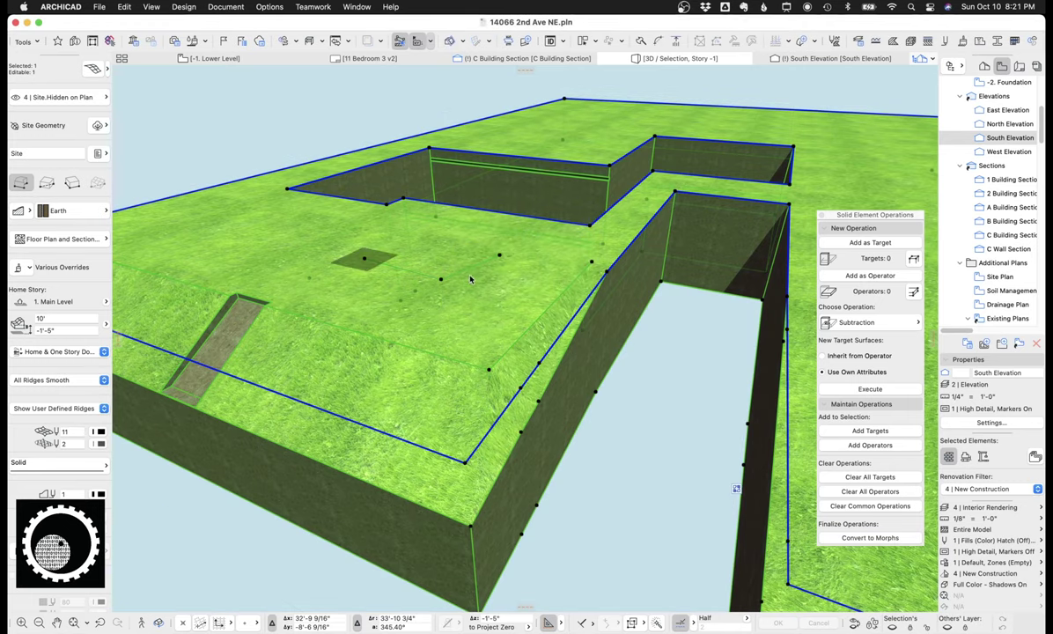
key("Escape")
Examine the sloped strip of the yard mesh along the driveway edge in the isolated 3D view
left_click(471, 272)
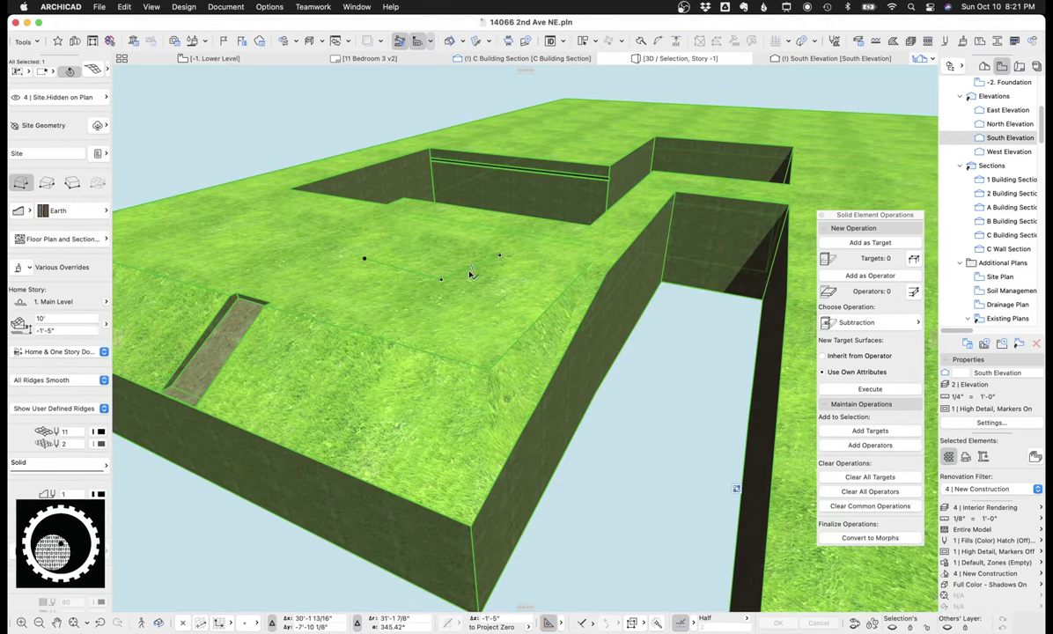
middle_click_drag(499, 345, 556, 297, "shift")
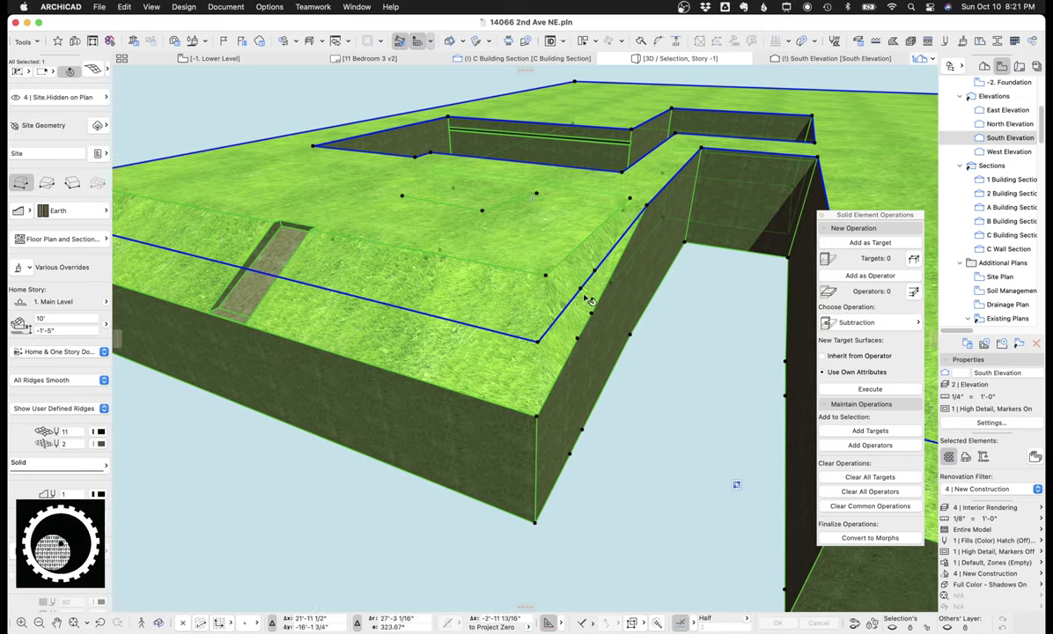
key("Escape")
key("ctrl+a")
left_click_drag(549, 266, 571, 296)
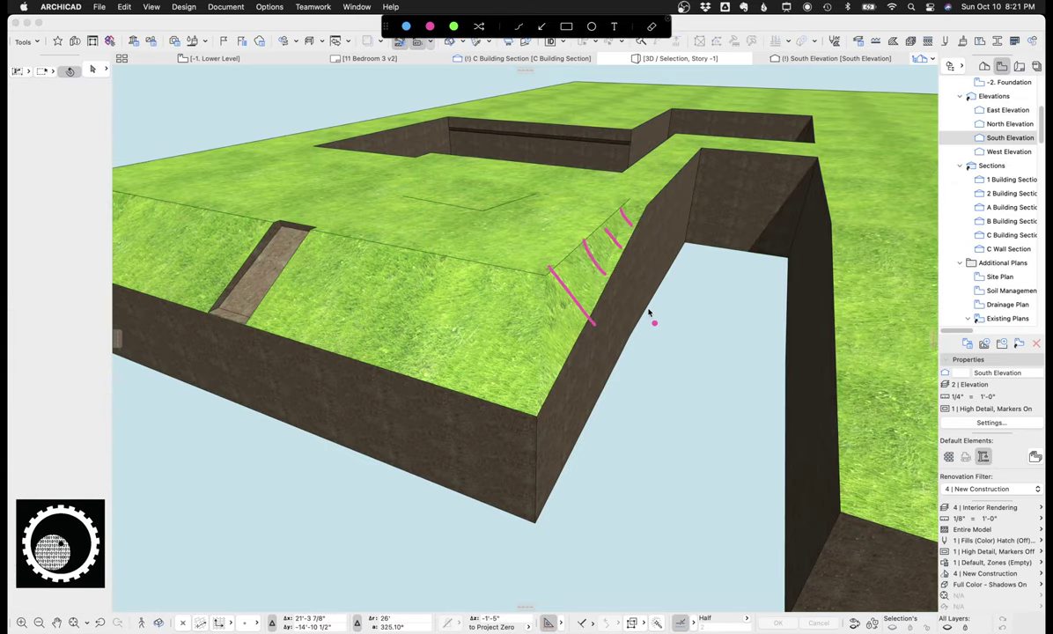
key("Escape")
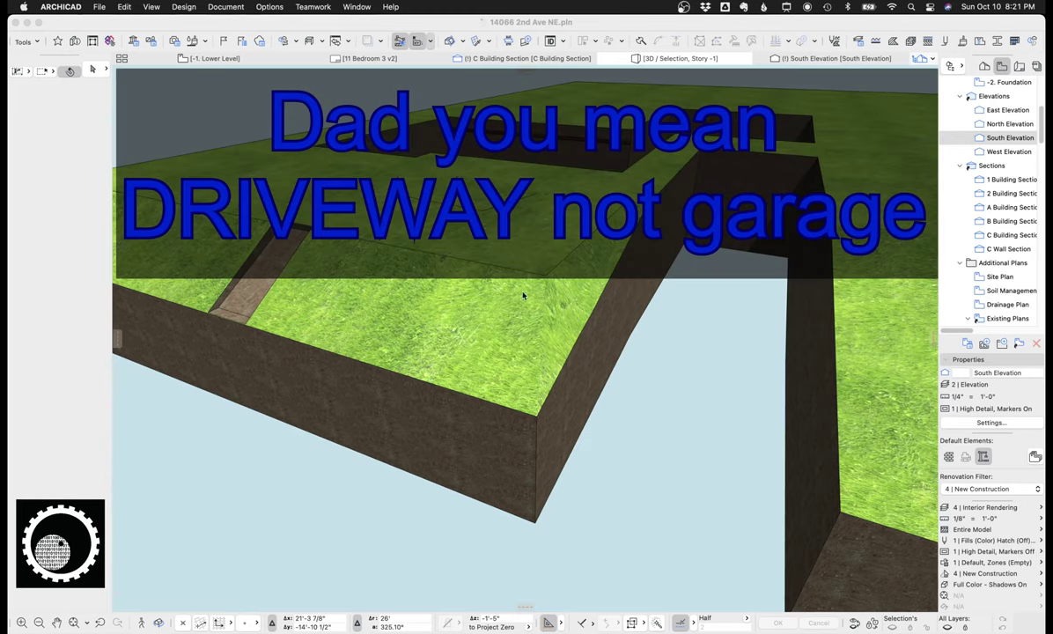
left_click(523, 292)
middle_click_drag(524, 292, 548, 311, "shift")
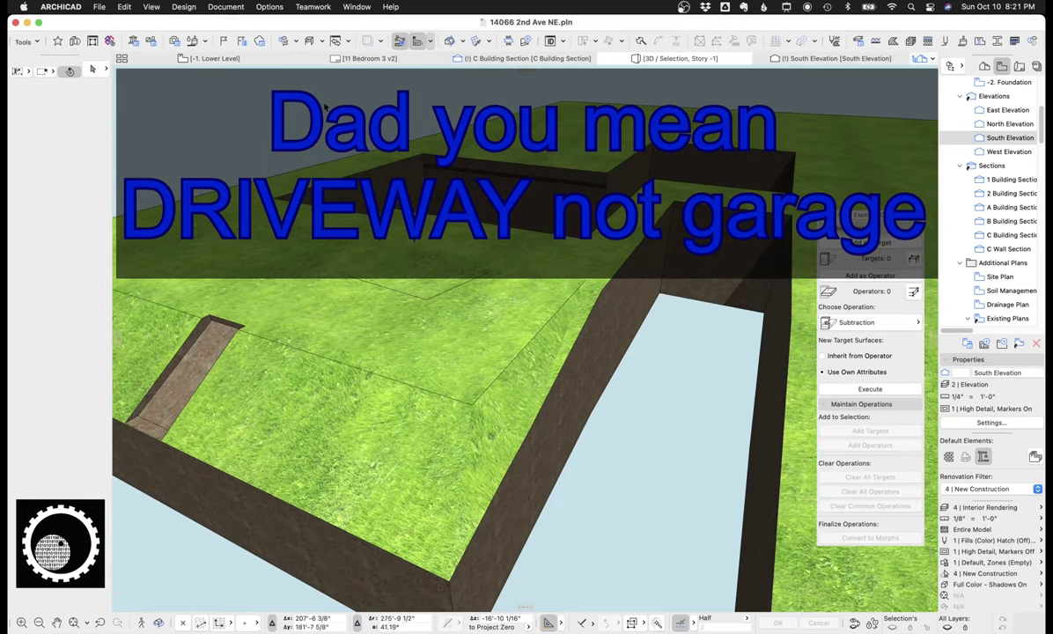
Open the Lower Level floor plan and select the yard mesh near its new three-point ridge line
left_click(384, 283)
left_click(230, 59)
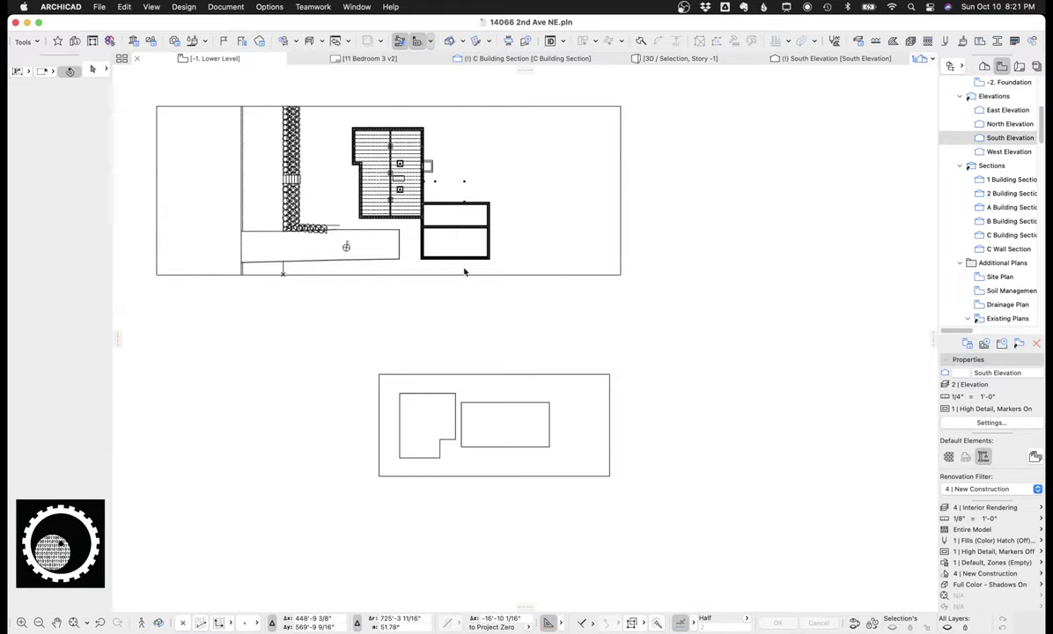
left_click(308, 236)
scroll(304, 230, "up", 5)
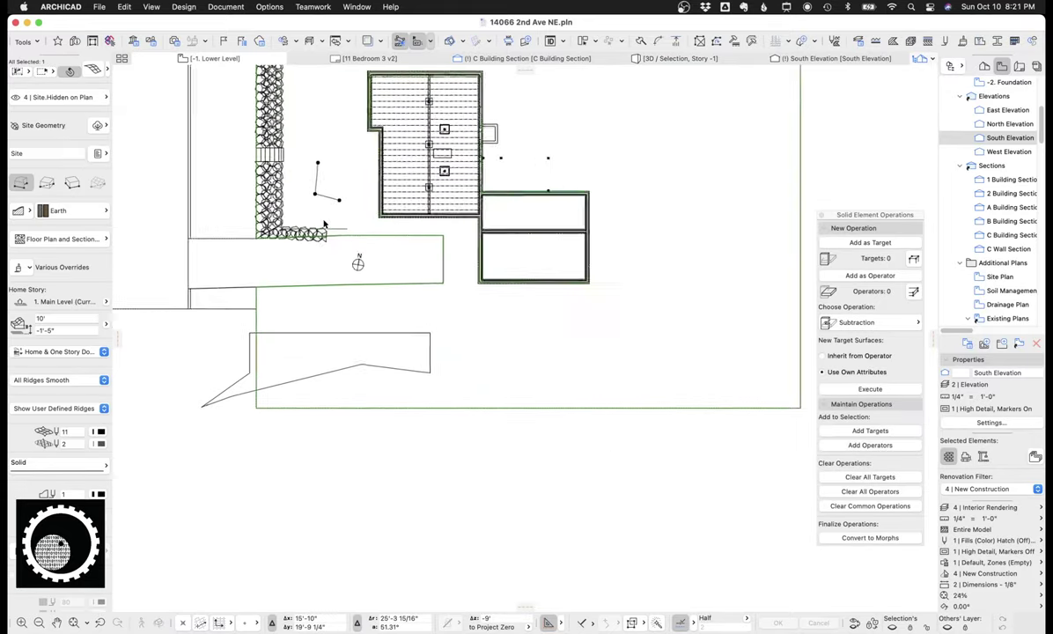
middle_click_drag(447, 327, 469, 350)
scroll(468, 349, "up", 1)
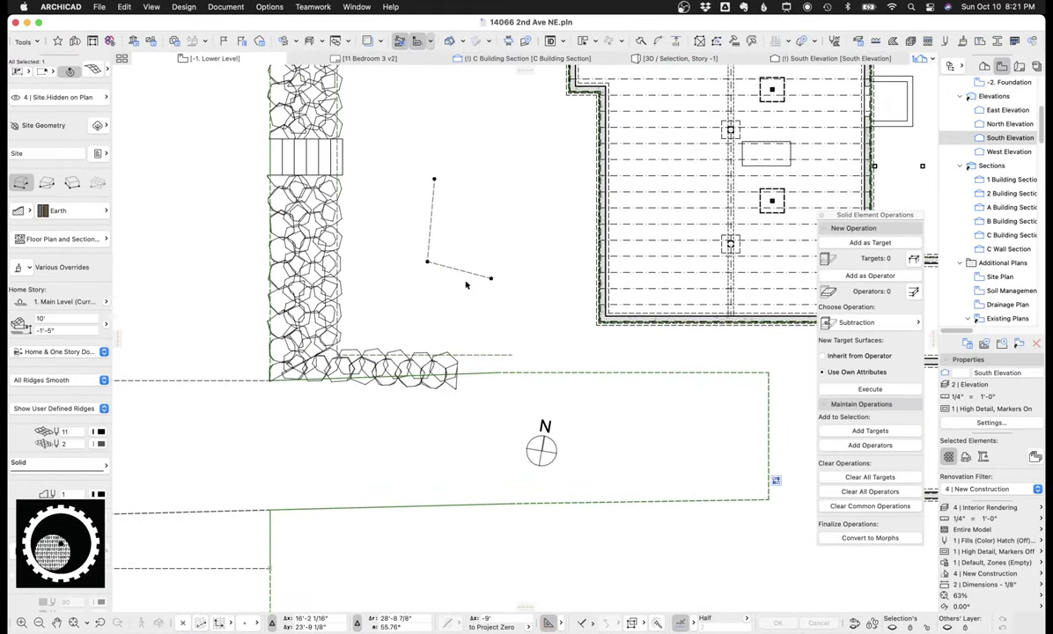
Set the new ridge line's mesh points to a height of 10' relative to the mesh reference plane, applied to all
right_click(458, 272)
left_click(454, 271)
left_click(443, 266)
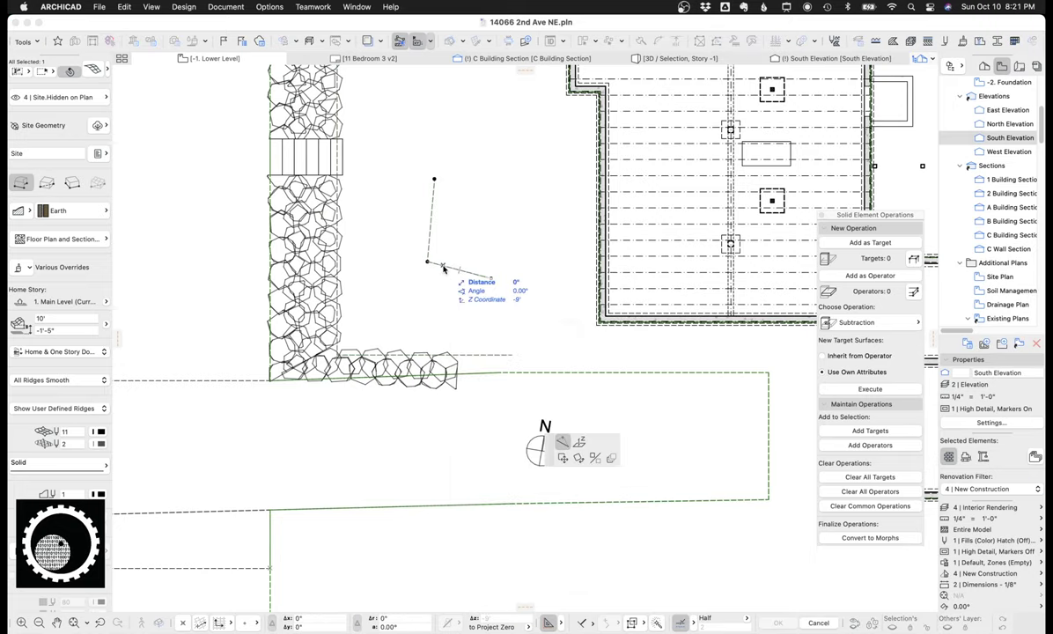
left_click(580, 443)
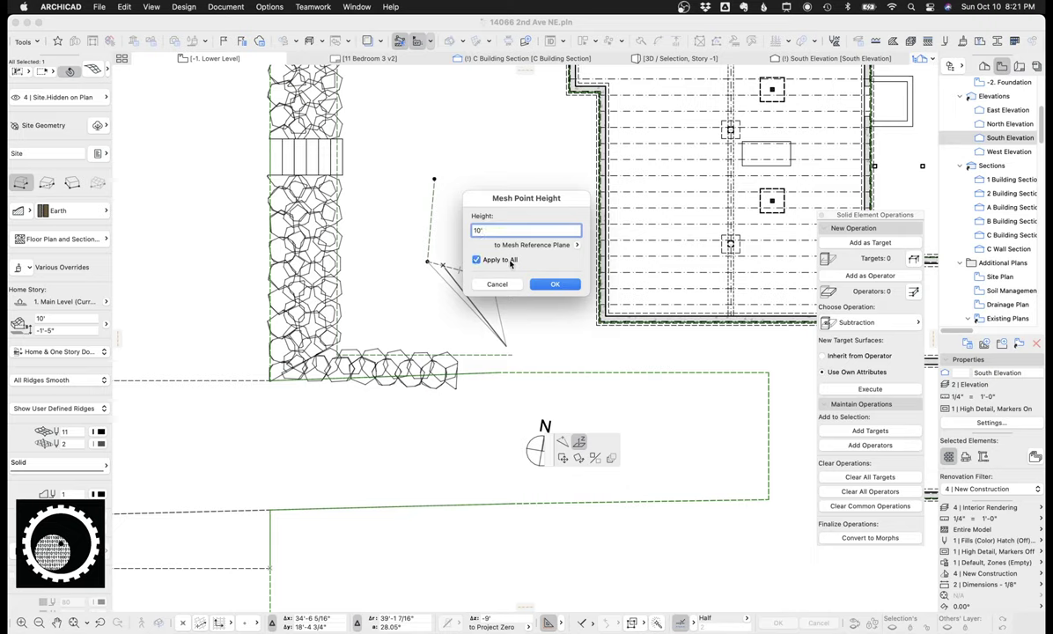
left_click(575, 246)
left_click(531, 256)
left_click_drag(498, 205, 574, 196)
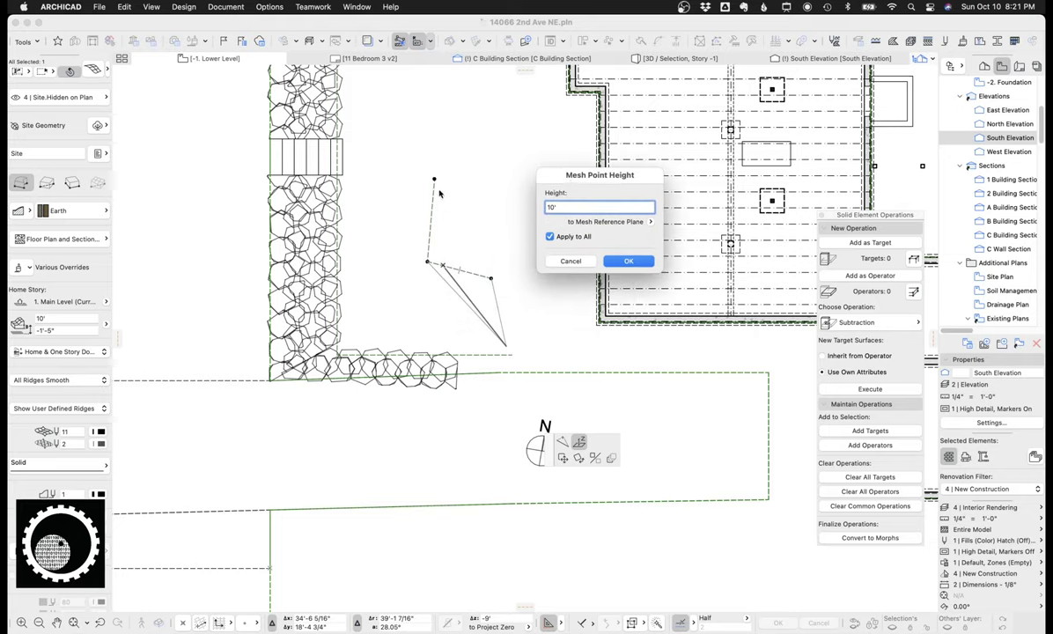
left_click(617, 260)
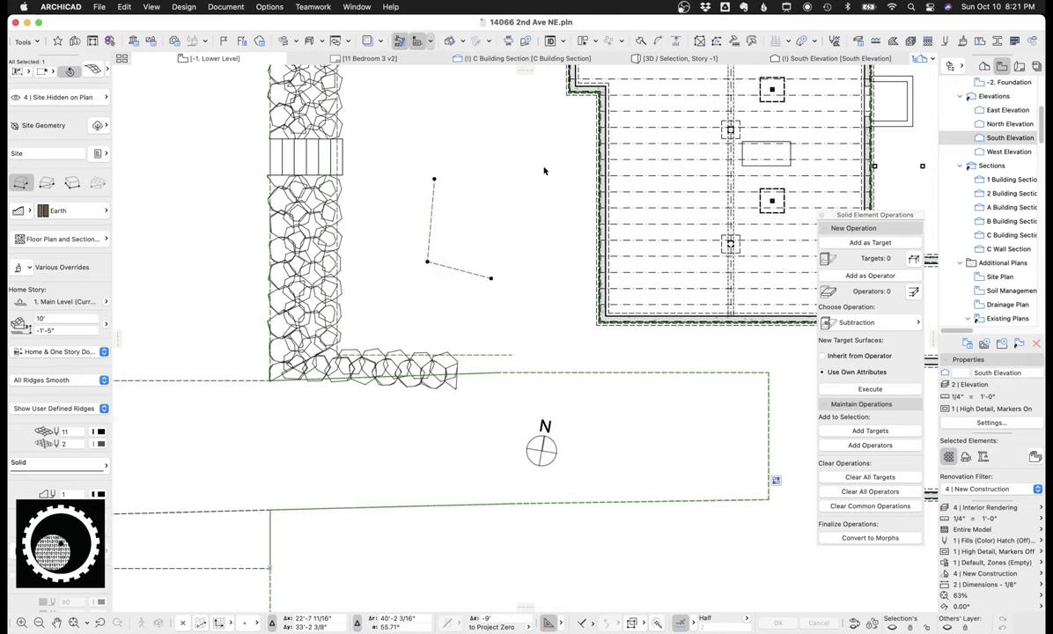
Show the complete model in 3D and inspect the yard mesh's raised mound against the house, comparing it with the floor plan
key("F5")
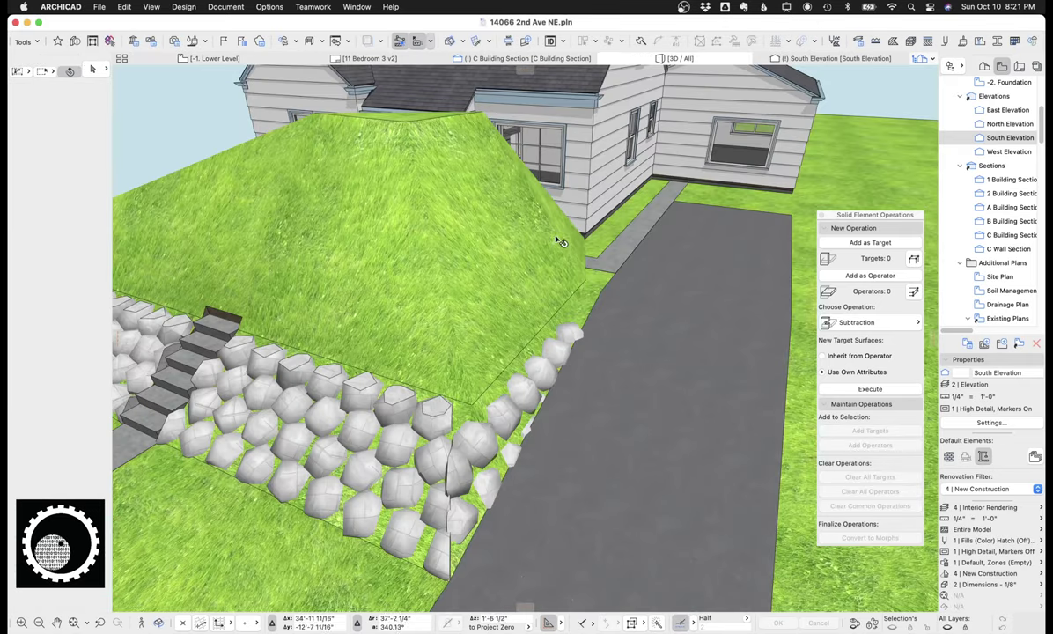
middle_click_drag(556, 237, 484, 315, "shift")
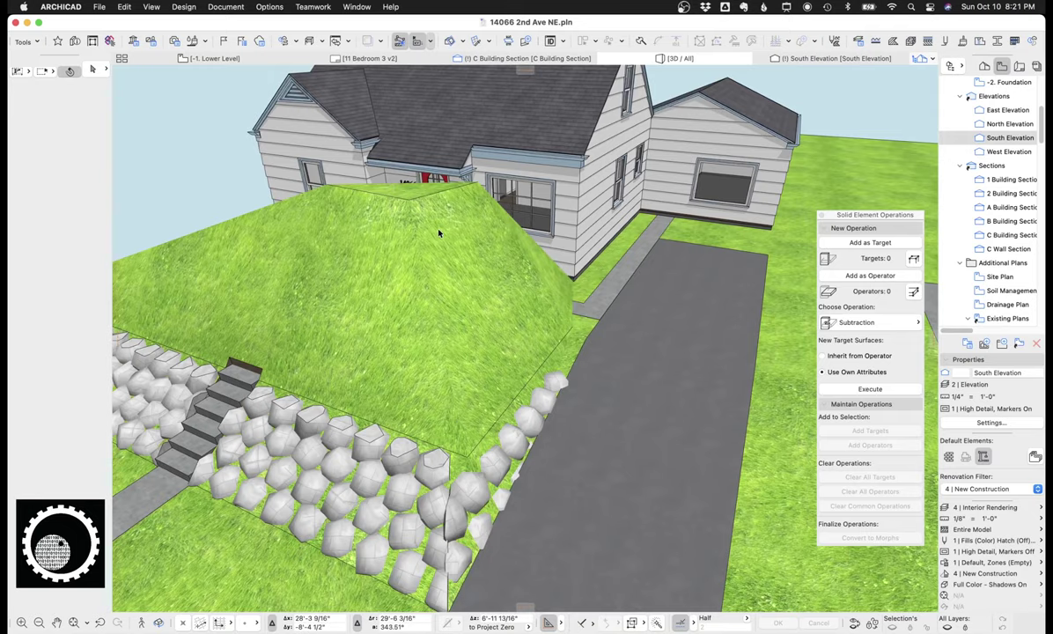
key("alt+shift+super+r")
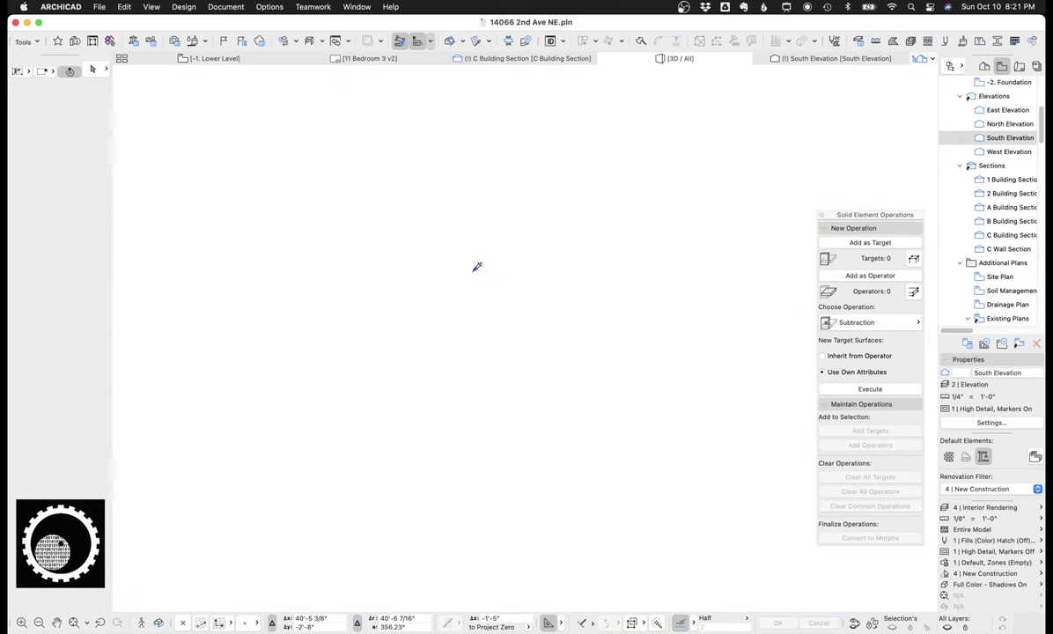
key("F2")
key("Escape")
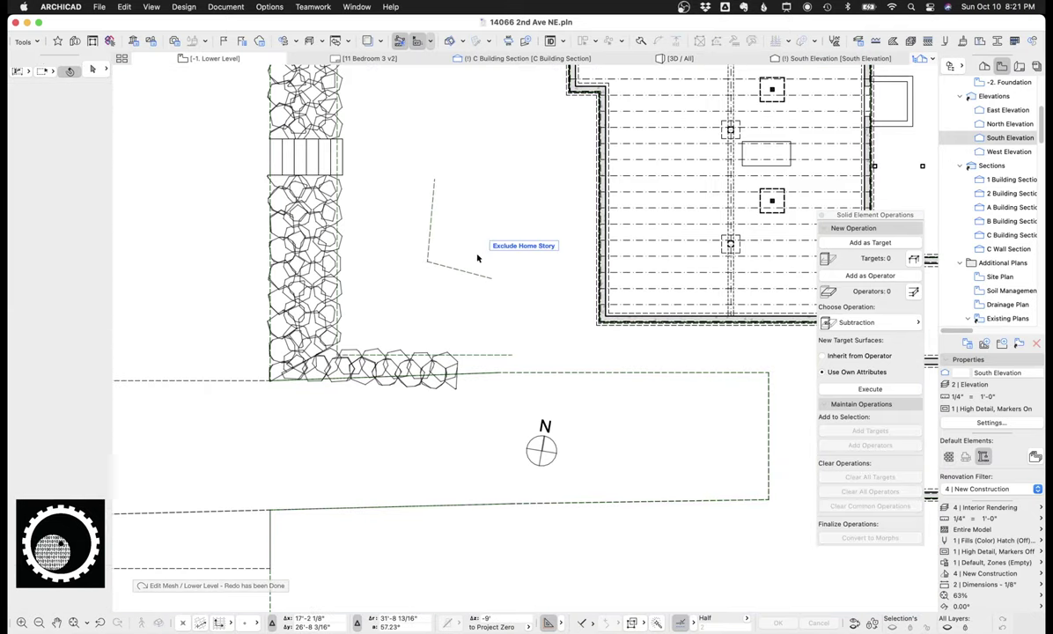
key("F3")
left_click(434, 207)
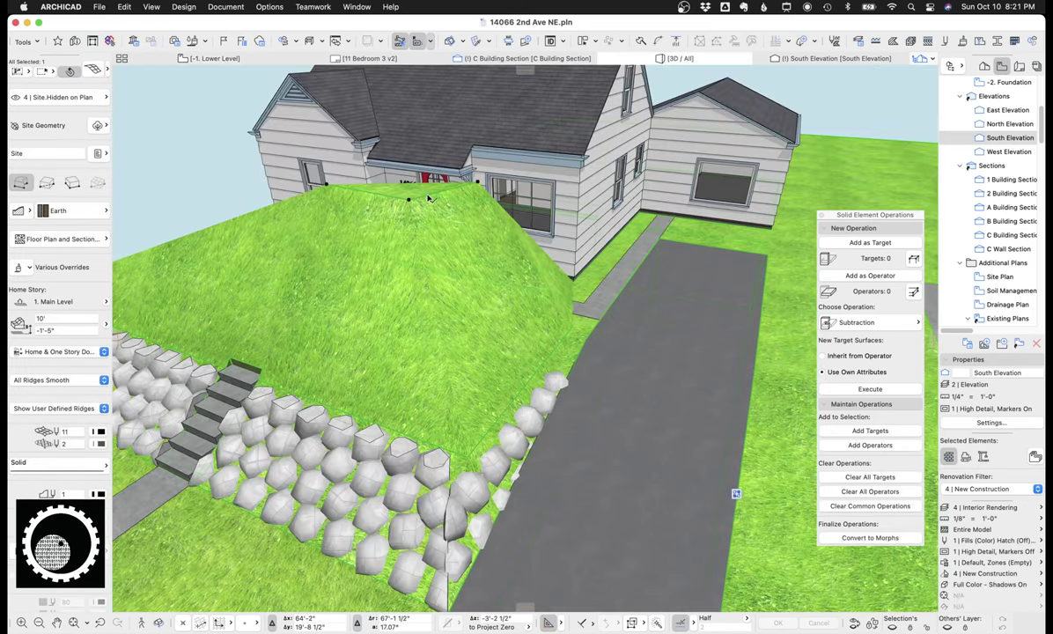
scroll(434, 209, "down", 5)
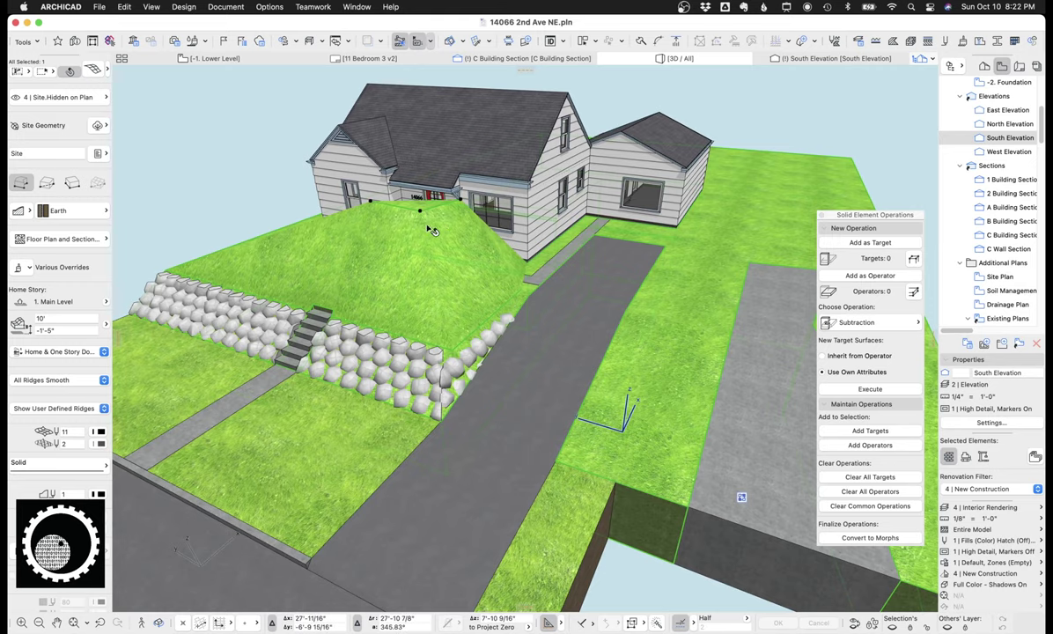
Remove the raised ridge points from the yard mesh in front of the house
key("Delete")
scroll(429, 247, "down", 2)
middle_click_drag(429, 247, 381, 219)
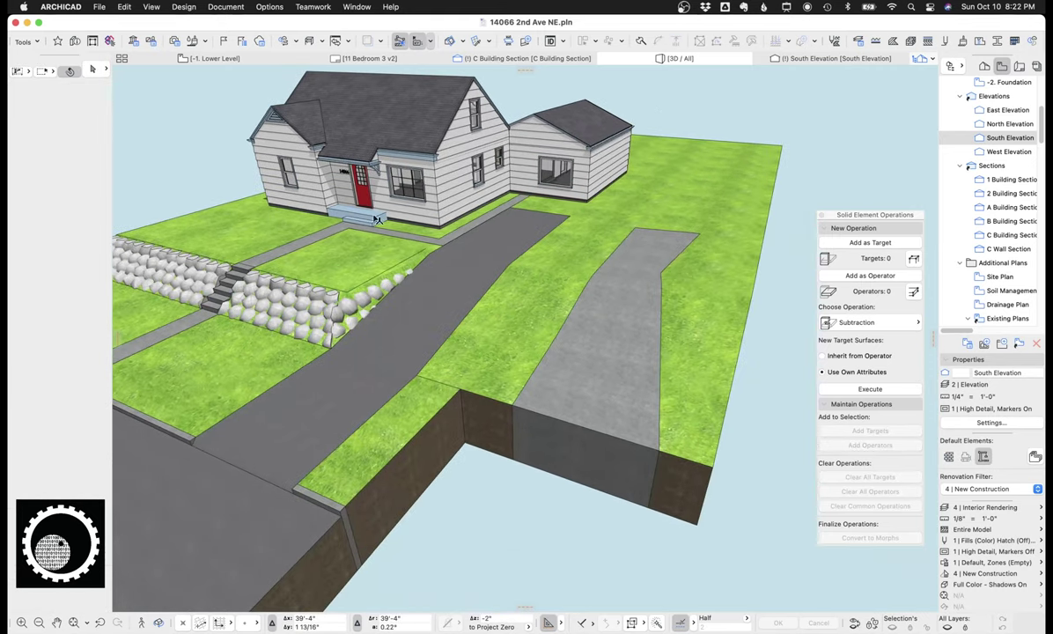
middle_click_drag(425, 250, 525, 356, "shift")
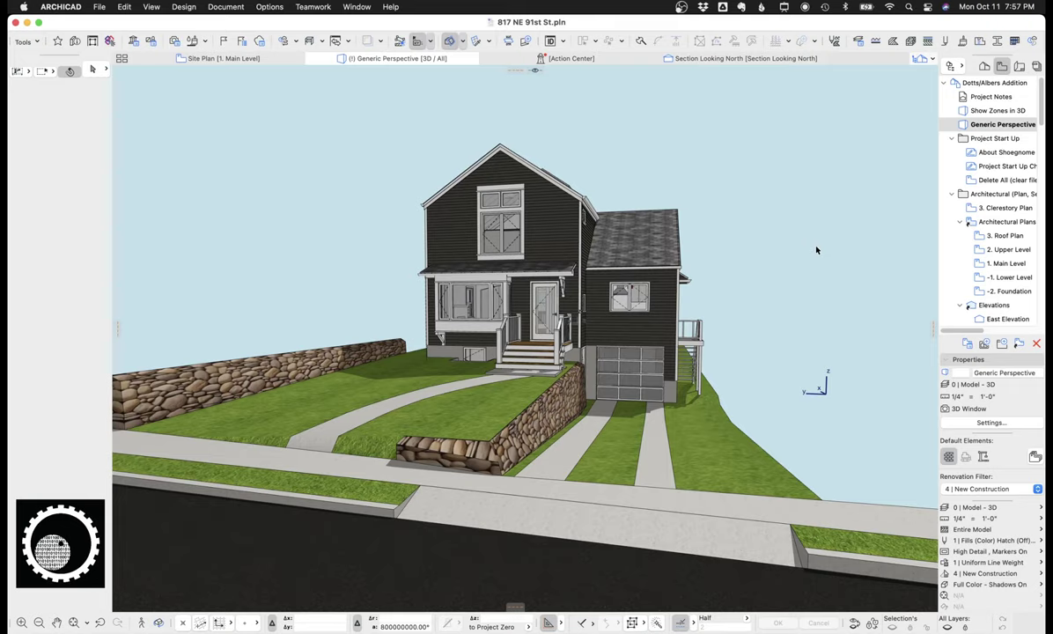
Select the curved front walkway slab and remove its solid element intersection with the Site mesh
left_click(658, 443)
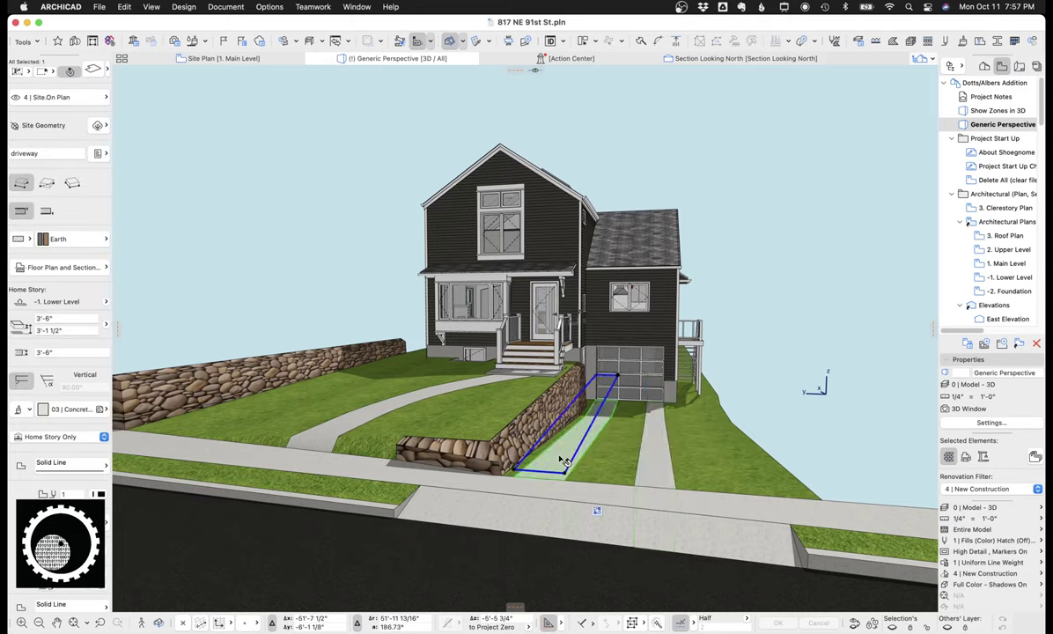
left_click(374, 416)
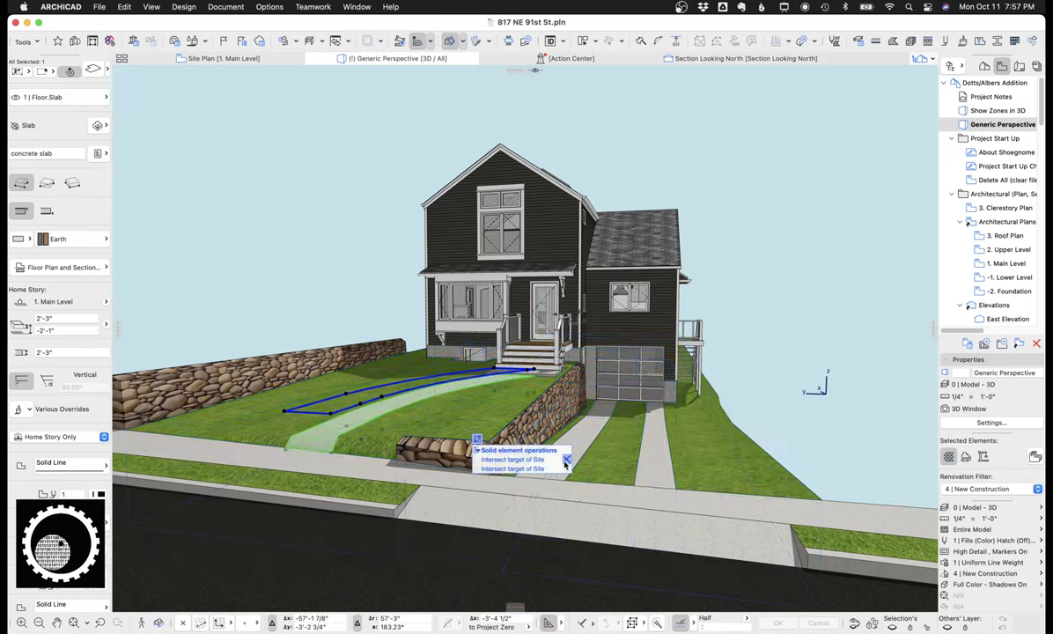
left_click(566, 461)
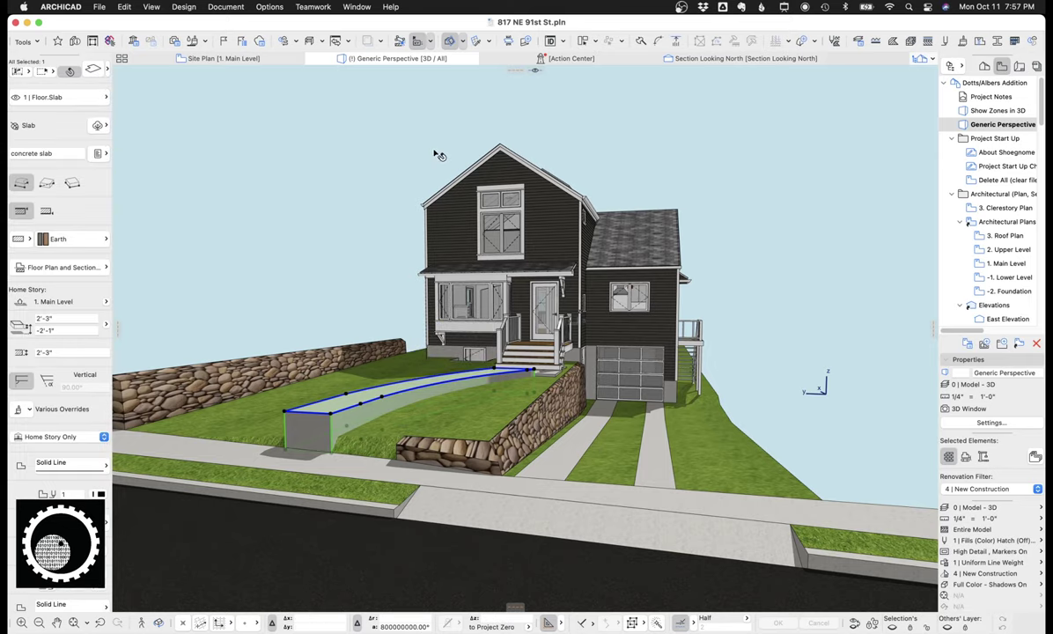
Intersect the walkway slab as target with the Site mesh as operator using Solid Element Operations
key("super+alt+o")
left_click(859, 244)
left_click(407, 398)
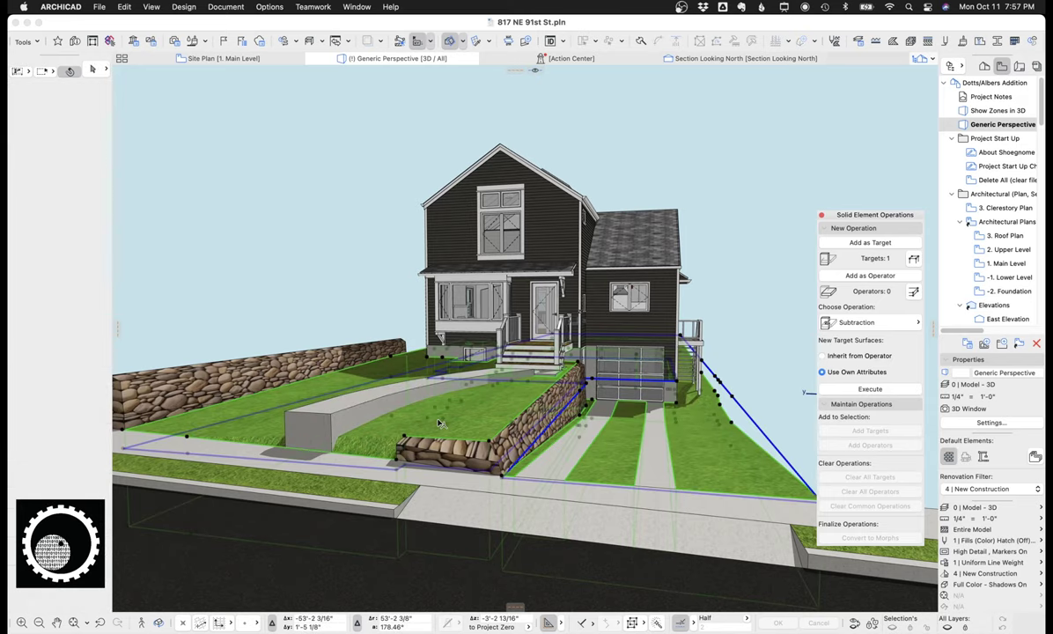
left_click(870, 276)
left_click(872, 322)
left_click(884, 379)
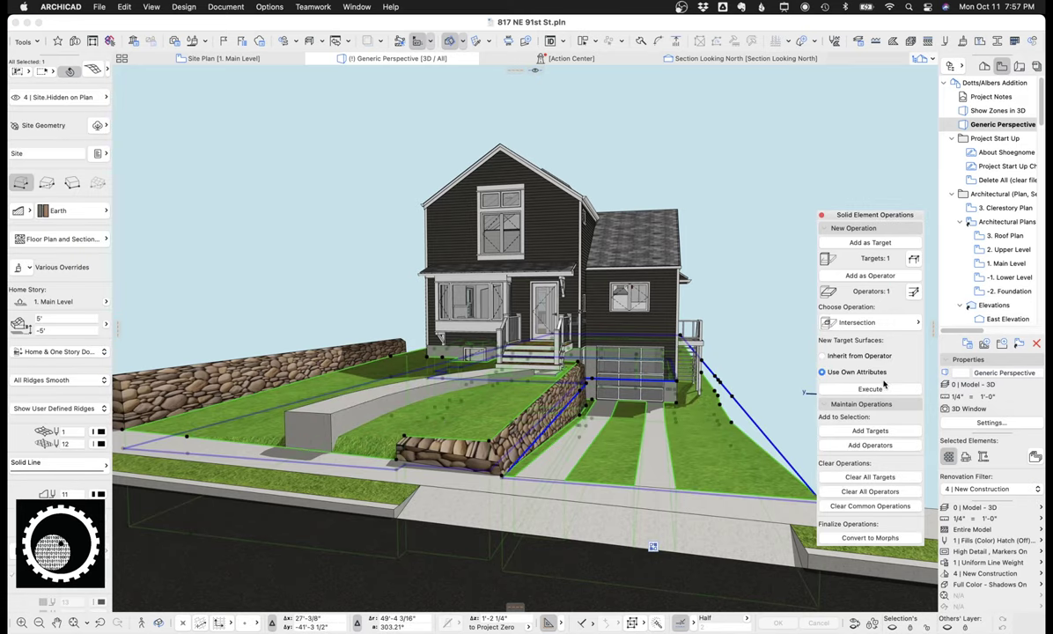
left_click(870, 388)
Subtract the curved walkway slab as operator from the Site mesh as target using Solid Element Operations
left_click(342, 419)
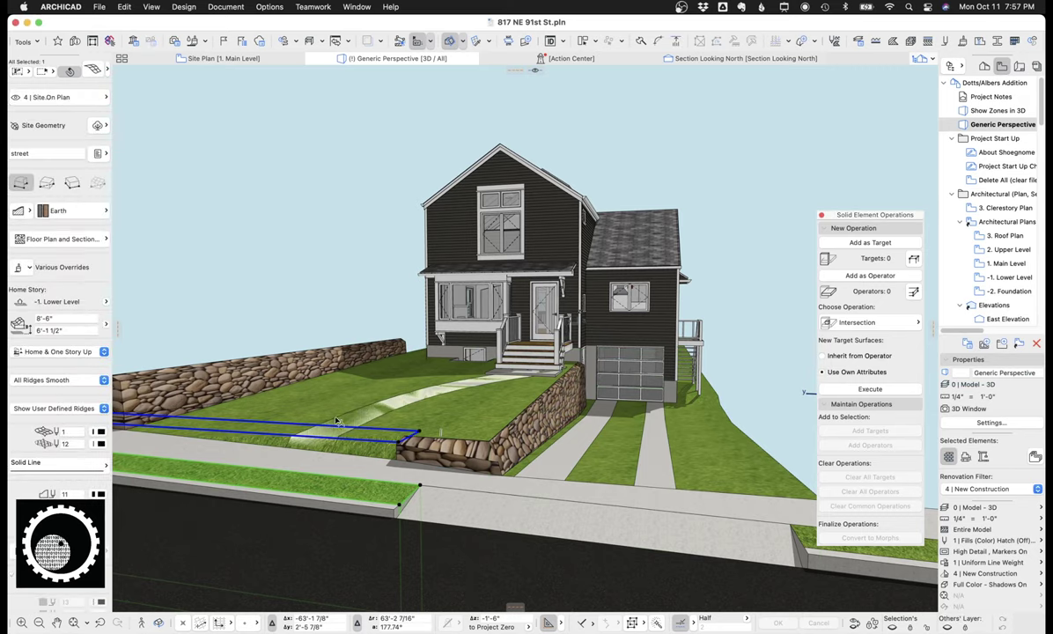
left_click(357, 414)
left_click(869, 277)
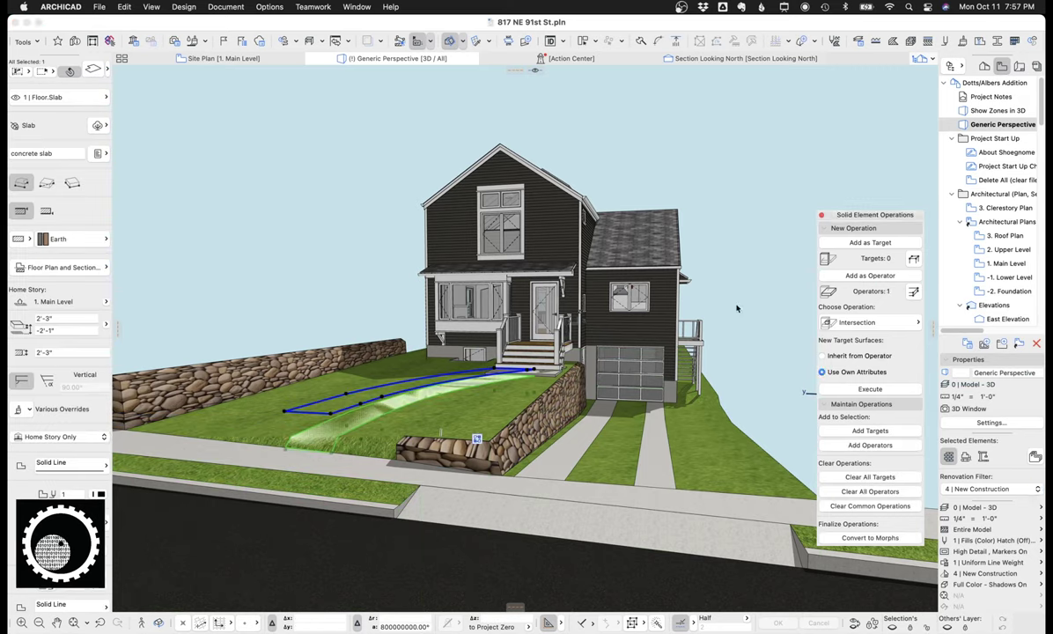
left_click(484, 412)
left_click(534, 386)
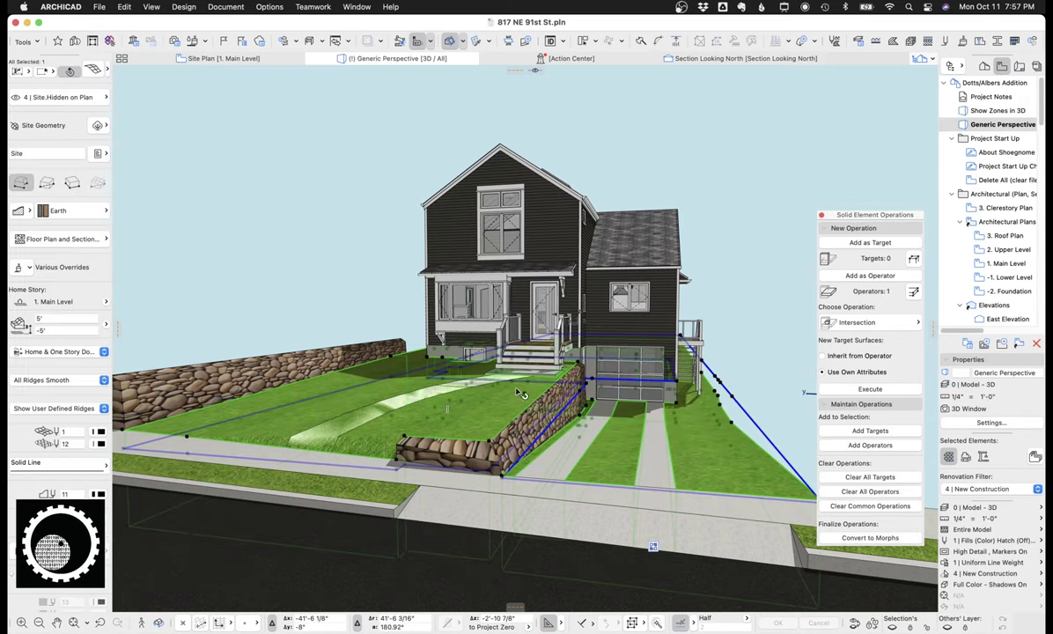
left_click(870, 243)
left_click(916, 322)
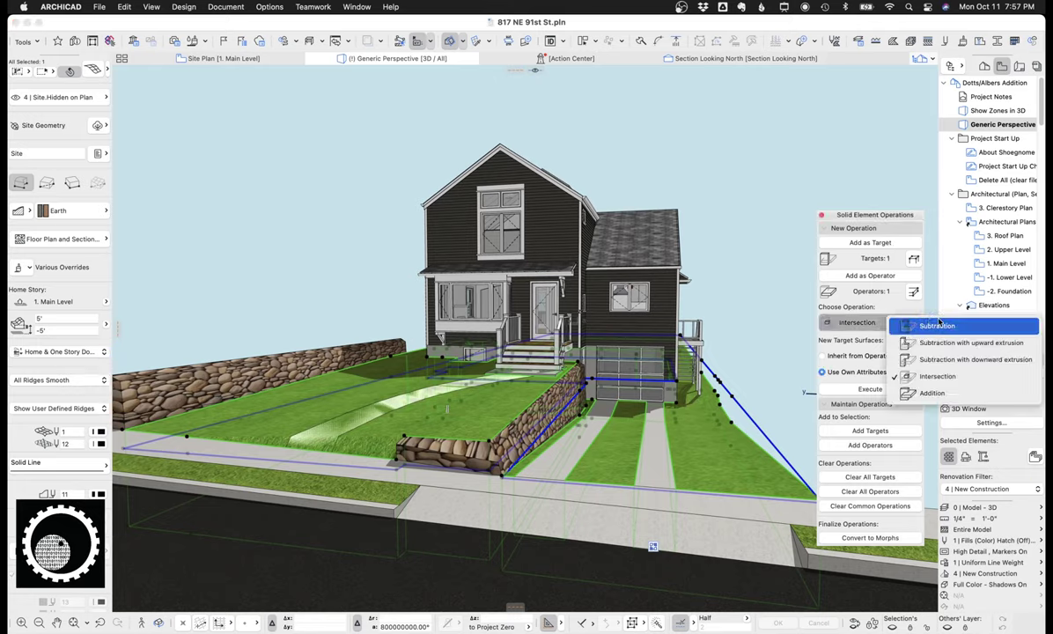
left_click(912, 327)
key("Escape")
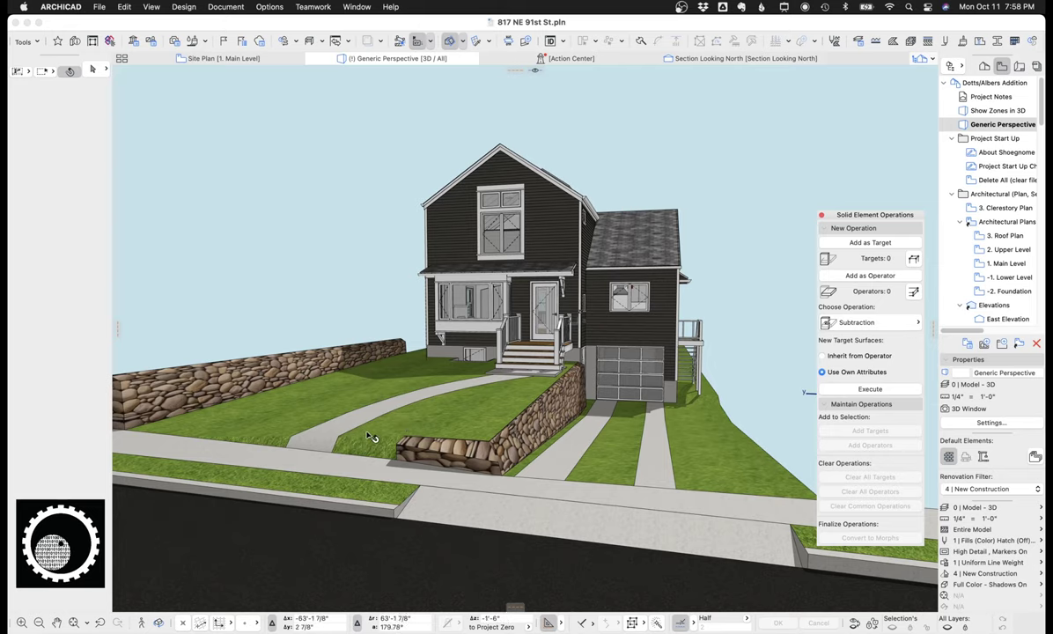
Examine how the curved walkway slab meets the lawn and sidewalk, then view the driveway side of the site
scroll(337, 438, "up", 10)
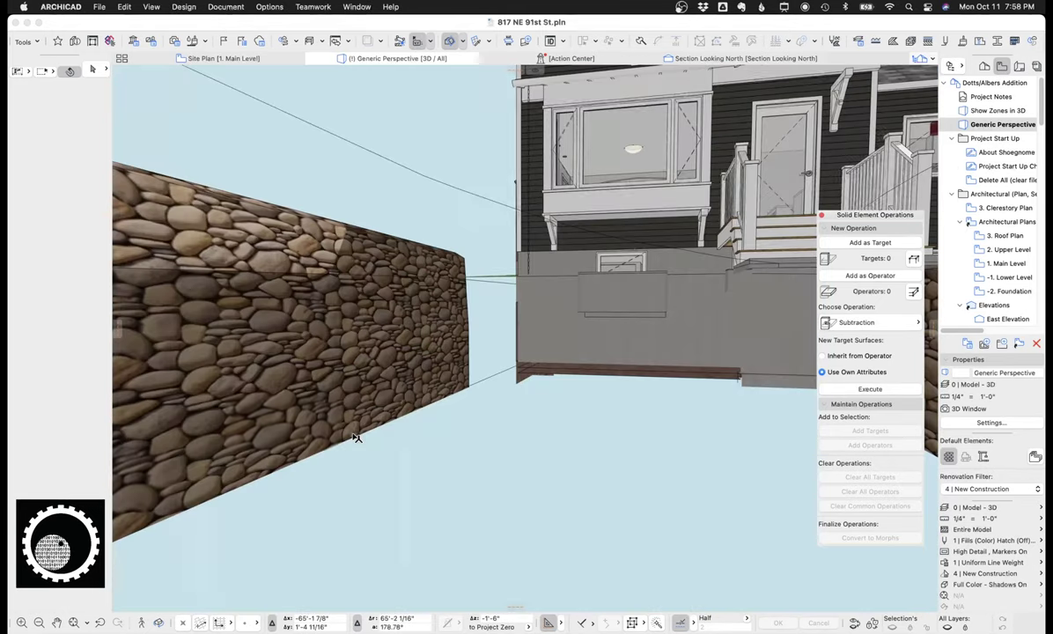
scroll(368, 436, "down", 8)
scroll(374, 437, "up", 2)
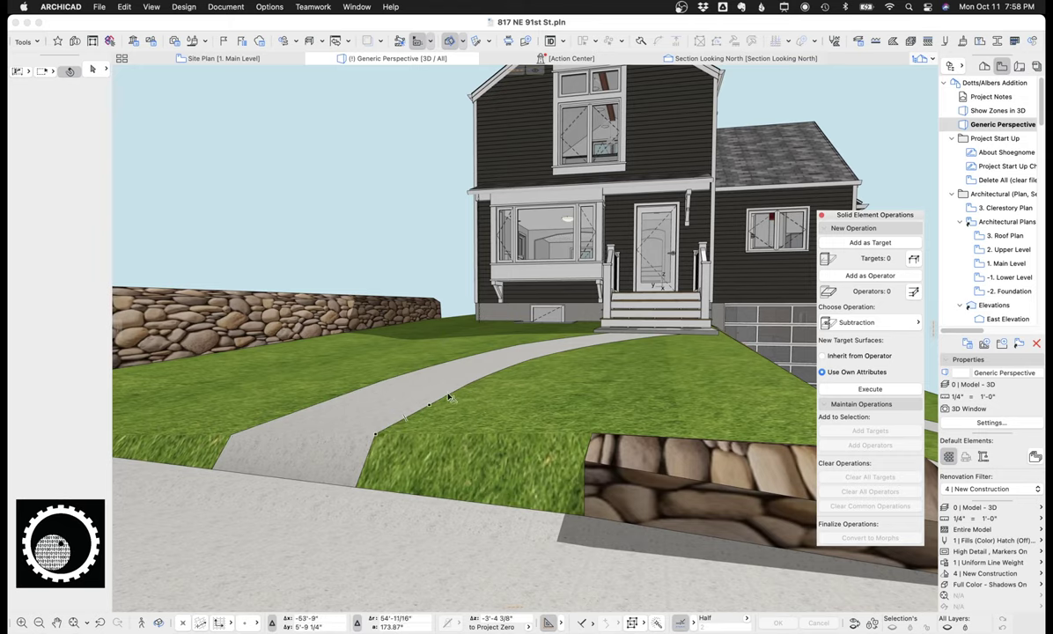
scroll(445, 399, "down", 5)
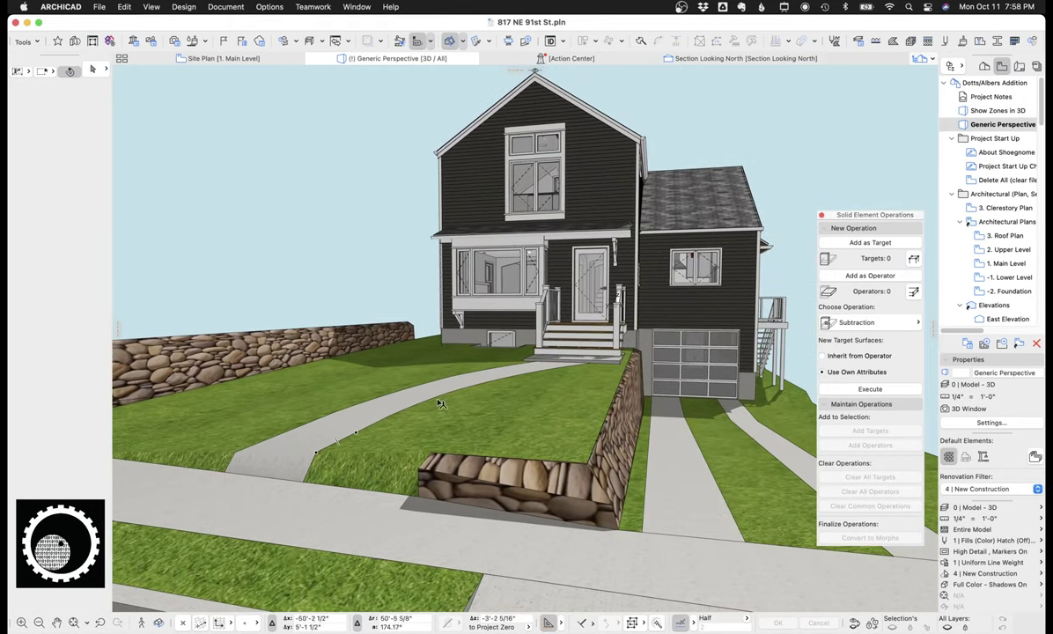
left_click(402, 403)
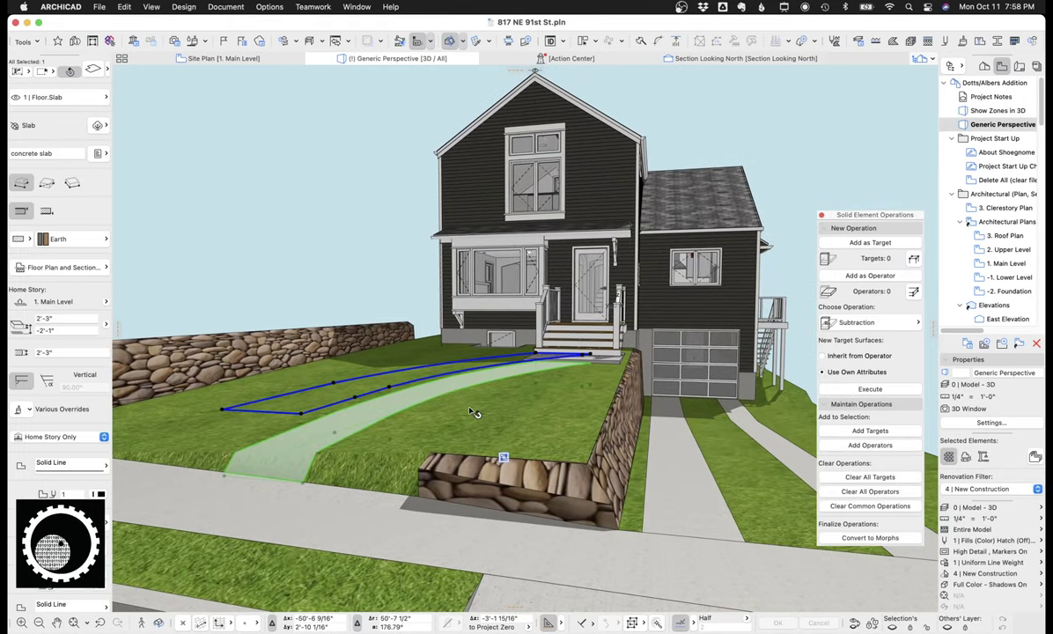
left_click(543, 409)
middle_click_drag(543, 409, 429, 451, "shift")
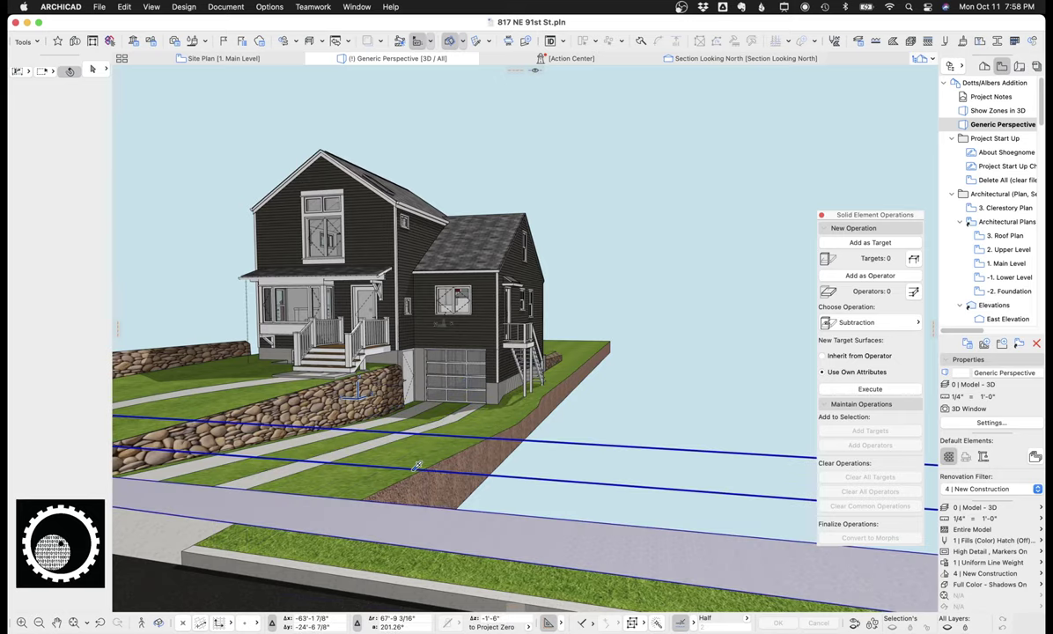
Draw a rectangular mesh with the street mesh settings beside the driveway lawn, extending from the sidewalk toward the house
left_click(411, 473)
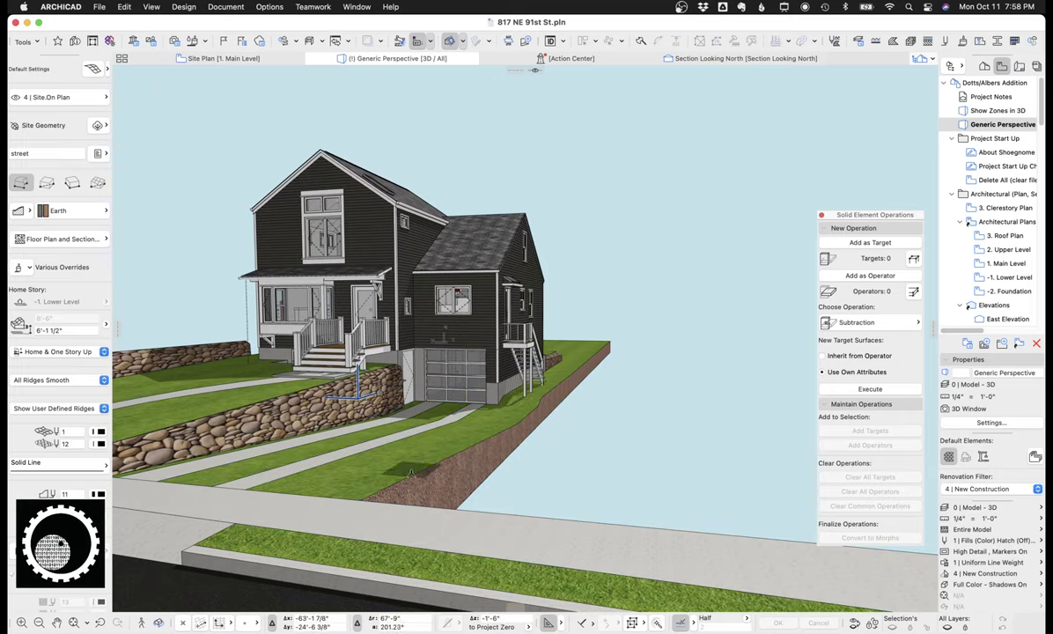
left_click(358, 499)
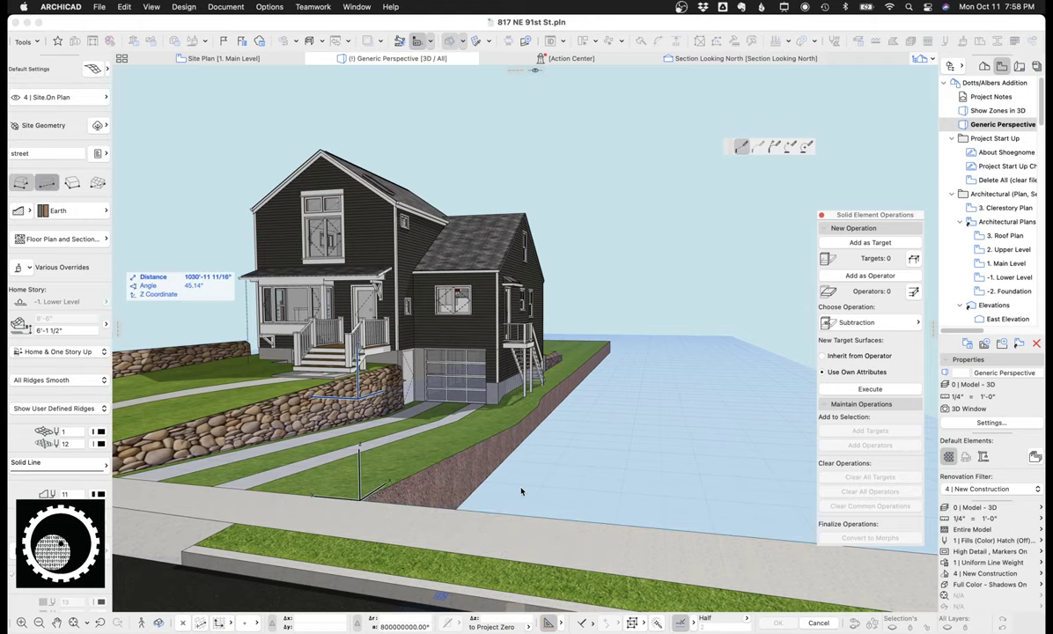
left_click(646, 422)
key("w")
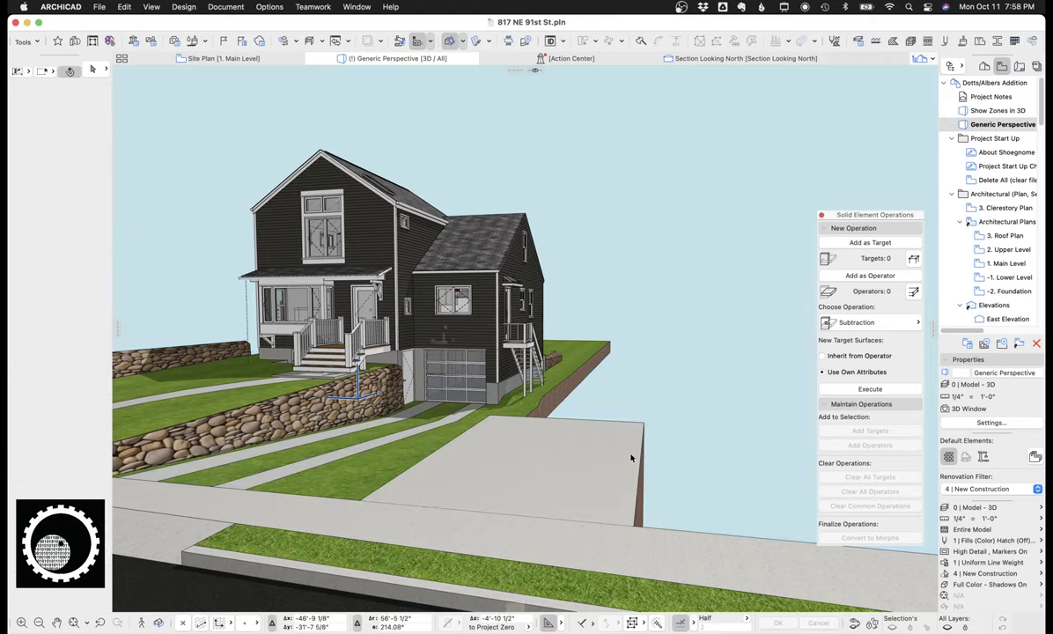
Lower the two corners of the new mesh farthest from the sidewalk to a Z coordinate of about -6'-9 7/16"
middle_click_drag(642, 464, 464, 320, "shift")
scroll(464, 320, "up", 5)
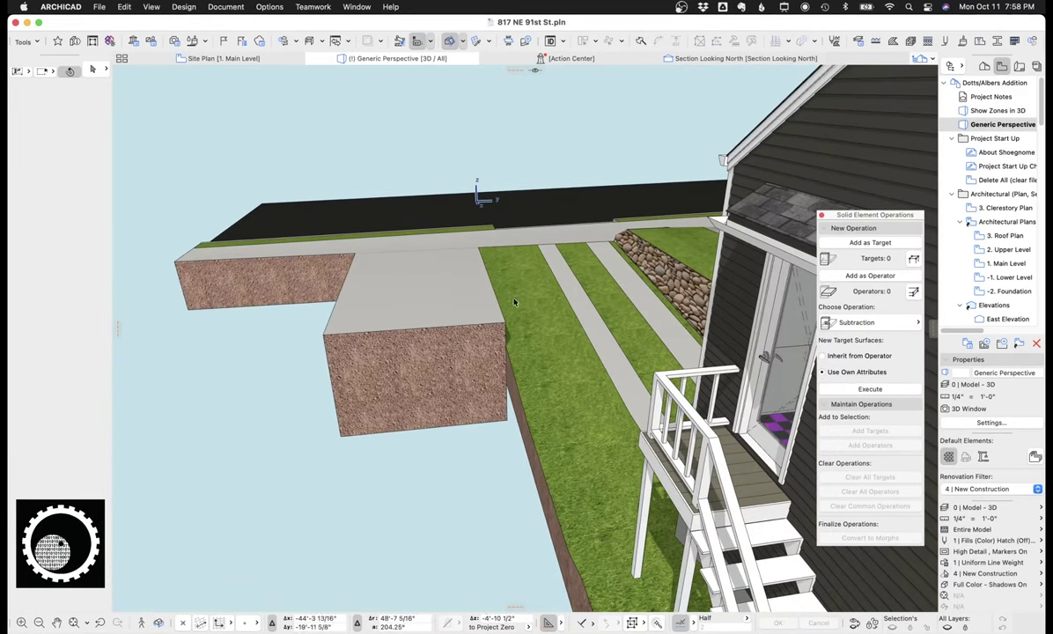
left_click(521, 314)
key("Escape")
left_click(472, 304)
left_click(505, 323)
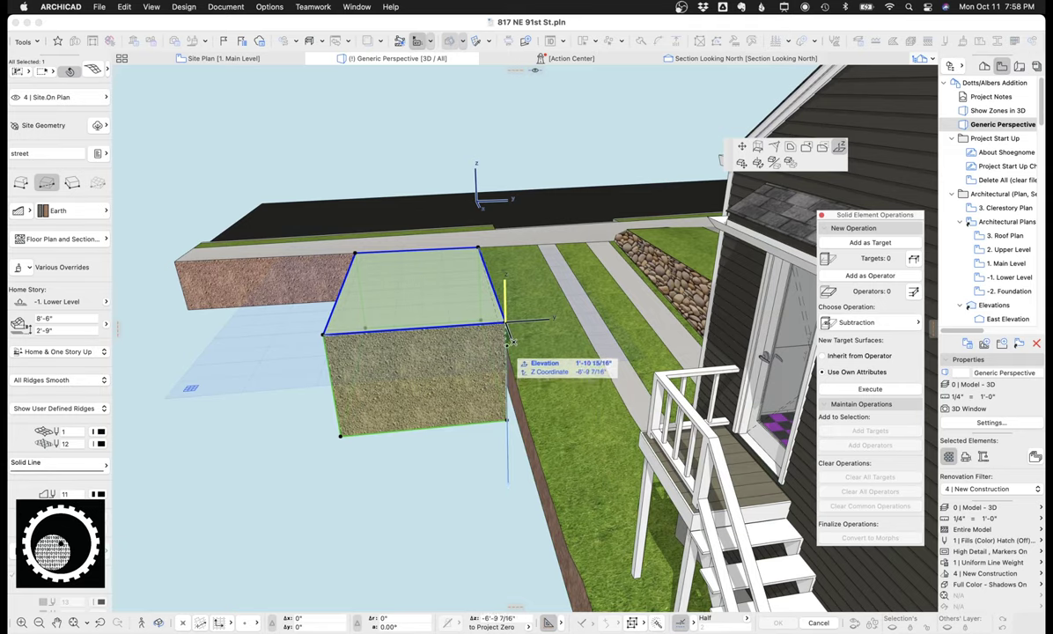
left_click(455, 355)
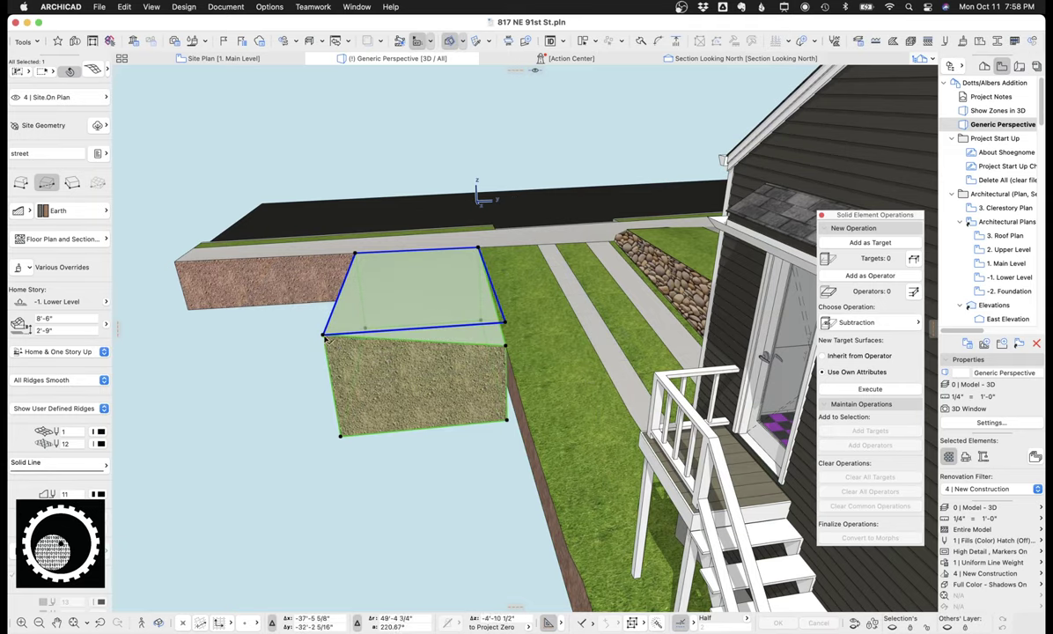
left_click(324, 335)
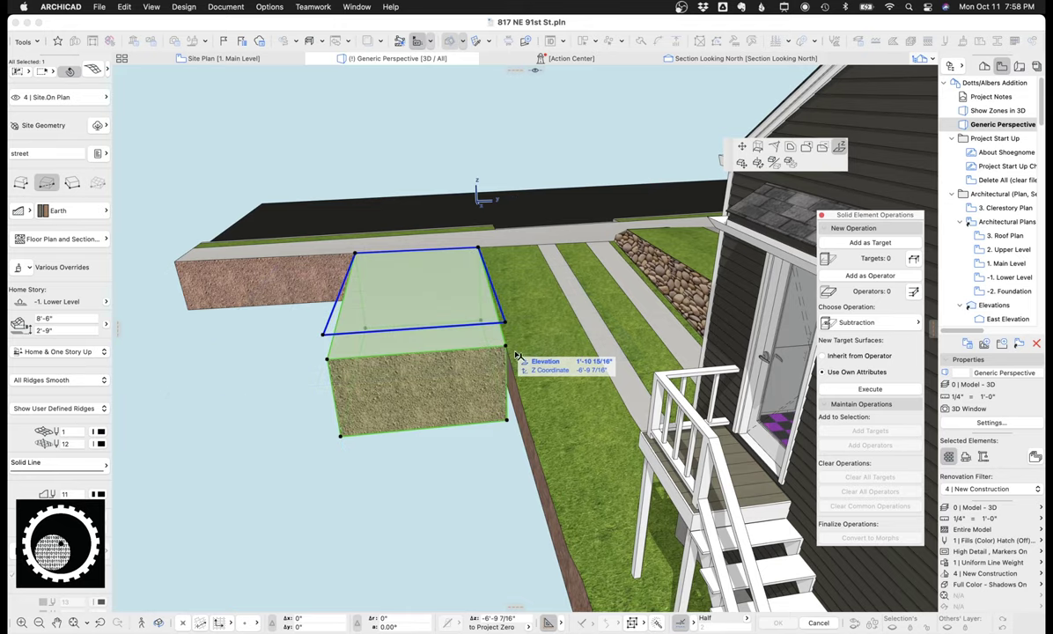
left_click(516, 355)
Mark up the side yard with temporary lines showing how the grade runs from the foundation to the outer edge
middle_click_drag(510, 335, 408, 372, "shift")
left_click(505, 352)
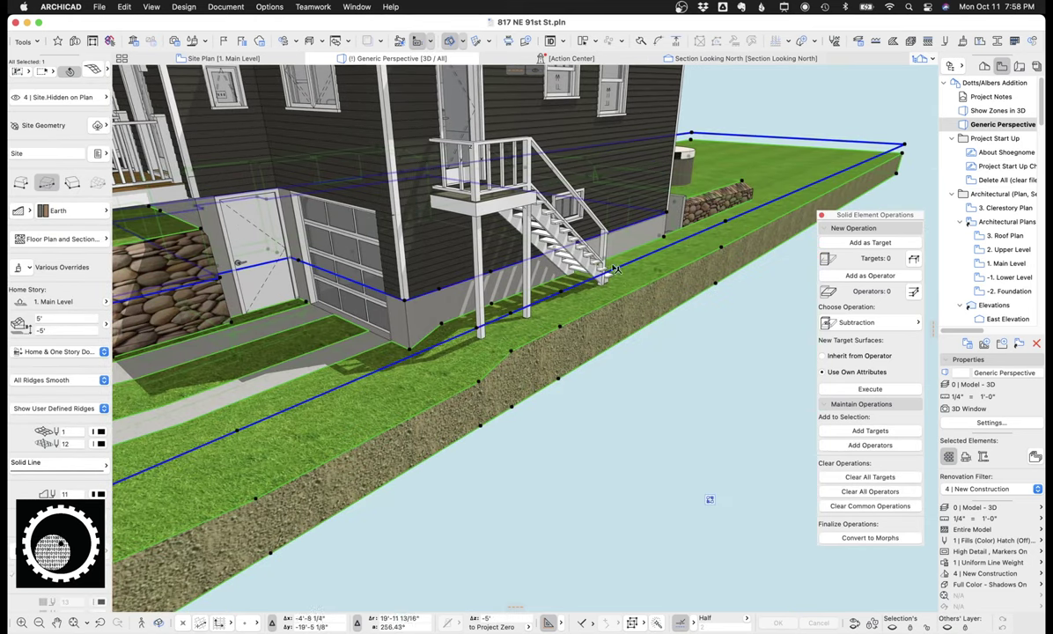
key("Escape")
key("ctrl+alt+a")
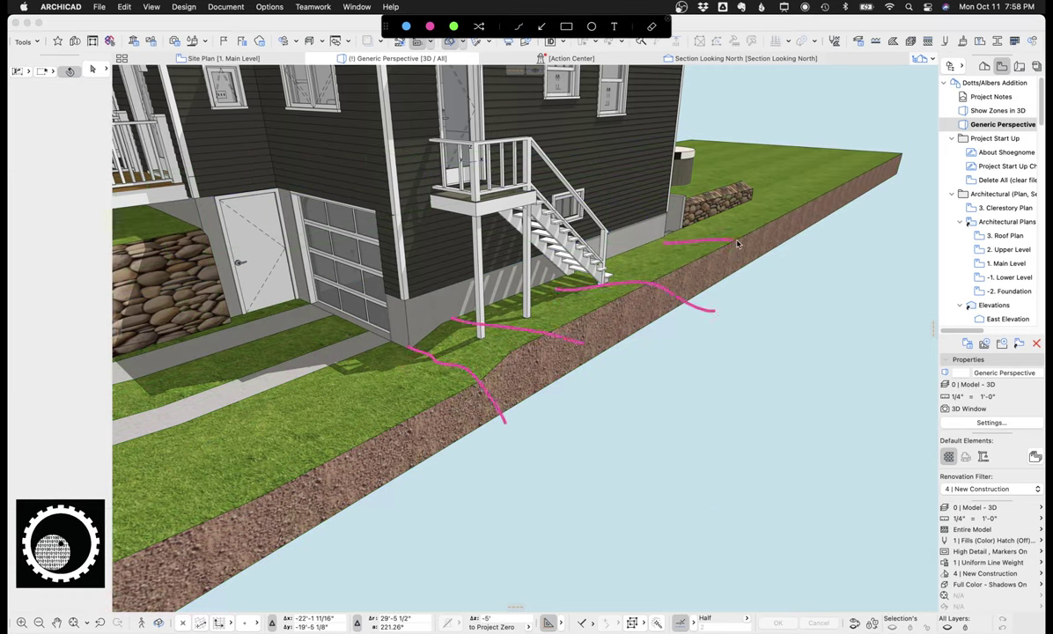
key("Escape")
key("ctrl+alt+a")
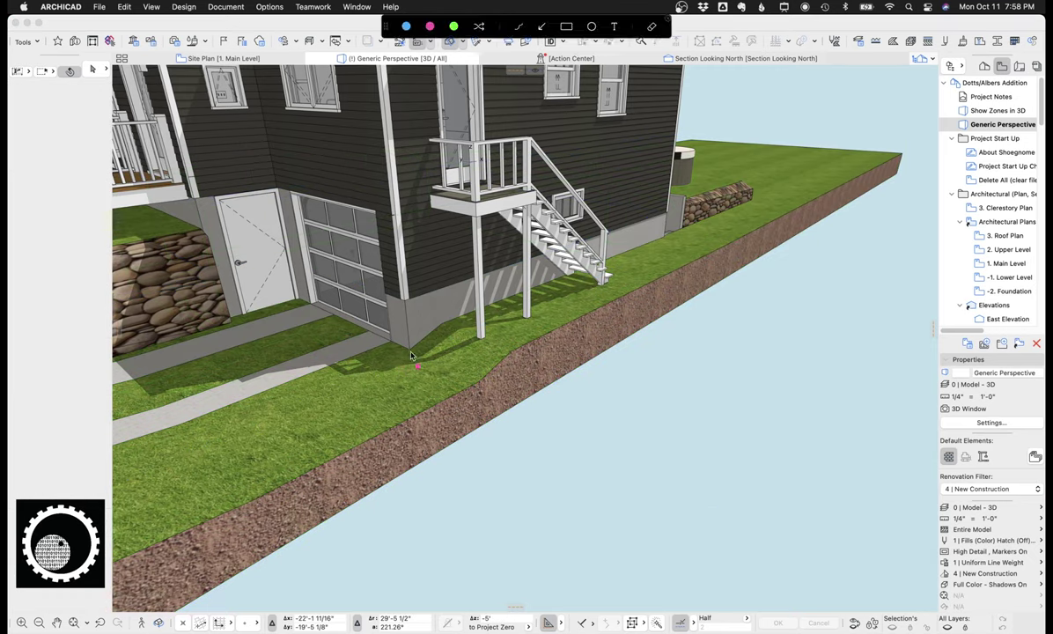
mouse_move(411, 352)
left_mouse_down()
mouse_move(430, 331)
mouse_move(578, 274)
left_mouse_up()
key("Escape")
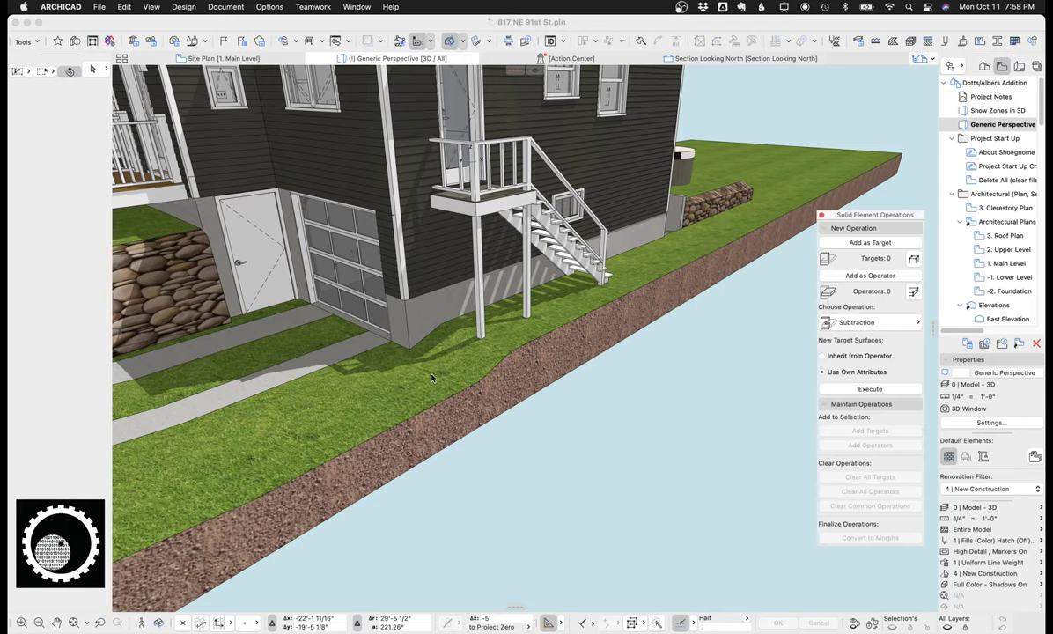
Select the Site mesh and circle its matching nodes at the garage foundation and outer edge with temporary annotations
left_click(411, 355)
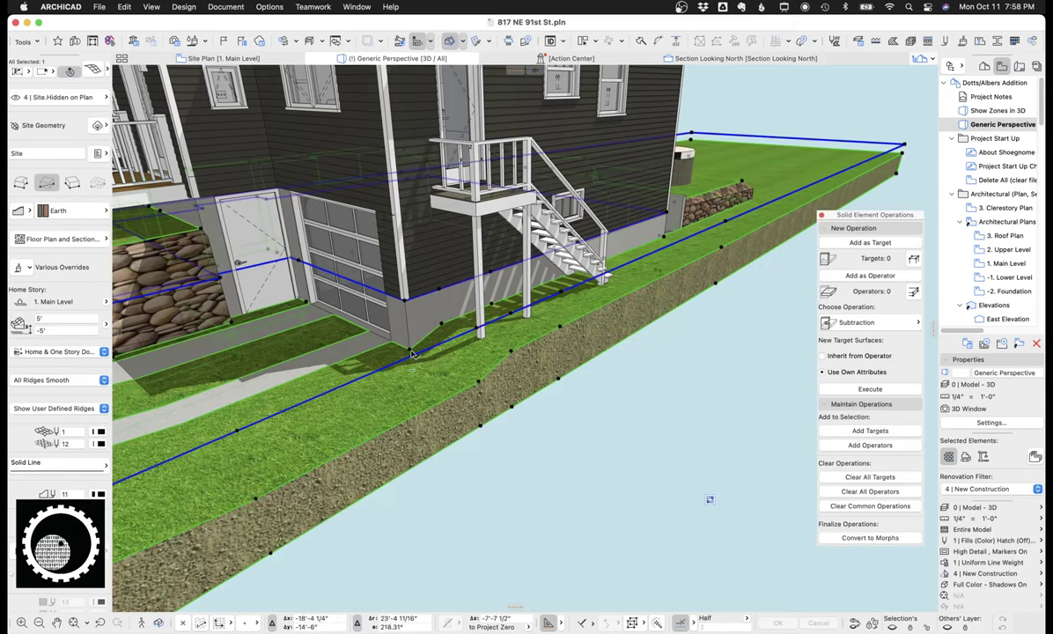
key("ctrl+alt+a")
left_click_drag(409, 347, 398, 365)
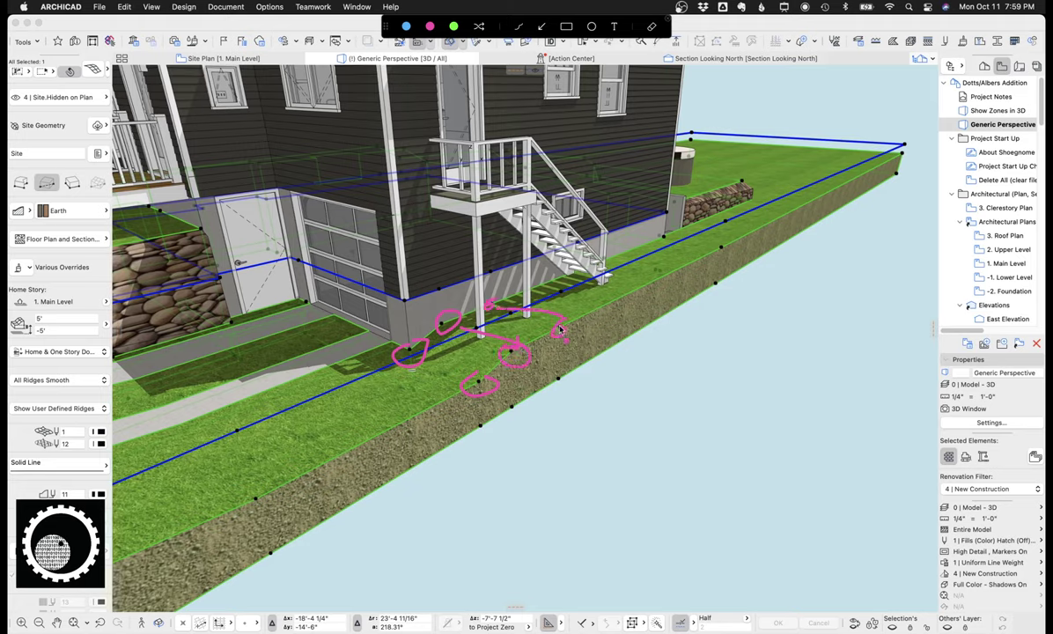
key("Escape")
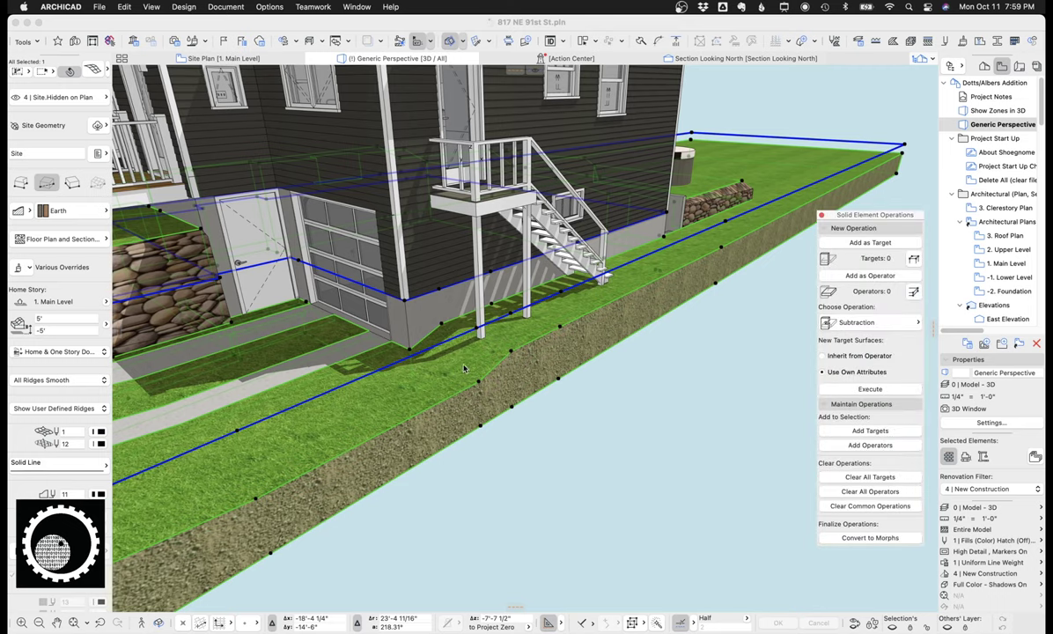
Move the Site mesh's outer edge node opposite the garage corner about 2'-11" back along the side boundary
left_click(710, 498)
key("o")
left_click_drag(474, 381, 466, 357)
key("Escape")
left_click(459, 358)
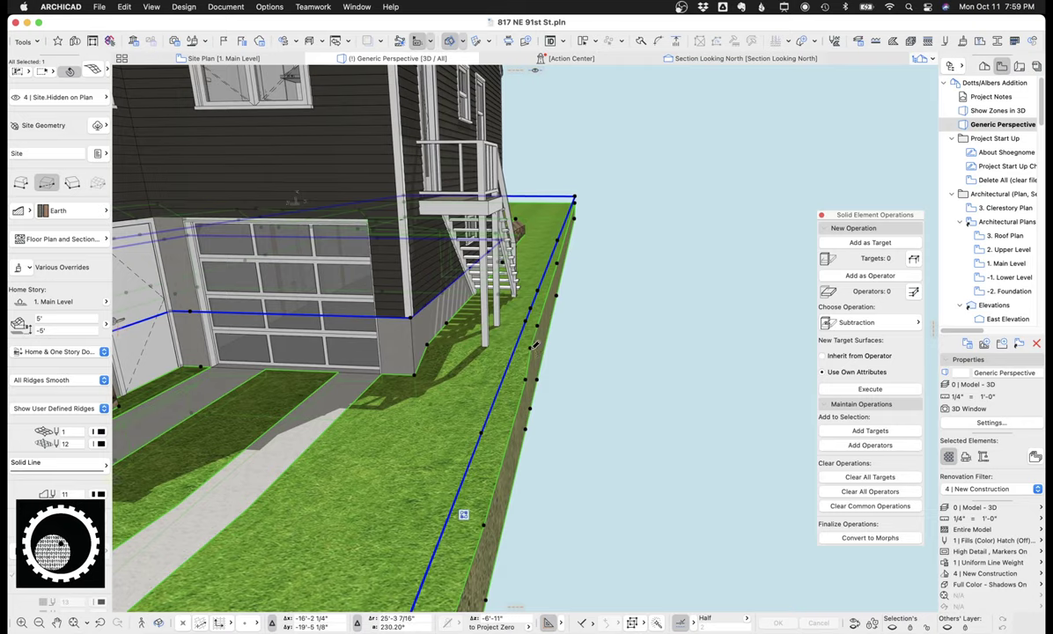
left_click(534, 349)
left_click(741, 146)
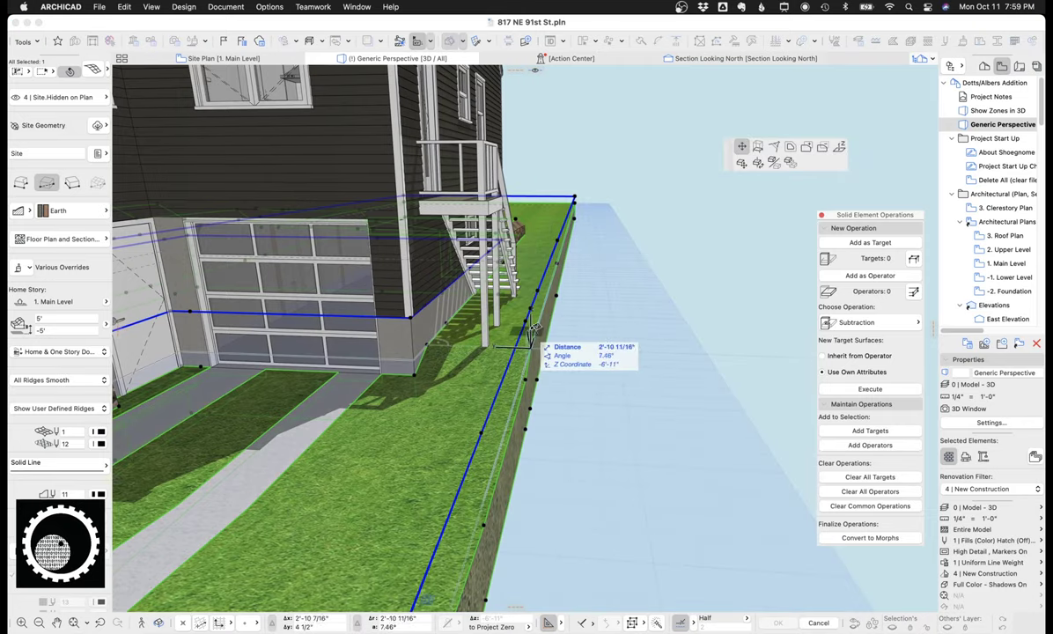
left_click(534, 326)
scroll(498, 375, "up", 3)
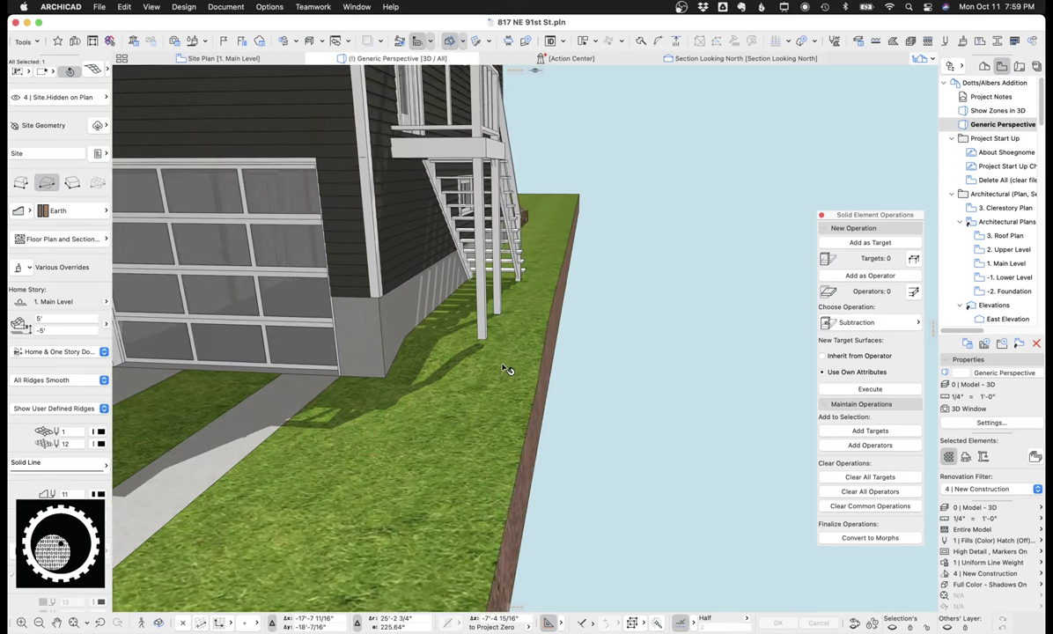
Try showing all ridges and setting All Ridges Sharp on the Site mesh, and undo the ridge change
left_click(70, 380)
left_click(69, 382)
left_click(63, 410)
left_click(48, 398)
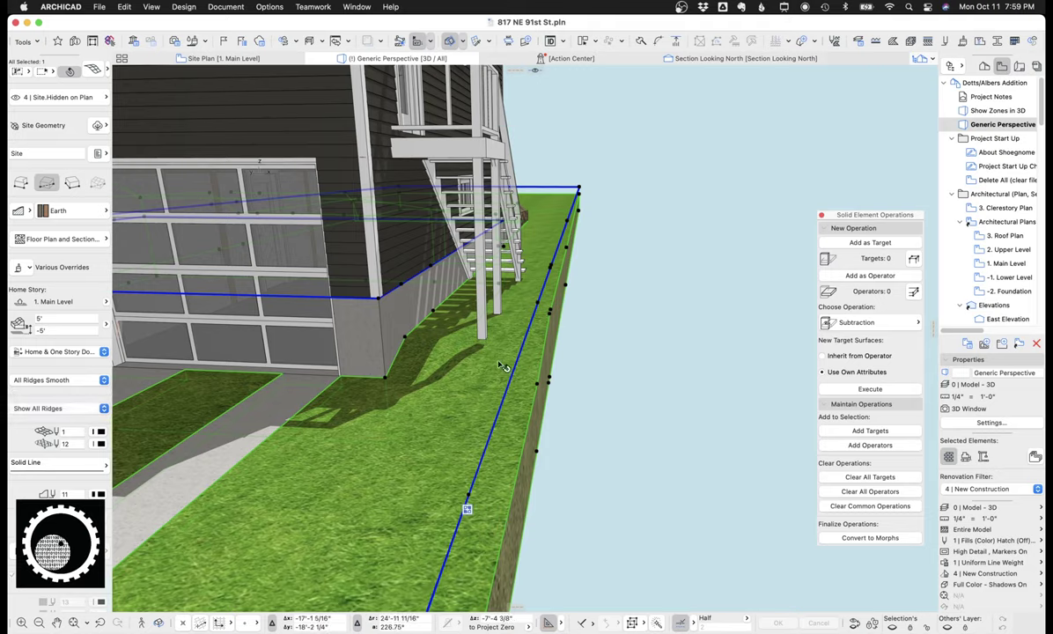
left_click(63, 380)
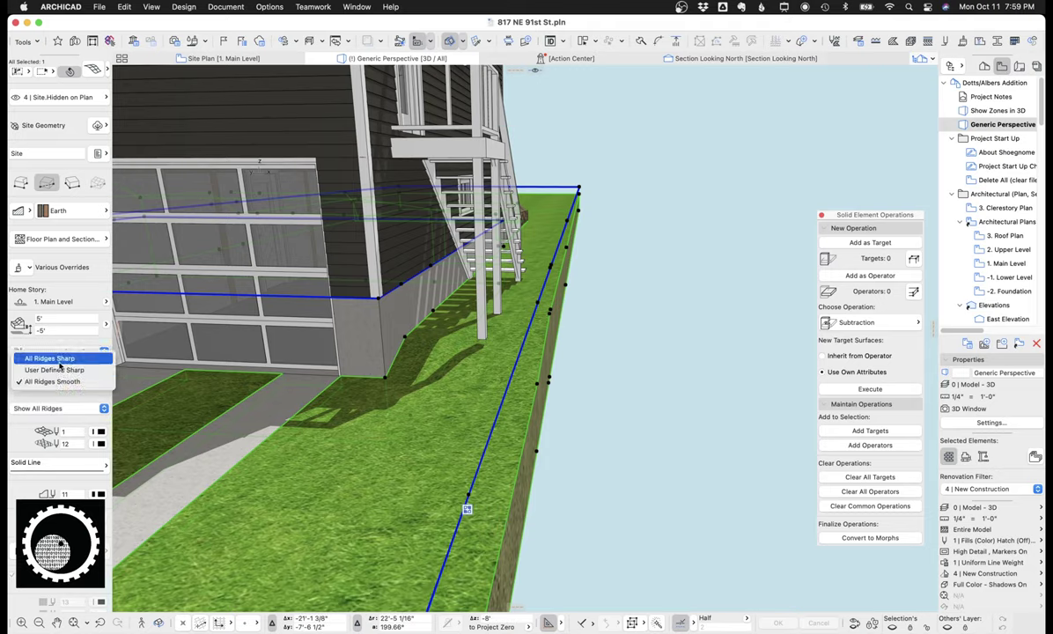
left_click(39, 355)
key("Escape")
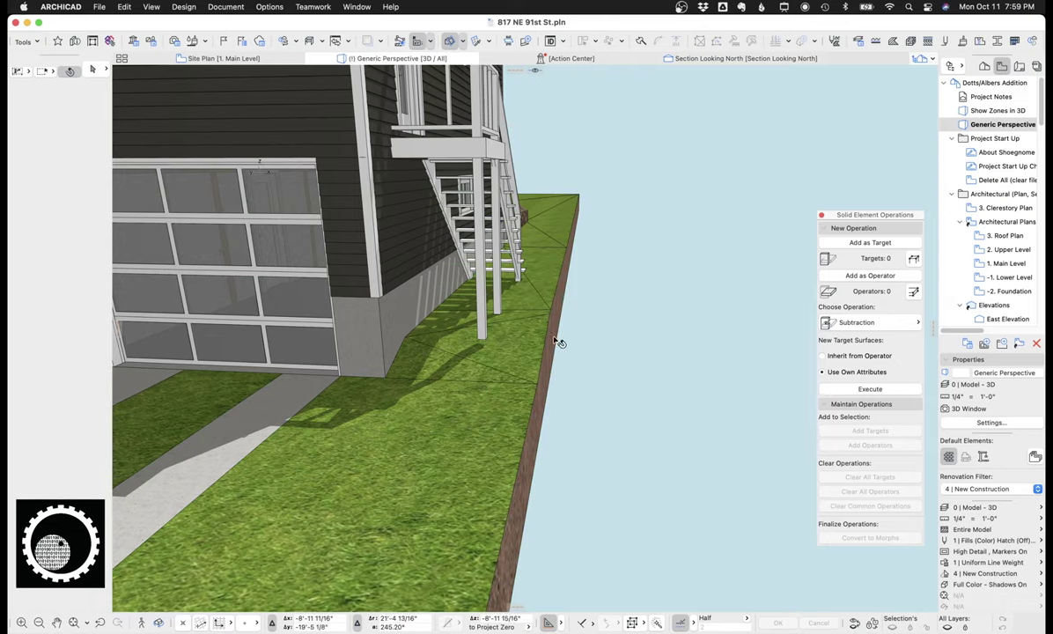
key("super+z")
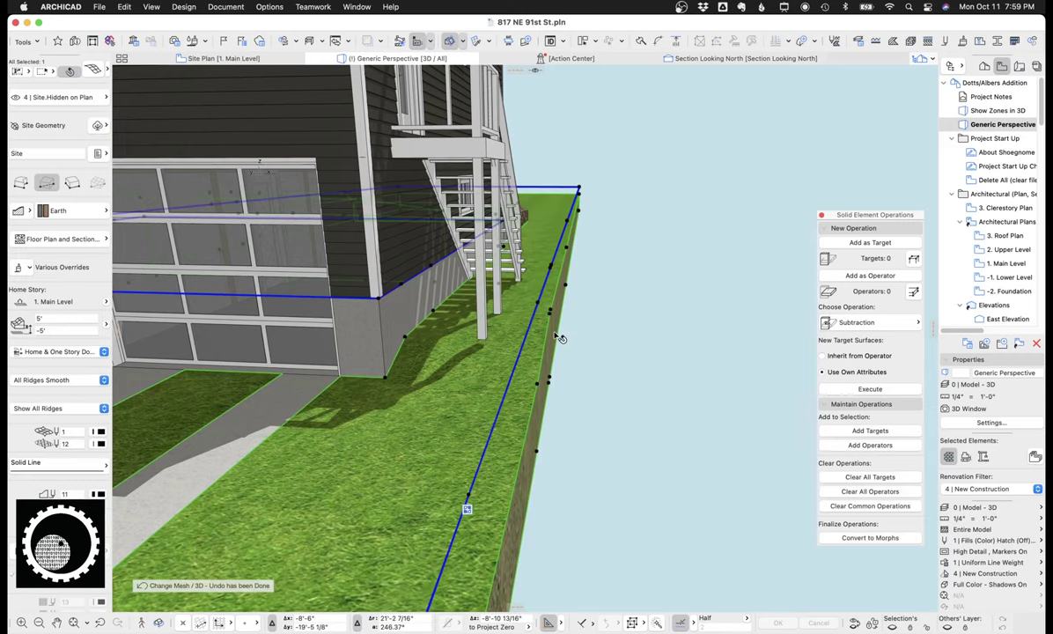
Set the Site mesh to All Ridges Sharp and mark the ridge lines from the foundation to the outer edge
left_click(49, 380)
left_click(50, 358)
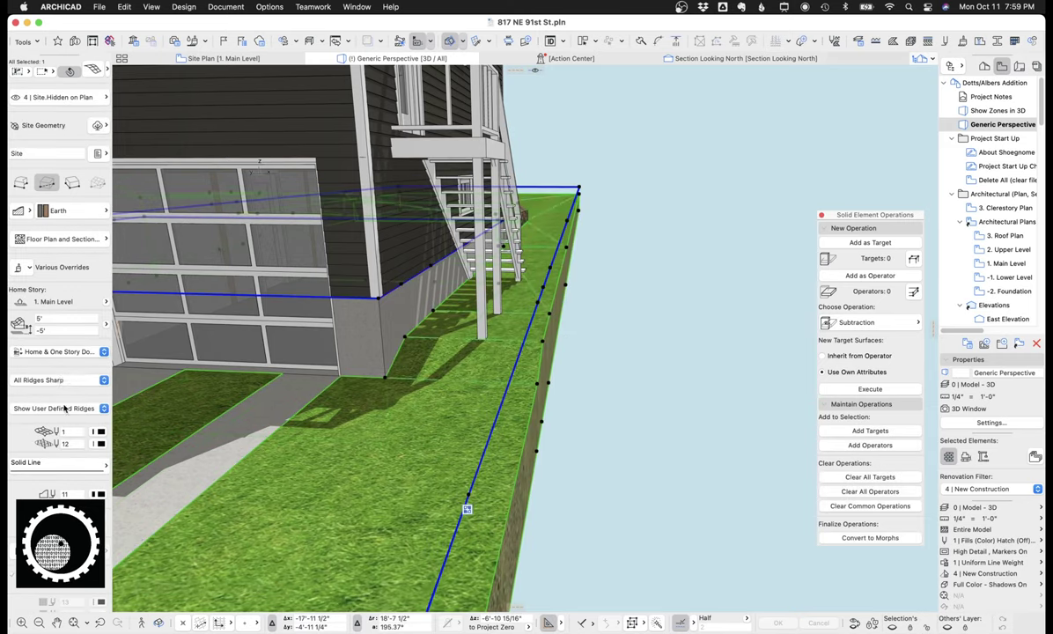
left_click(72, 409)
left_click(73, 409)
key("Escape")
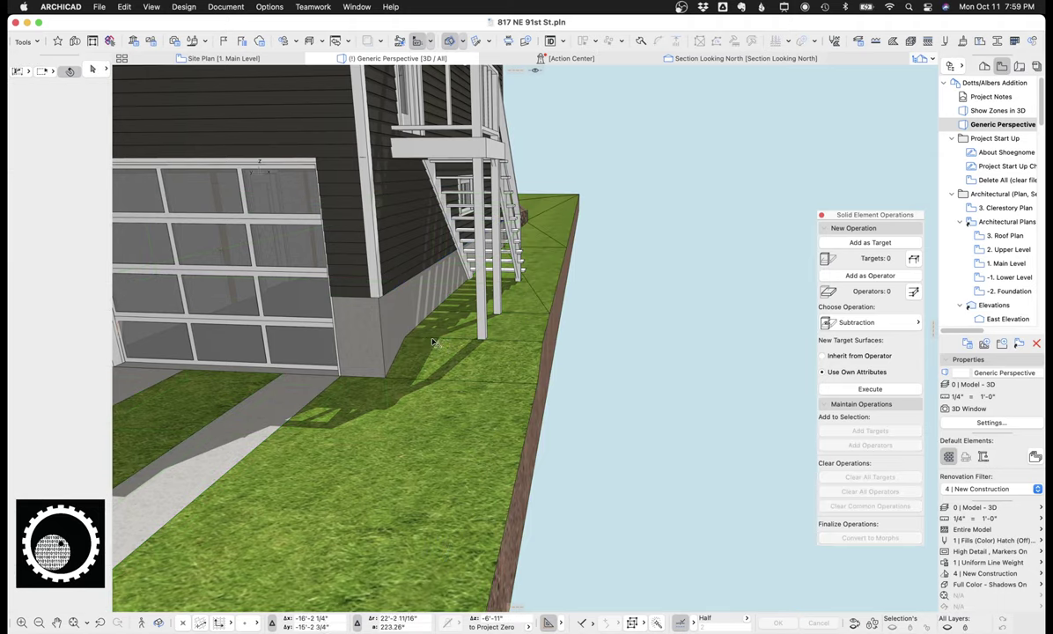
key("ctrl+a")
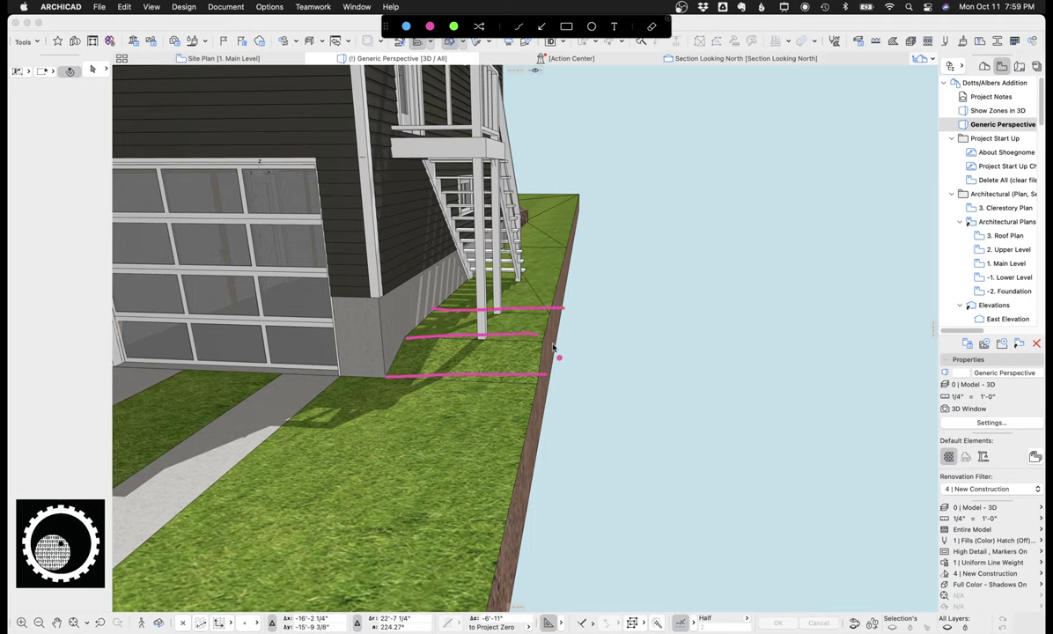
key("Escape")
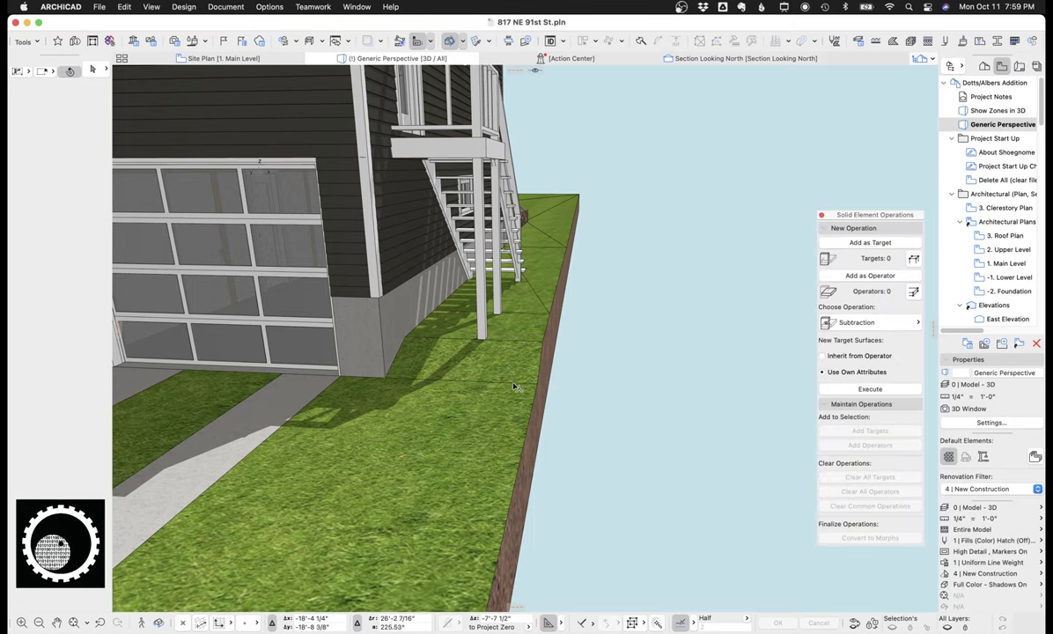
Keep user-defined ridges displayed on the Site mesh and set its ridges to All Ridges Smooth
left_click(513, 389)
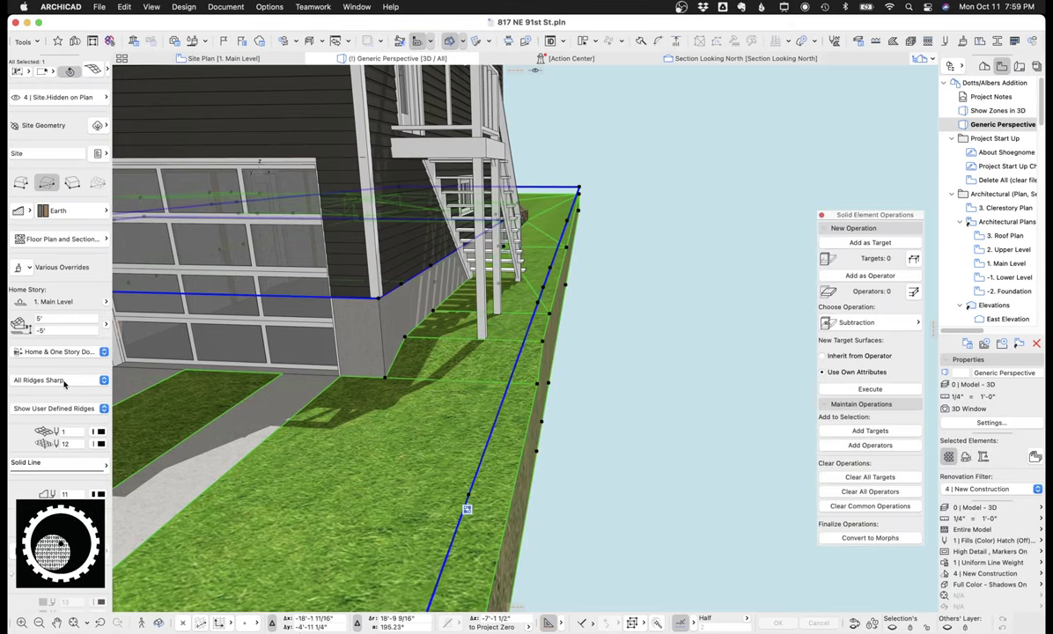
left_click(59, 409)
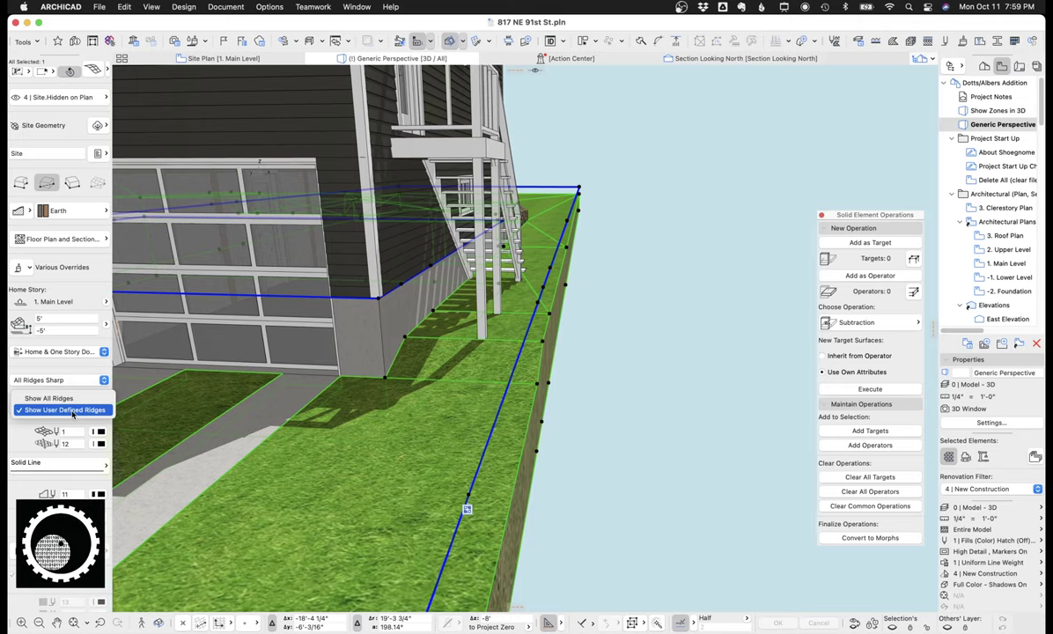
left_click(72, 411)
key("Escape")
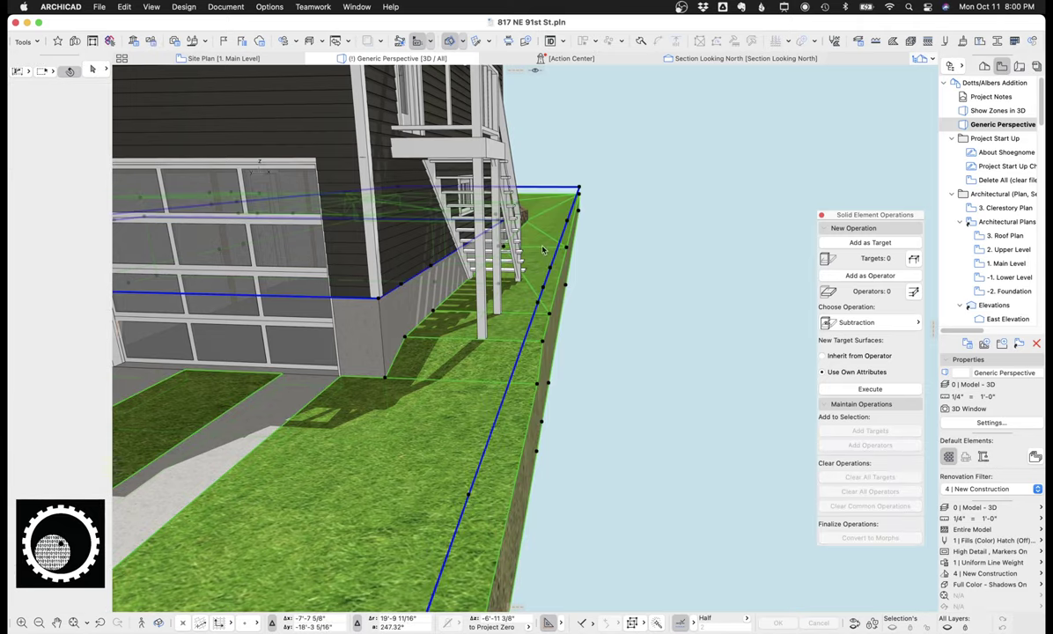
left_click(544, 250)
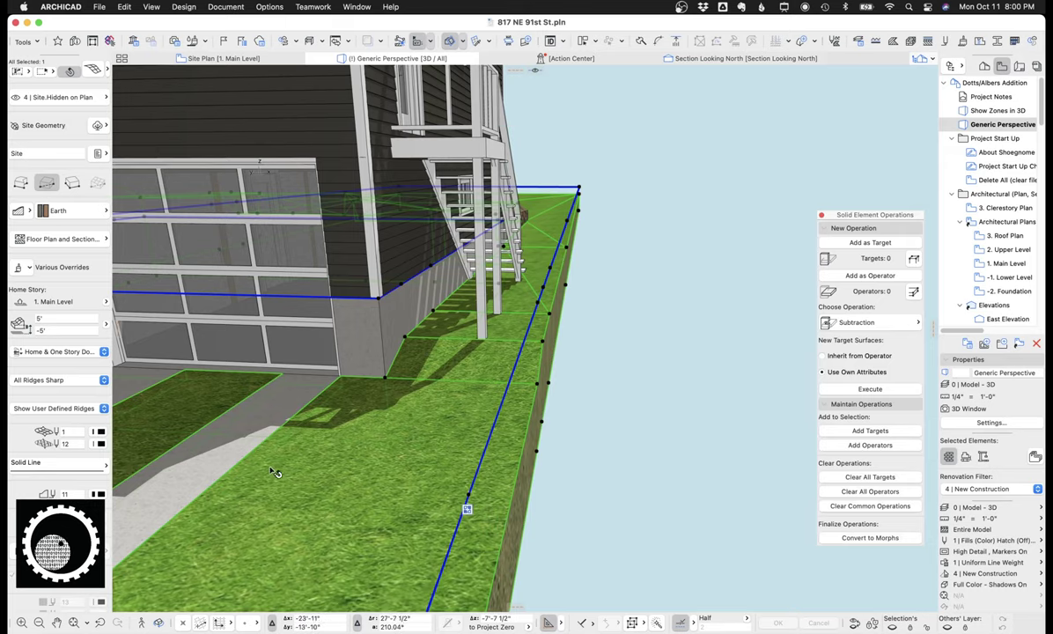
left_click(58, 380)
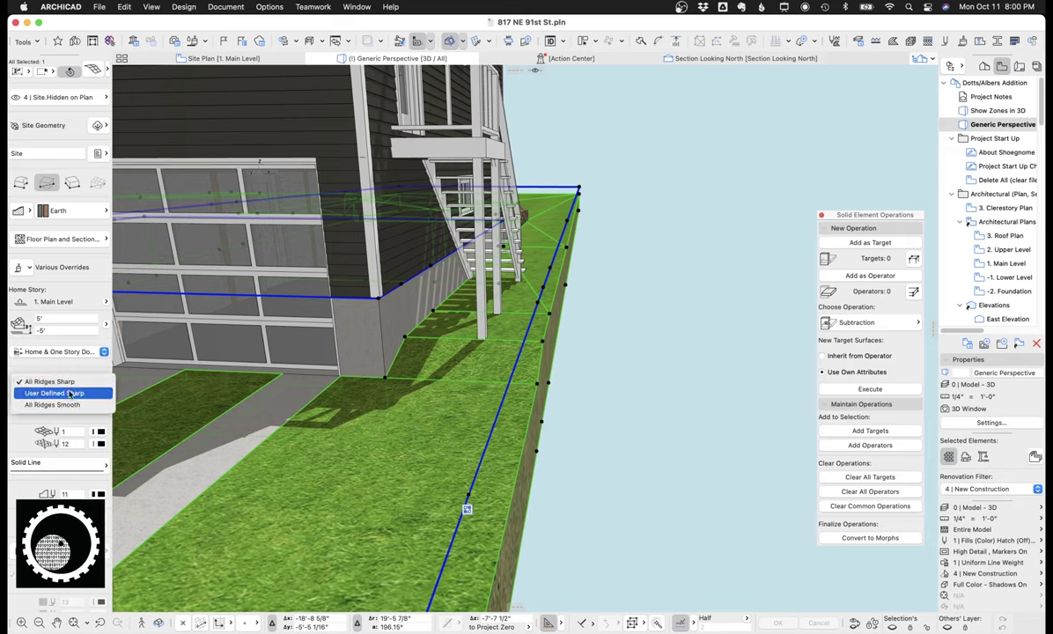
left_click(75, 406)
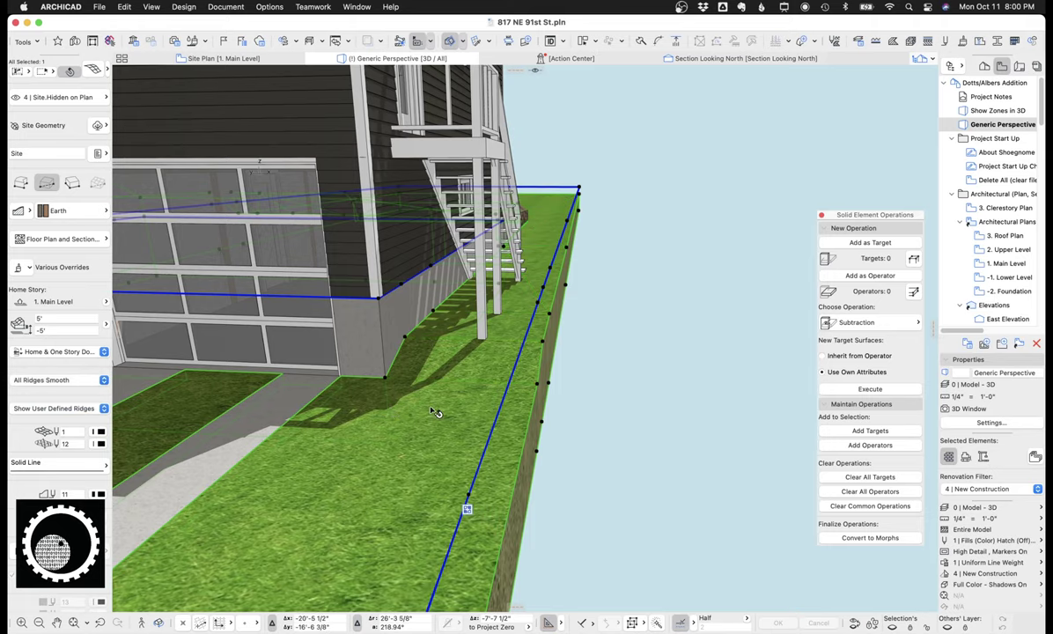
key("Escape")
Isolate the boulder wall mesh beside the driveway in 3D and check its override surfaces
scroll(451, 381, "down", 10)
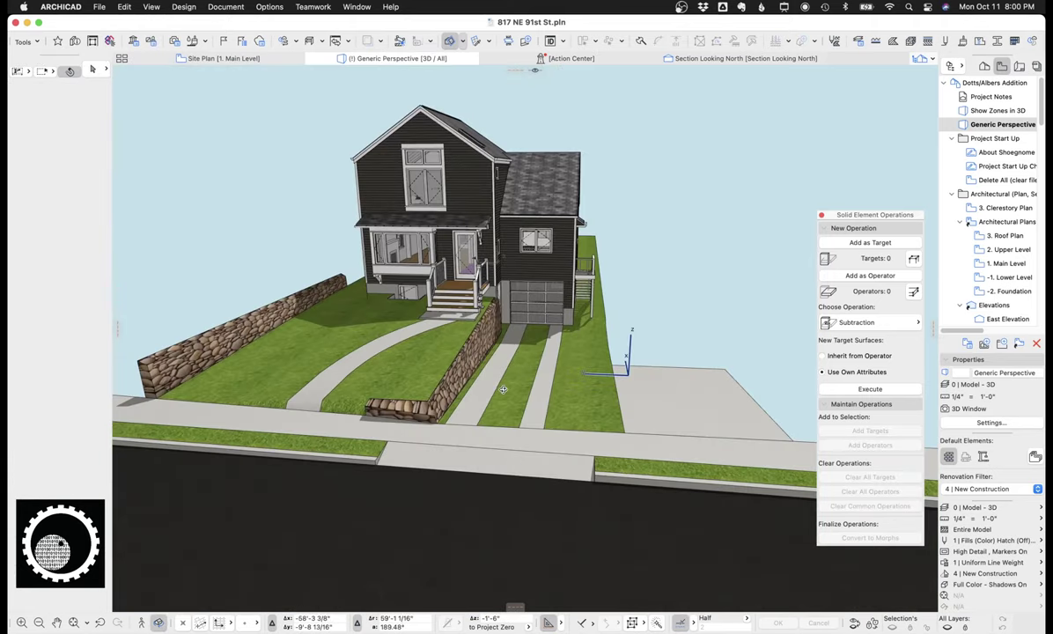
scroll(502, 390, "up", 5)
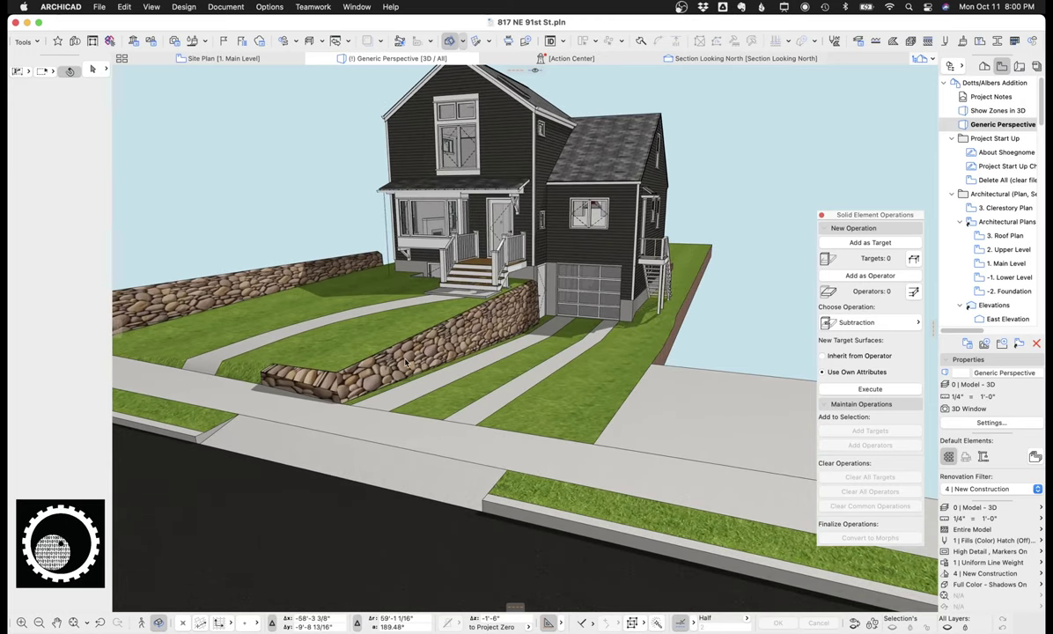
left_click(381, 380)
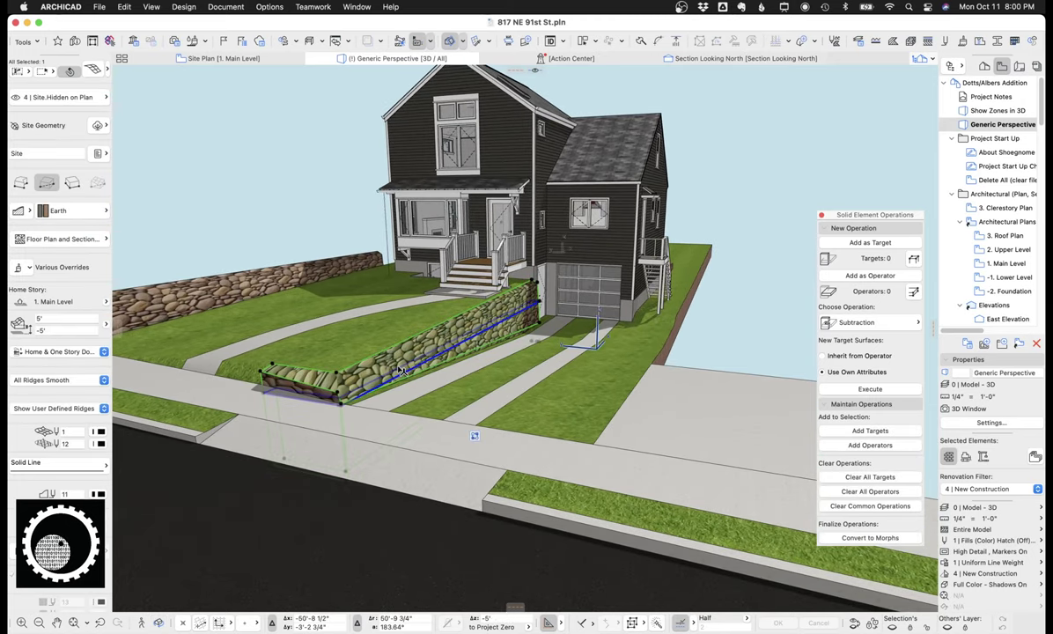
key("F5")
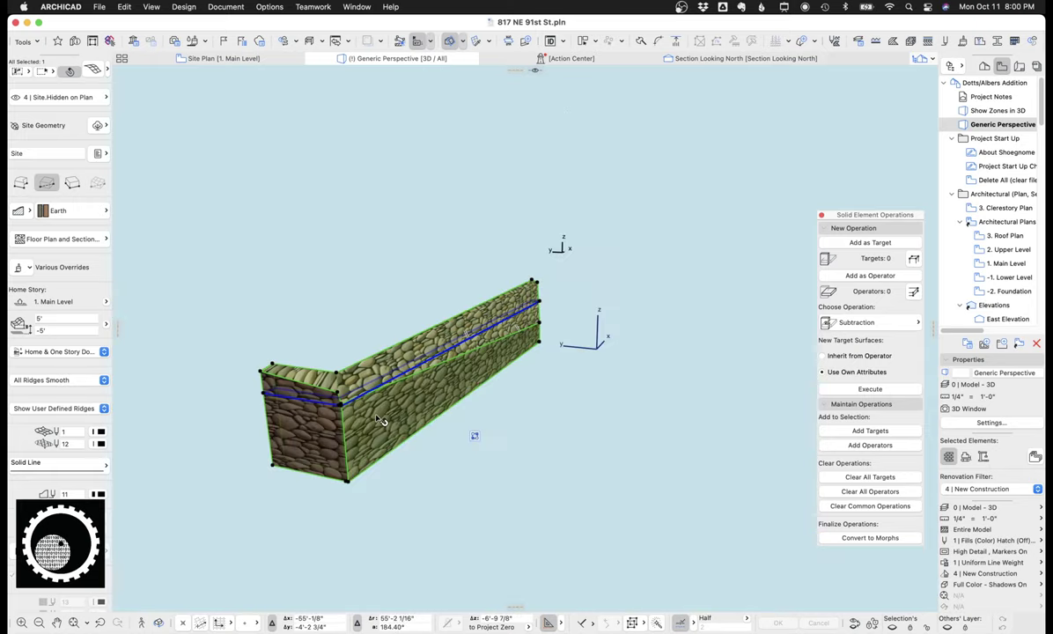
key("Escape")
left_click(341, 381)
left_click(21, 269)
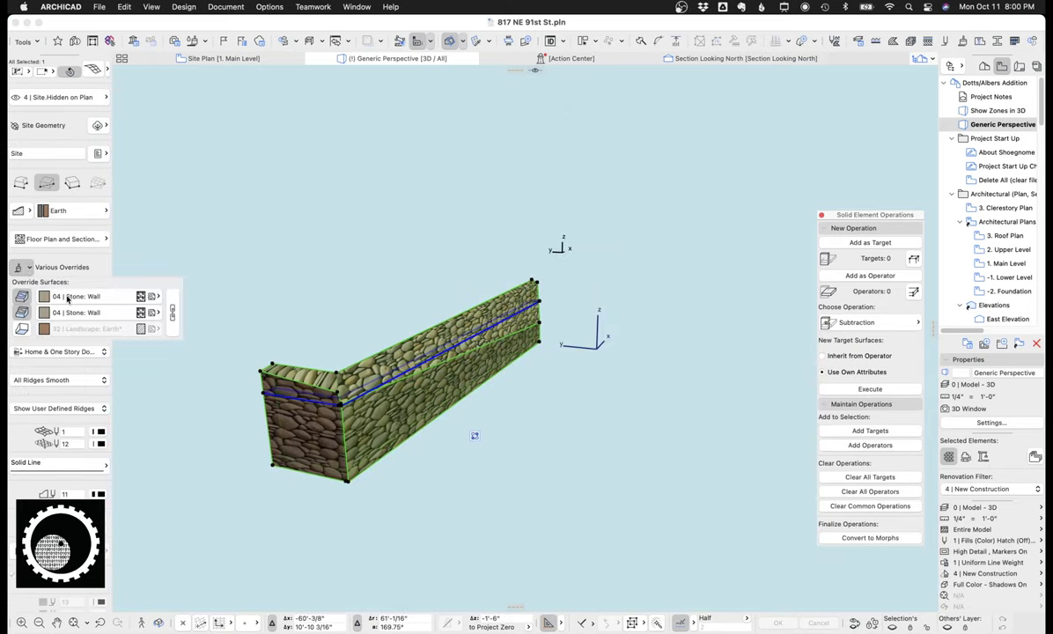
left_click(393, 383)
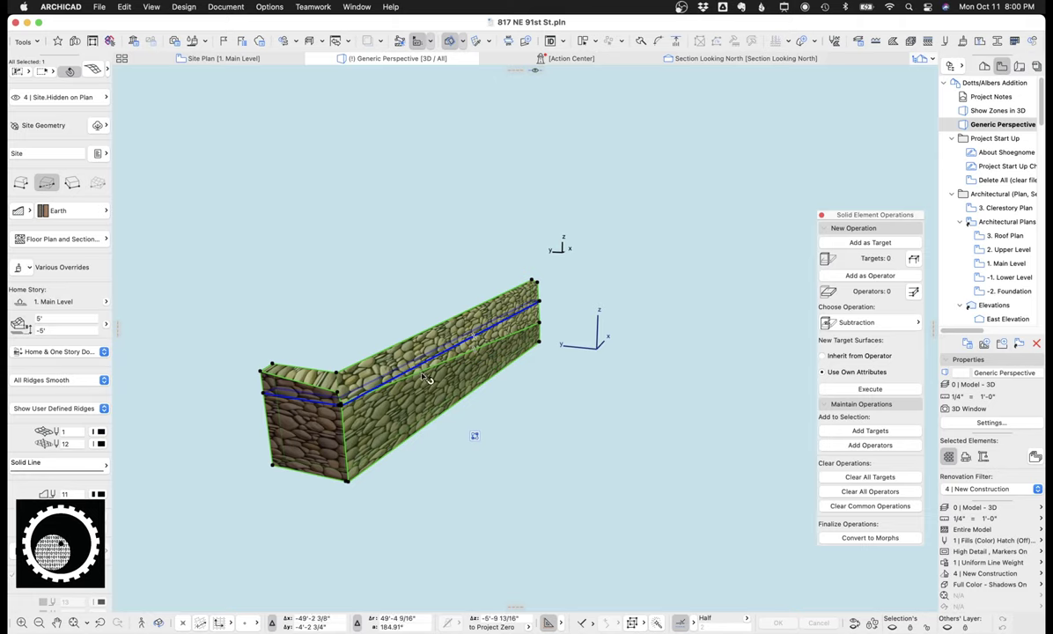
Show the whole model again and select the yard mesh to examine how its edge follows the boulder wall
key("Escape")
key("F5")
scroll(367, 354, "up", 3)
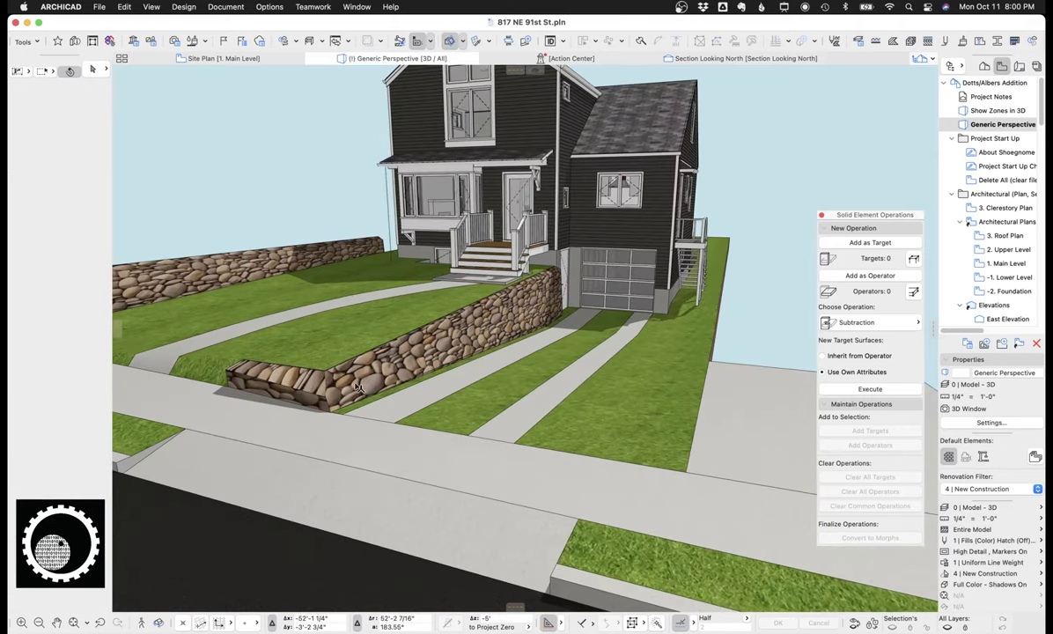
scroll(367, 354, "down", 1)
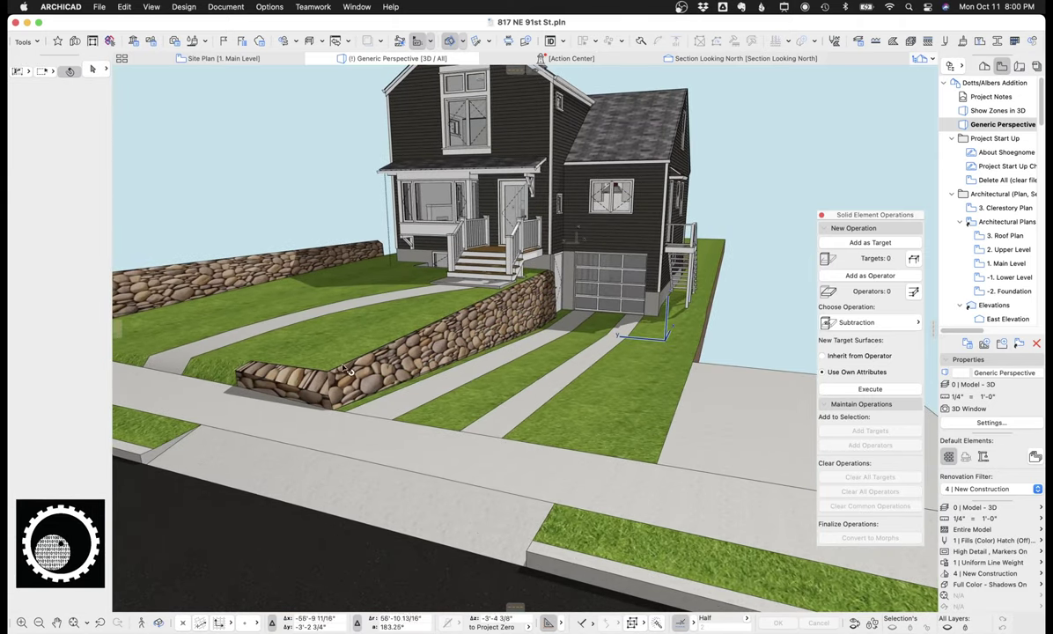
left_click(324, 317)
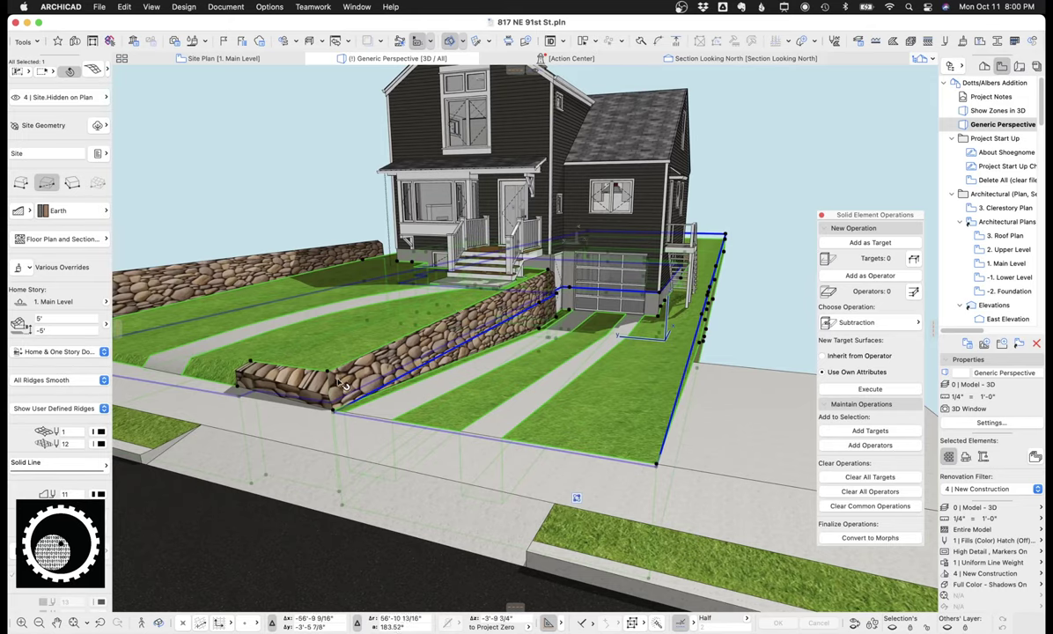
key("Escape")
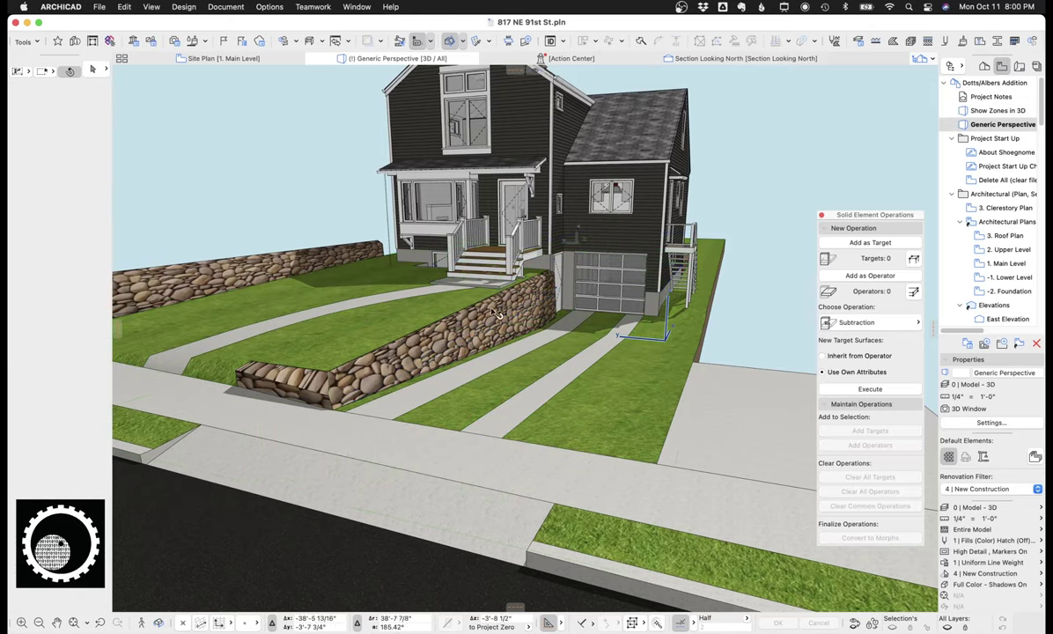
Examine the back yard's hot tub by selecting its round base column and its lid column
left_click_drag(474, 403, 340, 380)
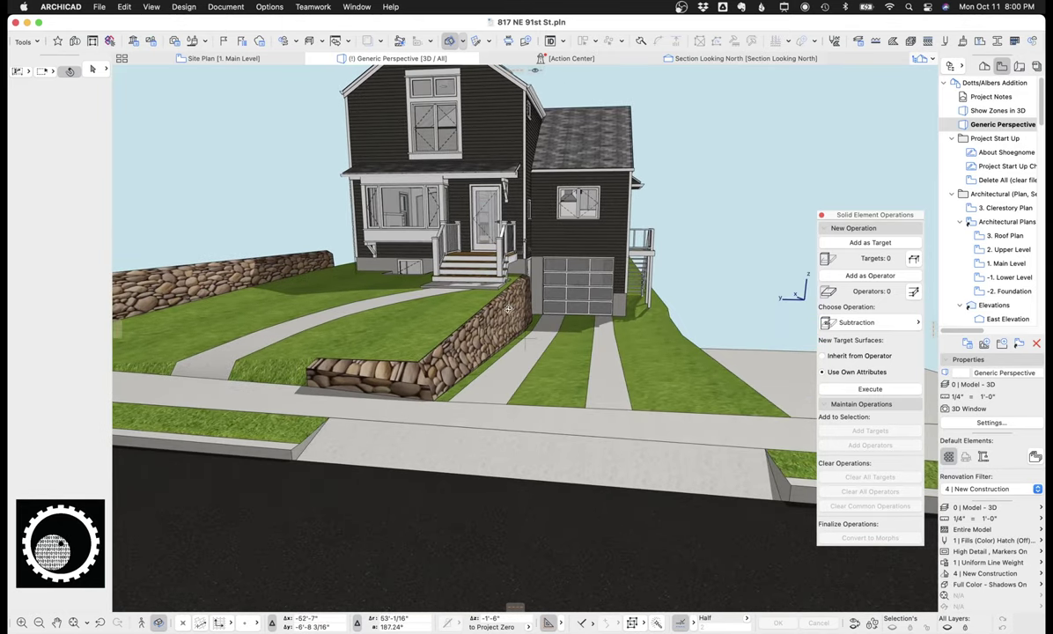
left_click_drag(414, 374, 350, 395)
scroll(349, 397, "down", 5)
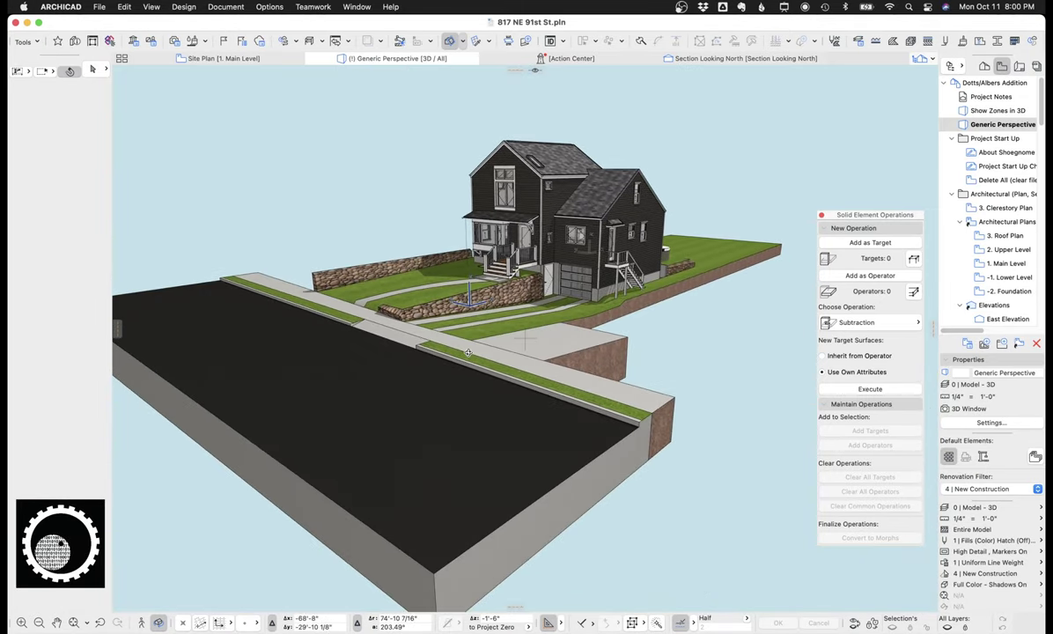
left_click_drag(499, 335, 523, 323)
scroll(523, 324, "up", 10)
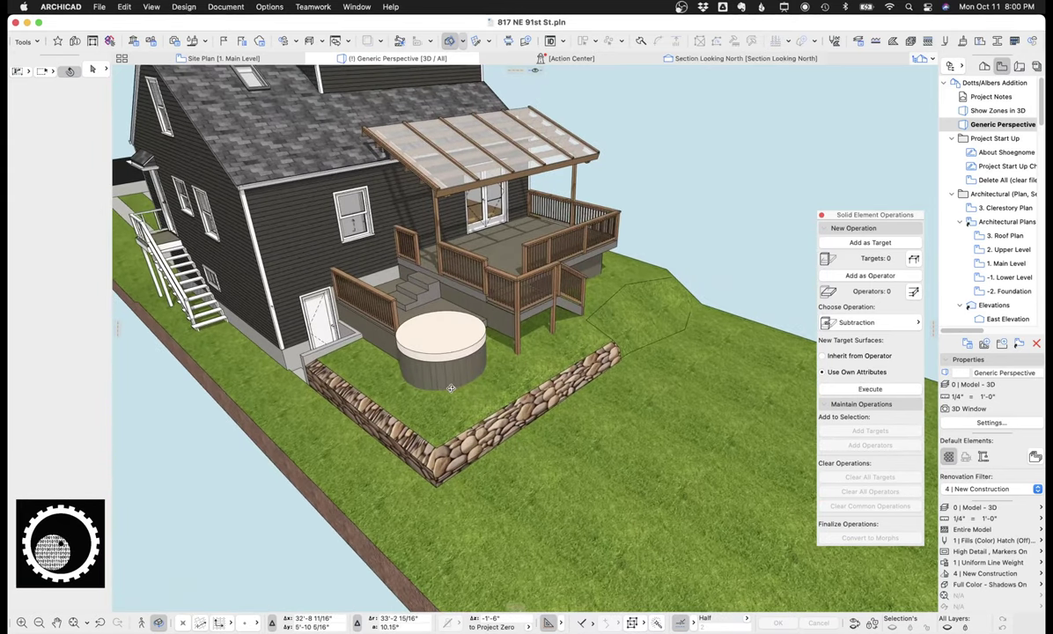
scroll(427, 340, "up", 5)
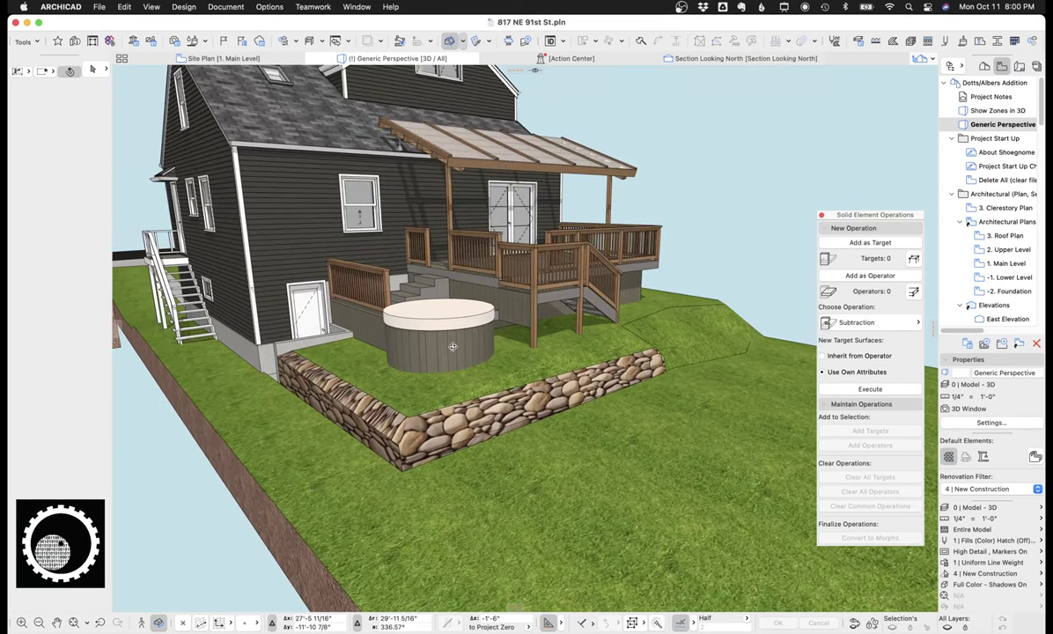
left_click(449, 339)
key("Escape")
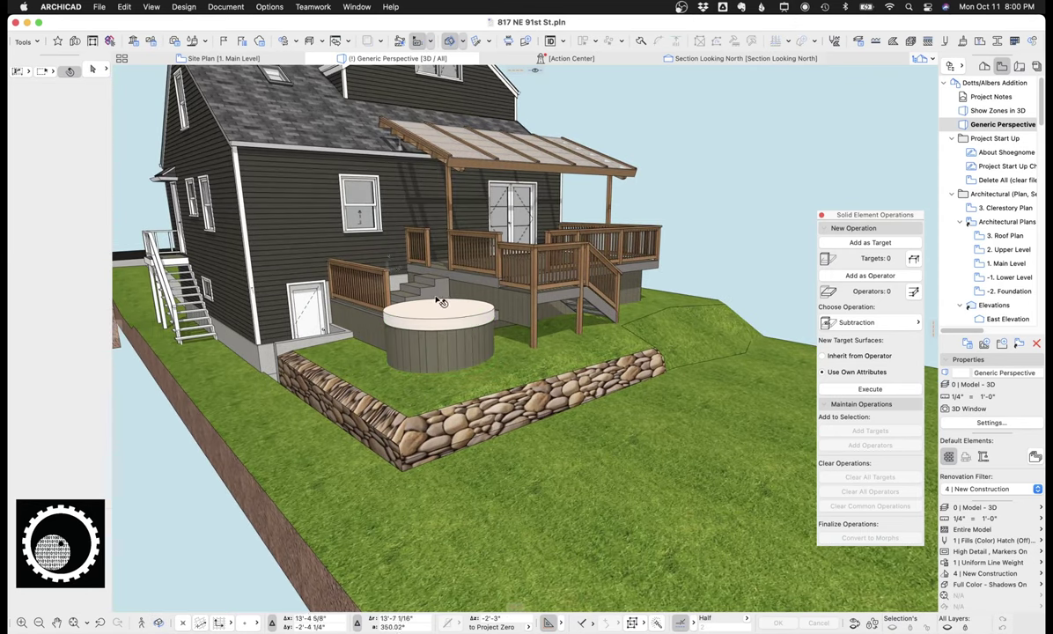
left_click(473, 352)
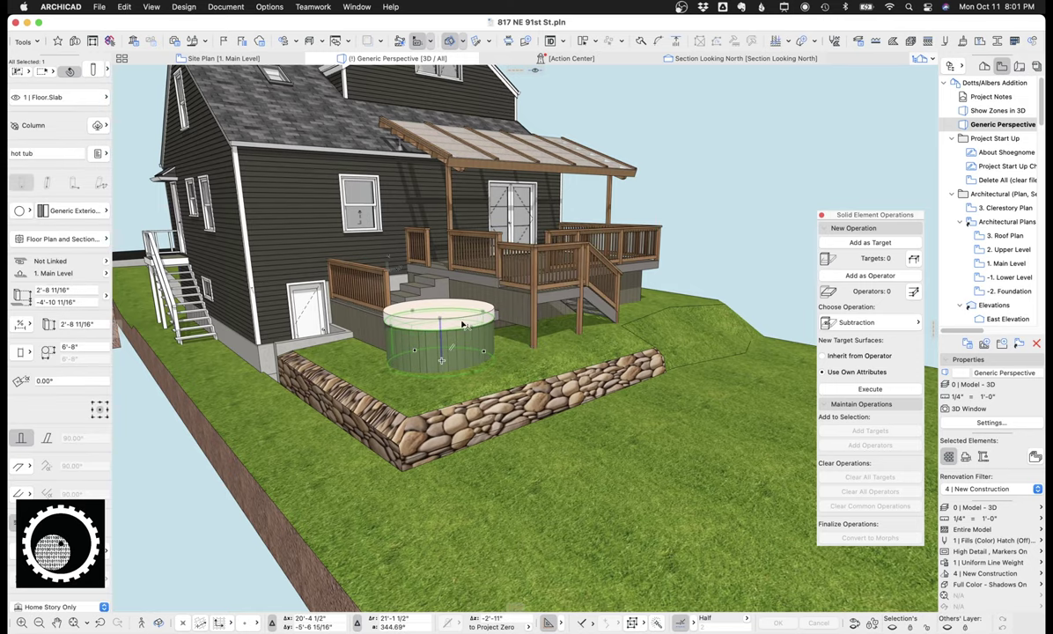
key("Escape")
left_click(464, 316)
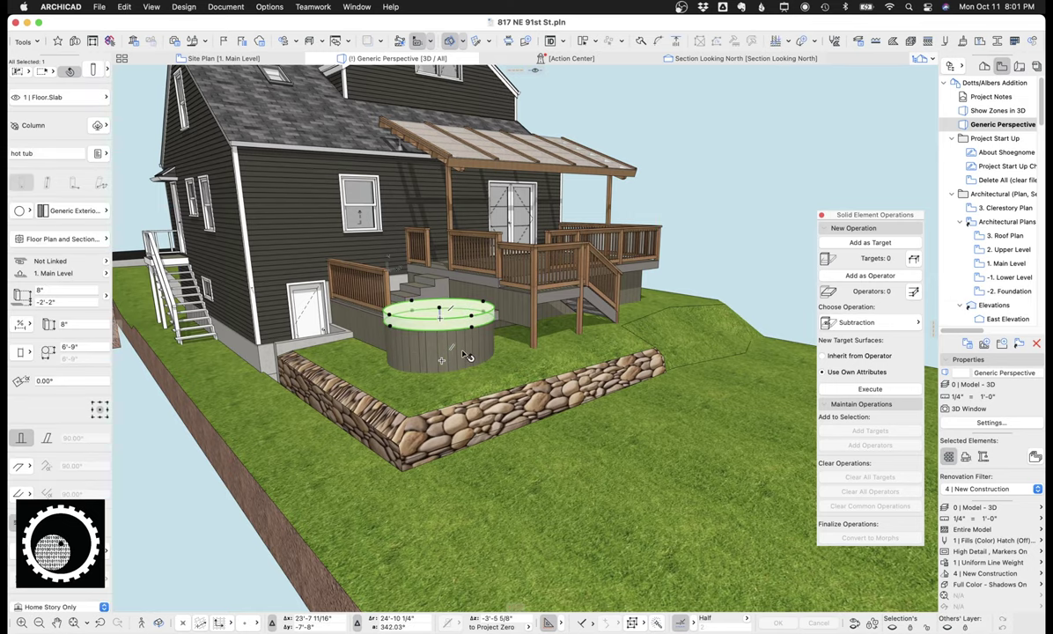
left_click(465, 354, "shift")
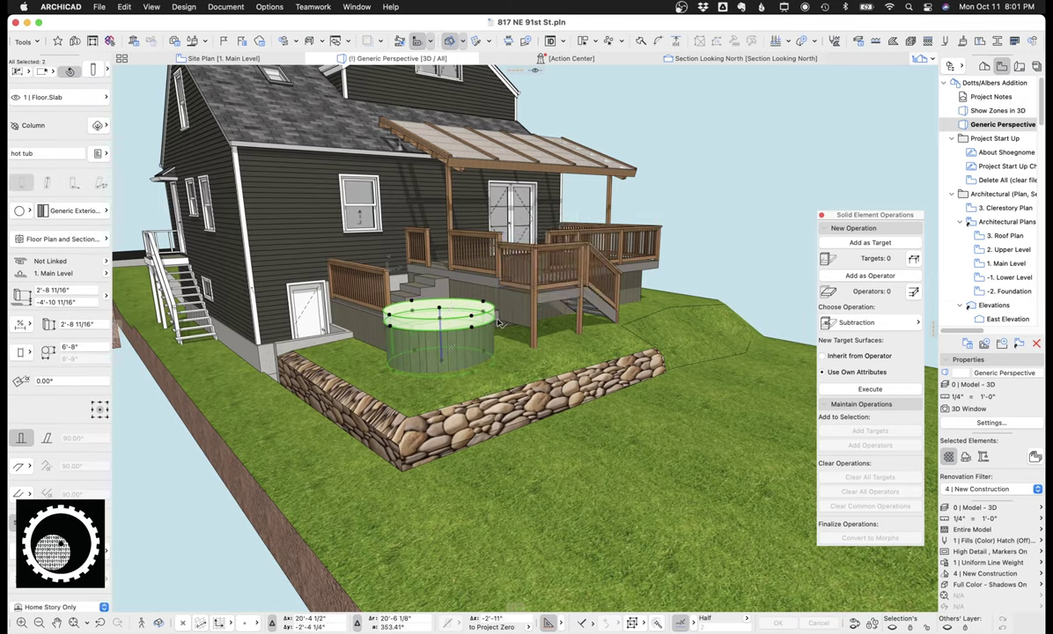
key("Escape")
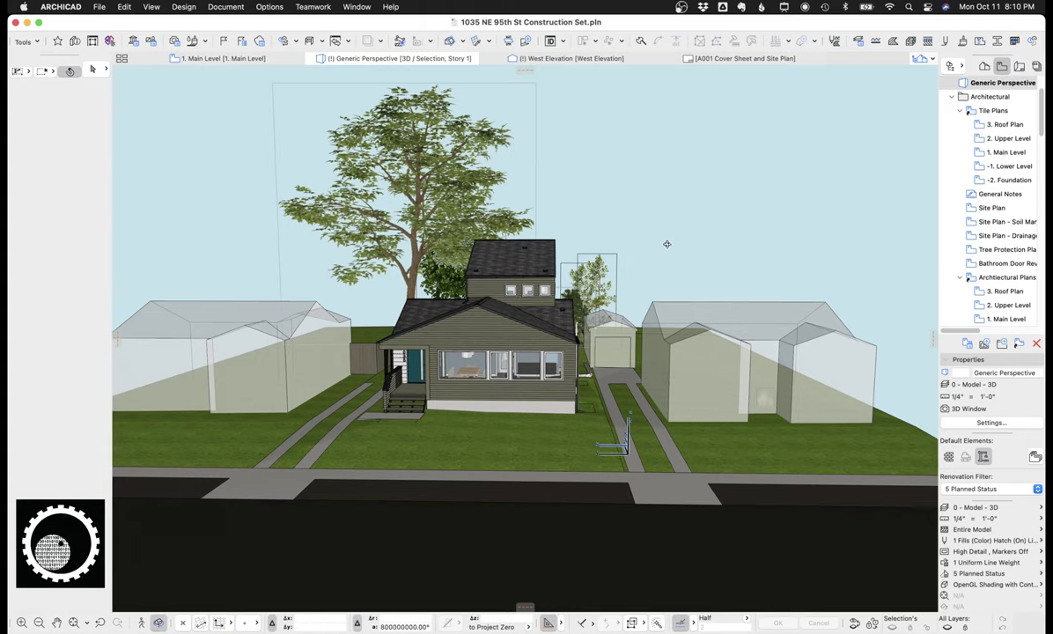
Examine the street's separate slabs by selecting the far sidewalk, planting strips, road and nearest driveway apron one at a time
middle_click_drag(667, 243, 632, 187, "shift")
middle_click_drag(459, 239, 449, 338, "shift")
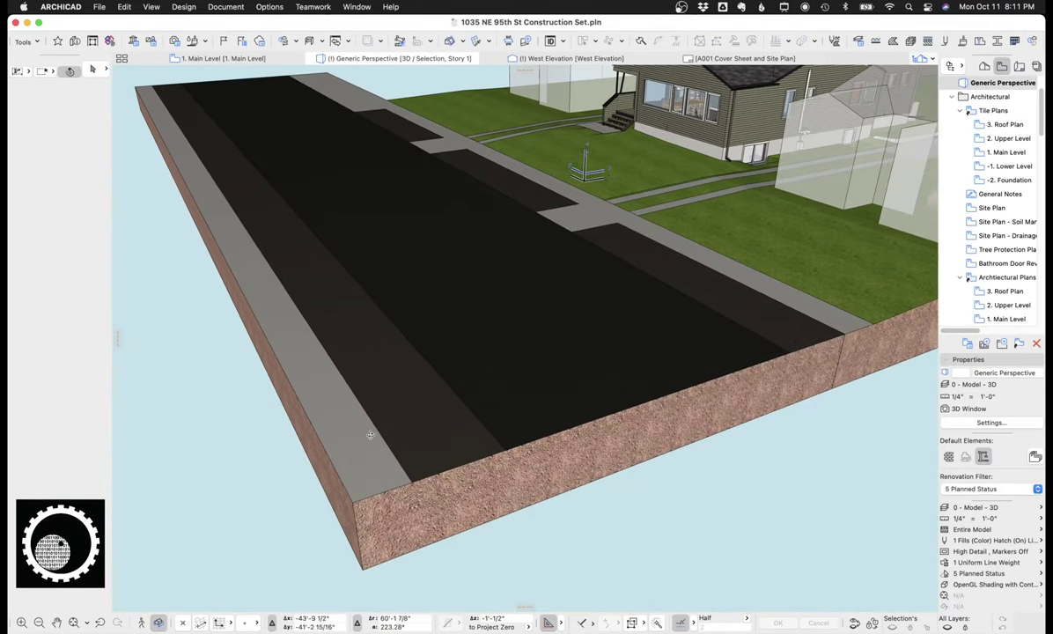
middle_click_drag(649, 284, 594, 296, "shift")
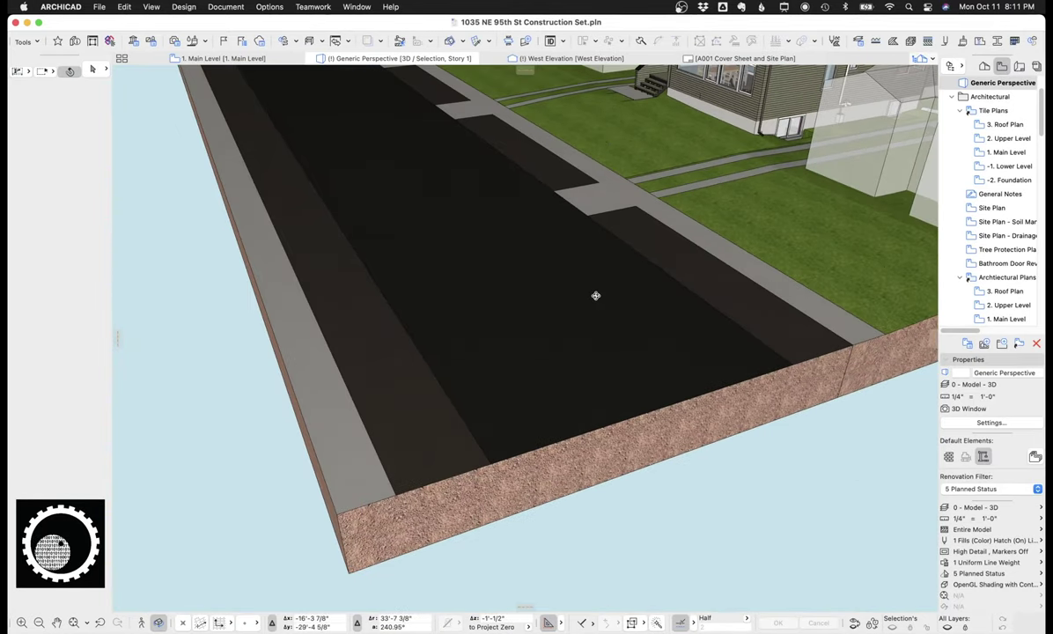
left_click(331, 411)
left_click(426, 398)
left_click(577, 348)
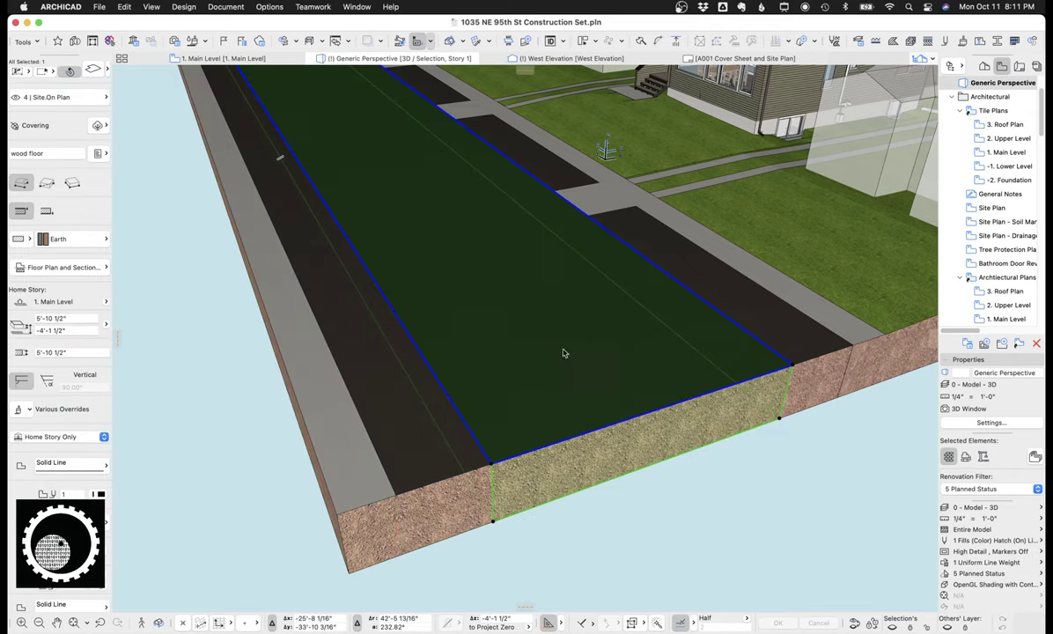
left_click(701, 281)
left_click(615, 200)
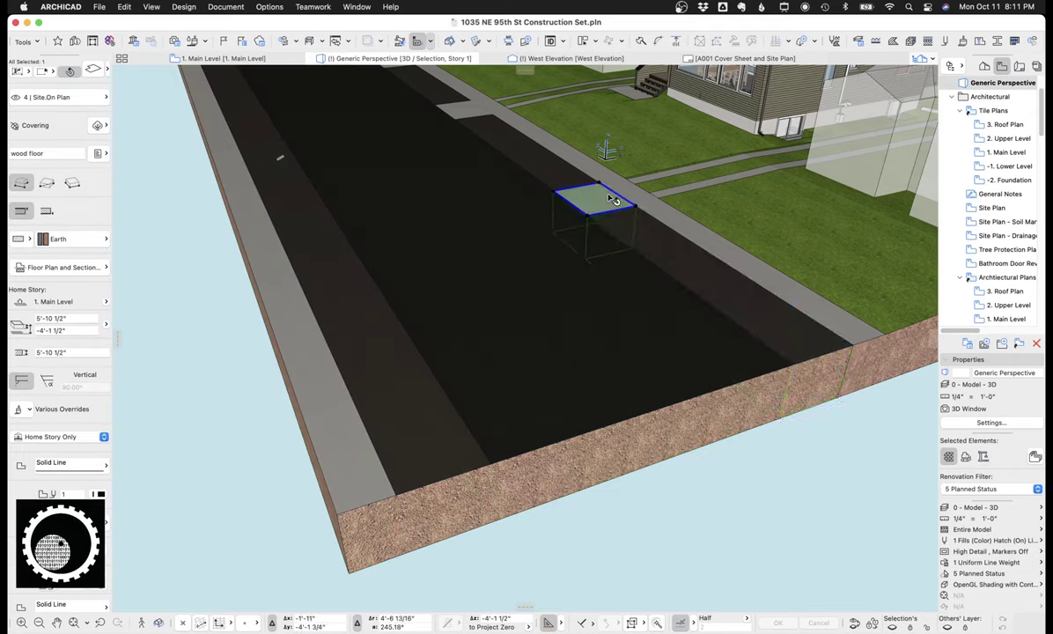
Select the remaining planting strip and driveway apron slabs along the house side of the street one by one
left_click(631, 192)
left_click(555, 158)
middle_click_drag(555, 165, 515, 284)
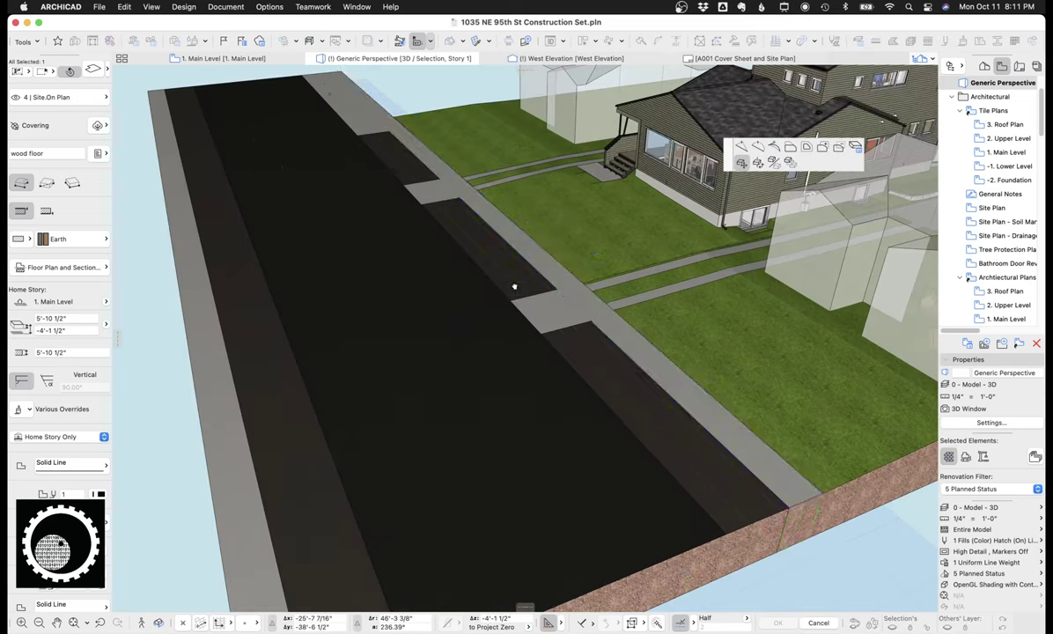
key("Escape")
key("Escape")
left_click(487, 246)
left_click(443, 198)
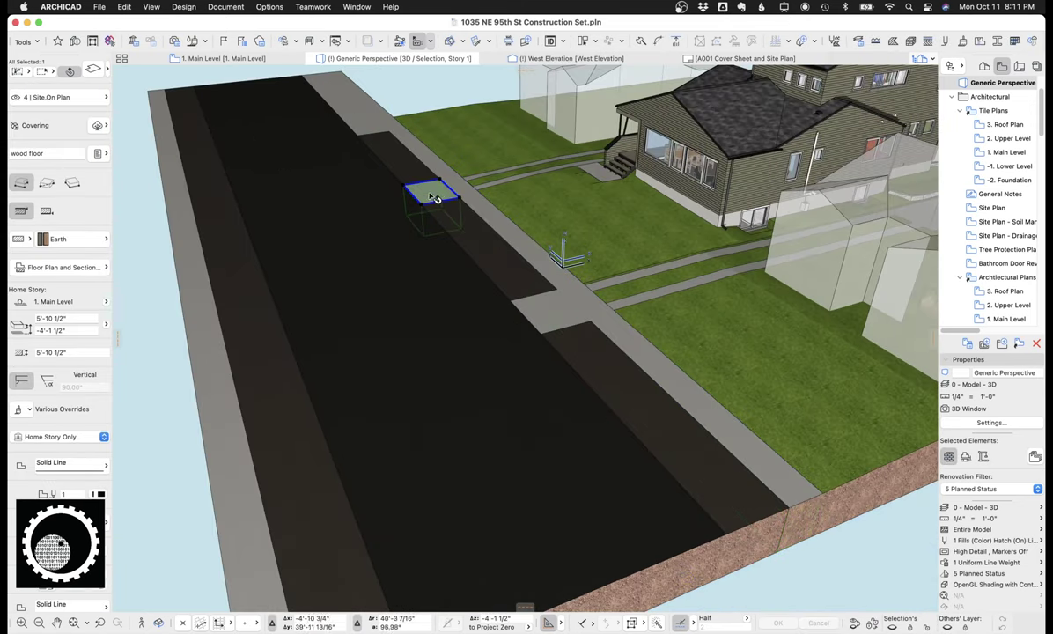
left_click(375, 143)
left_click(329, 95)
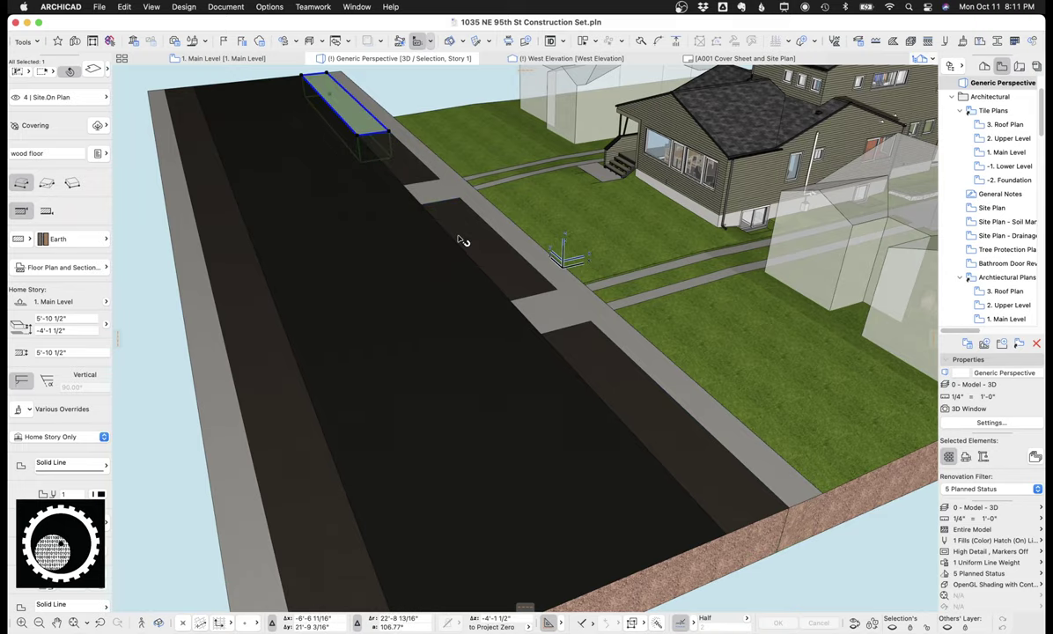
Select the slab forming the two concrete driveway strips beside the front steps to examine its outline
scroll(531, 282, "up", 10)
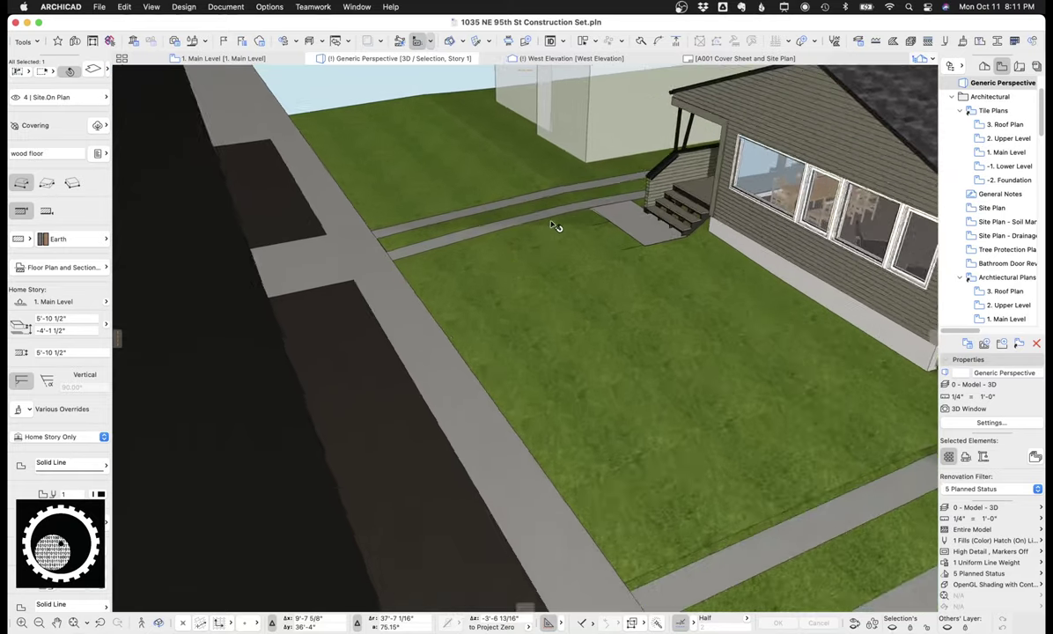
scroll(555, 226, "up", 5)
scroll(414, 237, "up", 5)
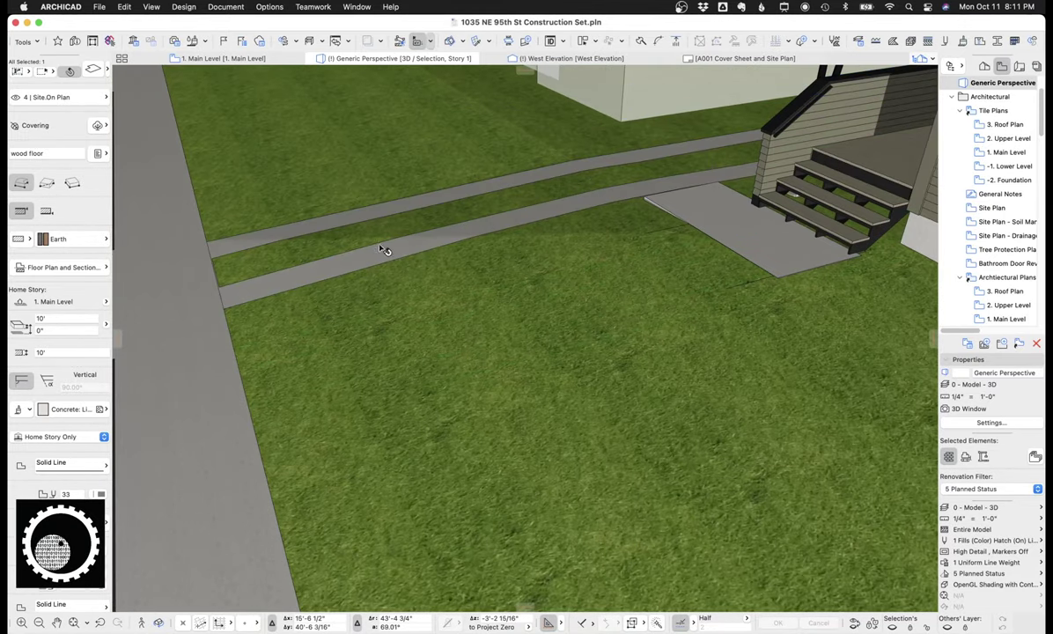
left_click_drag(384, 251, 369, 184)
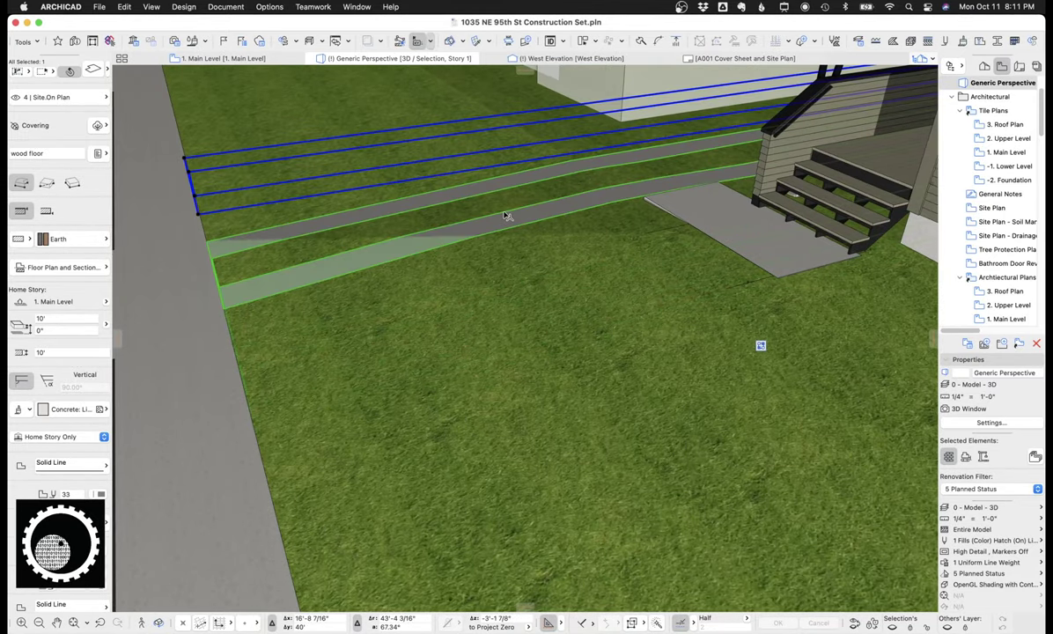
Select the concrete landing slab at the foot of the front steps to examine it, and clear the selection
middle_click_drag(637, 228, 603, 239)
left_click(670, 236)
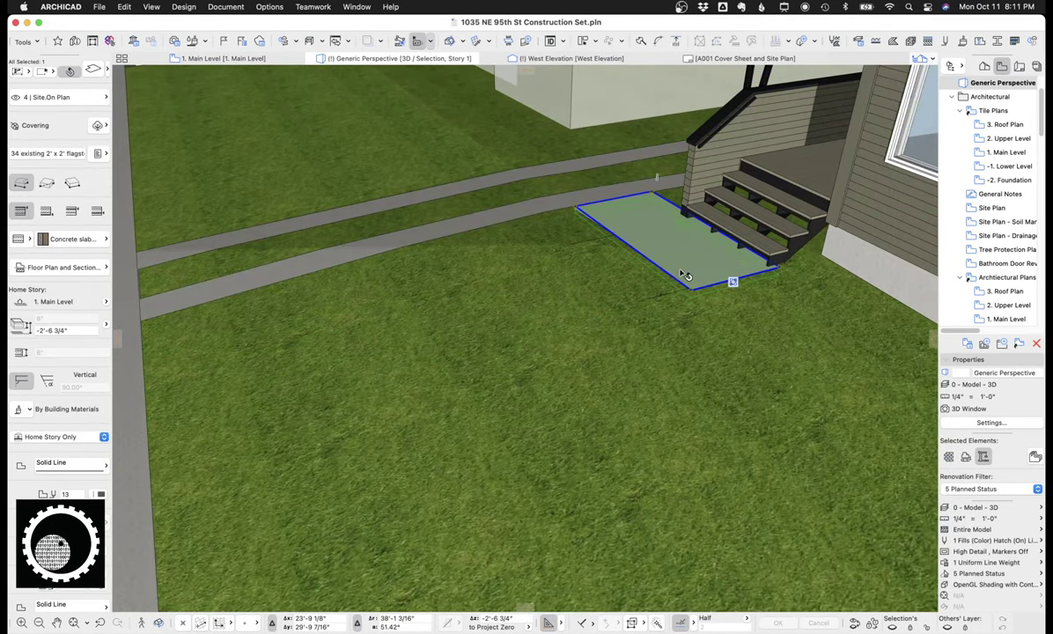
key("Escape")
Select the corner segment of the stone wall beside the driveway and try a vertical profile in place of the slanted one
middle_click_drag(661, 271, 669, 419, "shift")
left_click(658, 424)
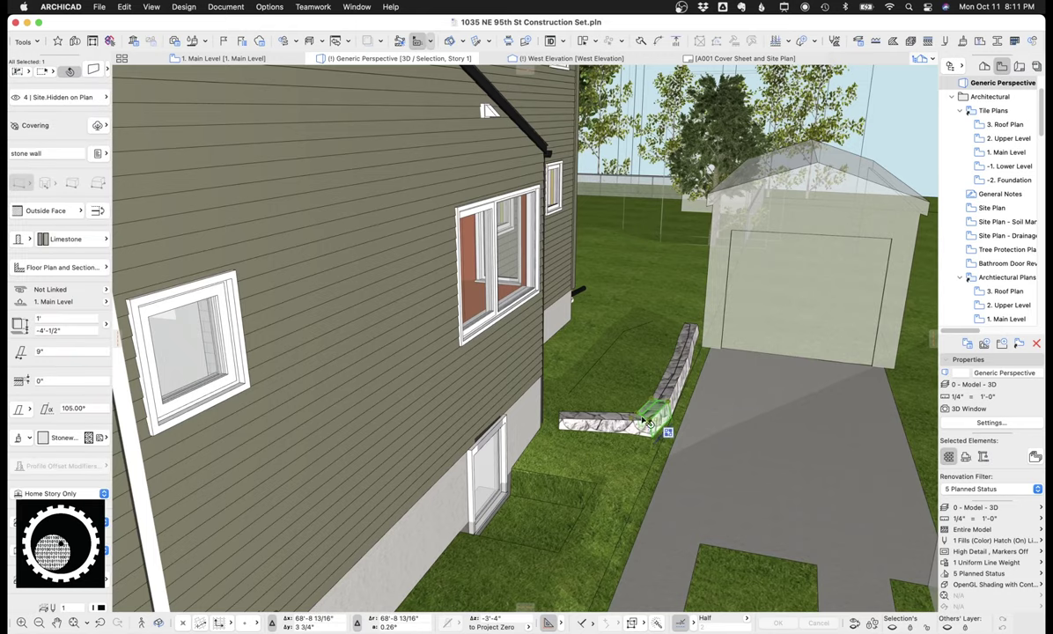
scroll(665, 423, "up", 5)
scroll(670, 422, "up", 2)
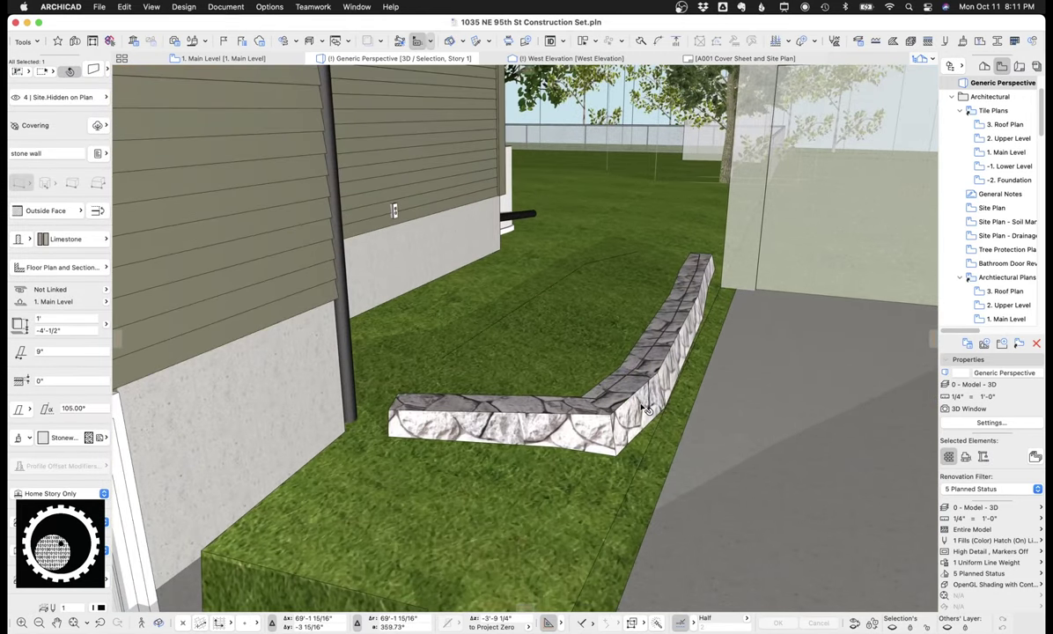
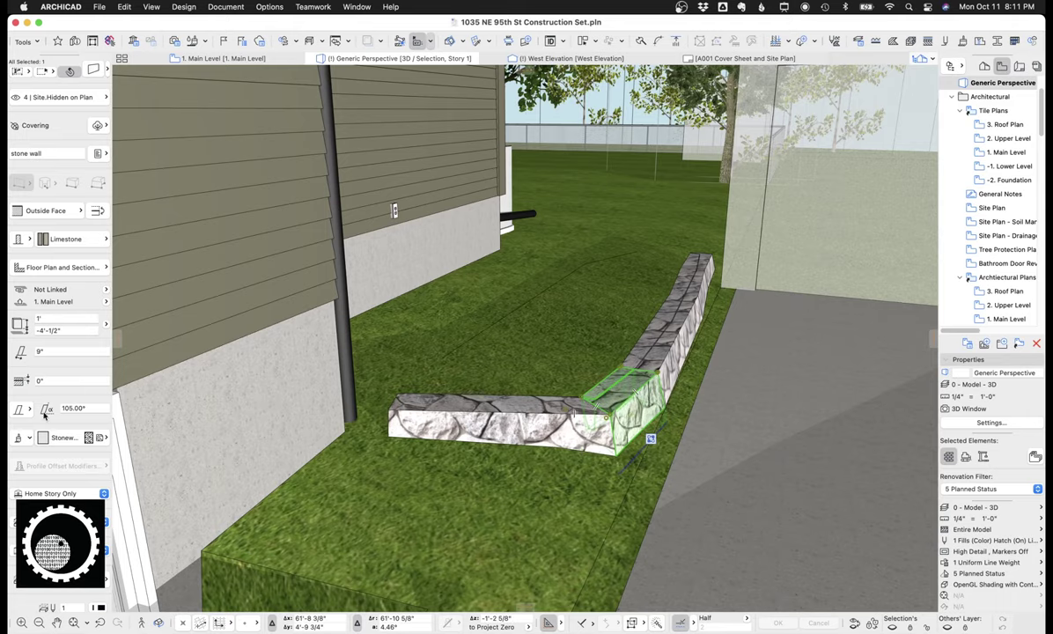
left_click(45, 410)
left_click(43, 412)
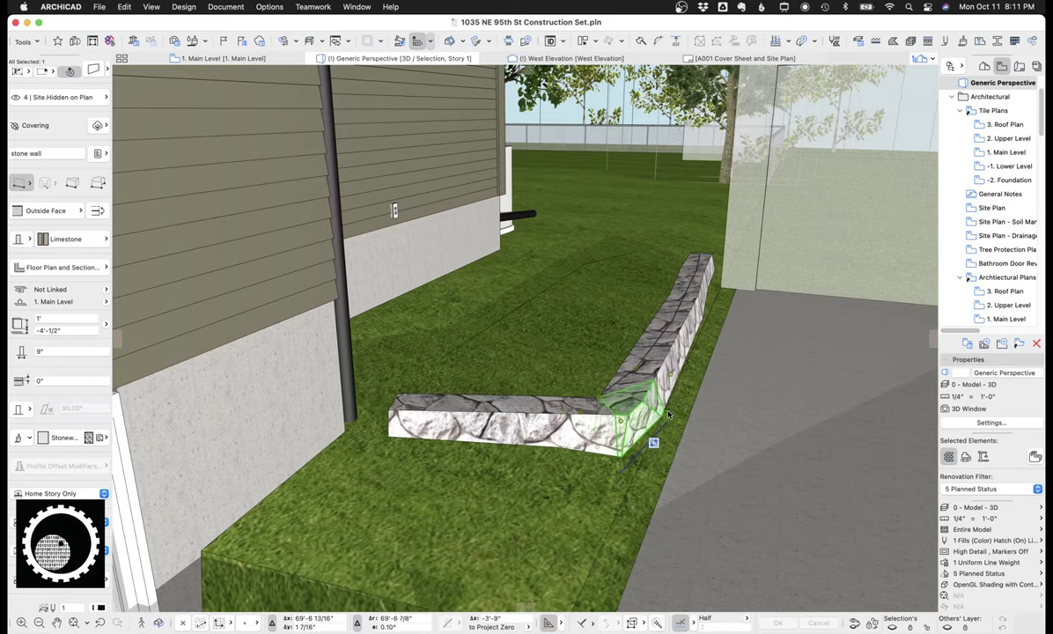
Select the stone wall's corner and front segments together to examine how they join, and clear the selection
scroll(669, 414, "up", 2)
left_click(565, 426)
left_click(480, 422, "shift")
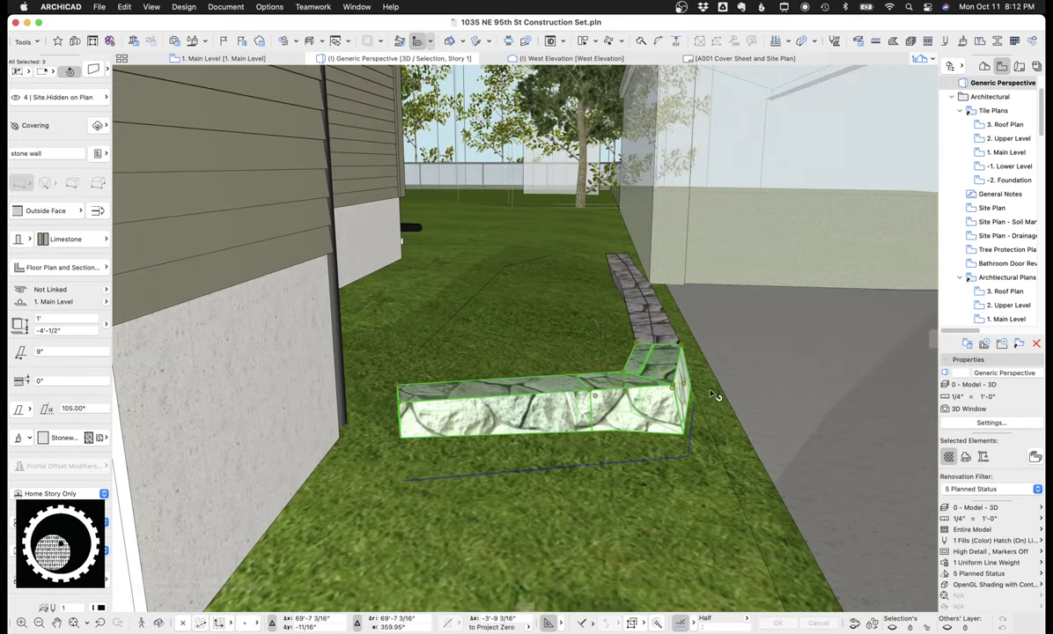
key("Escape")
Open the object settings of the tall deciduous tree in the back yard behind the house
middle_click_drag(793, 374, 617, 317, "shift")
scroll(550, 389, "down", 12)
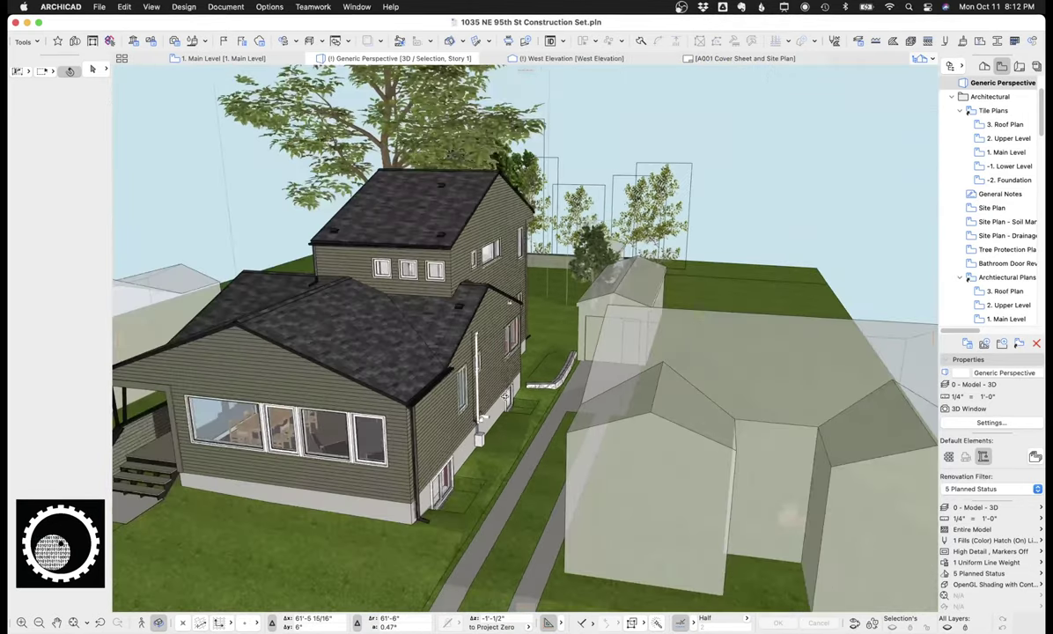
middle_click_drag(548, 390, 201, 426)
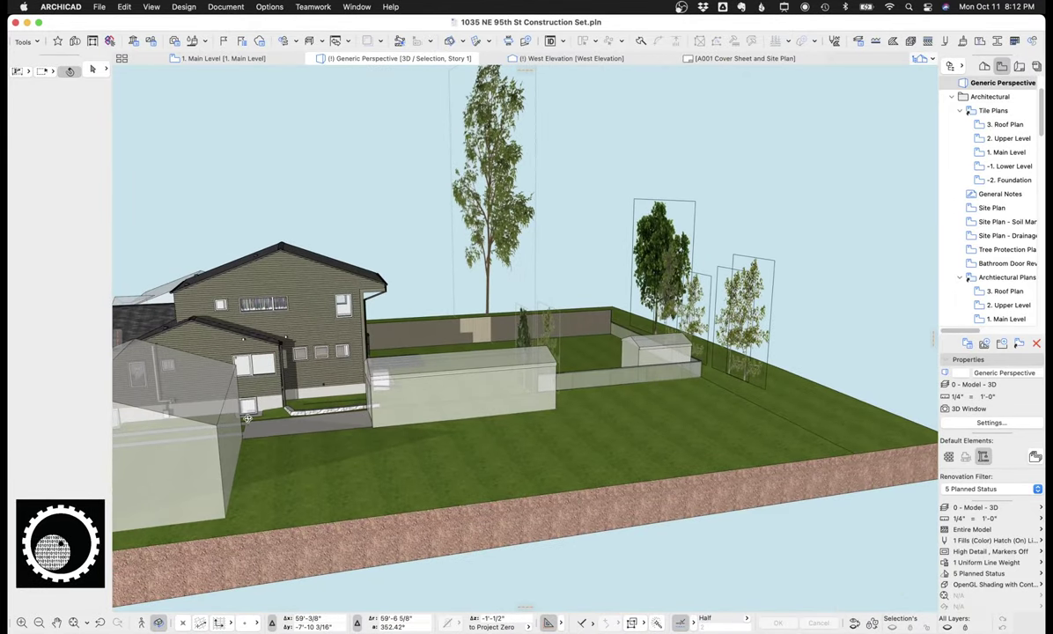
scroll(604, 296, "up", 4)
middle_click_drag(604, 296, 488, 293)
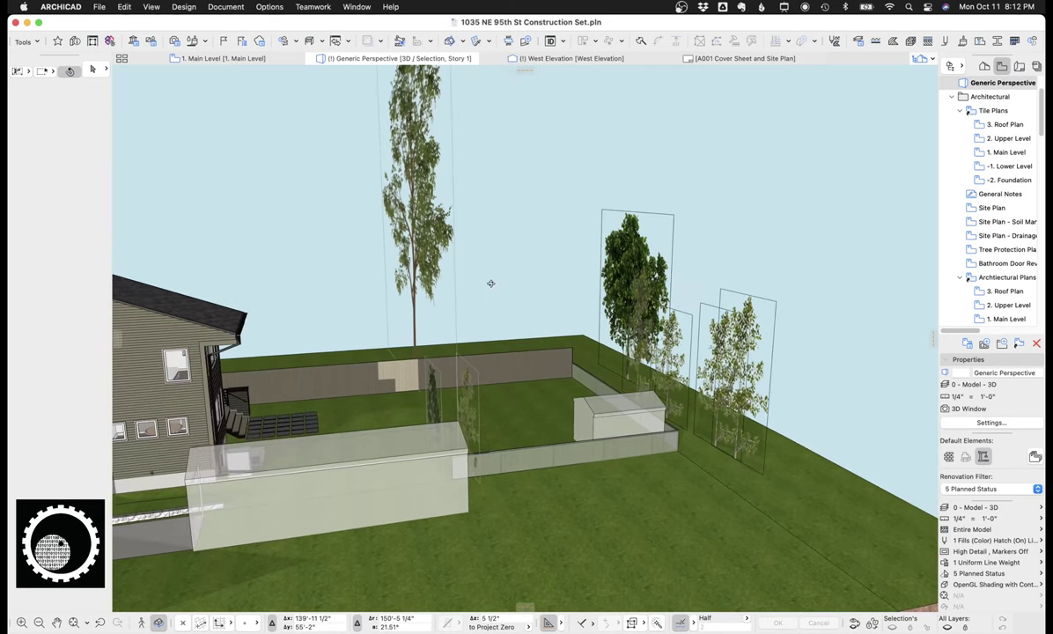
left_click(427, 232)
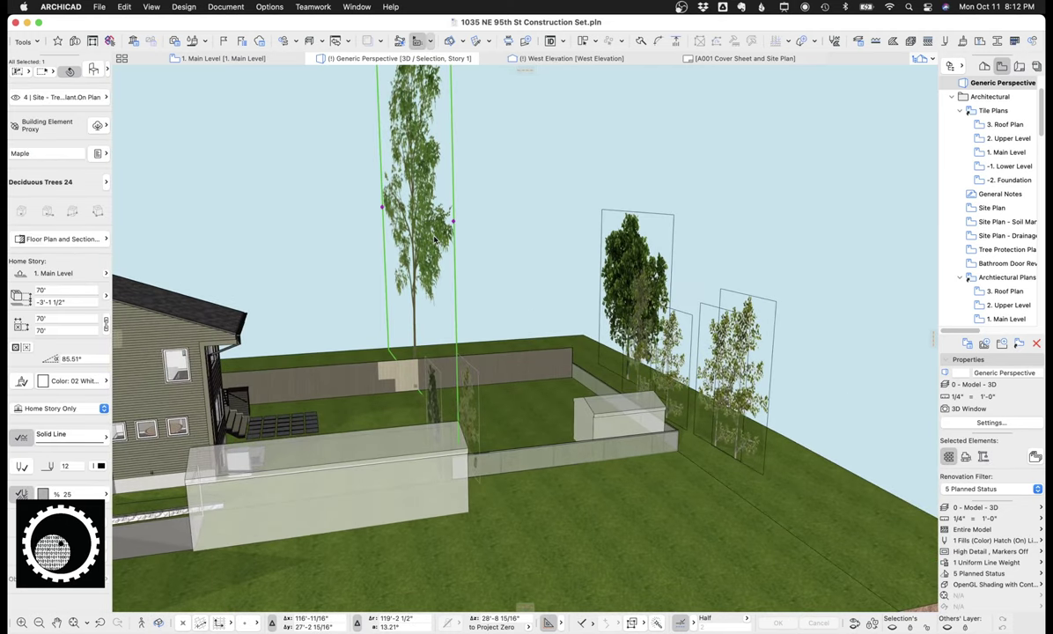
double_click(434, 238)
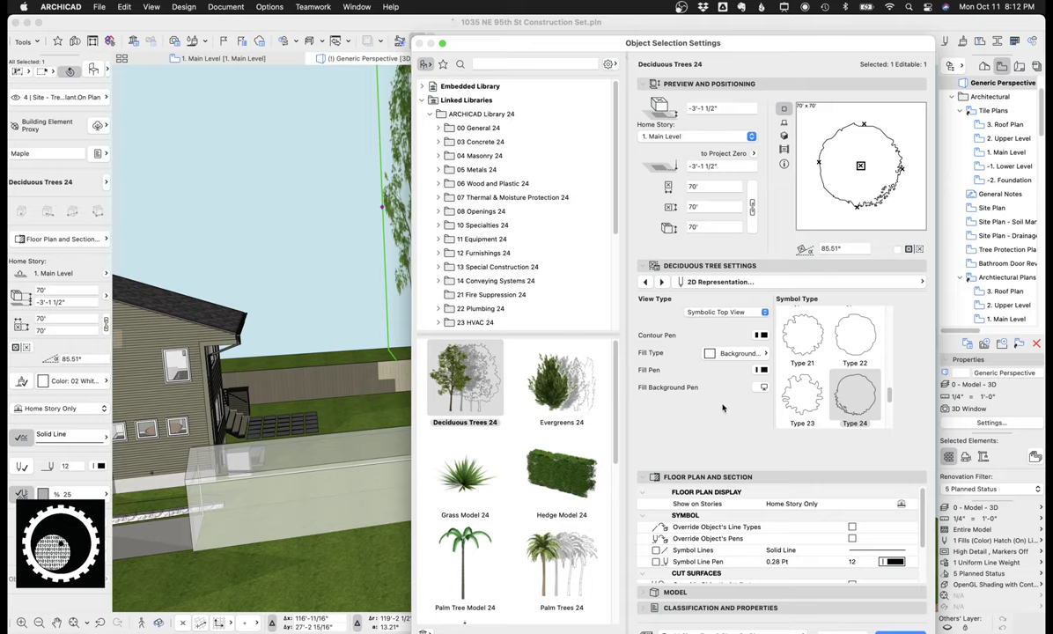
Show the tree's preview in 3D and switch its 3D picture through Autumn and Winter to Foggy
left_click(664, 284)
left_click(647, 283)
left_click(663, 283)
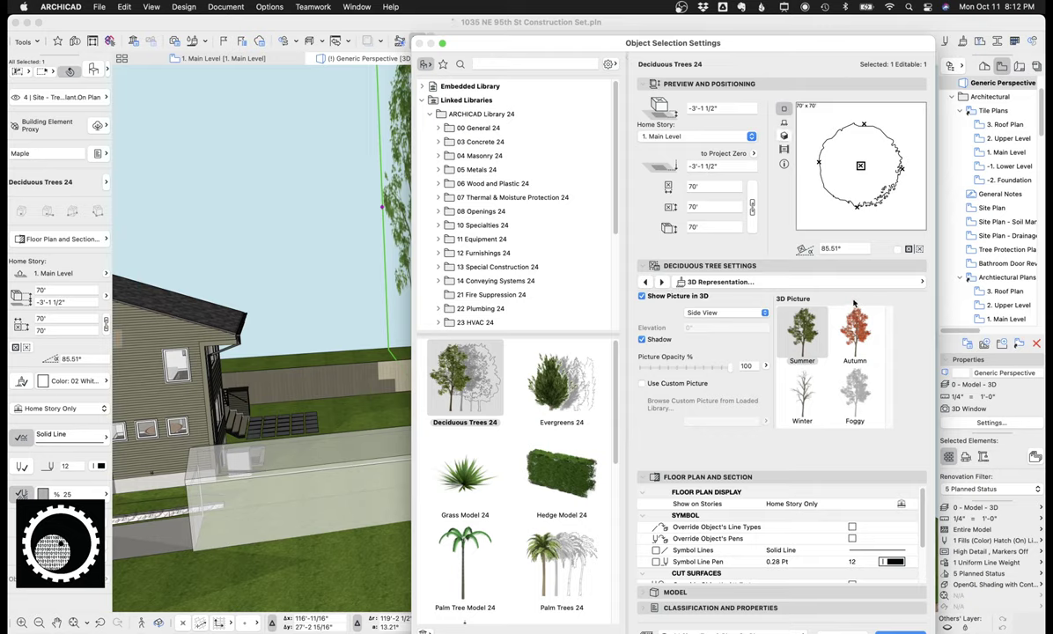
left_click(784, 136)
left_click(853, 328)
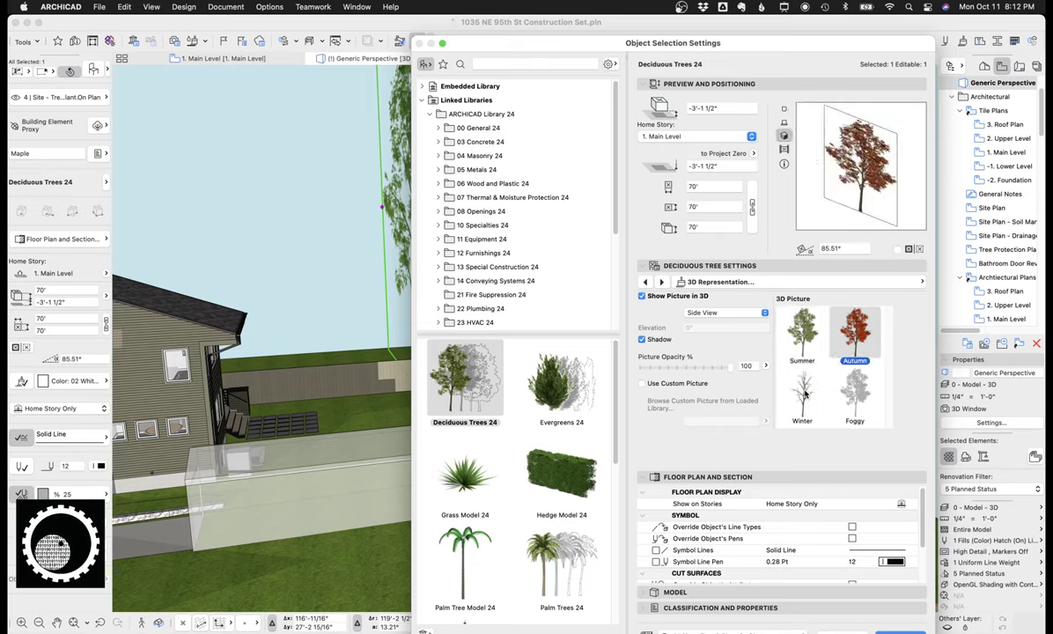
left_click(799, 388)
left_click(835, 378)
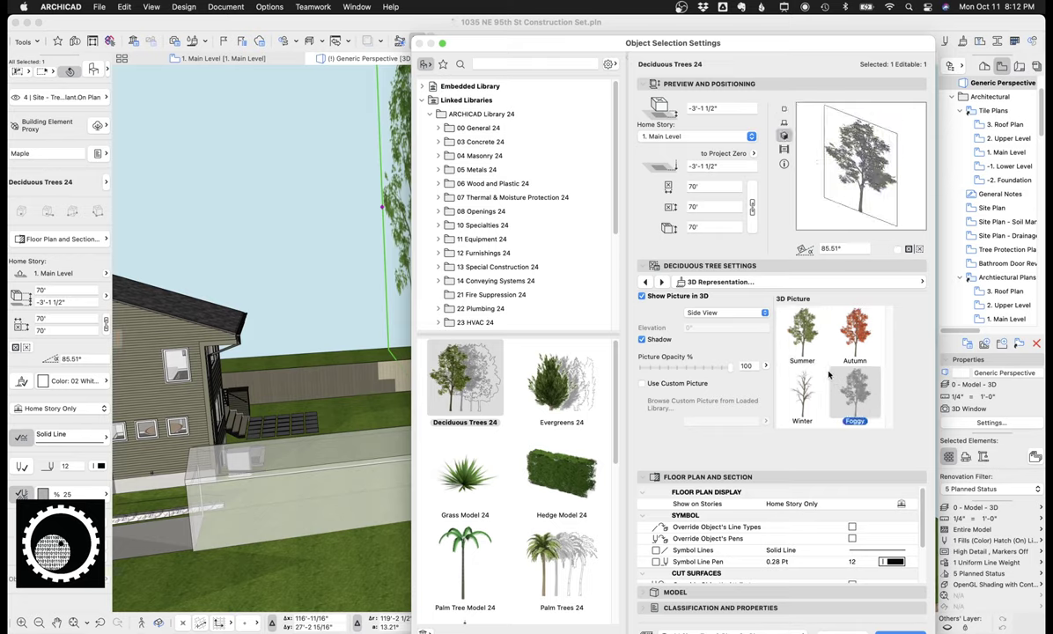
Try the Birch, Beech and Cherry tree types, settle on Linden, and return to the 2D representation settings
left_click(646, 282)
left_click(647, 282)
left_click(727, 328)
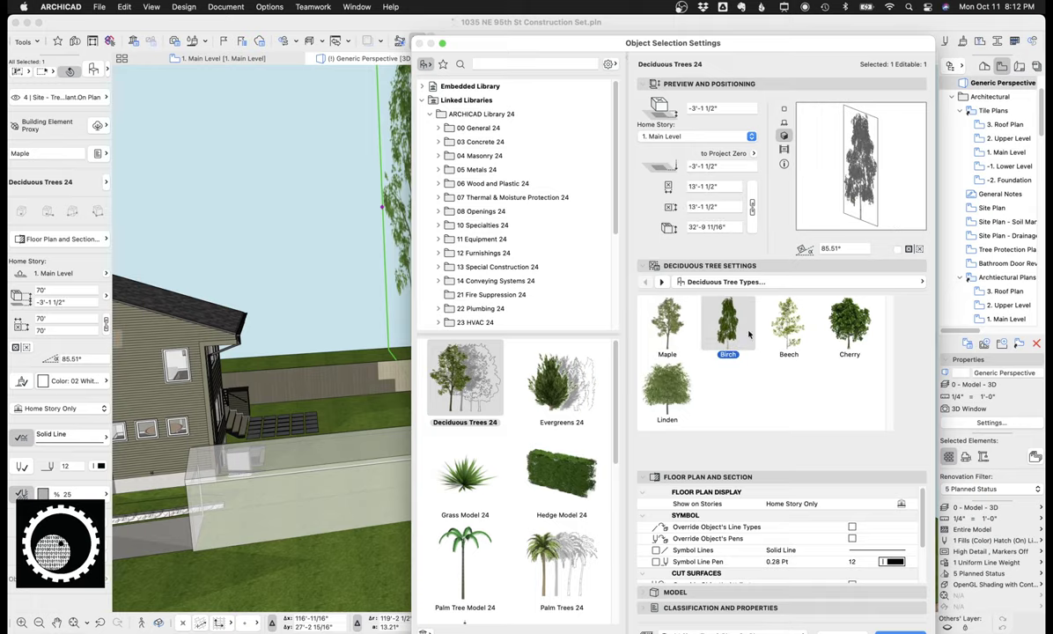
left_click(788, 327)
left_click(849, 327)
left_click(680, 394)
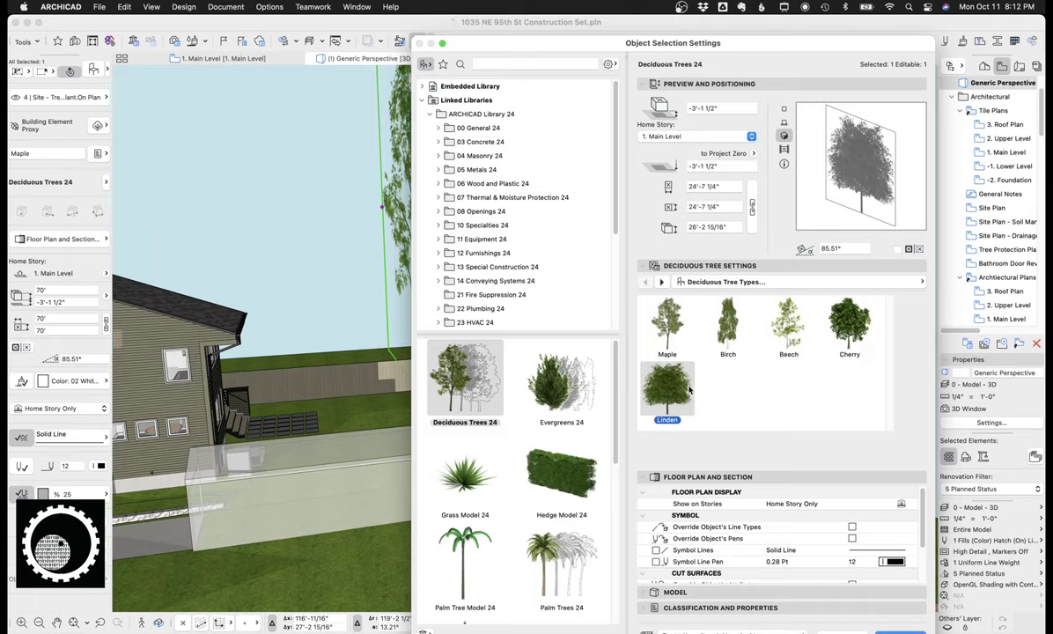
left_click(661, 281)
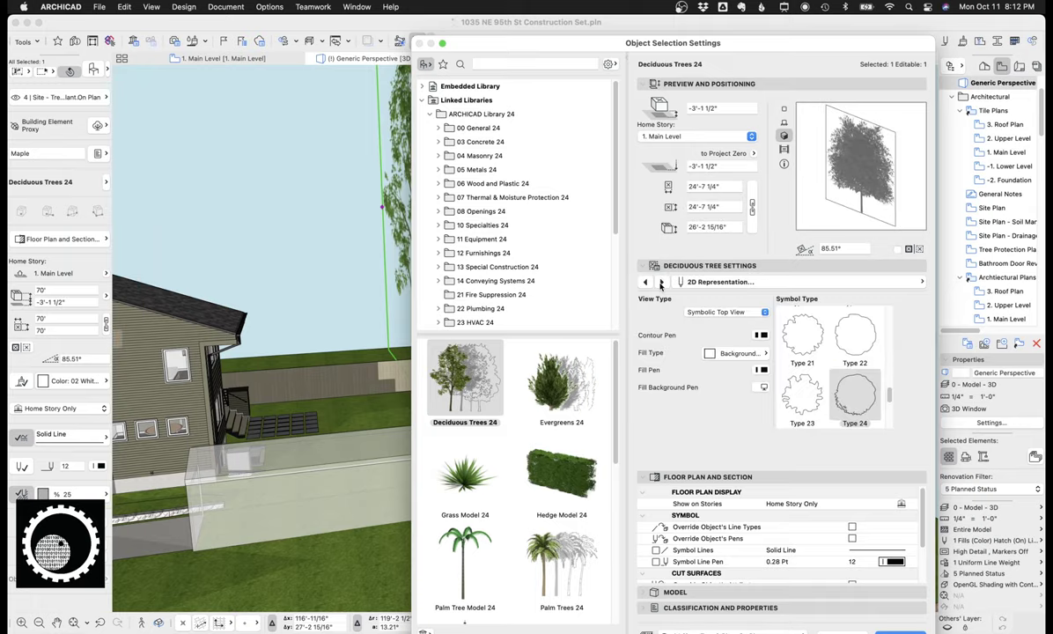
Try to replace the small serviceberry tree behind the transparent neighboring building with the Shrubs 24 library object
key("Return")
left_click(482, 400)
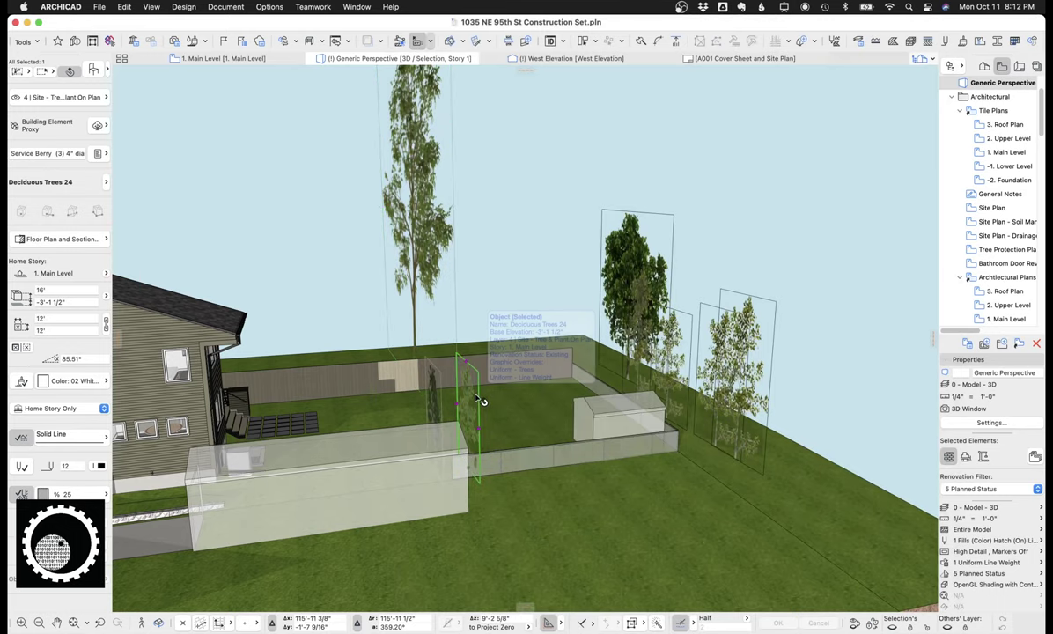
key("super+t")
scroll(541, 512, "down", 5)
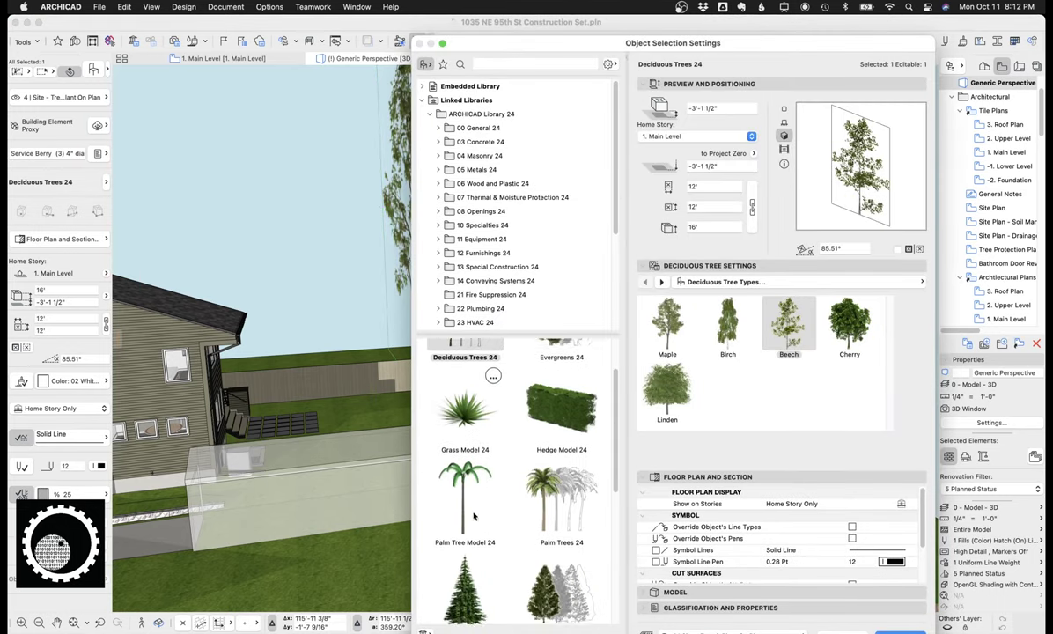
scroll(541, 512, "down", 3)
left_click(465, 392)
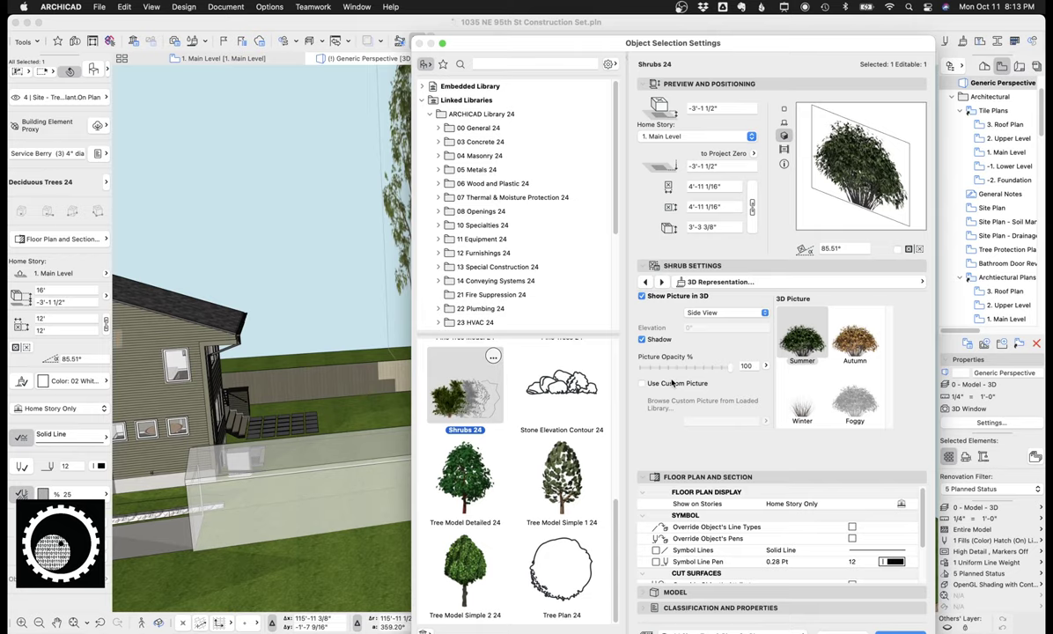
Turn on a custom picture for the shrub and try Ornamental Grass v1.png, Ornamental Grass v3.png and Bamboo v1.png
left_click(644, 384)
left_click(764, 422)
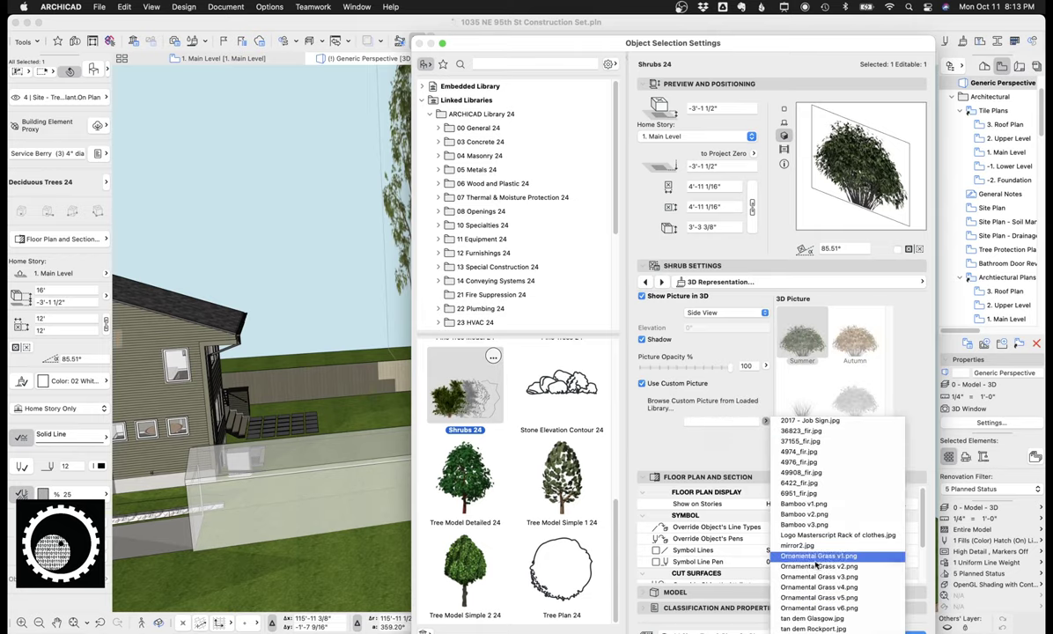
left_click(818, 556)
left_click(766, 421)
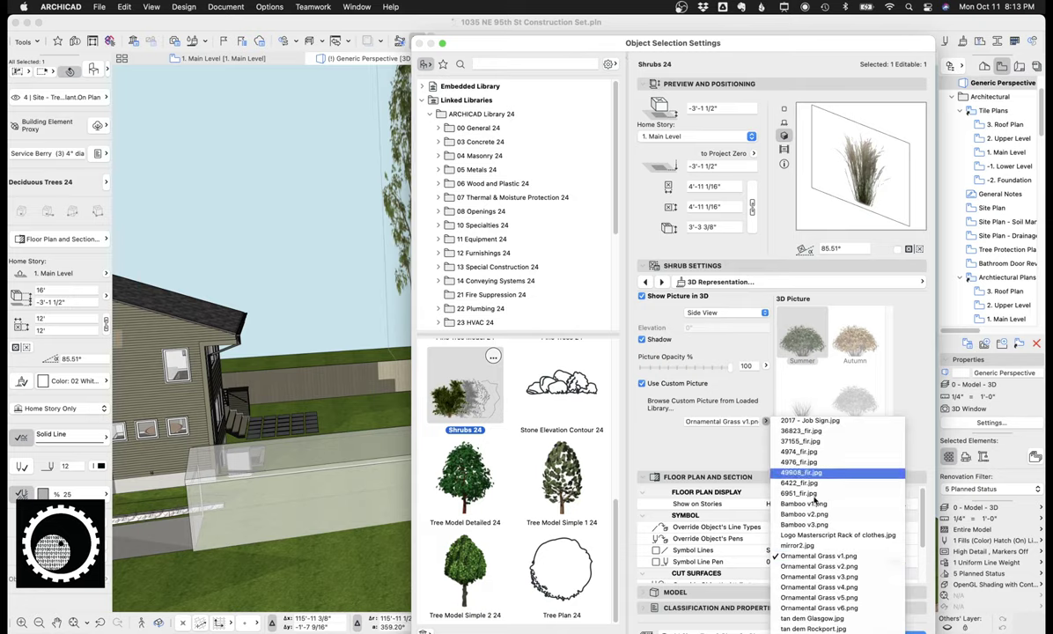
left_click(792, 456)
left_click(766, 421)
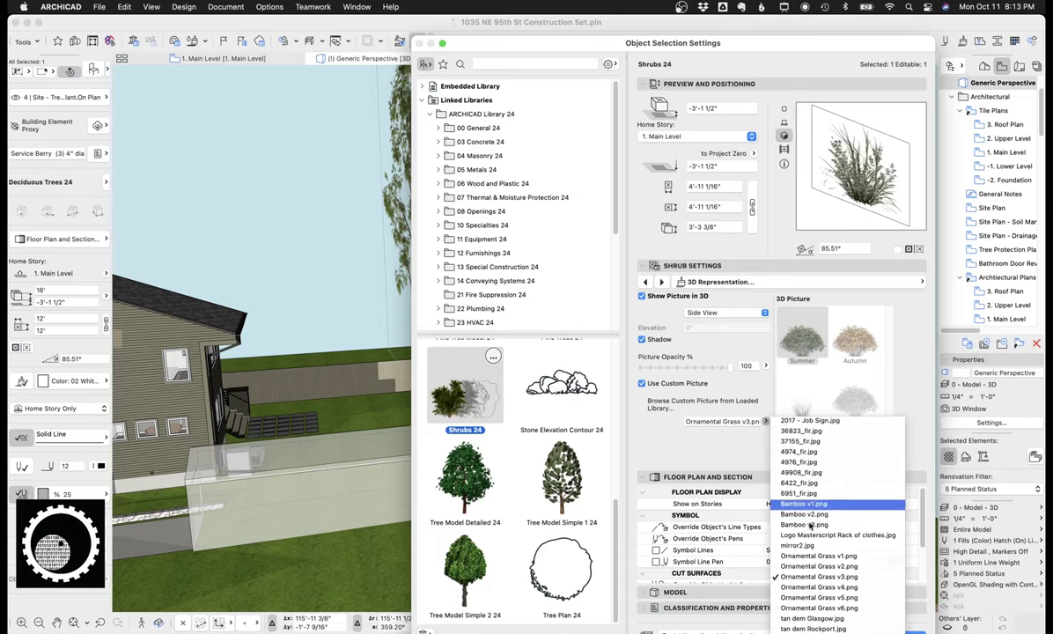
left_click(776, 566)
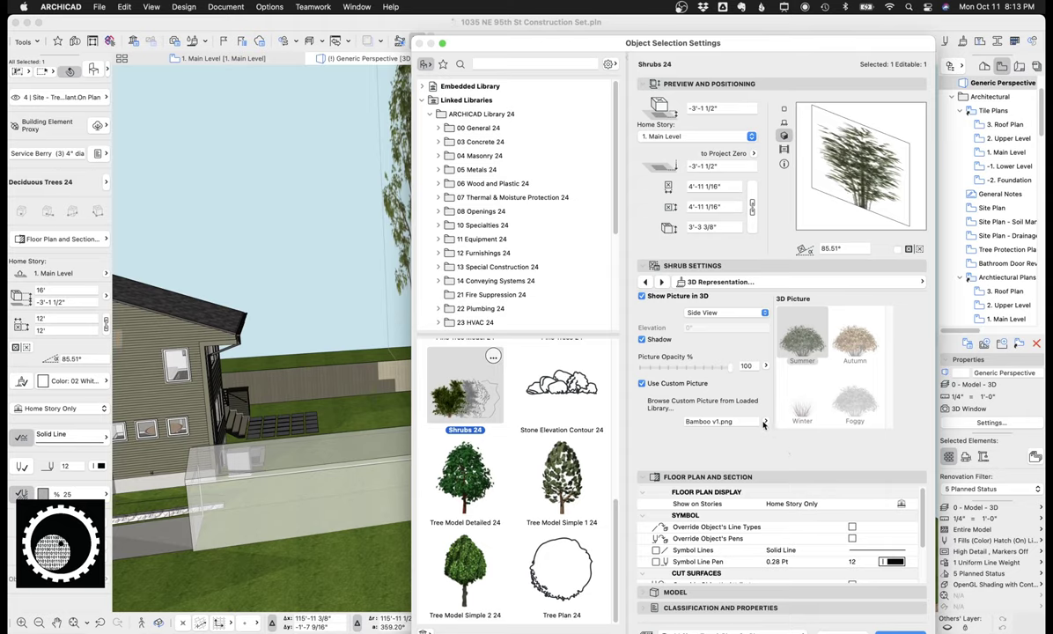
Preview the shrub with Bamboo v2.png, Ornamental Grass v4.png and Ornamental Grass v5.png, and discard the object changes
left_click(764, 422)
left_click(773, 484)
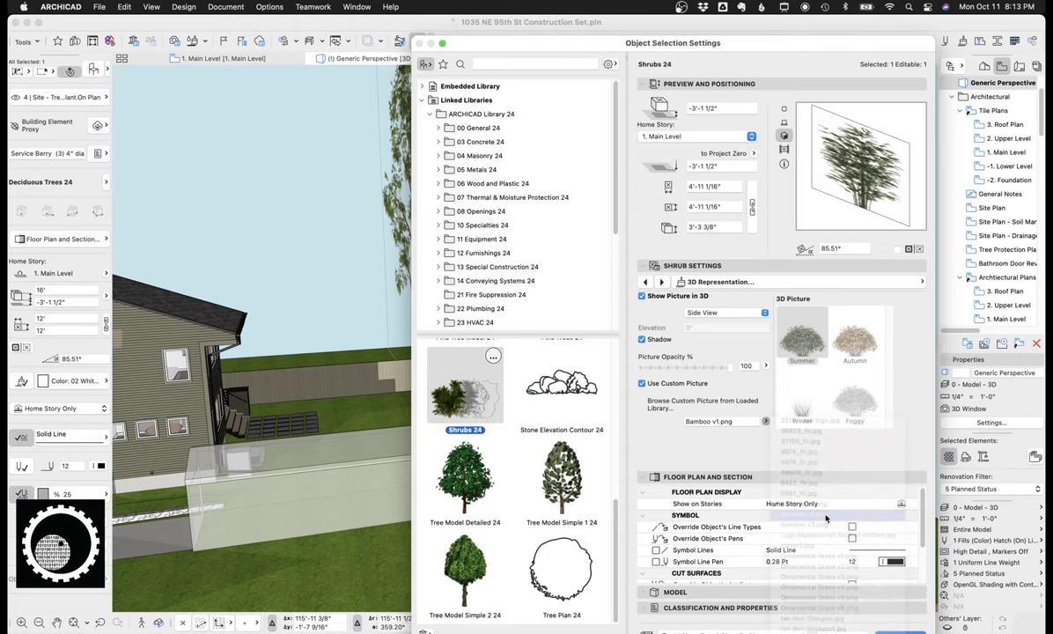
left_click(765, 421)
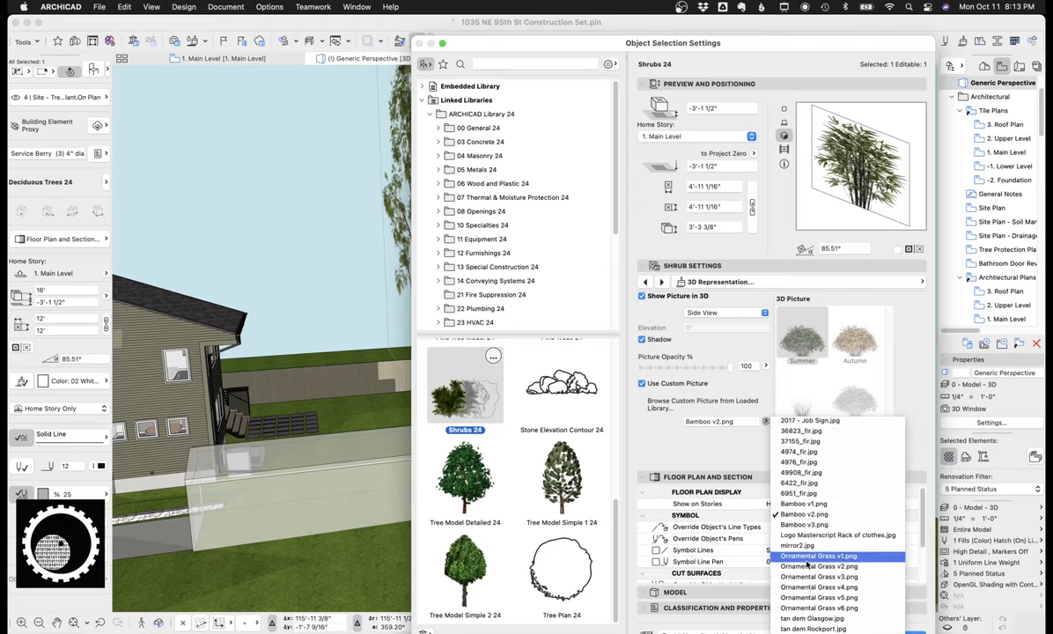
left_click(815, 588)
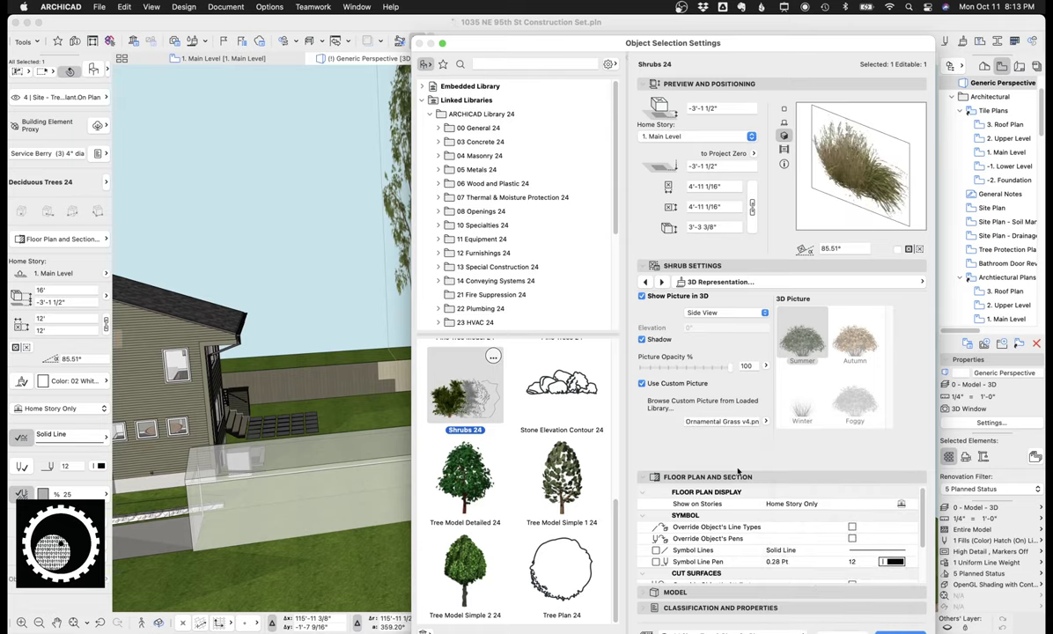
left_click(764, 422)
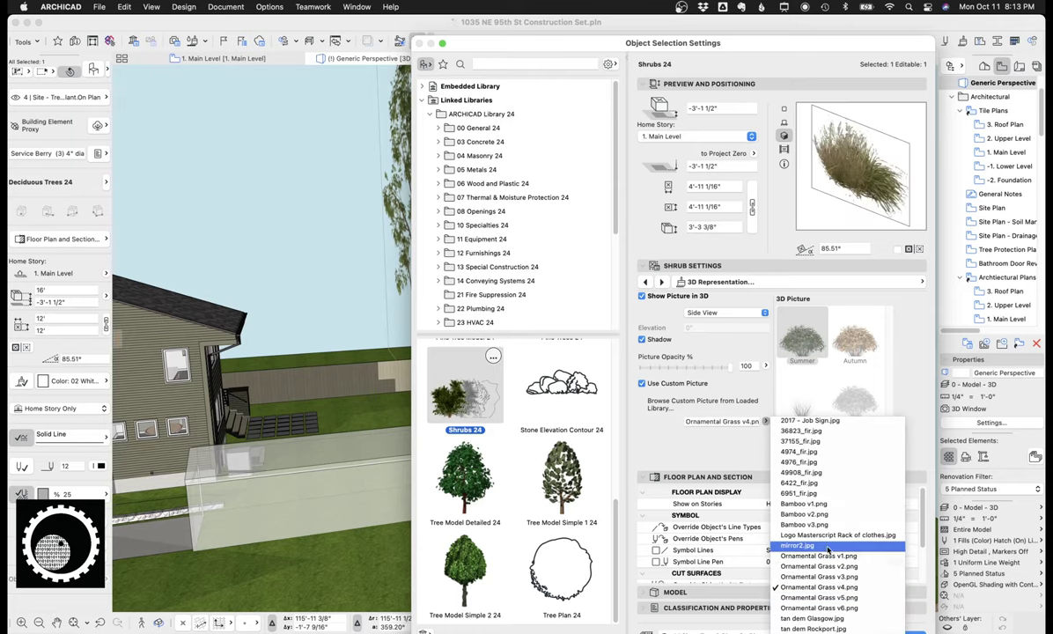
left_click(830, 597)
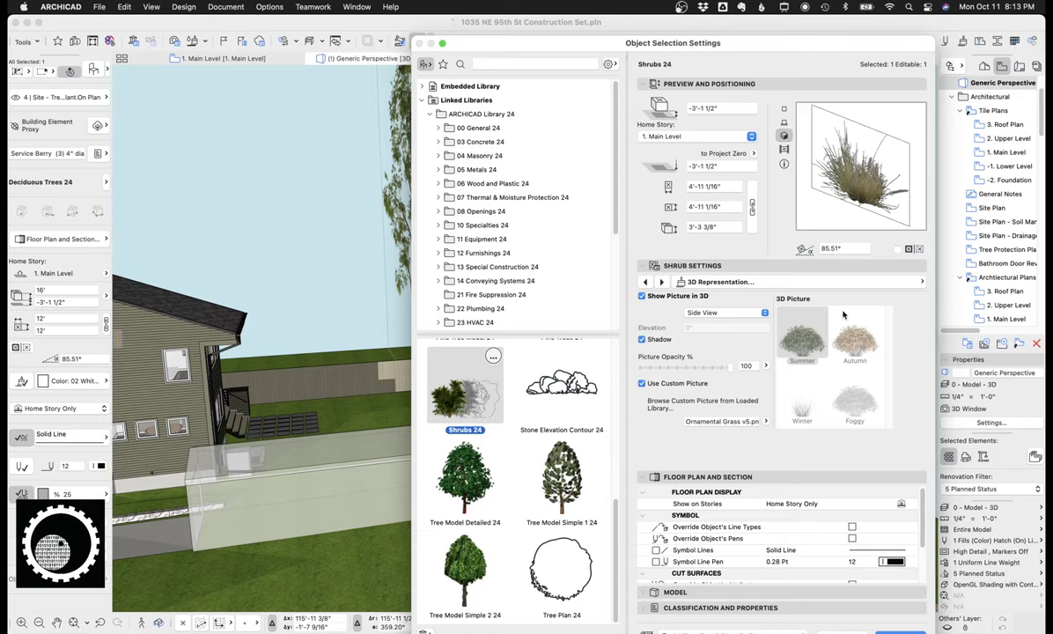
key("Escape")
key("Escape")
Rebuild the 3D perspective showing the backyard trees and the neighboring structures
middle_click_drag(587, 377, 466, 327, "shift")
right_click(545, 152)
left_click(520, 298)
key("o")
left_click_drag(463, 333, 612, 325)
middle_click_drag(612, 325, 581, 176, "shift")
right_click(581, 171)
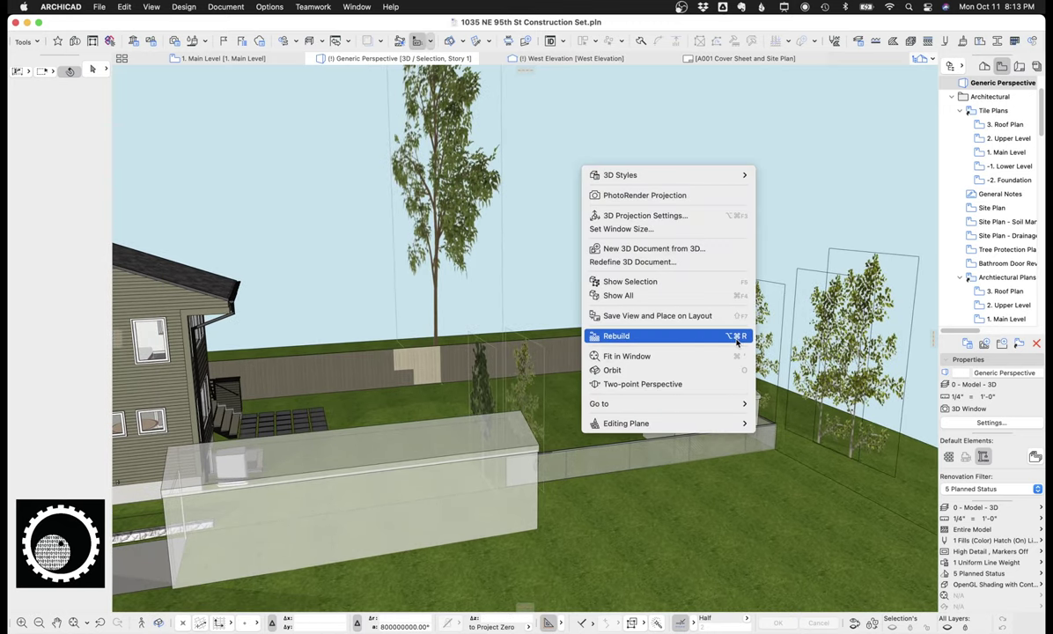
left_click(714, 337)
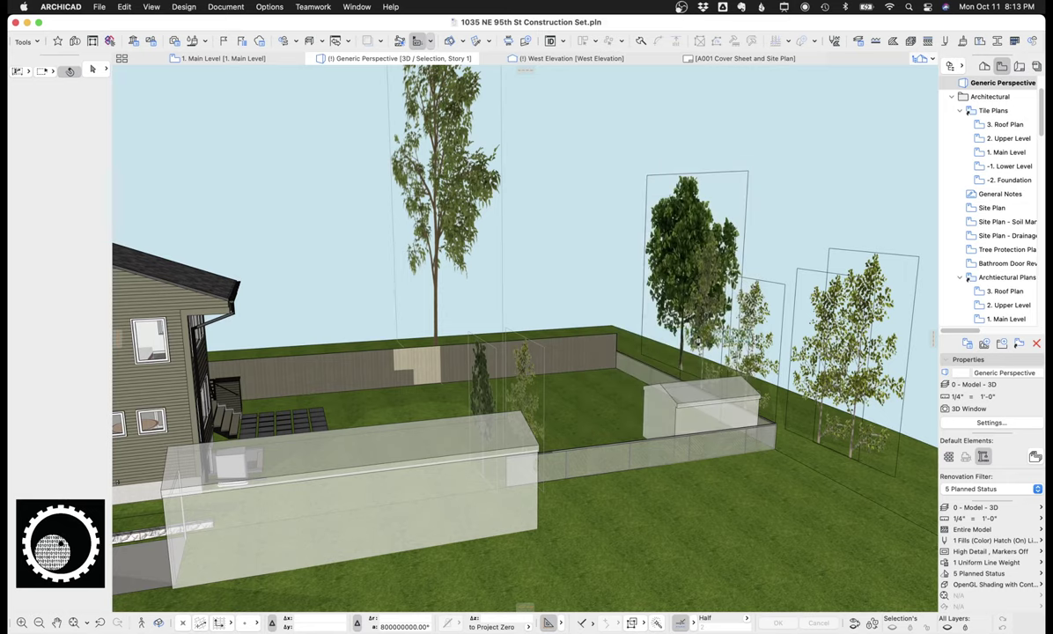
Inspect the house front and the neighboring building masses in 3D, and open the West Elevation
middle_click_drag(616, 379, 622, 345, "shift")
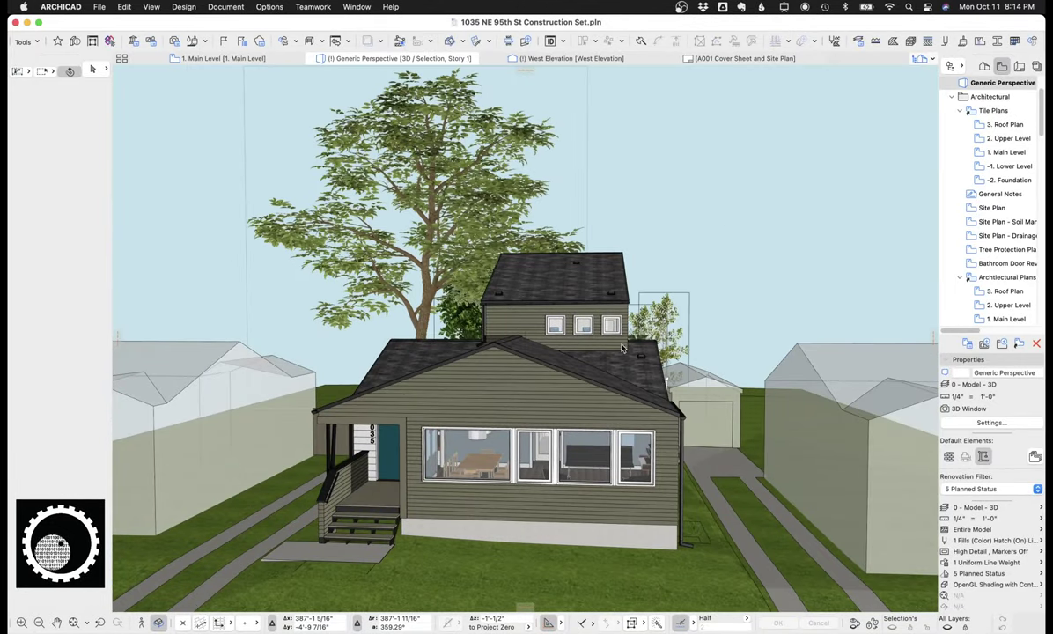
middle_click_drag(642, 363, 640, 459, "shift")
left_click(750, 459)
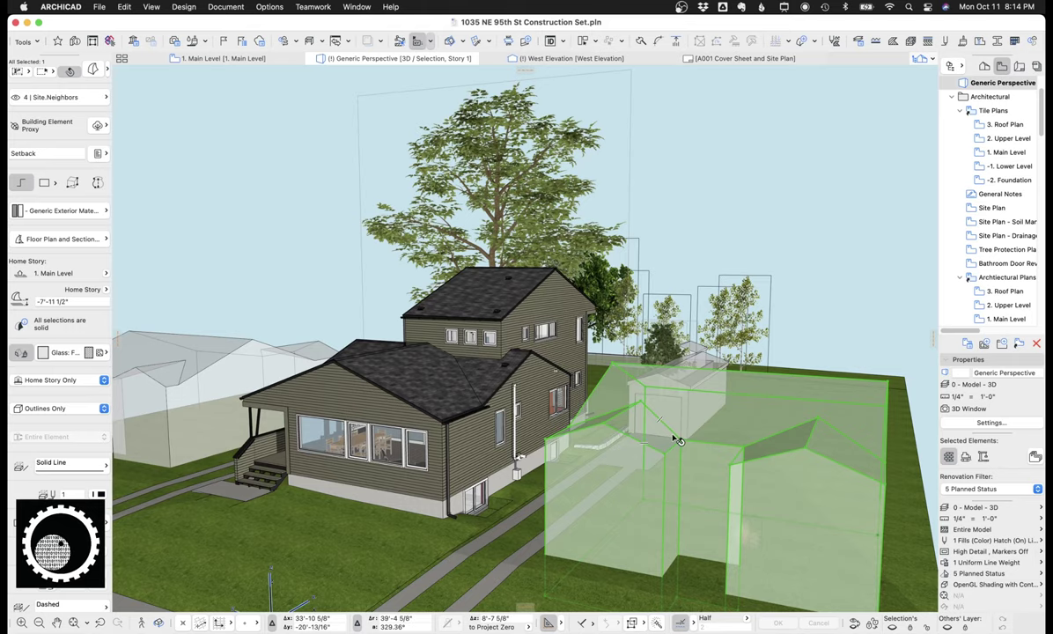
middle_click_drag(671, 436, 662, 463, "shift")
left_click(572, 94)
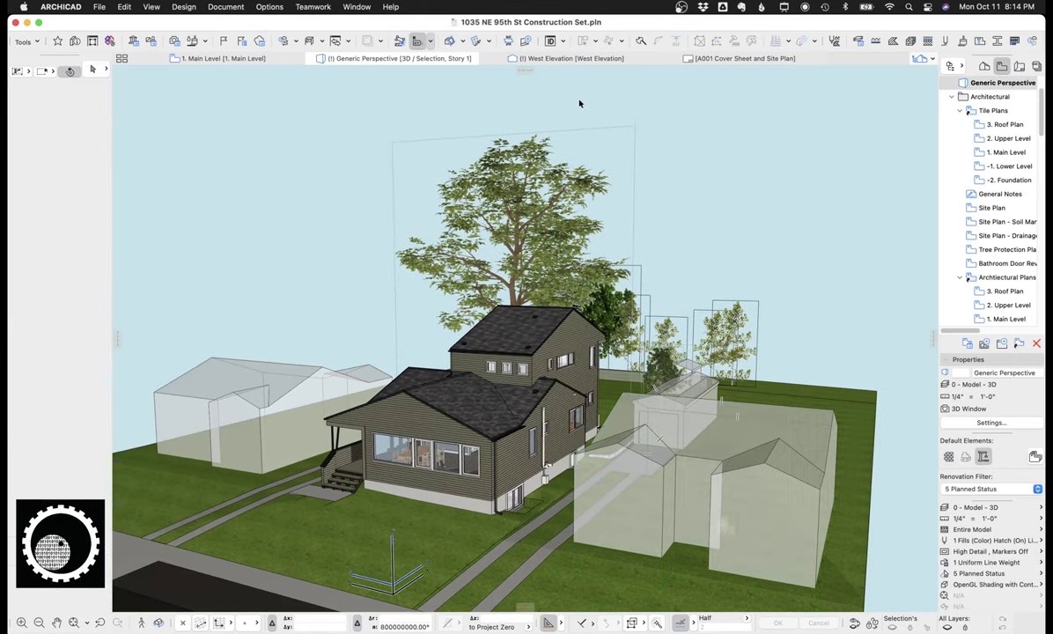
left_click(572, 59)
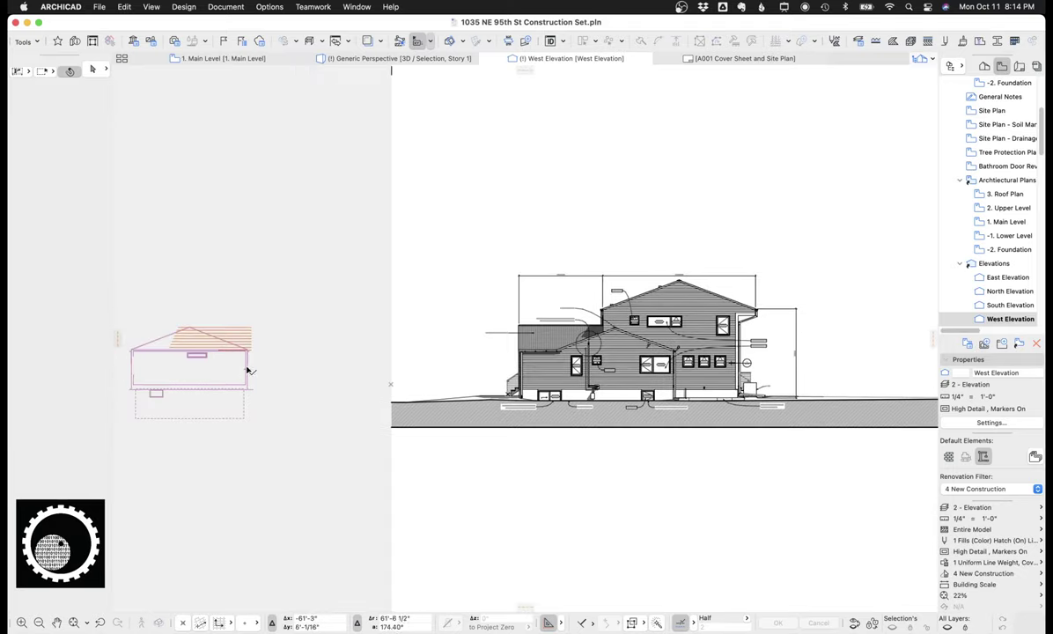
Activate the Morph tool and set its default building material to Invisible Forces
left_click(26, 42)
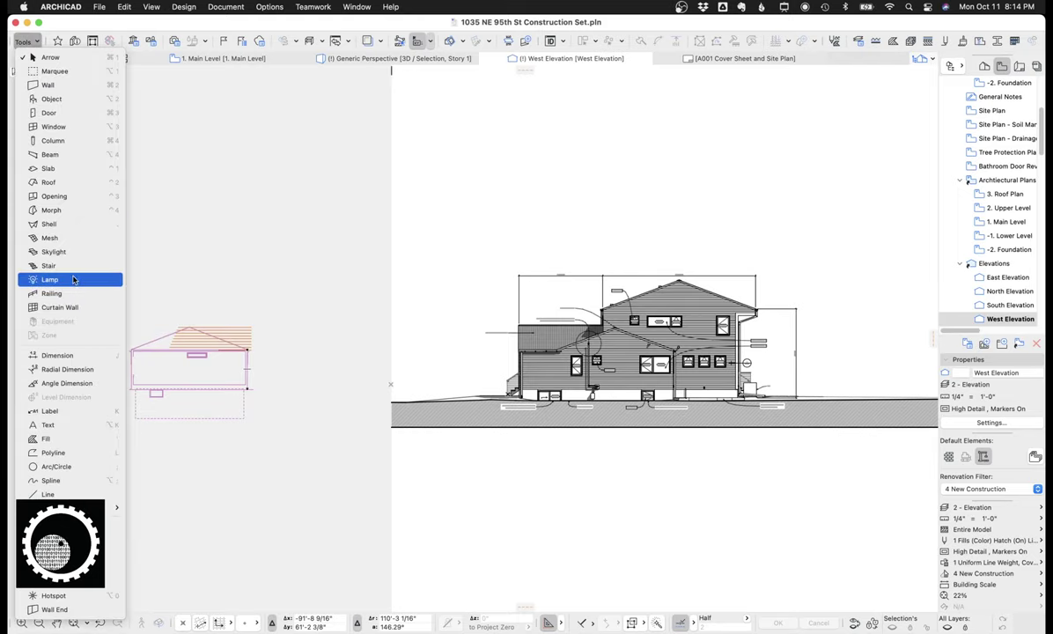
left_click(71, 214)
left_click(63, 97)
left_click(141, 33)
left_click(76, 217)
left_click(78, 217)
left_click(79, 216)
left_click(112, 232)
left_click(69, 214)
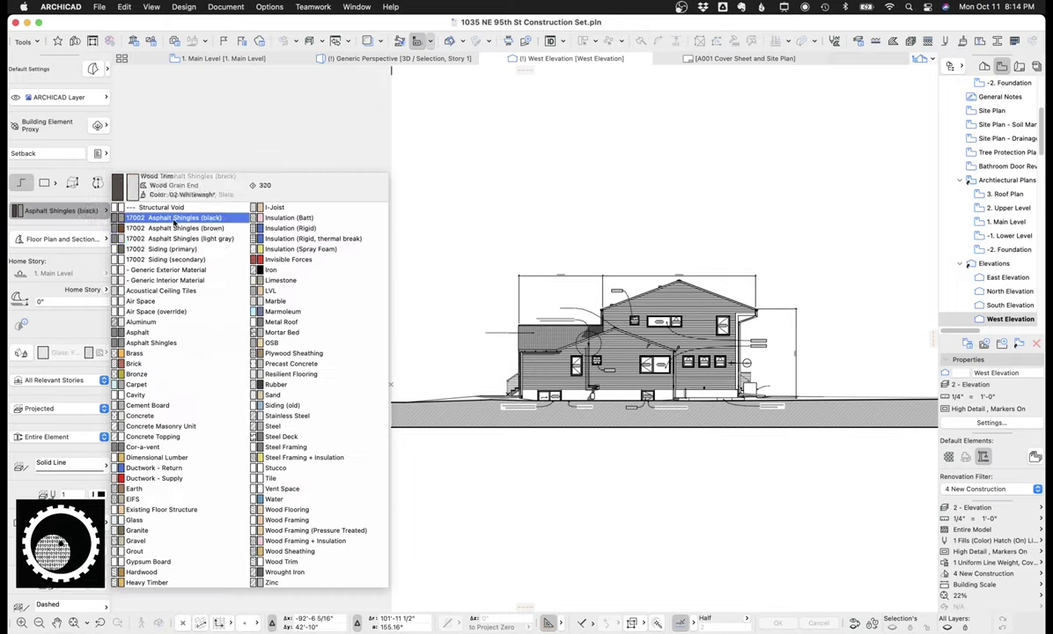
left_click(258, 261)
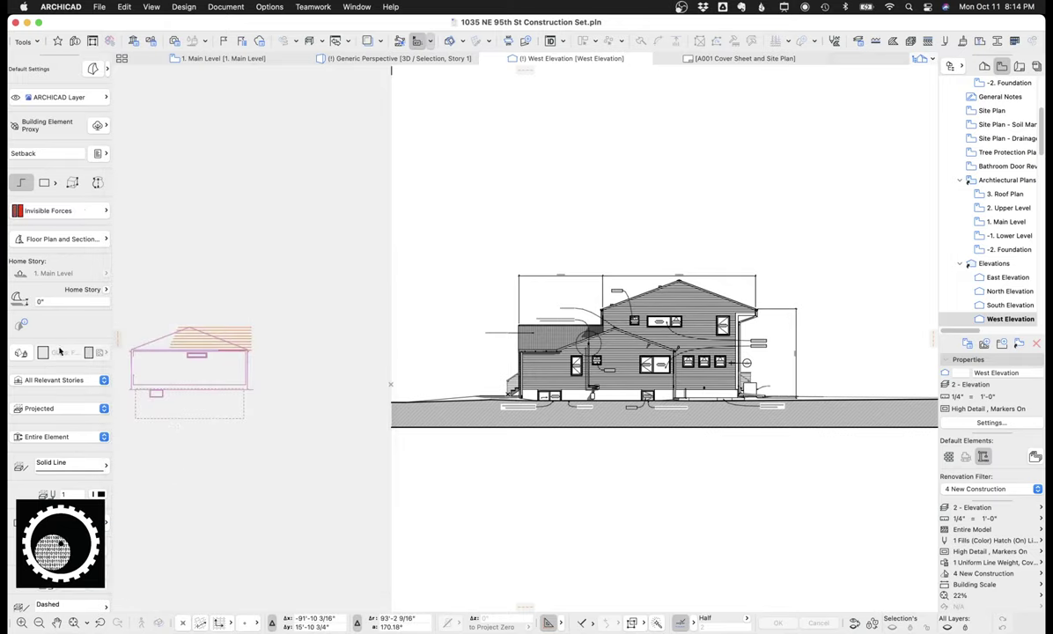
Draw a closed gabled morph outline on the ground line behind the house, with a vertical wall about 13'-5" high
scroll(417, 371, "up", 5)
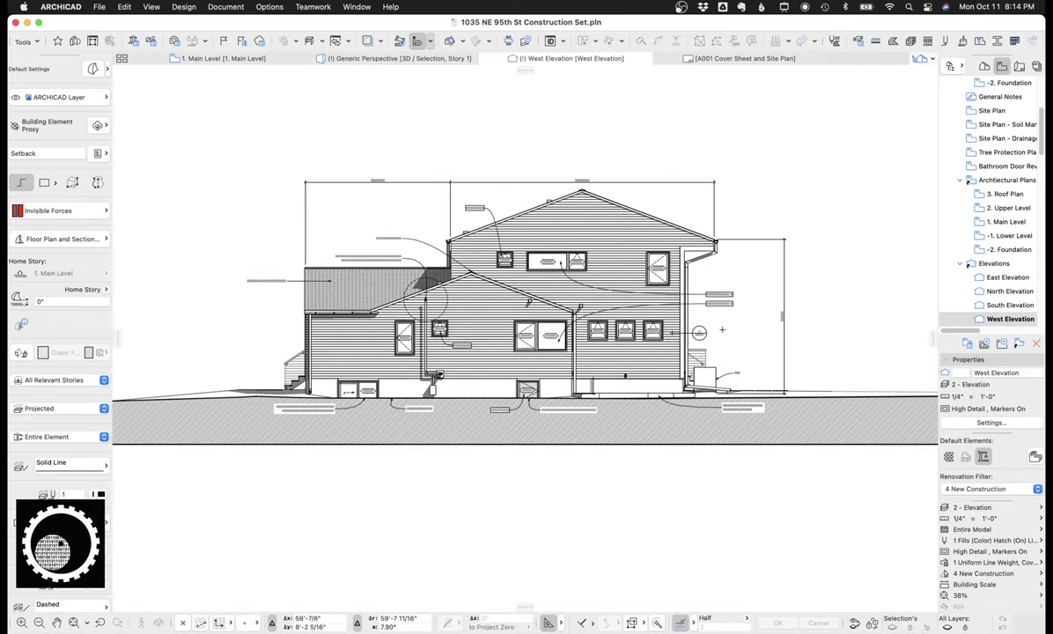
middle_click_drag(722, 329, 389, 325)
left_click(550, 388)
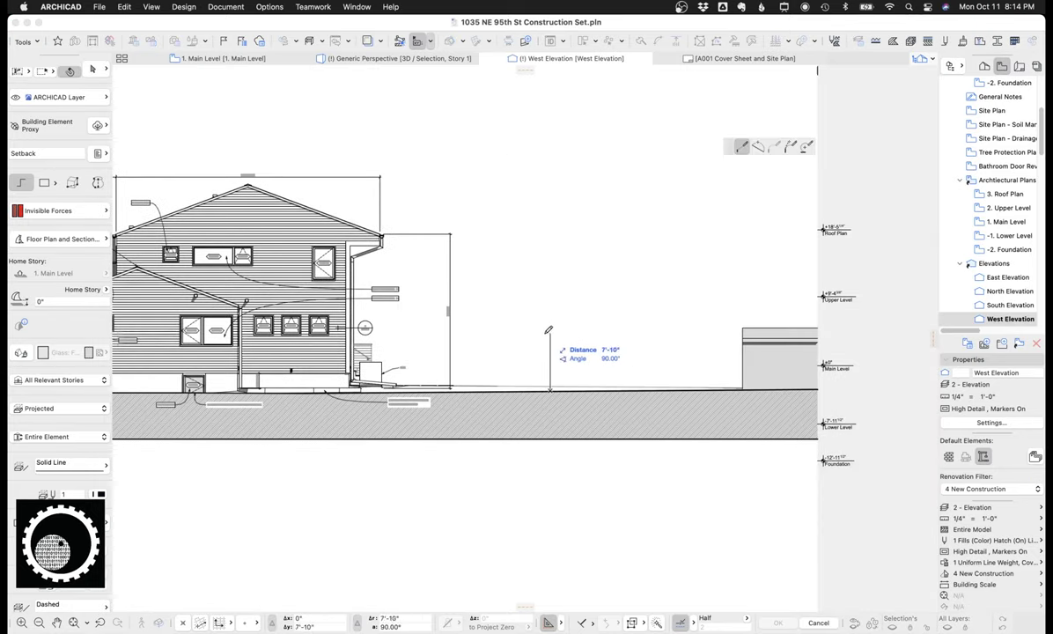
left_click(551, 291)
left_click(652, 241)
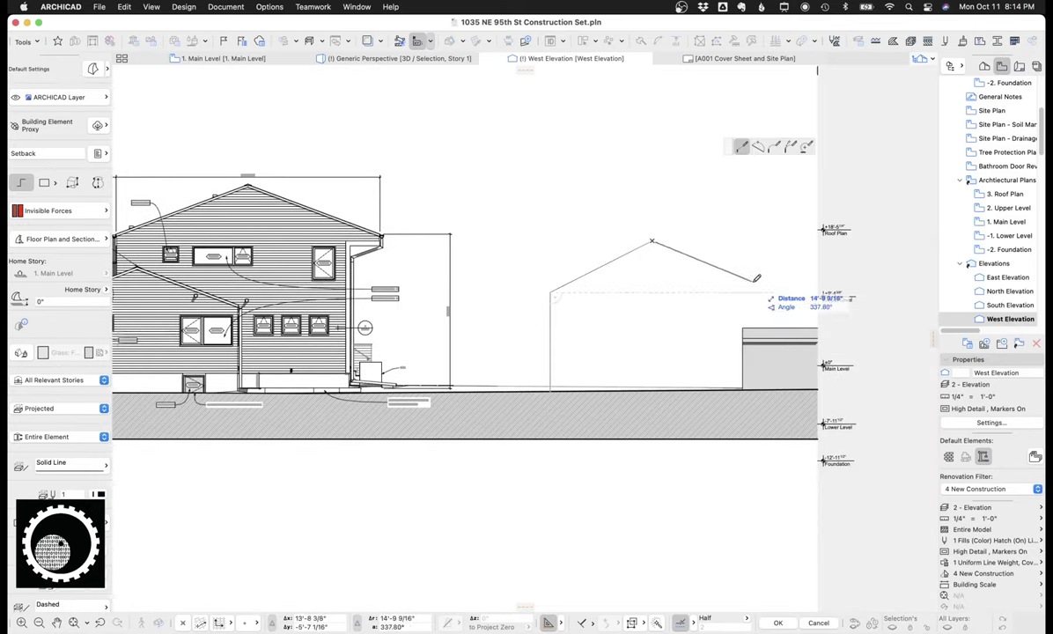
left_click(768, 291)
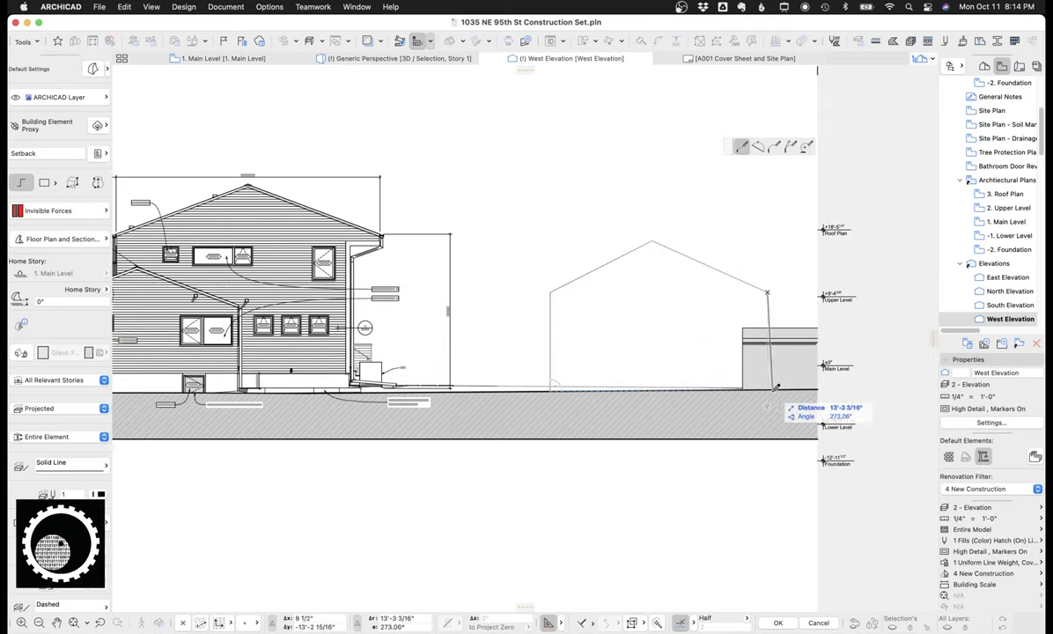
left_click(768, 389)
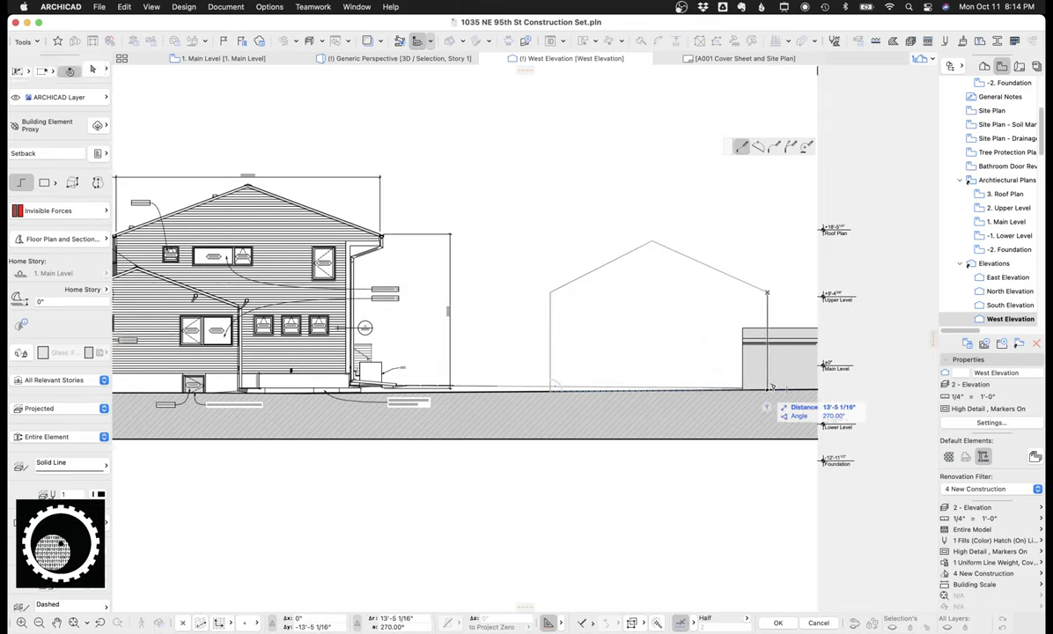
left_click(552, 390)
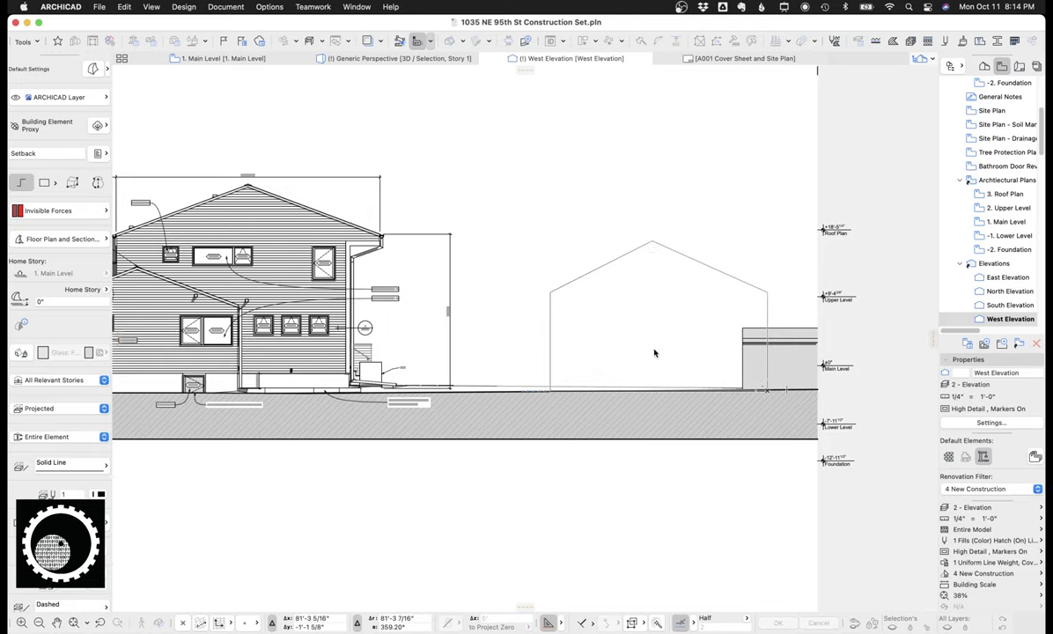
Show the gabled morph in the full 3D model and extrude its face about 20' into a solid mass
scroll(553, 306, "down", 5)
left_click(610, 358)
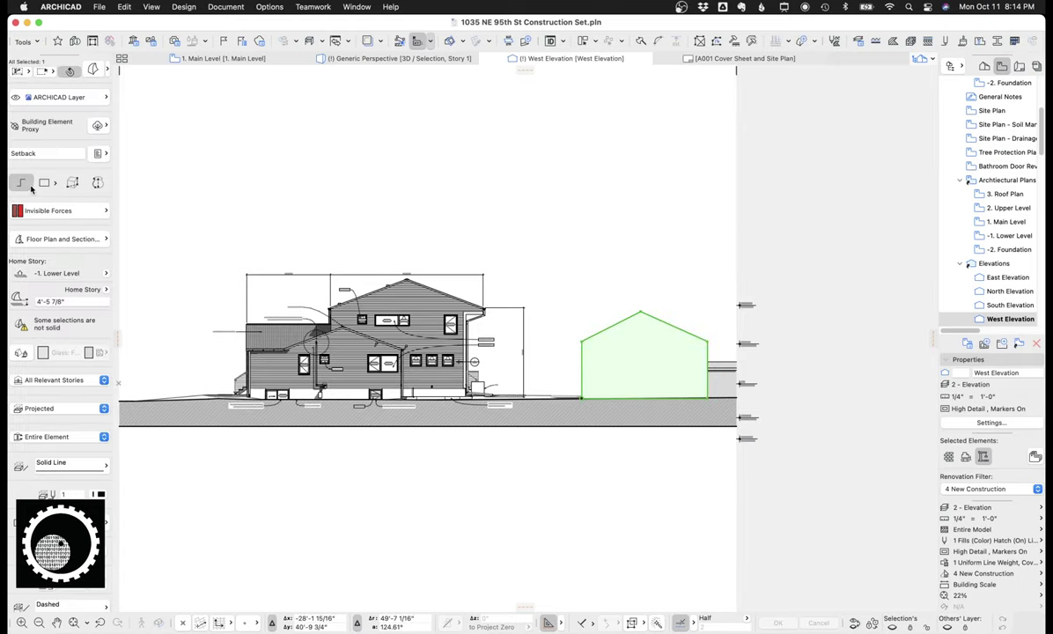
key("super+F5")
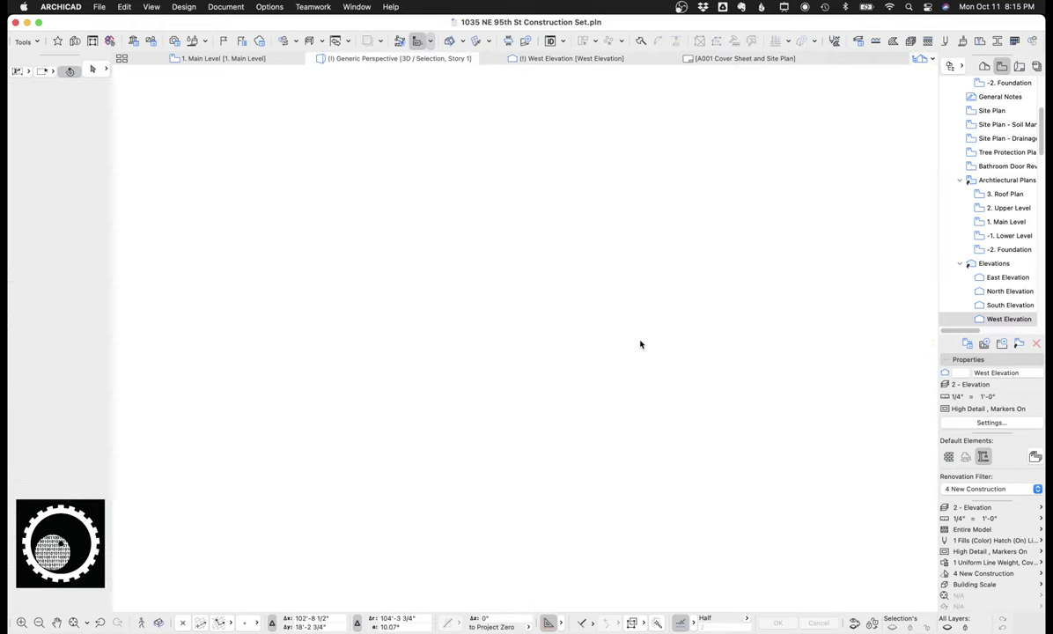
middle_click_drag(655, 360, 530, 376)
left_click(515, 371)
left_click(508, 369)
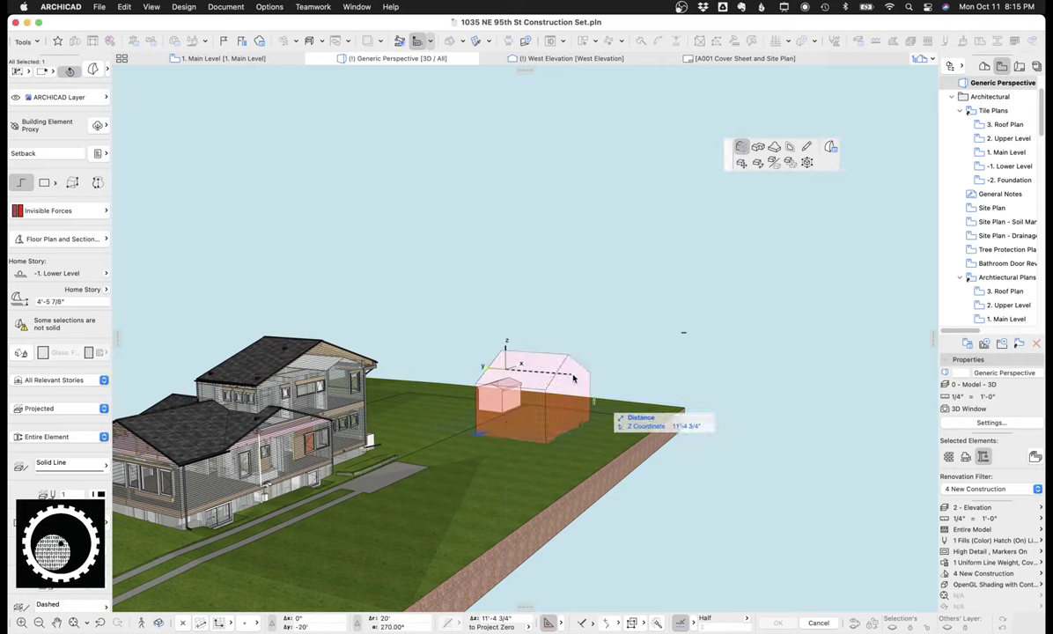
left_click(585, 388)
left_click(626, 361)
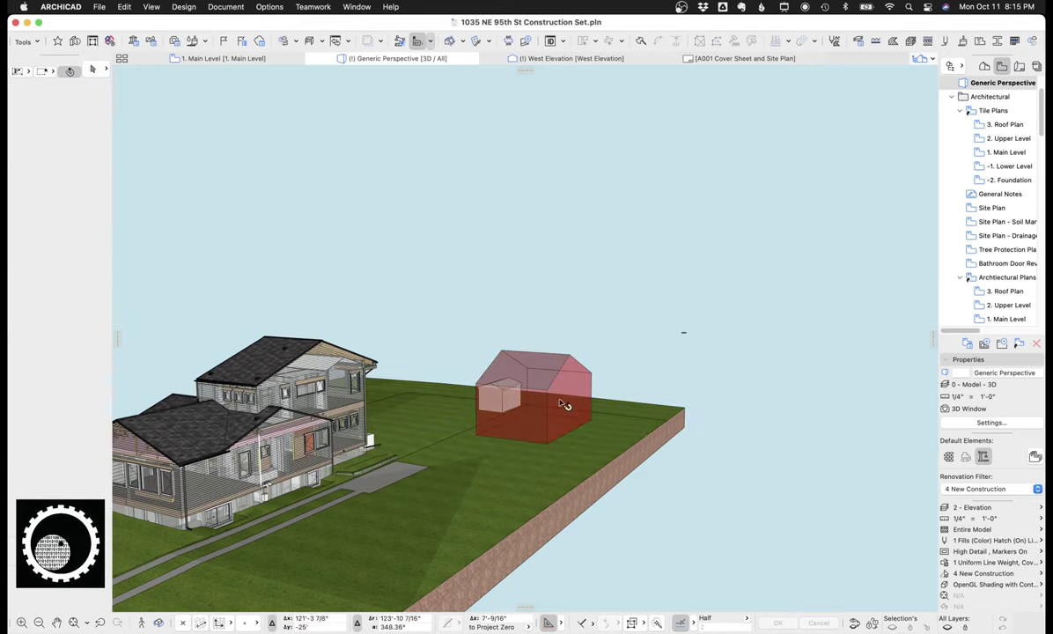
Examine the red gabled mass in its site context and the house exterior from several sides in 3D
middle_click_drag(564, 395, 696, 374)
scroll(396, 413, "up", 5)
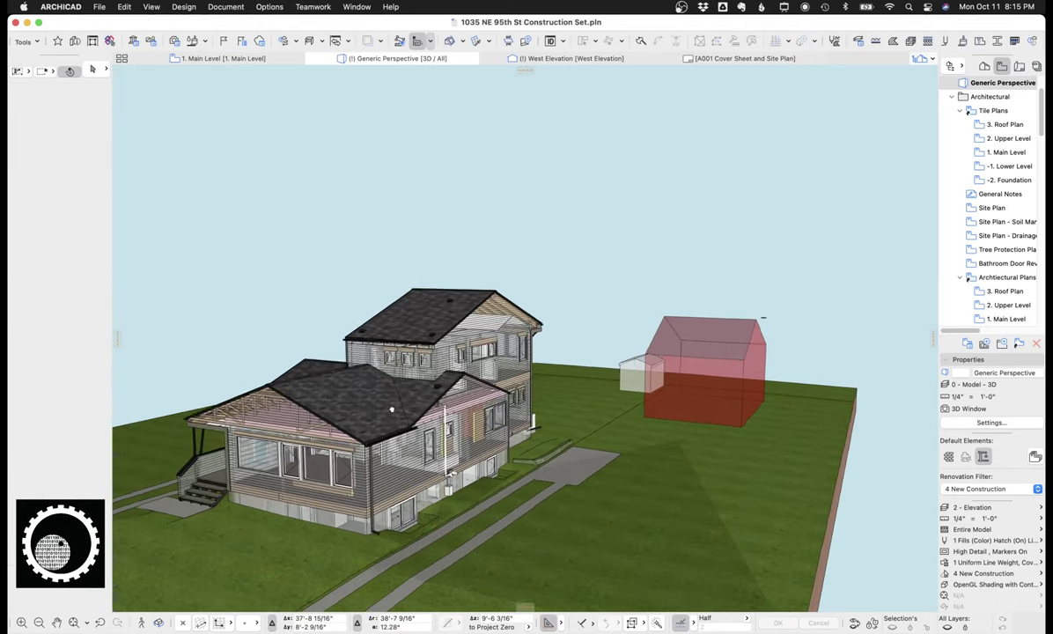
middle_click_drag(395, 405, 431, 314)
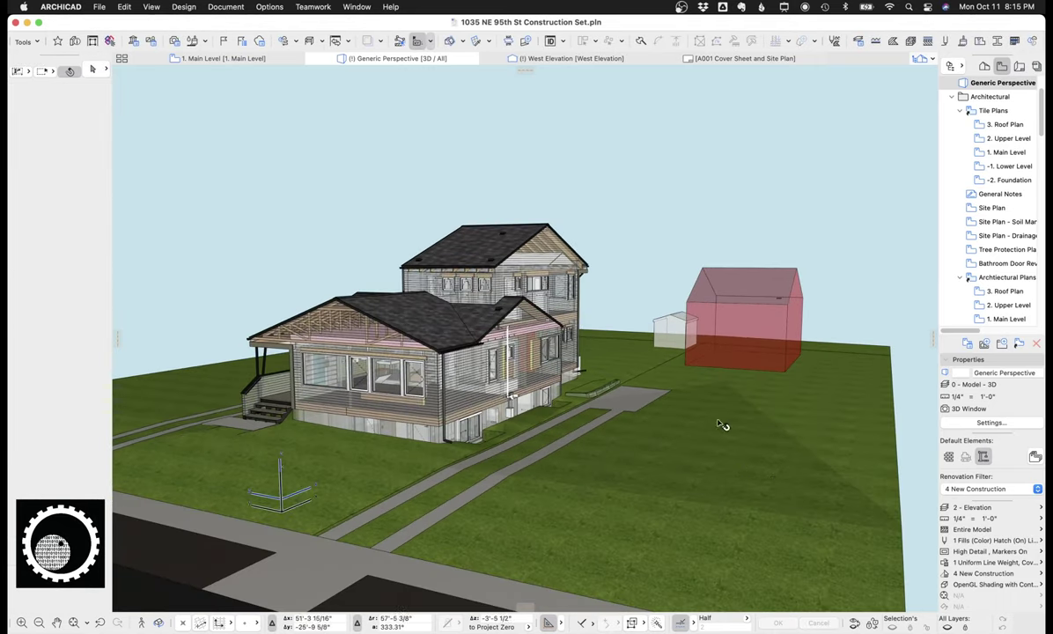
scroll(546, 370, "down", 4)
scroll(593, 361, "up", 5)
middle_click_drag(525, 366, 402, 411)
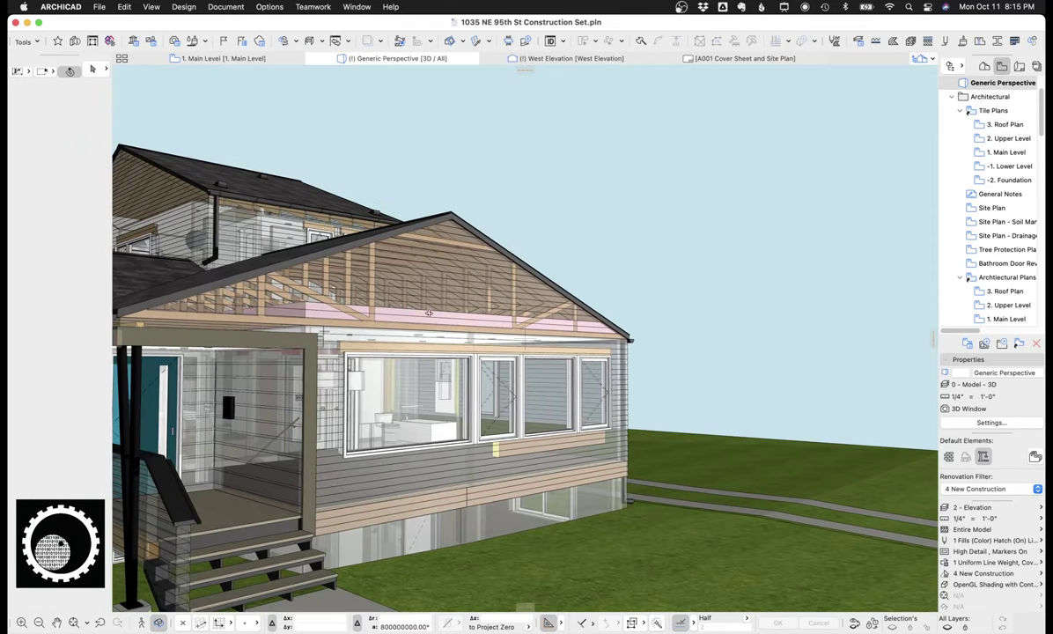
left_click_drag(441, 320, 410, 331)
middle_click_drag(411, 331, 513, 325, "shift")
middle_click_drag(599, 358, 491, 349, "shift")
middle_click_drag(316, 278, 623, 199, "shift")
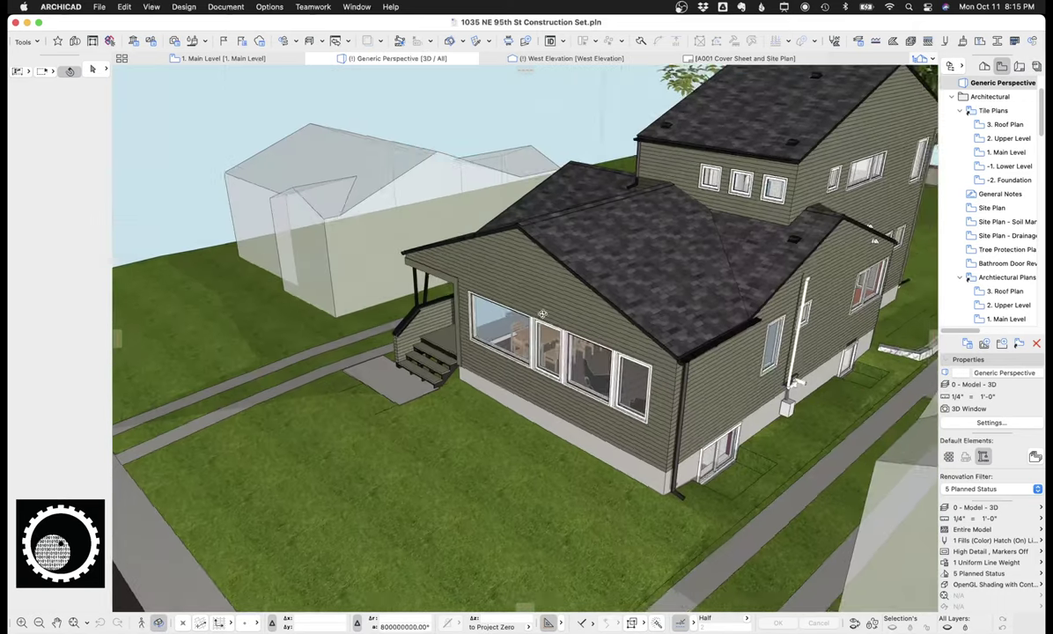
Rotate a copy of the red gabled mass 90° about its near lower corner
middle_click_drag(542, 314, 352, 304)
middle_click_drag(582, 295, 430, 306)
middle_click_drag(616, 246, 549, 230)
left_click(526, 280)
left_click_drag(524, 278, 709, 457)
left_click(709, 456)
scroll(650, 401, "down", 3)
middle_click_drag(579, 347, 569, 329)
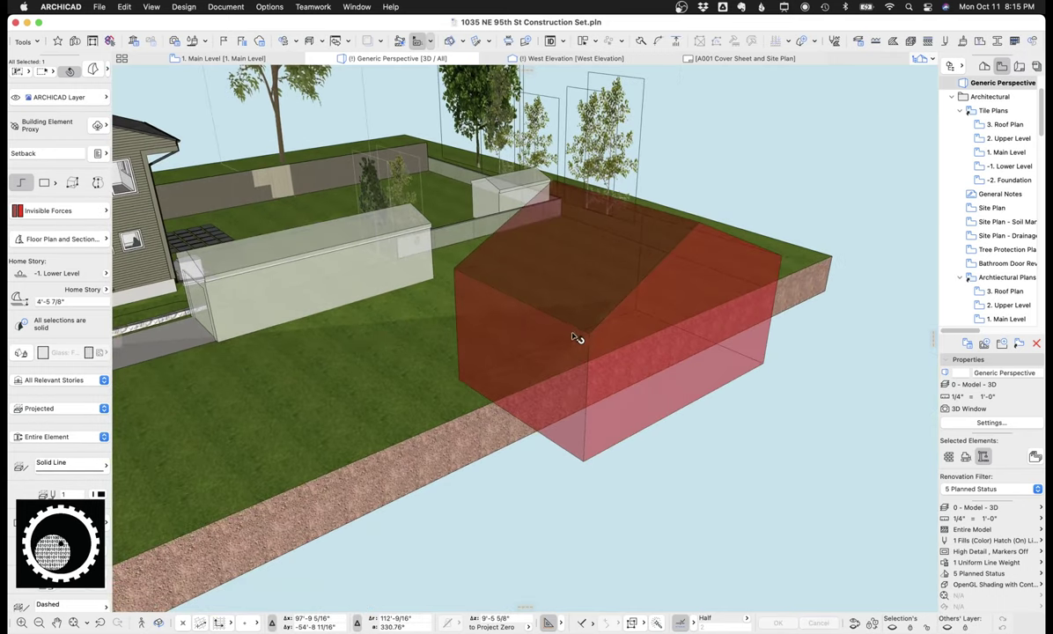
middle_click_drag(540, 365, 640, 288, "shift")
key("super+e")
left_click(675, 381)
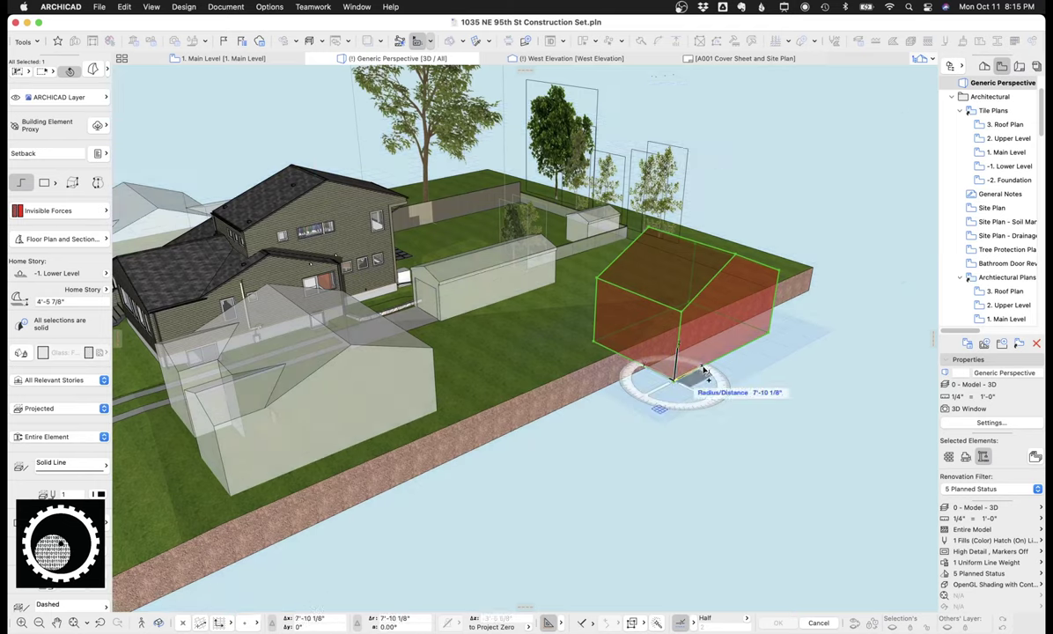
left_click(707, 366)
left_click(644, 359)
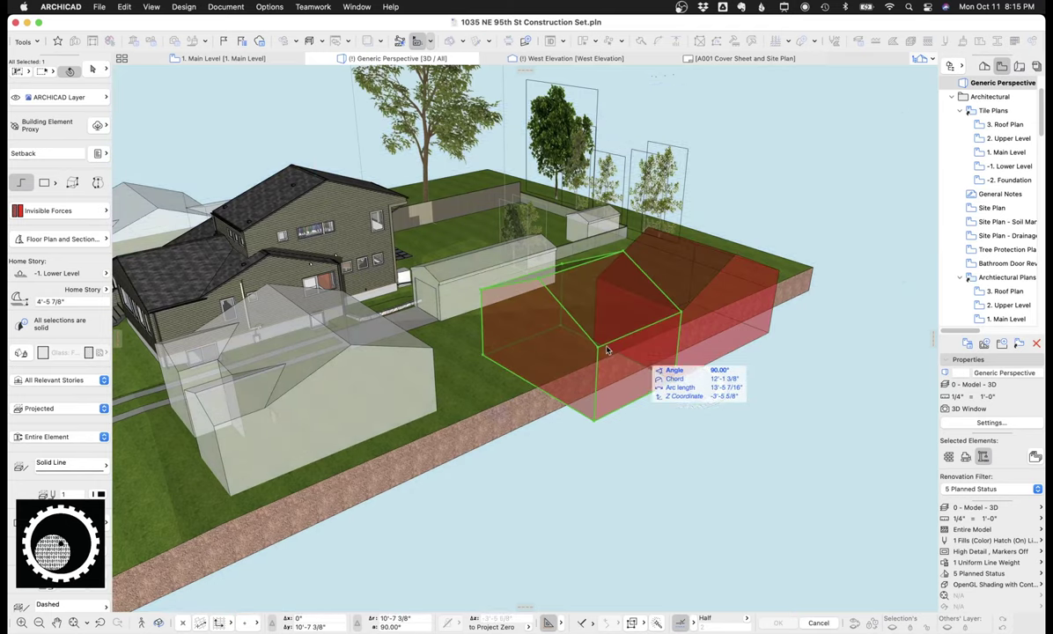
Resize the rotated gabled copy into a smaller mass, keeping its near lower corner fixed
key("super+k")
key("Return")
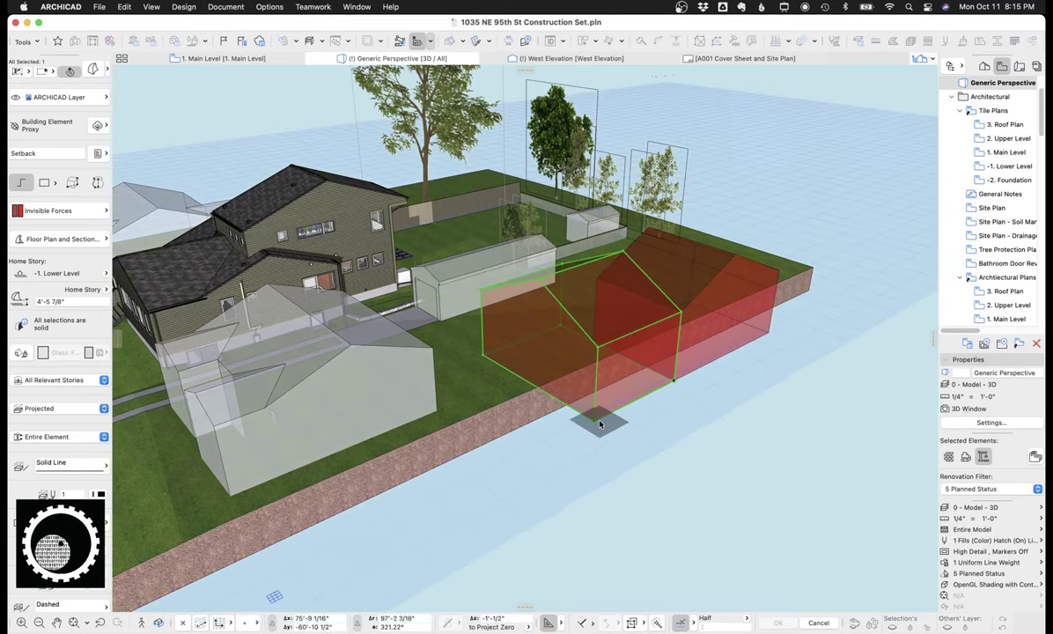
left_click(595, 421)
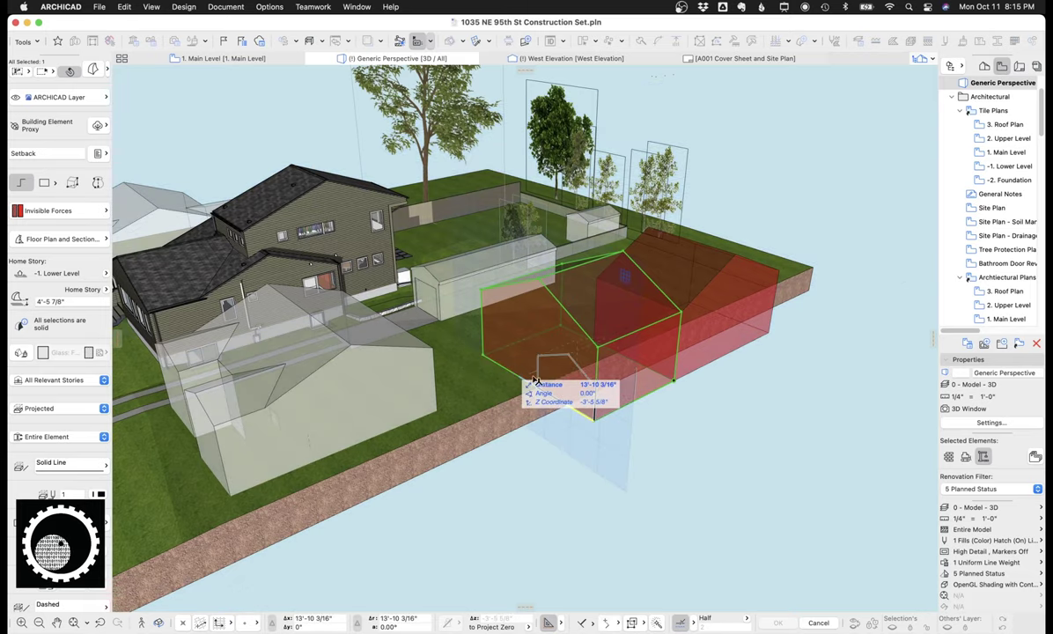
left_click(645, 359)
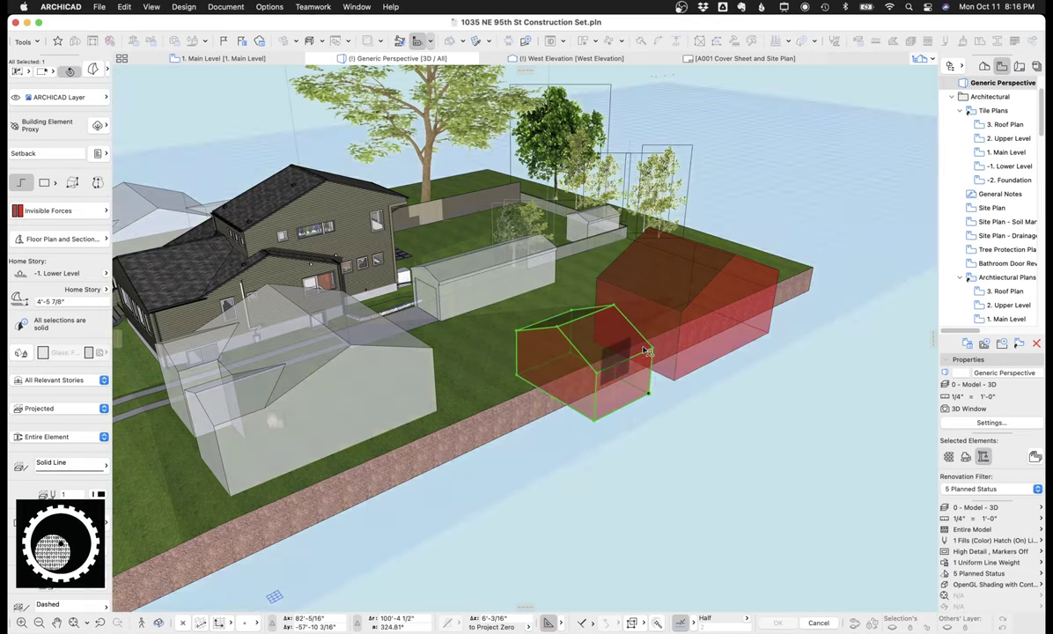
Move the smaller gabled mass into the larger red mass so the two overlap along the base, and include both in the selection
key("super+d")
left_click(645, 359)
left_click(701, 334)
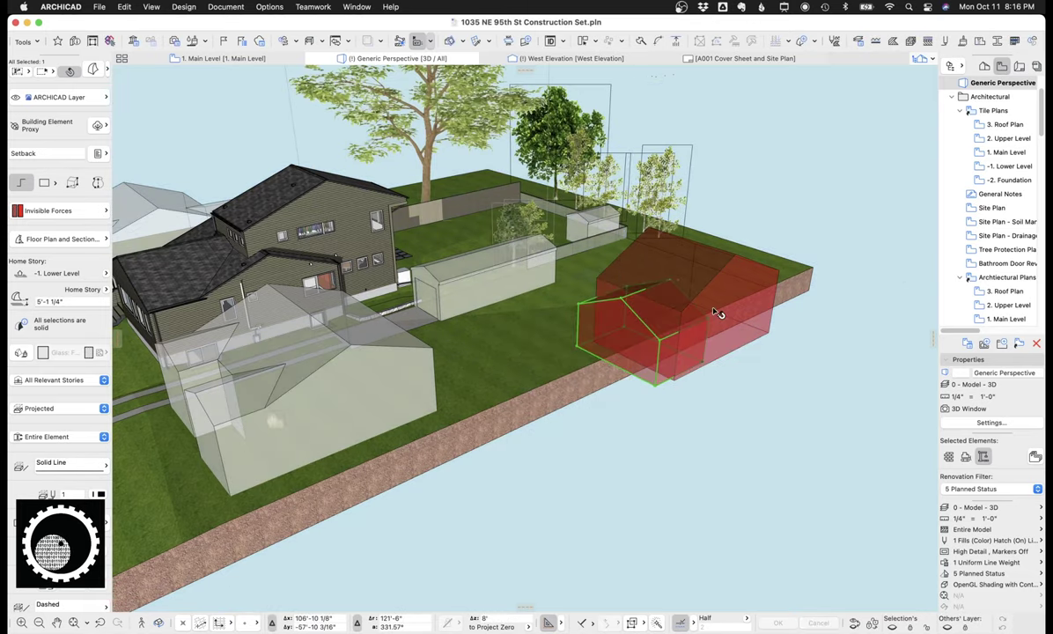
middle_click_drag(719, 316, 632, 386)
scroll(625, 407, "up", 2)
left_click(569, 465)
left_click(606, 413)
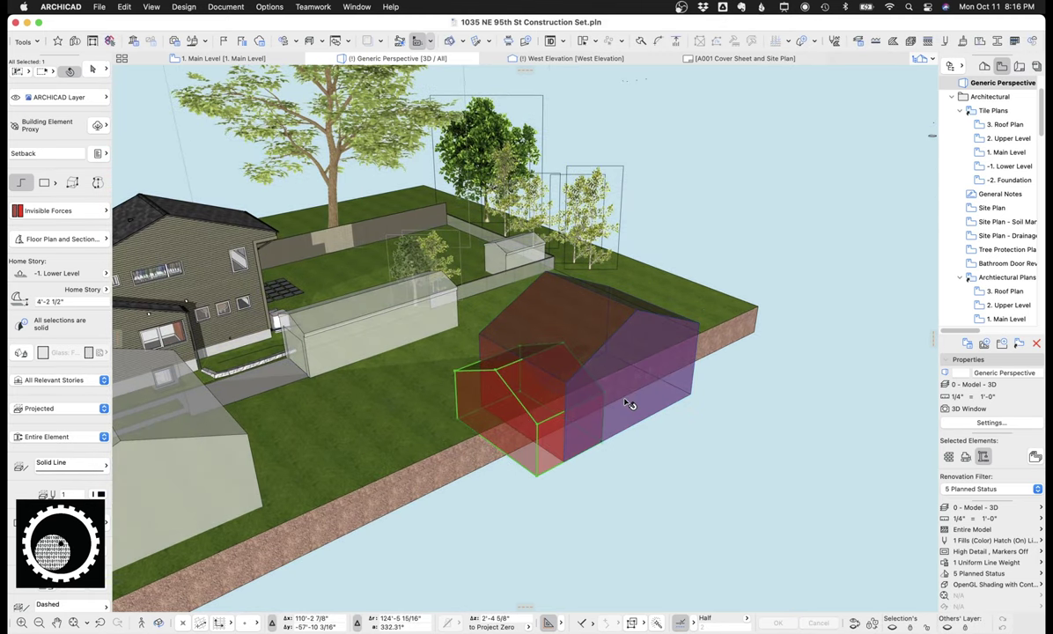
Merge the two overlapping red gabled morphs into a single solid with the Union operation
left_click(814, 42)
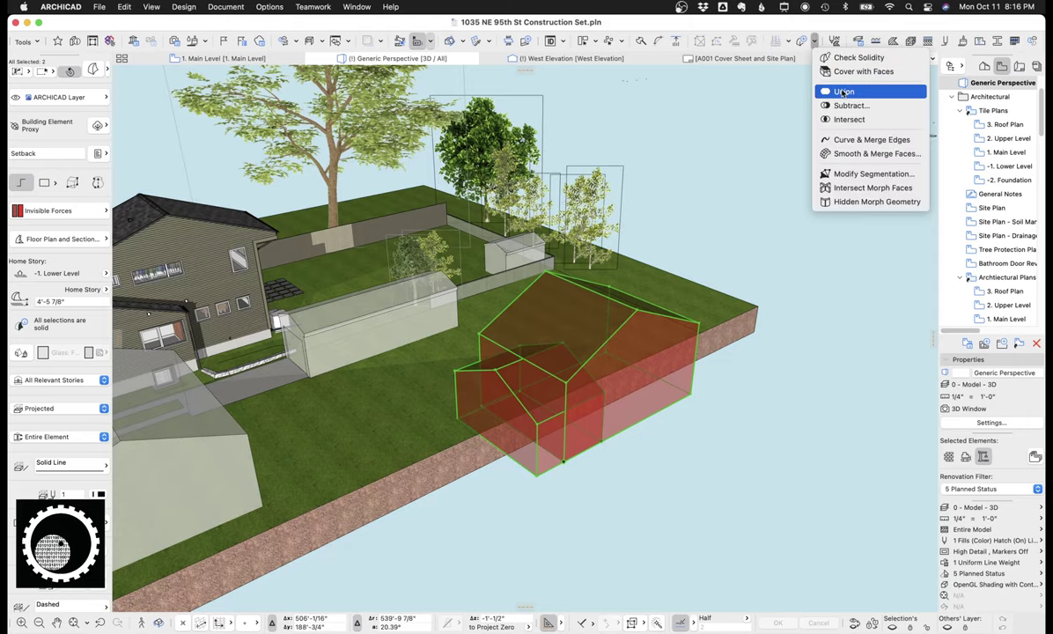
left_click(817, 42)
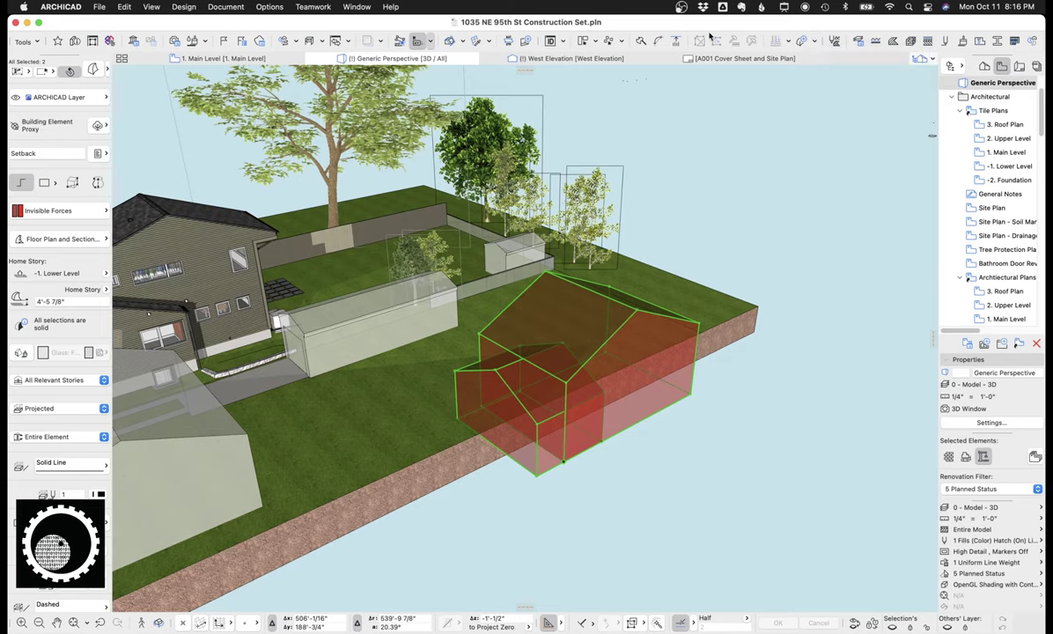
left_click(388, 6)
type("mor")
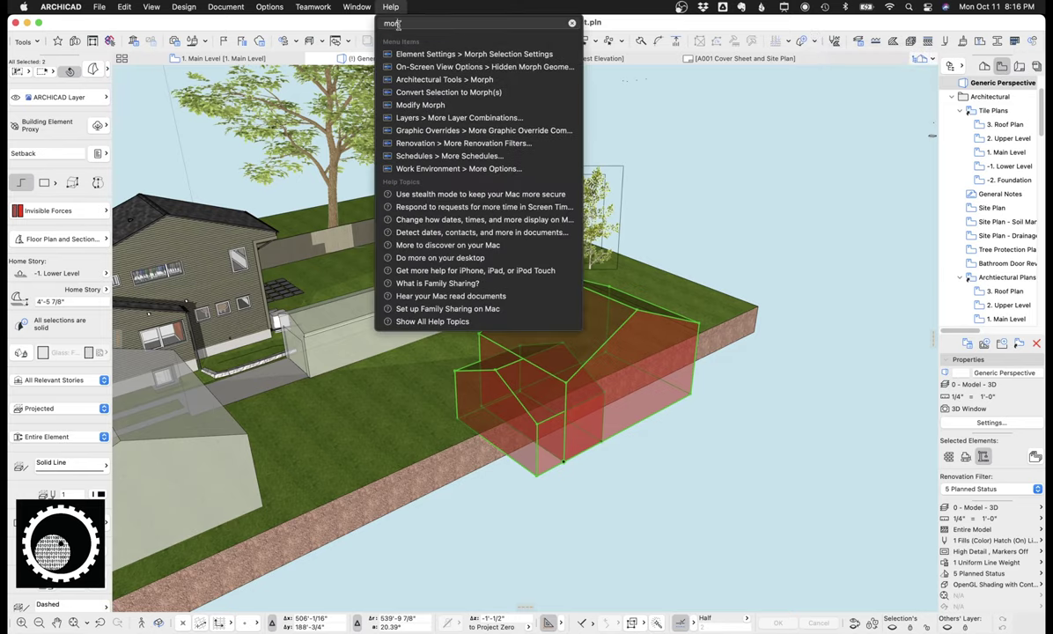
mouse_move(433, 106)
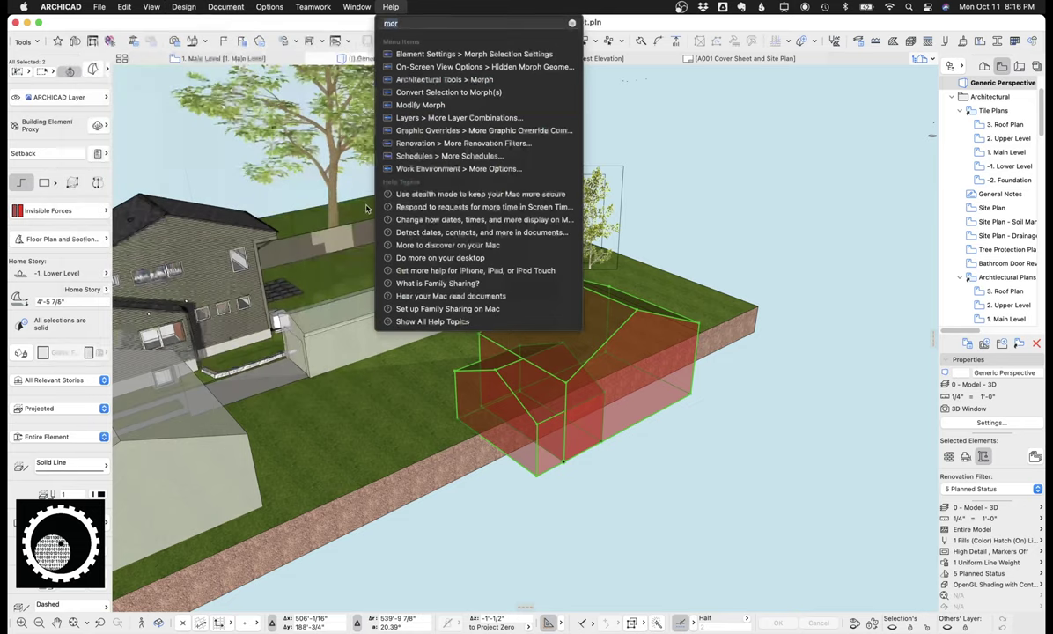
mouse_move(145, 10)
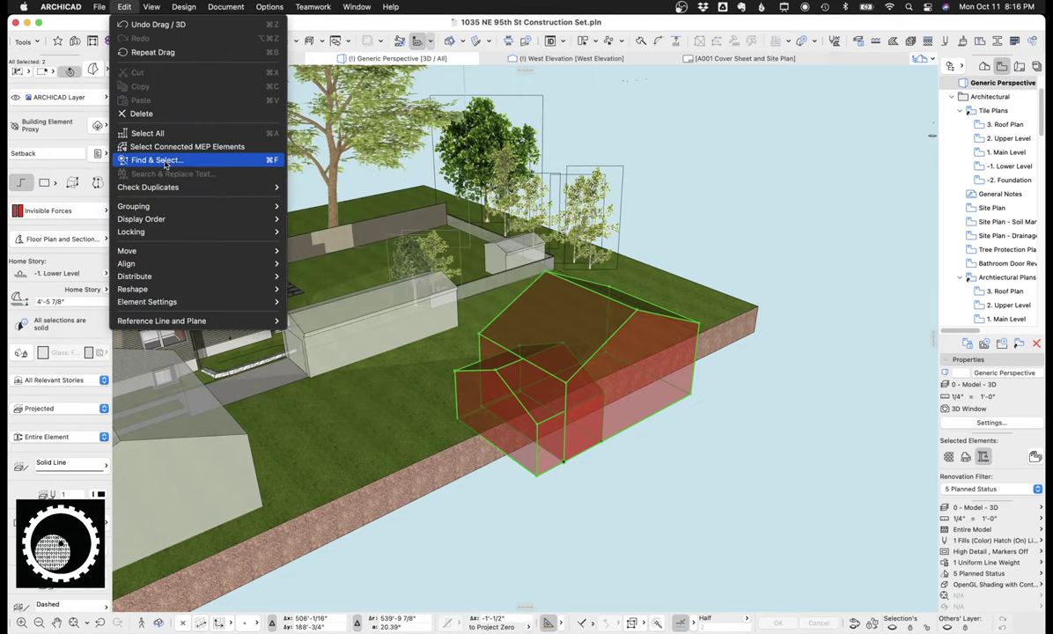
mouse_move(177, 236)
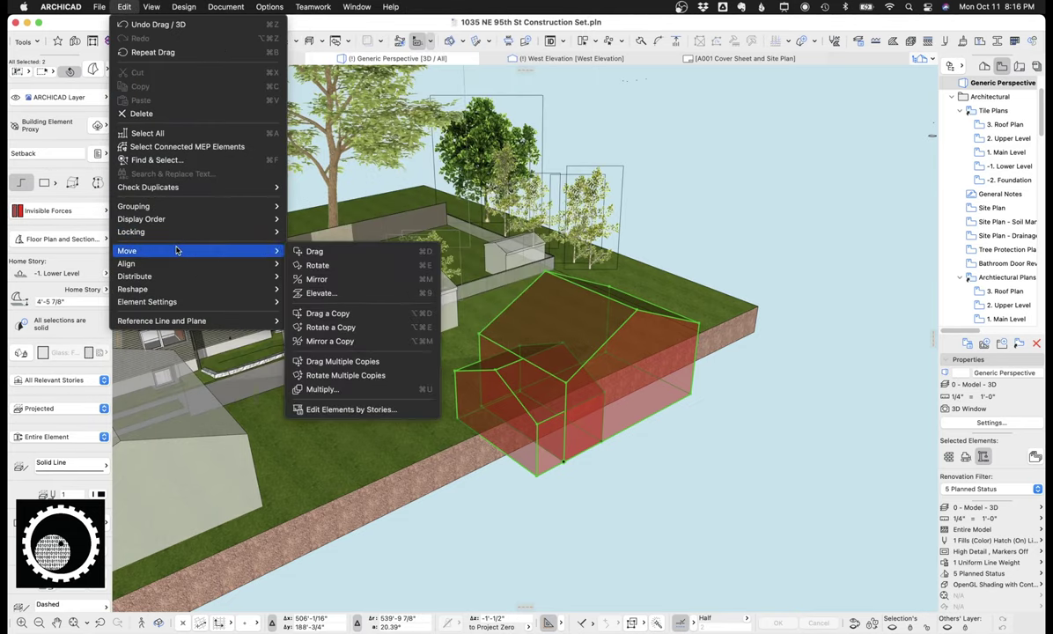
mouse_move(385, 9)
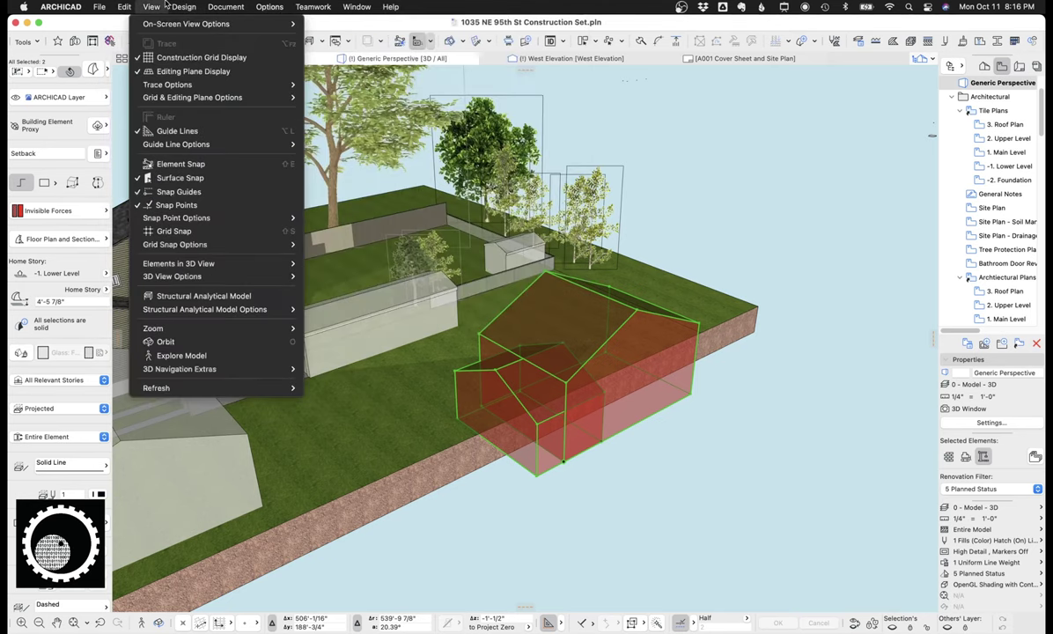
mouse_move(236, 212)
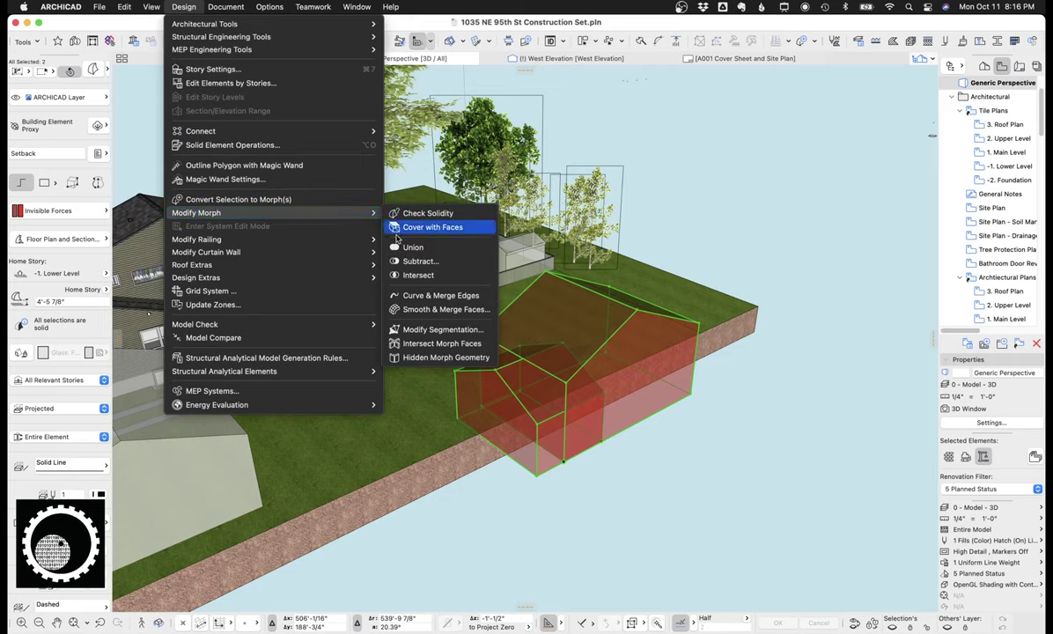
left_click(421, 243)
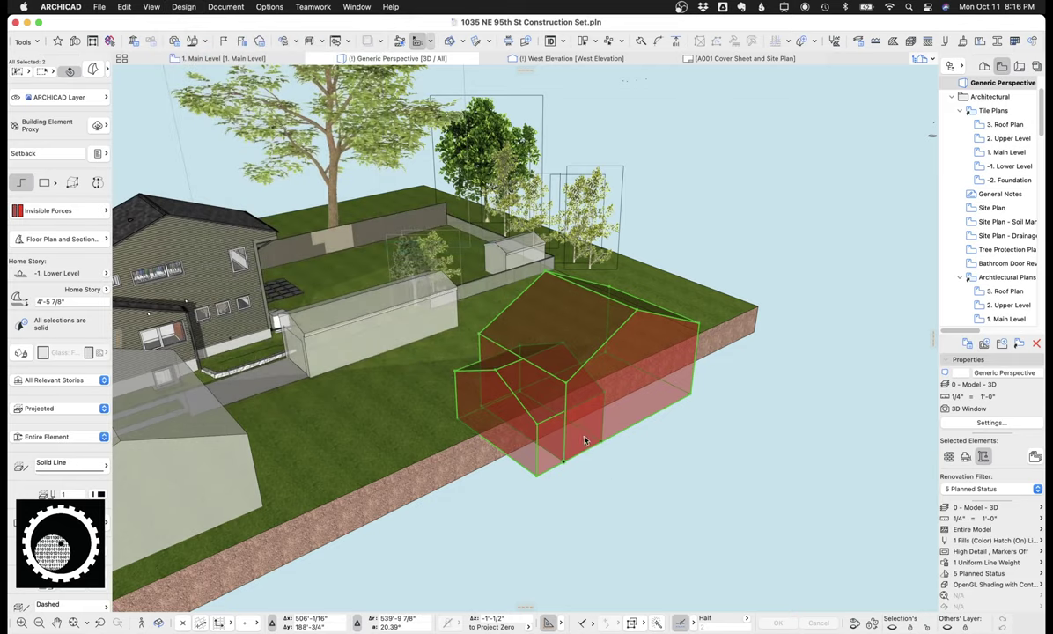
Check the merged red morph up close and compare it with the neighboring house masses across the site
key("Escape")
left_click(626, 415)
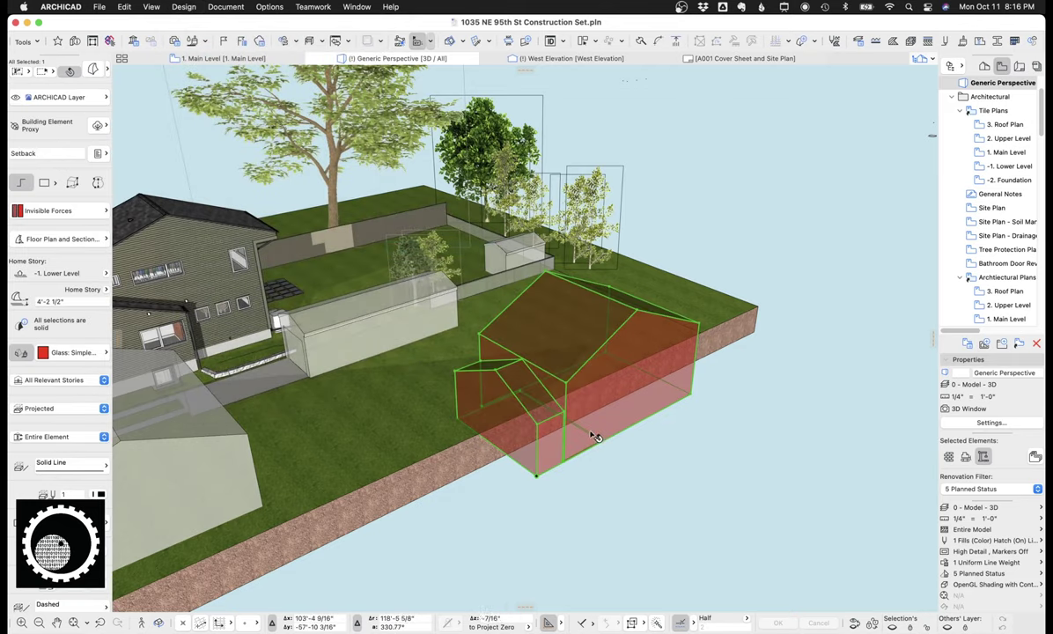
key("Escape")
scroll(592, 443, "up", 5)
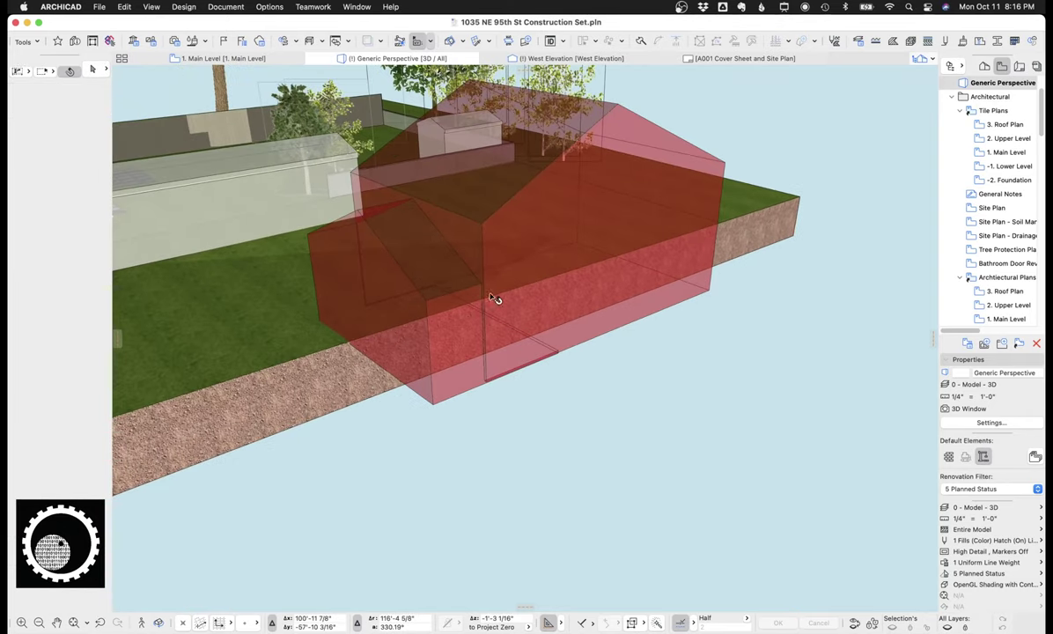
scroll(523, 334, "down", 5)
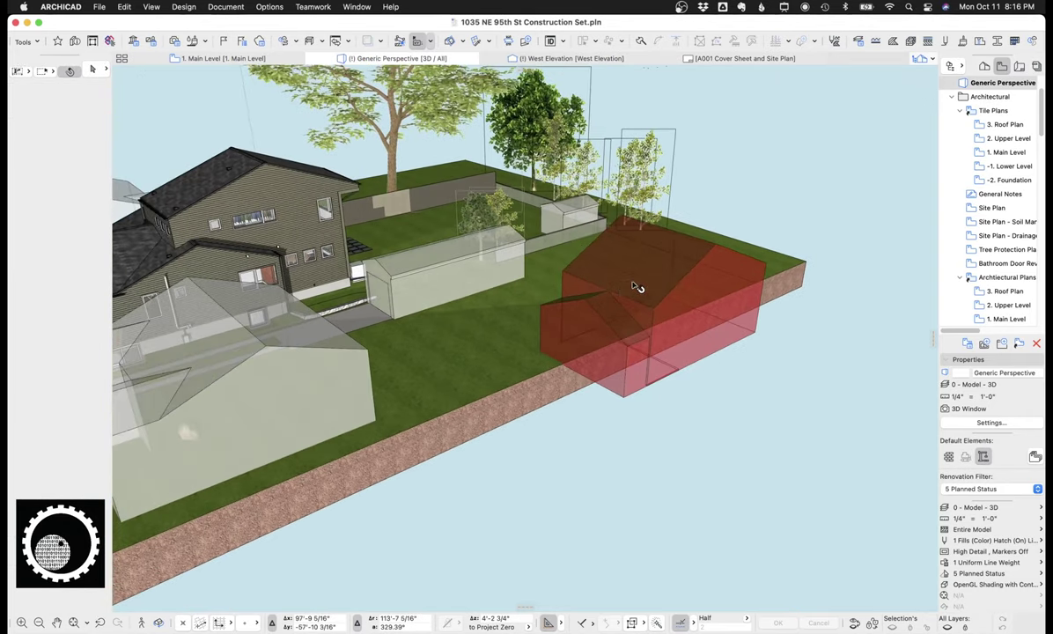
scroll(602, 307, "down", 3)
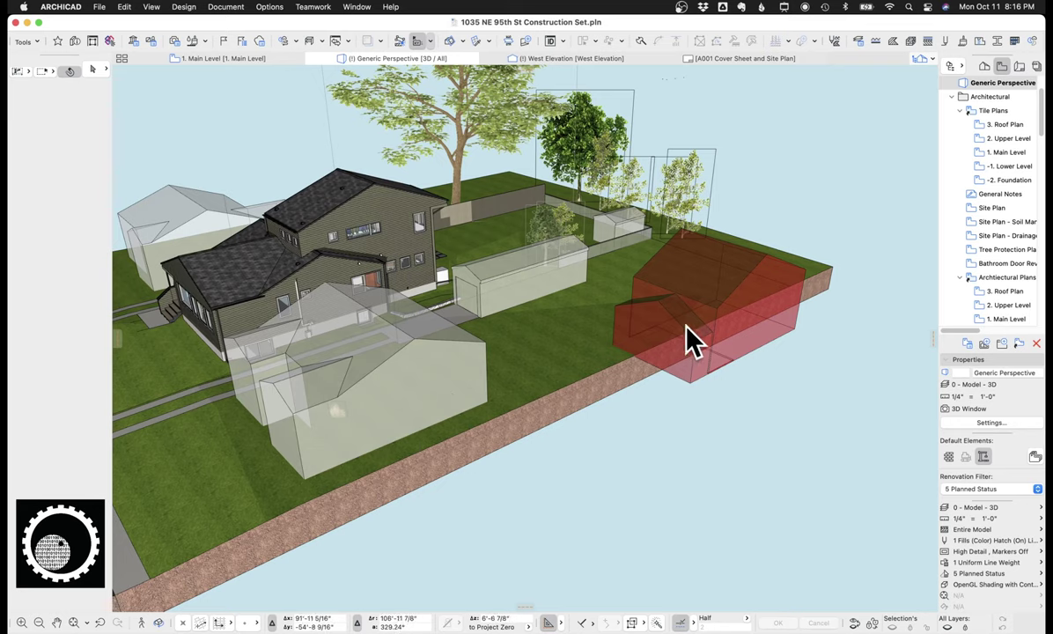
middle_click_drag(406, 338, 506, 486)
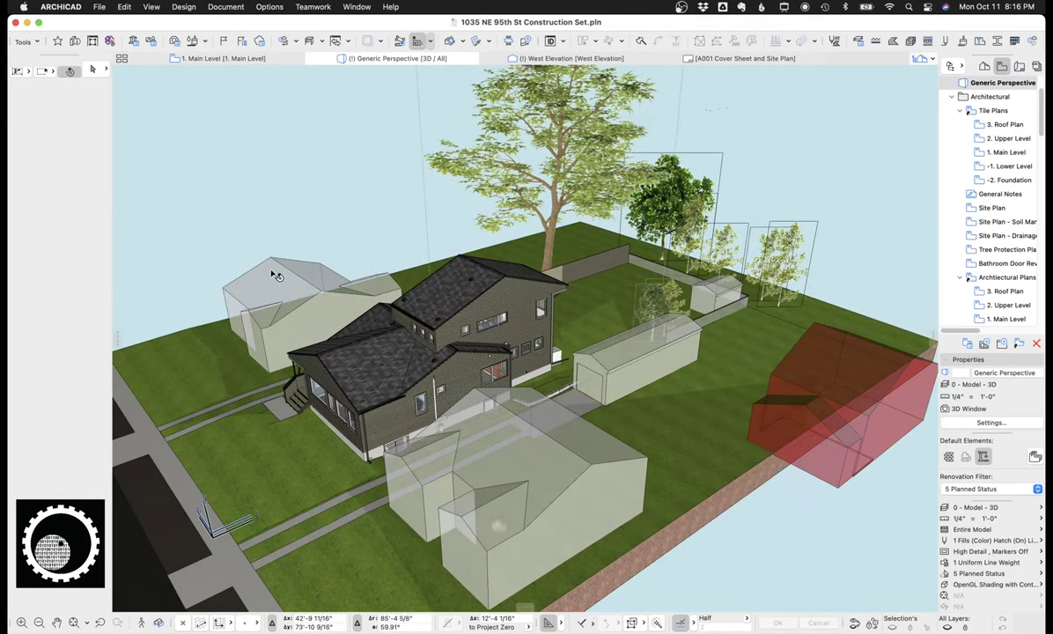
Delete the merged red gabled mass from the site
key("ctrl+a")
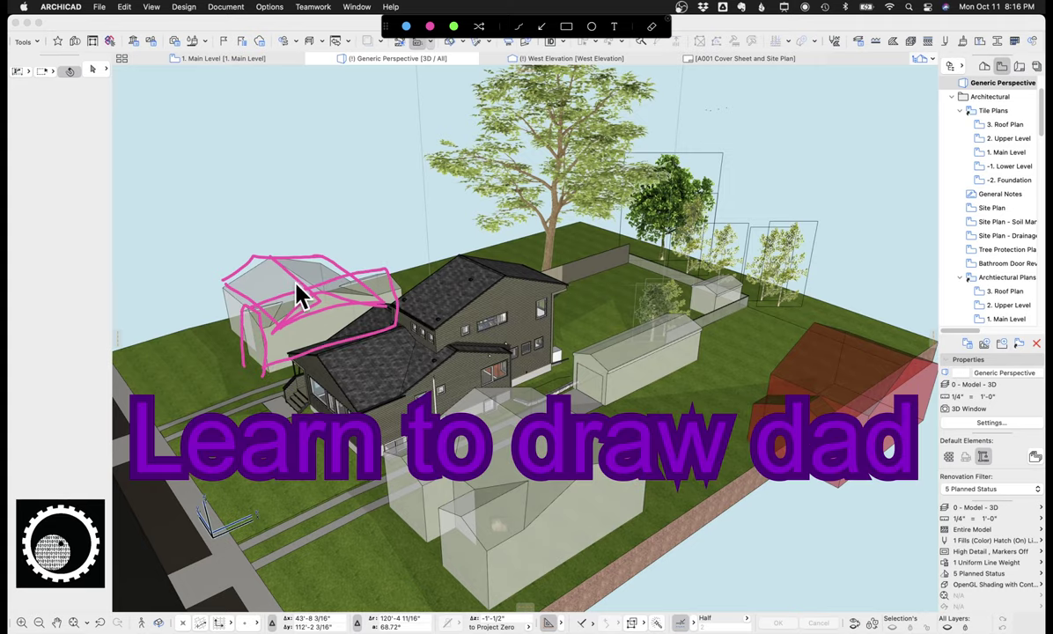
key("Escape")
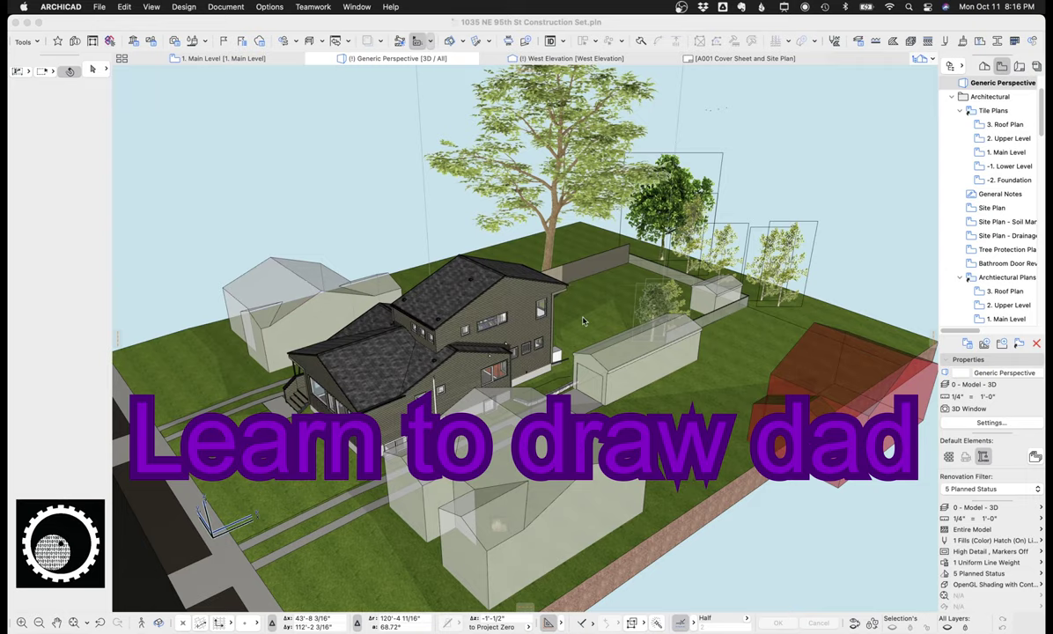
left_click(823, 376)
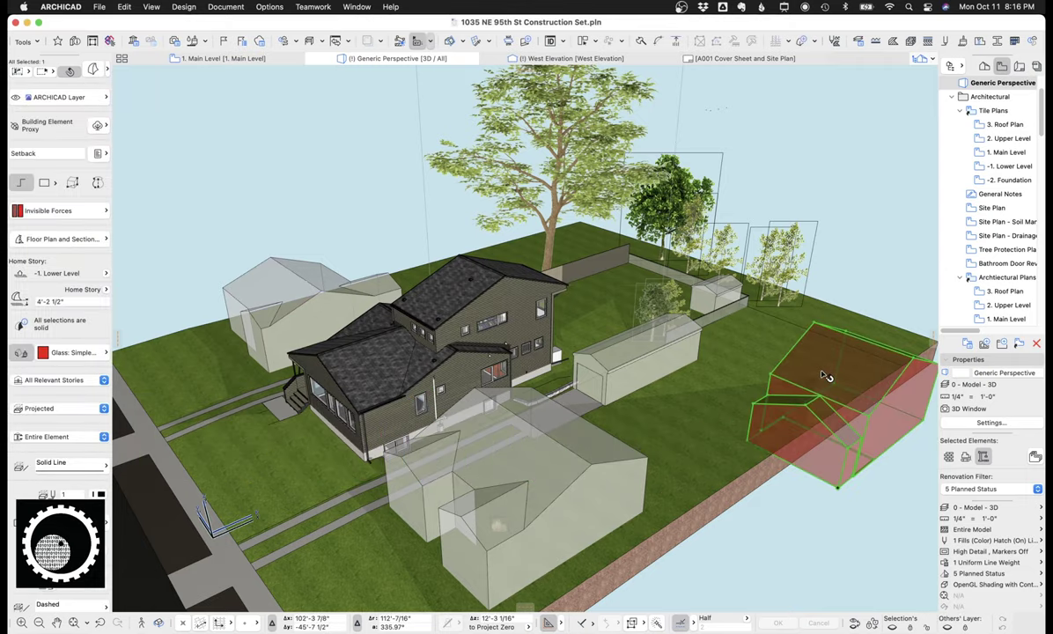
key("Delete")
Examine the translucent garage mass behind the house, including its door outline, and the neighboring masses around it
scroll(632, 358, "up", 10)
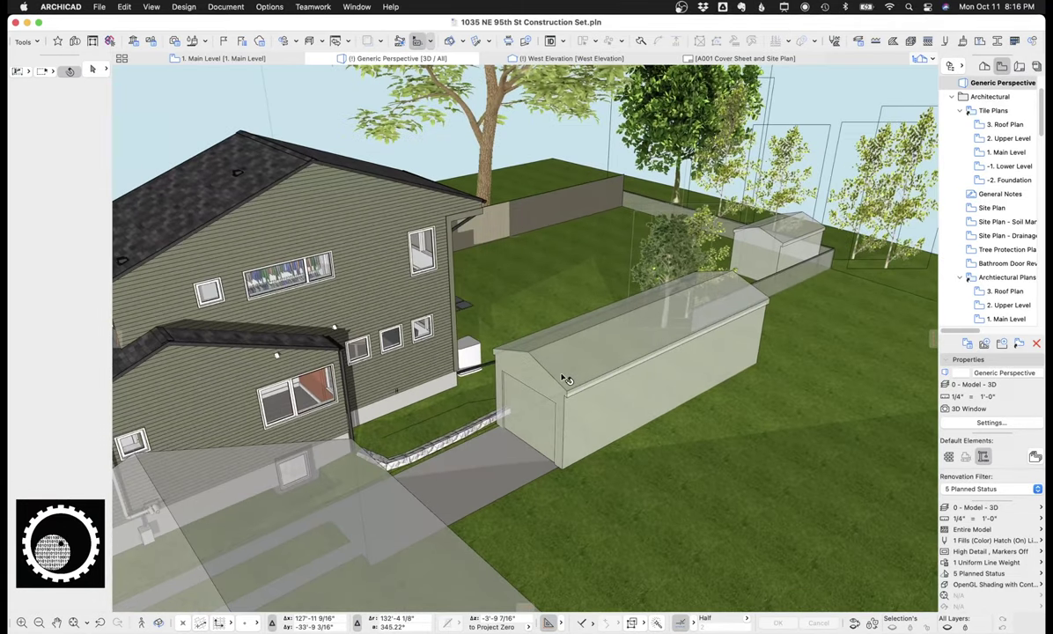
middle_click_drag(564, 379, 526, 377)
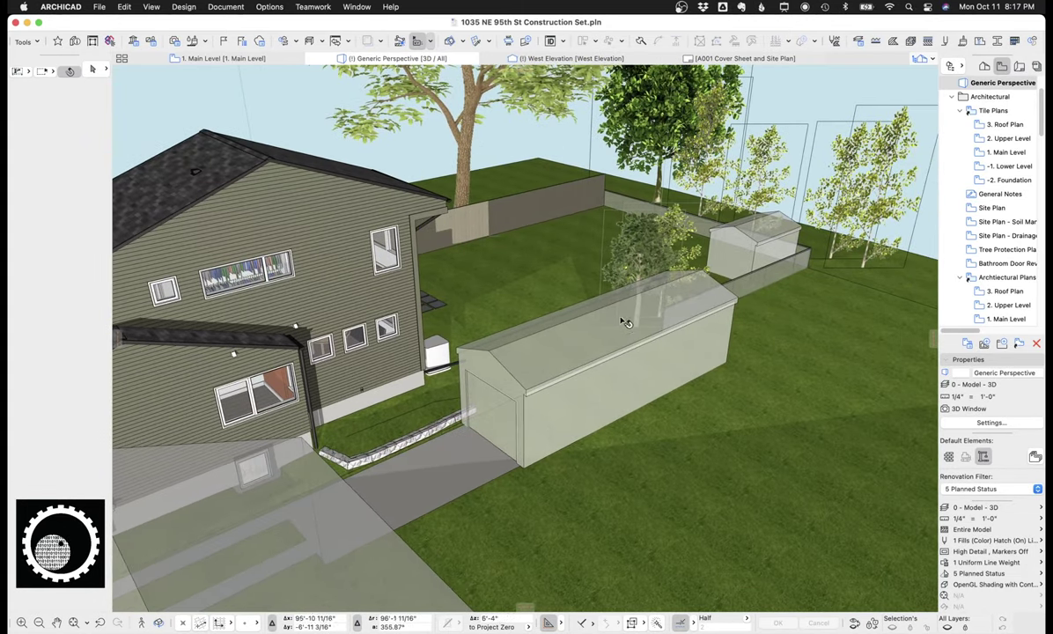
left_click(469, 421)
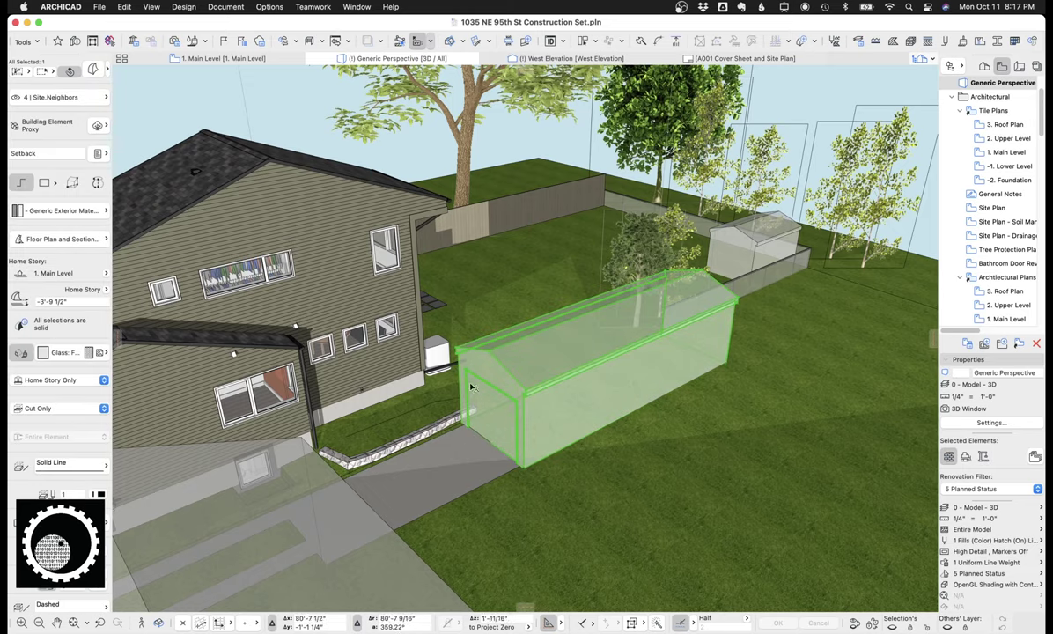
key("Escape")
key("ctrl+alt+a")
mouse_move(518, 457)
left_mouse_down()
mouse_move(509, 409)
mouse_move(472, 385)
mouse_move(466, 425)
mouse_move(517, 455)
left_mouse_up()
left_click(498, 435)
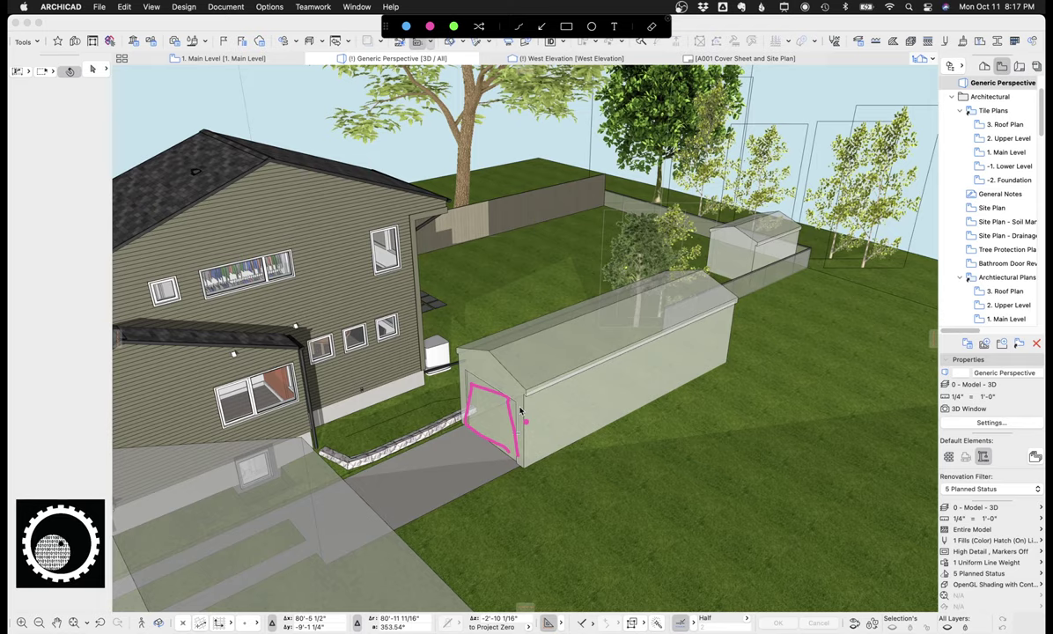
key("Escape")
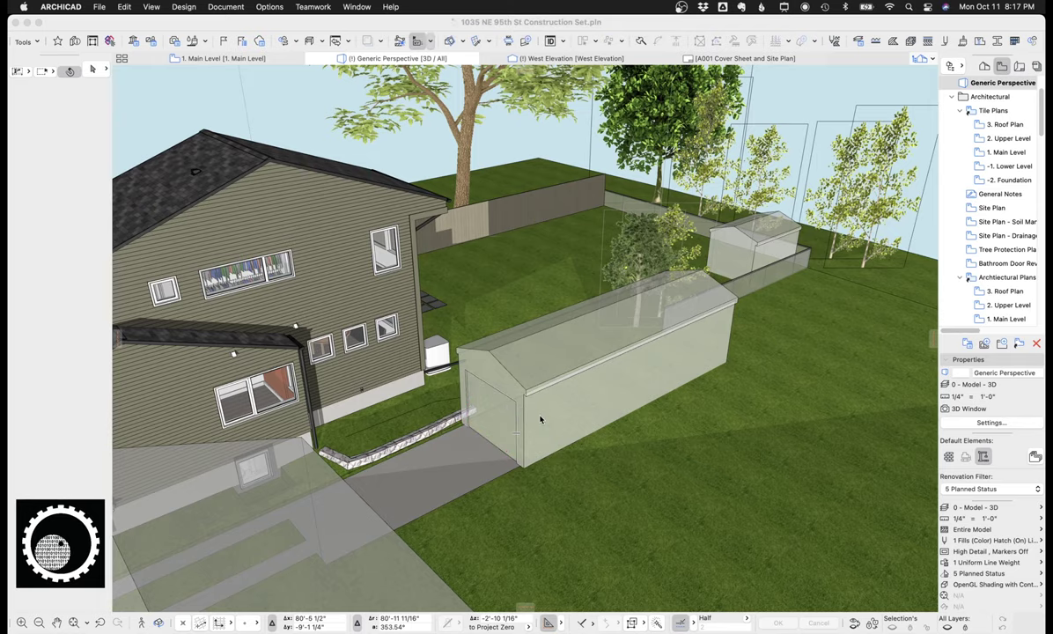
left_click(554, 413)
scroll(554, 414, "down", 5)
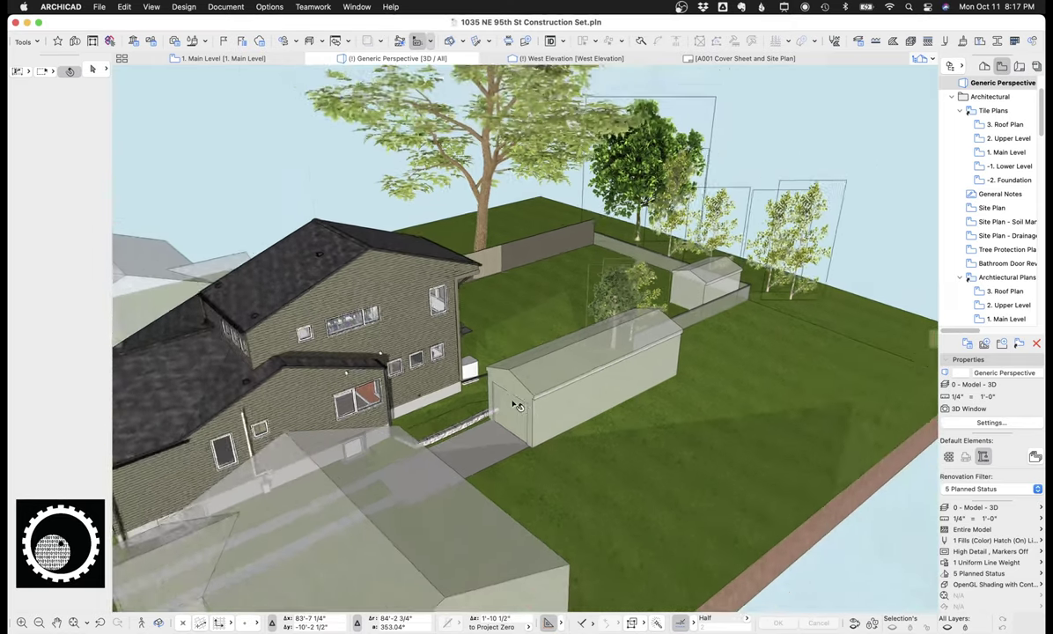
middle_click_drag(553, 412, 670, 335)
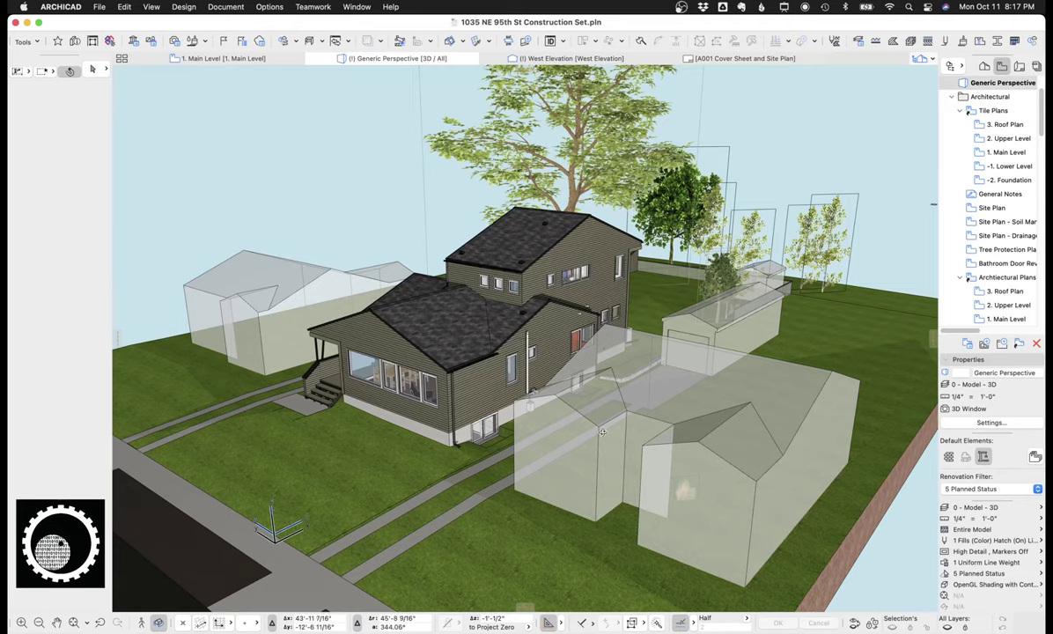
Check the surface override of the neighboring house mass beyond the front steps, leaving the surface list without a new choice
left_click(278, 285)
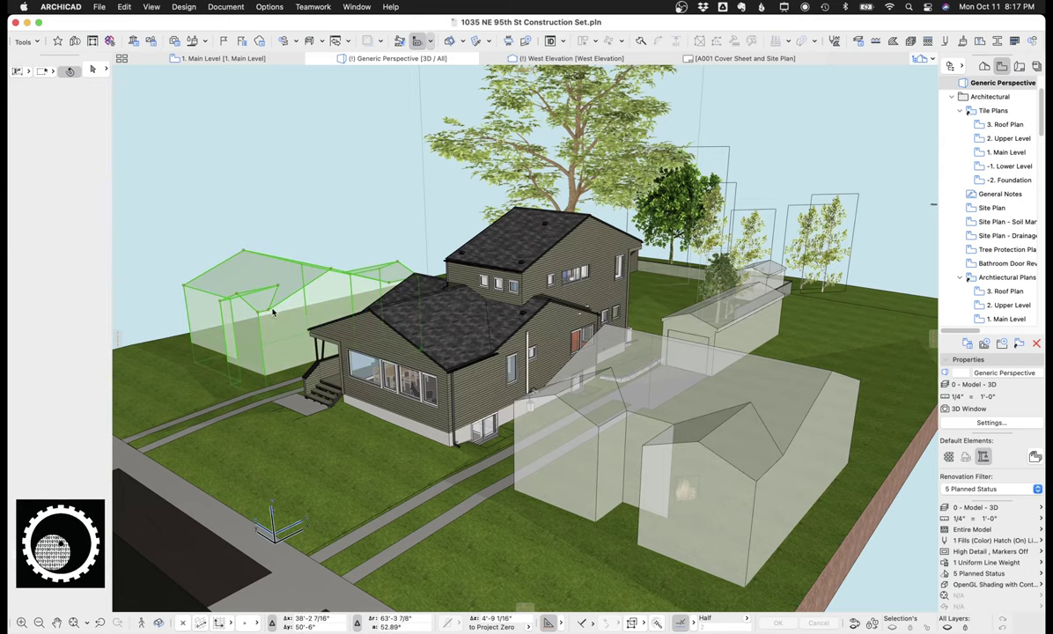
left_click(70, 353)
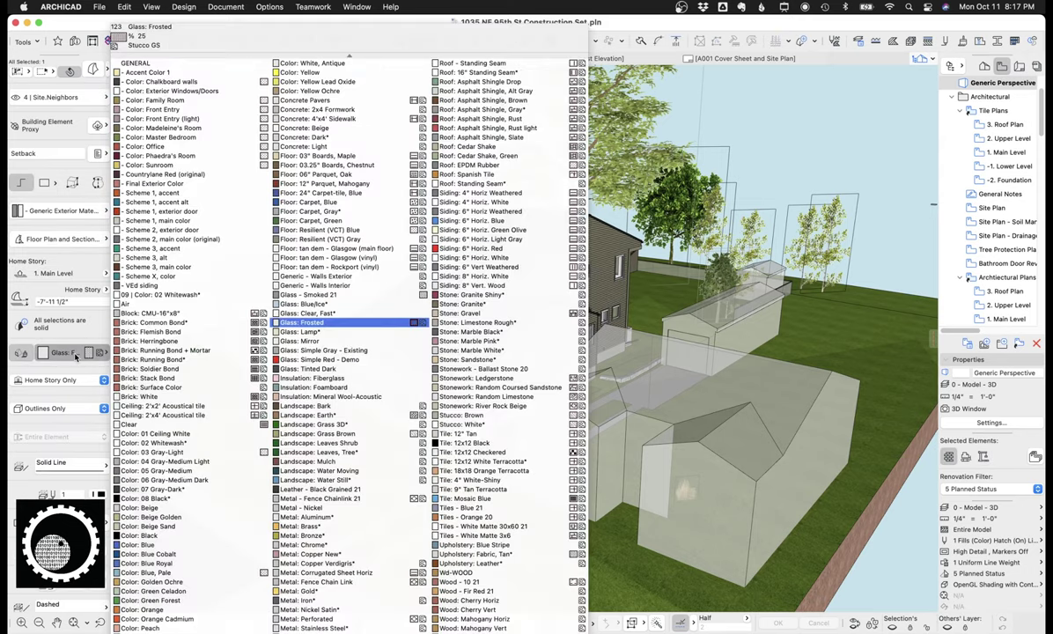
key("Escape")
key("Escape")
middle_click_drag(402, 354, 451, 371, "shift")
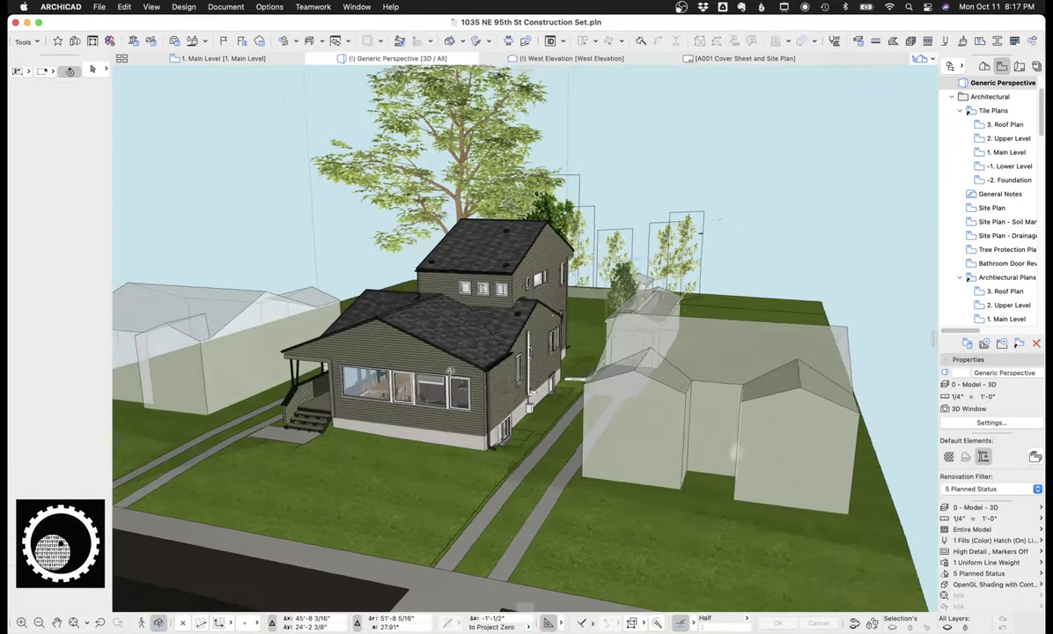
View the house and its translucent neighboring masses from above the street and driveways
left_click_drag(451, 371, 585, 405)
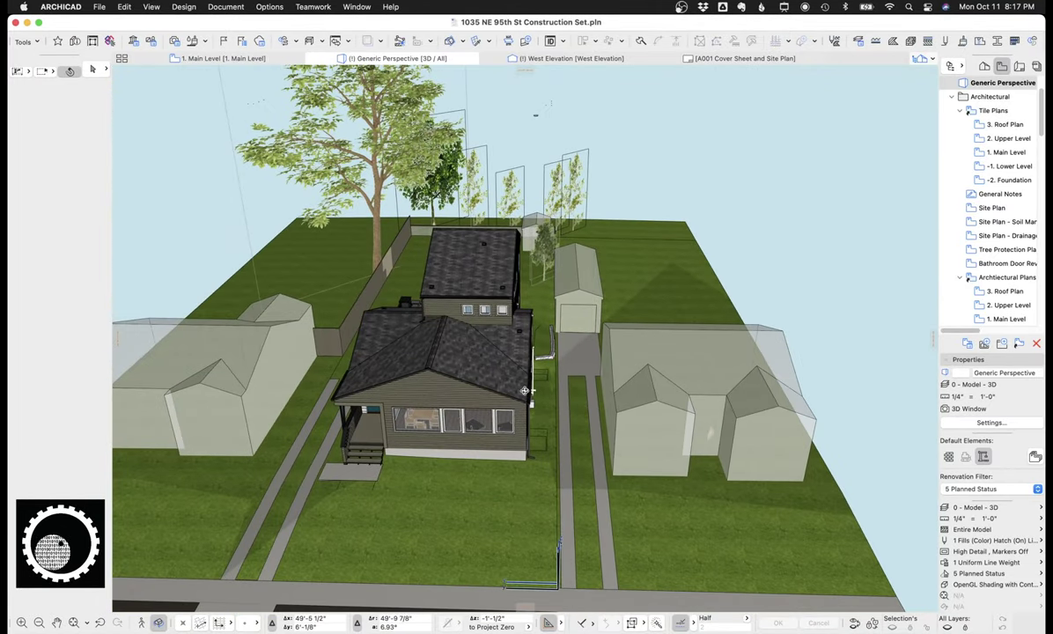
left_click_drag(597, 408, 568, 375)
key("Escape")
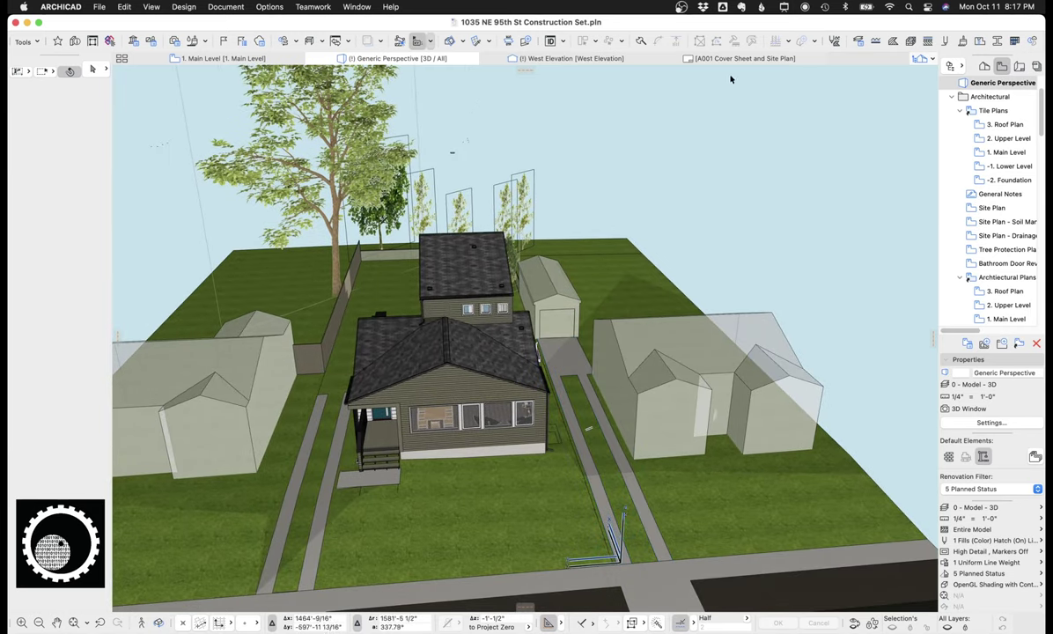
left_click(682, 7)
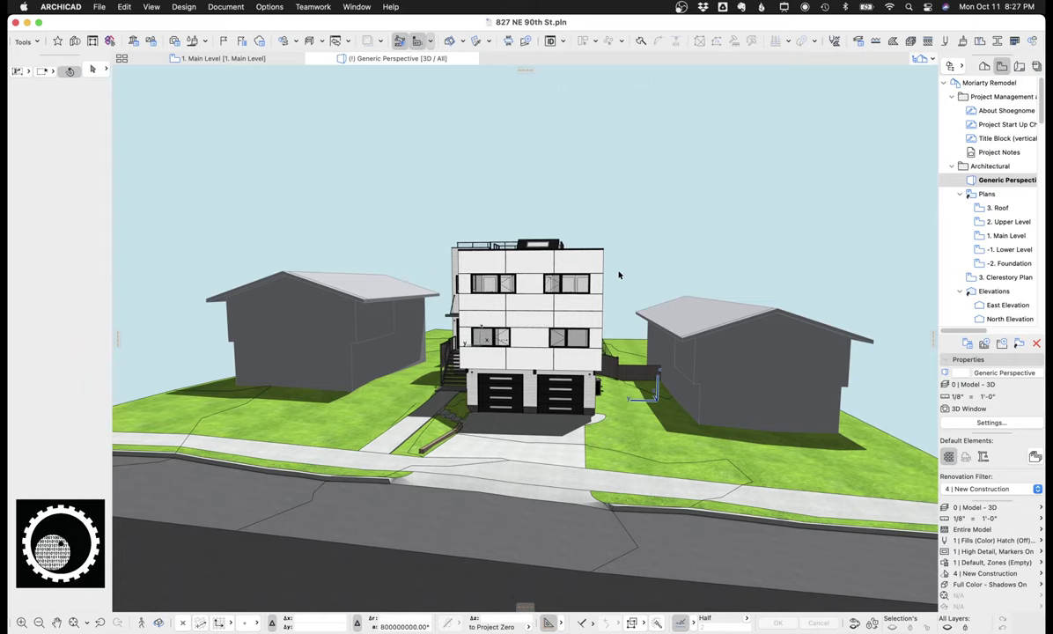
Open the segment settings of the gabled neighbor beam beside the white three-story house
middle_click_drag(618, 275, 554, 269, "shift")
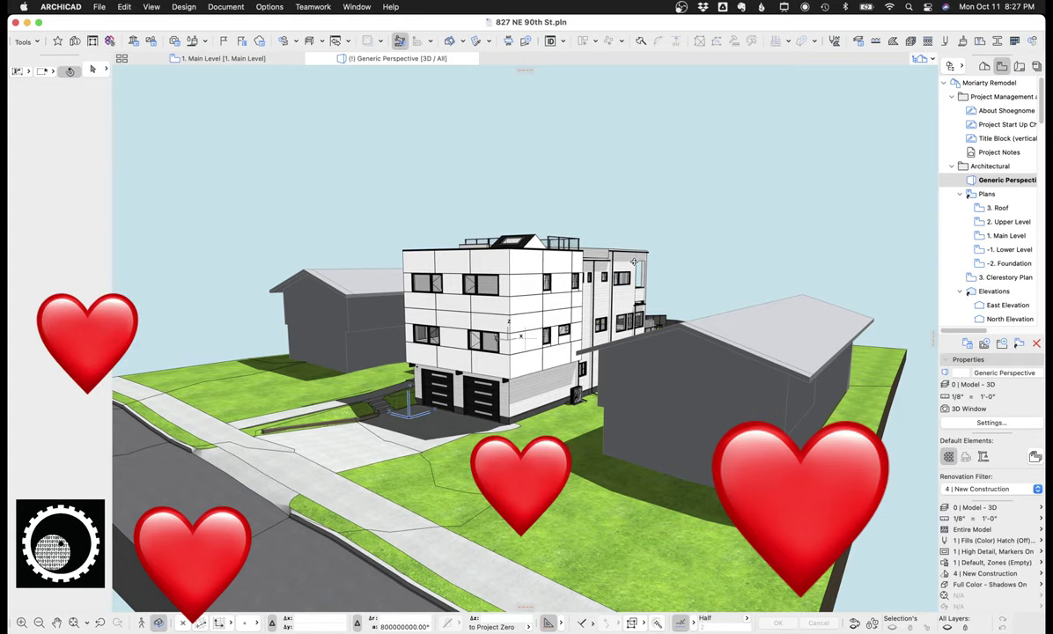
middle_click_drag(645, 265, 674, 255, "shift")
middle_click_drag(581, 257, 663, 345, "shift")
left_click(665, 347)
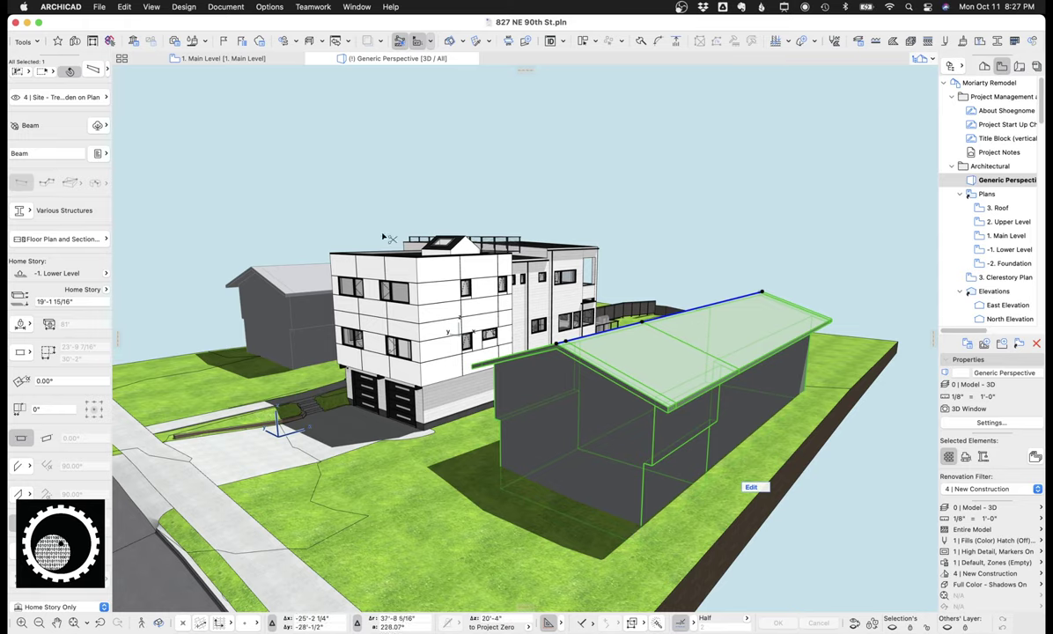
key("super+t")
left_click_drag(687, 119, 479, 120)
left_click(408, 155)
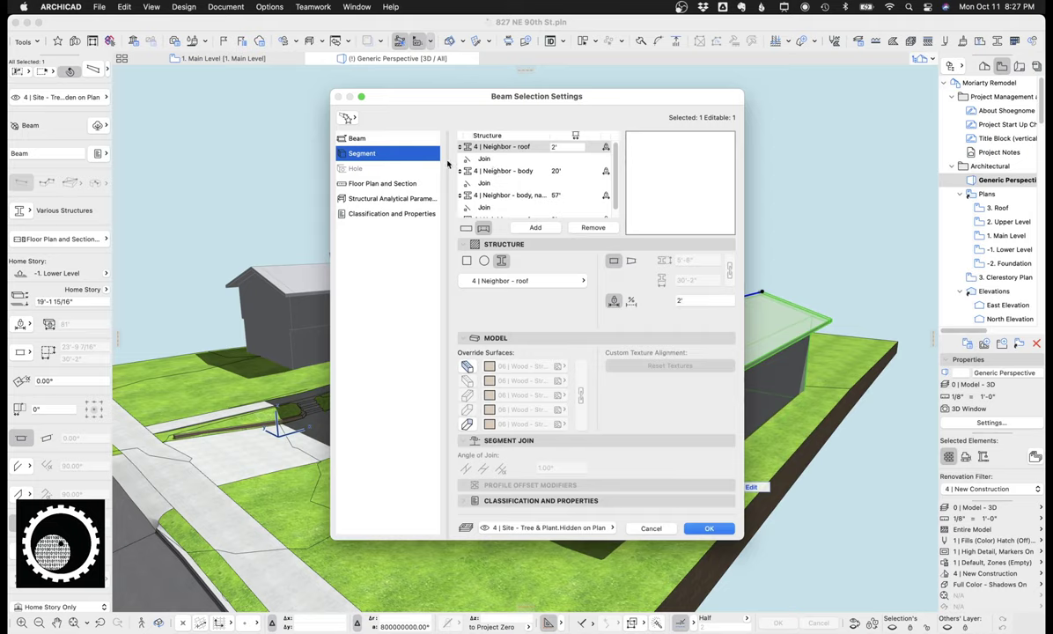
Review each segment of the neighbor beam: the two roof ends, the body and the narrow body
left_click(531, 171)
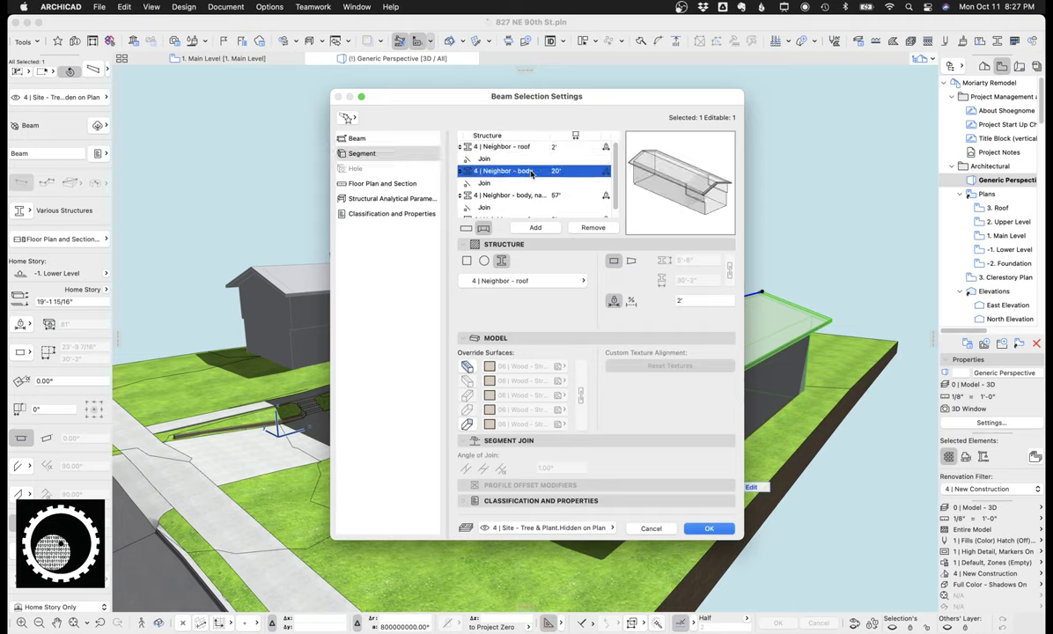
left_click(517, 196)
scroll(534, 195, "down", 1)
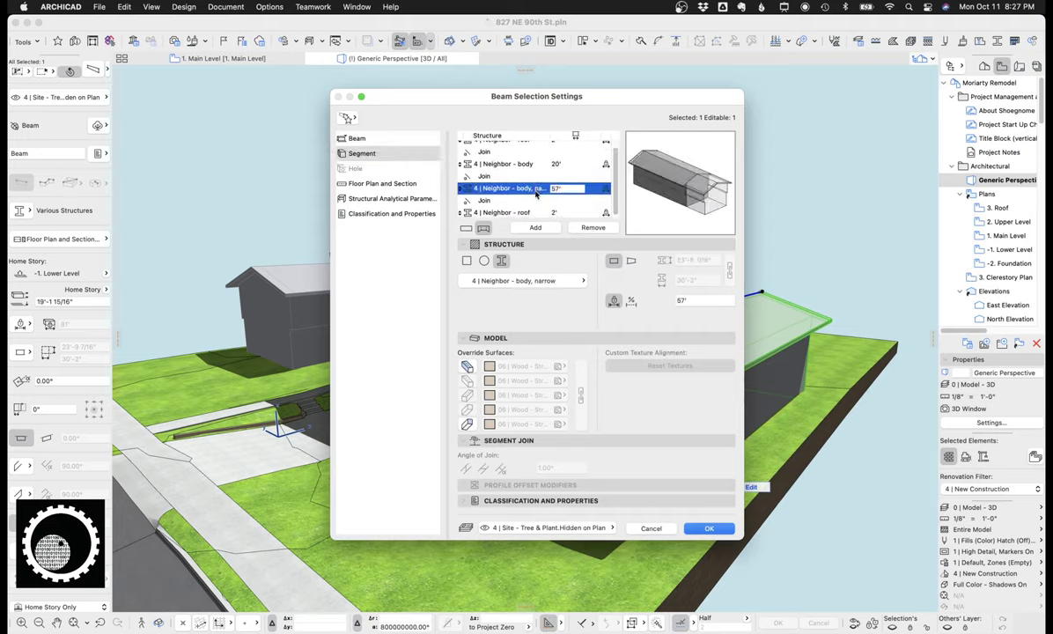
left_click(539, 212)
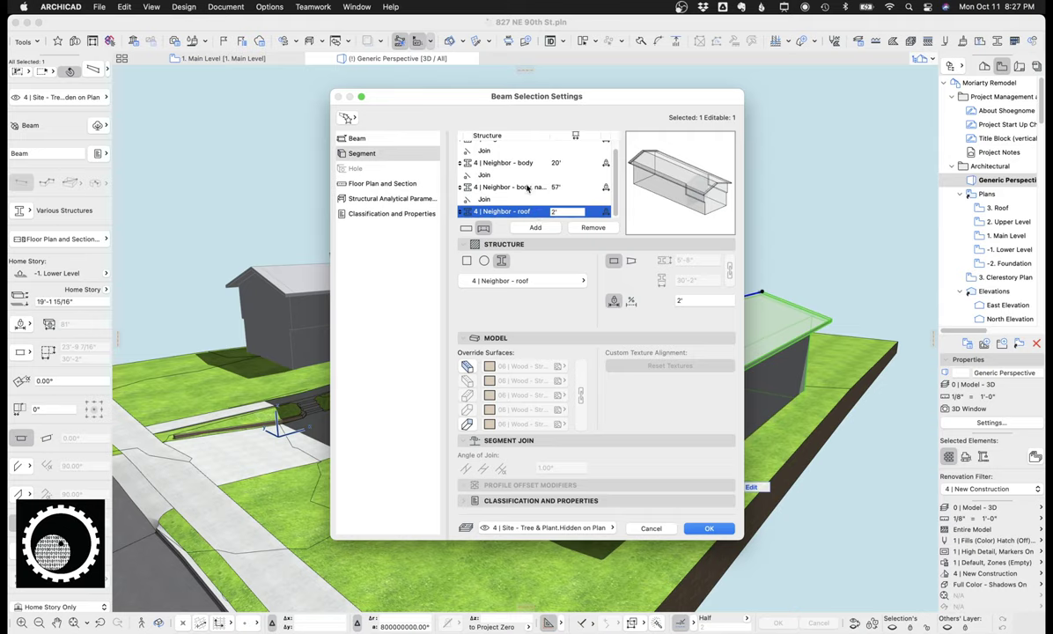
left_click(528, 187)
left_click(520, 165)
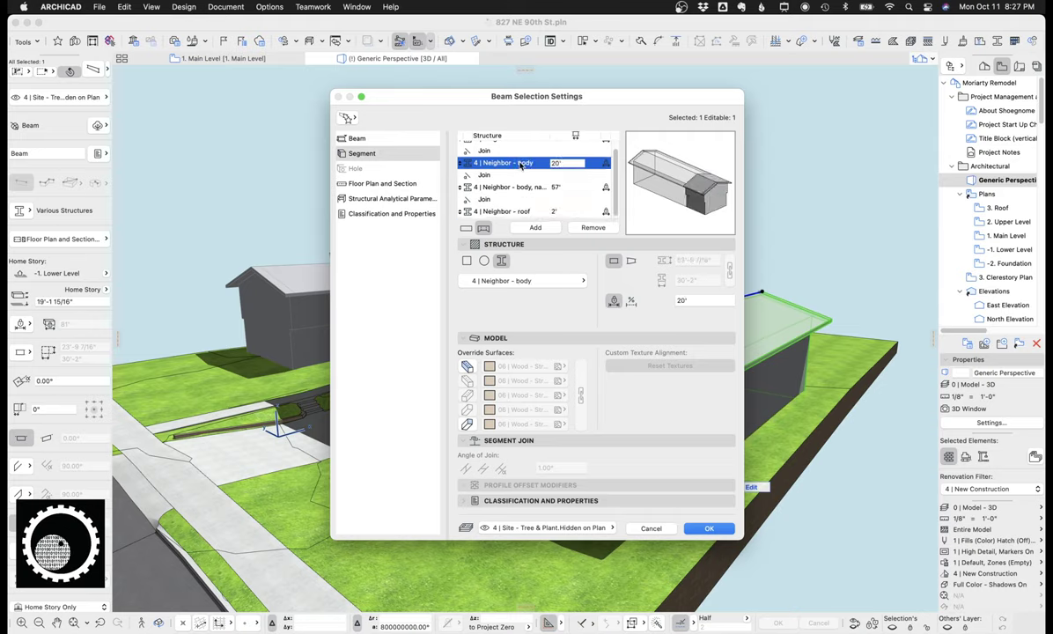
scroll(511, 167, "up", 1)
left_click(480, 147)
left_click(538, 173)
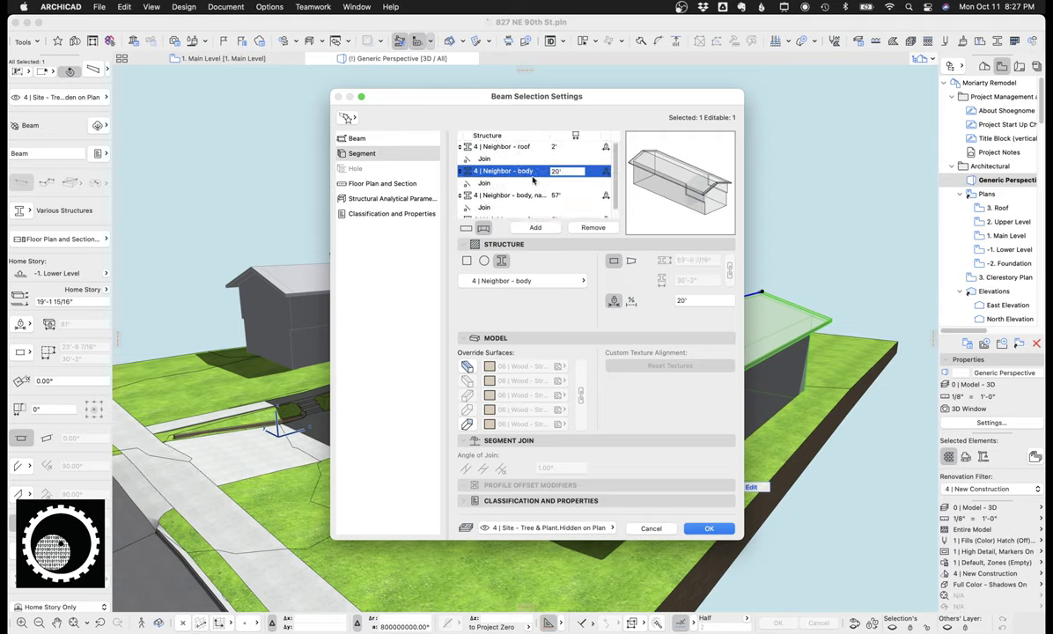
Try the "4 | Neighbor - body, narrow" profile on the neighbor beam's 20' segment and undo the change
left_click(552, 282)
left_click(847, 255)
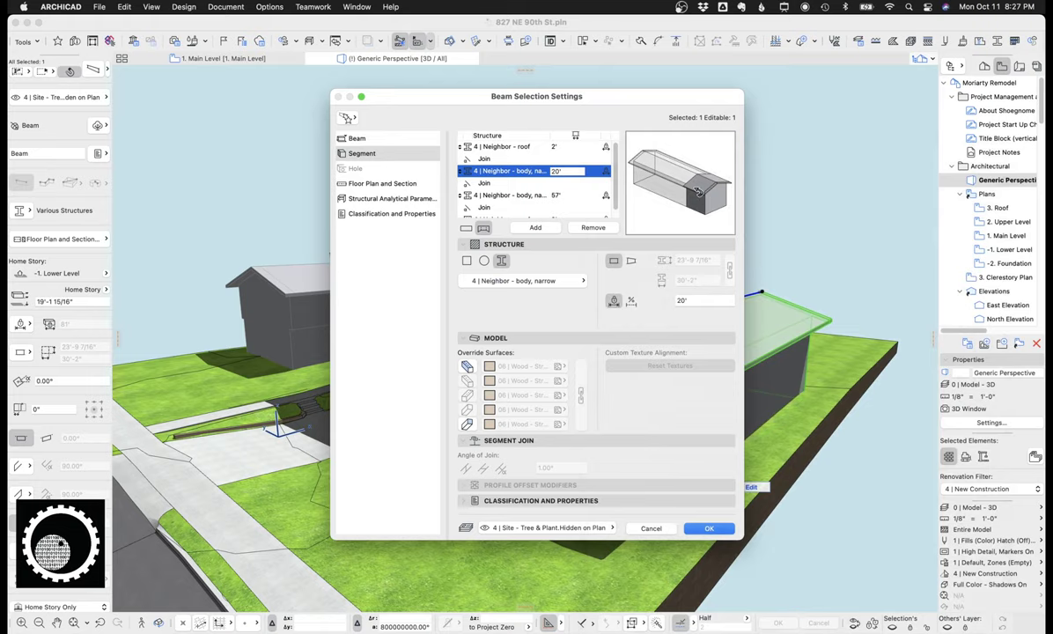
left_click(709, 528)
key("super+z")
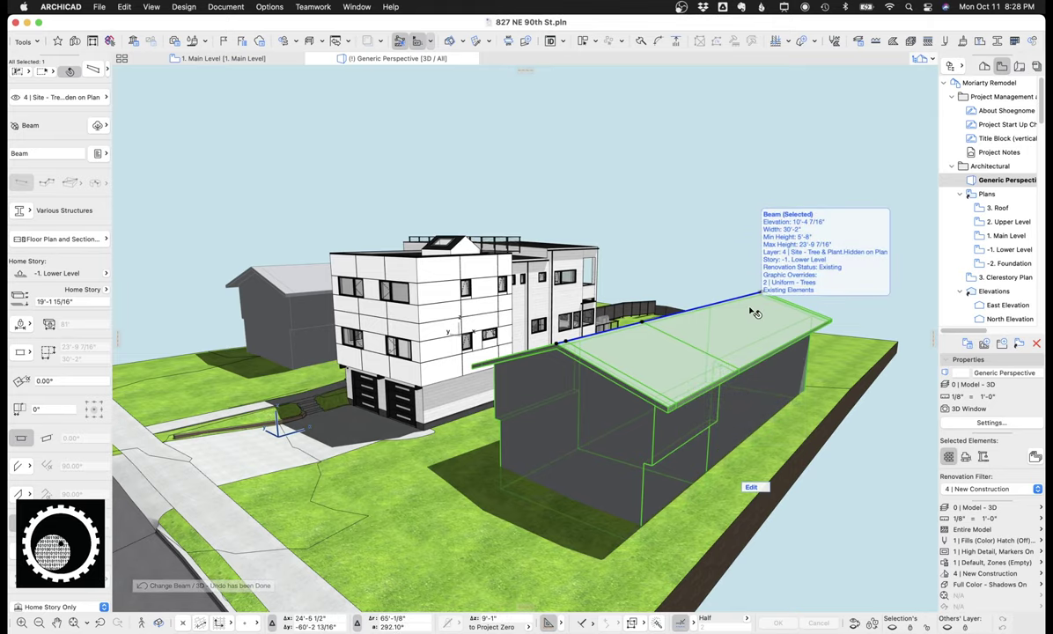
Open the "4 | Neighbor - body" complex profile for editing in the Profile Manager
key("super+shift+p")
left_click(755, 115)
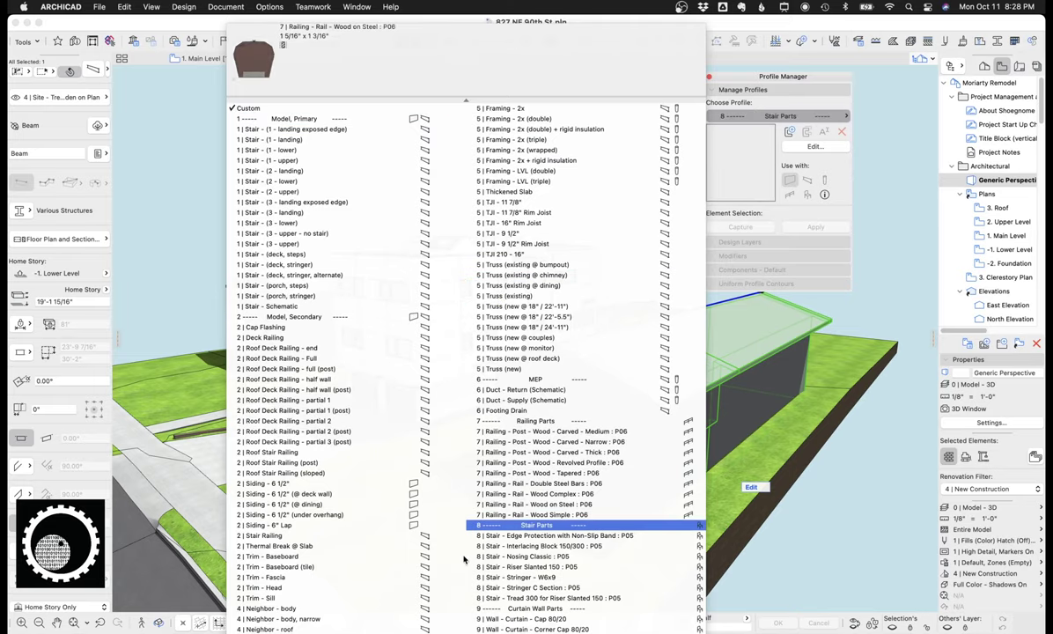
scroll(480, 599, "down", 3)
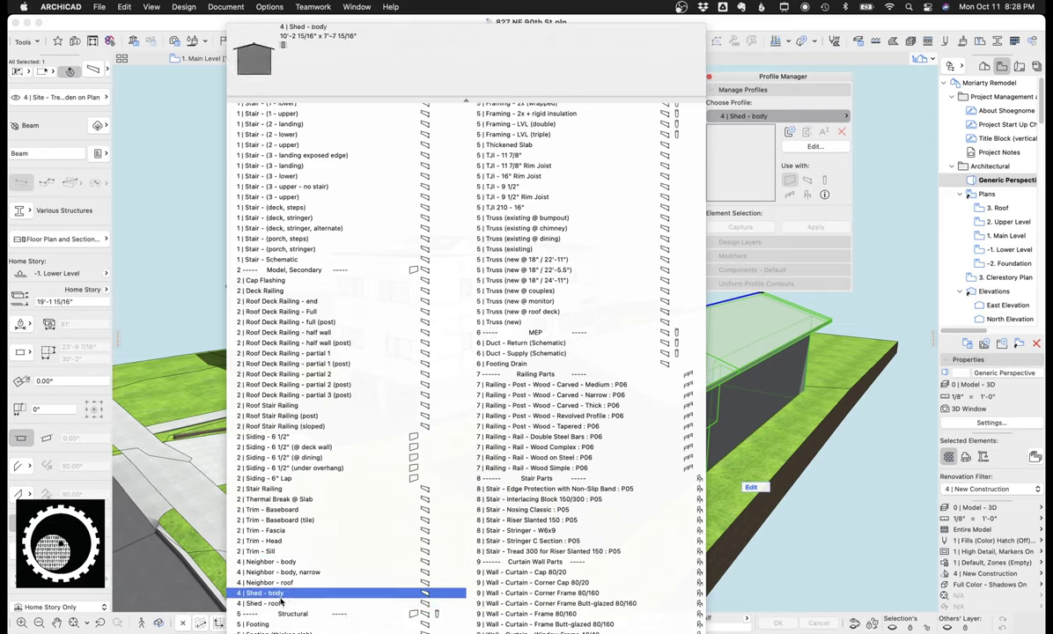
left_click(287, 564)
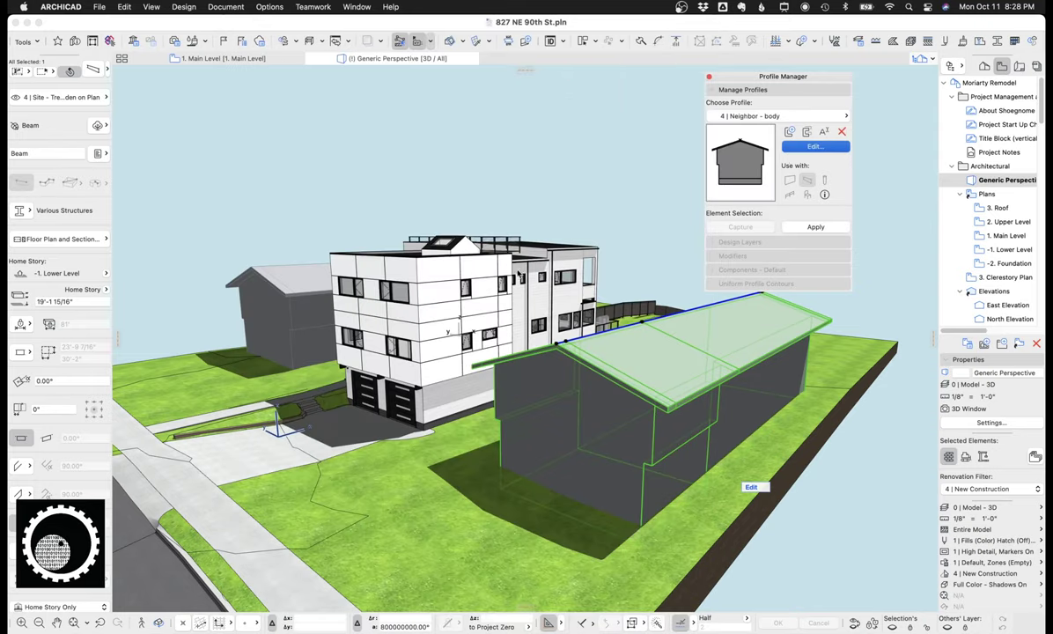
key("Return")
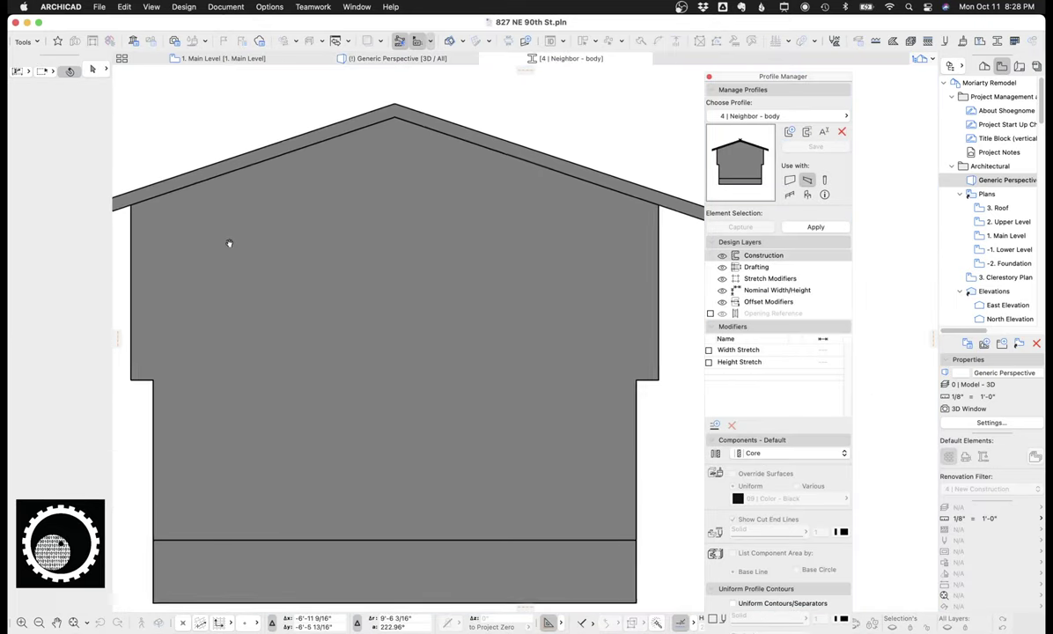
Examine the foundation, wall and roof fills of the neighbor body profile and the related neighbor profiles
left_click(407, 485)
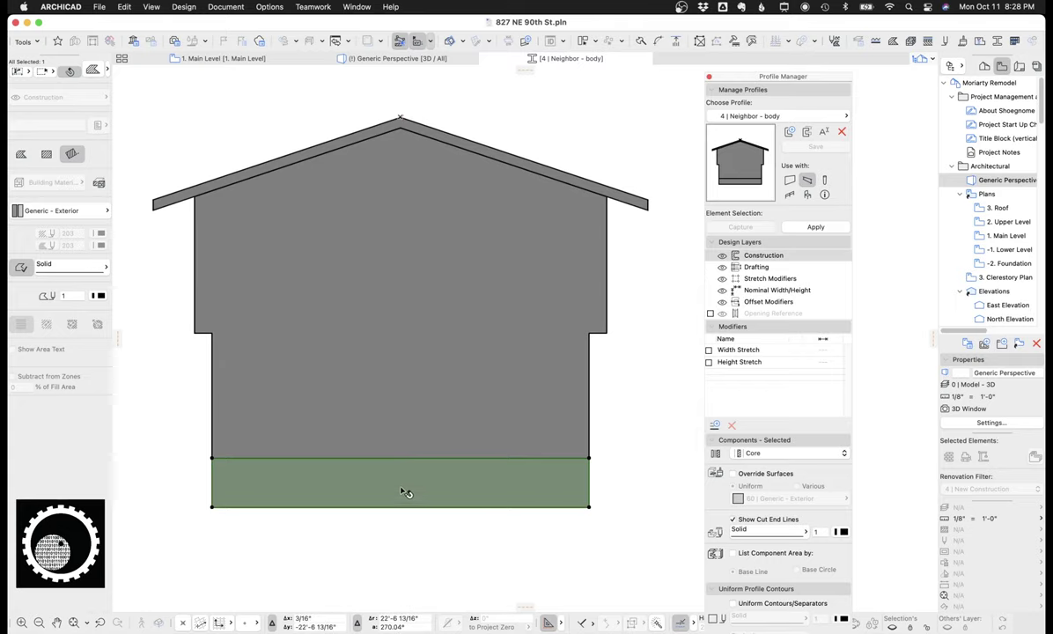
left_click(419, 436)
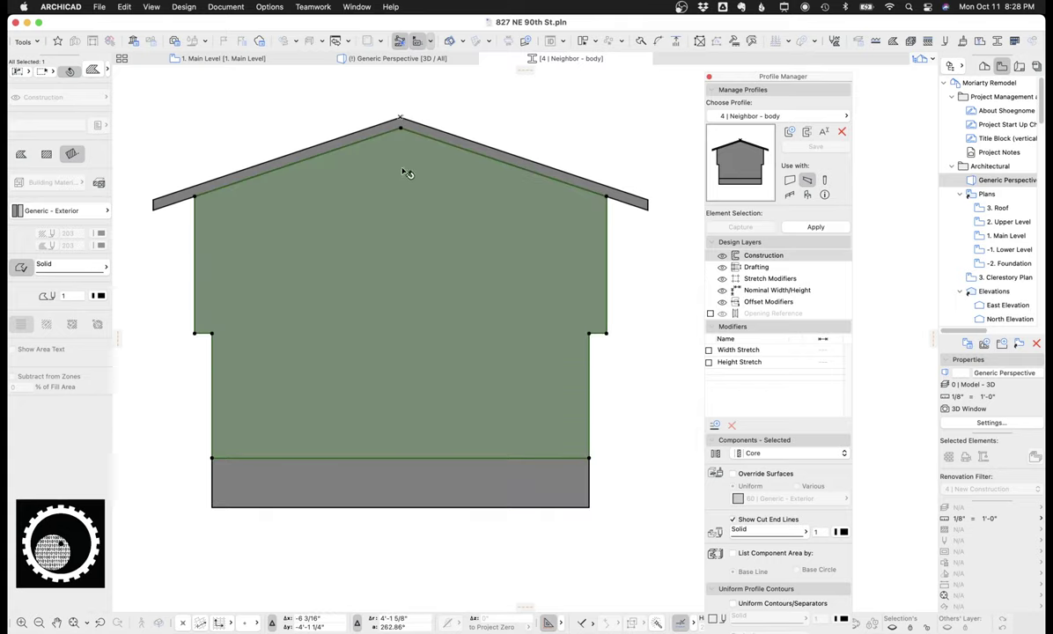
left_click(404, 124)
key("Escape")
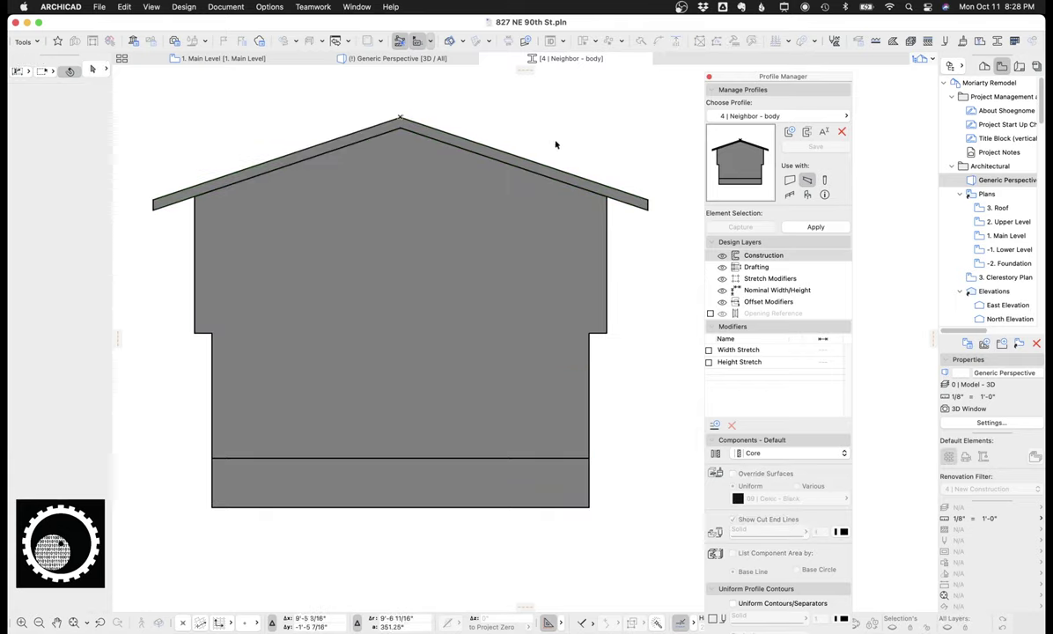
left_click(744, 115)
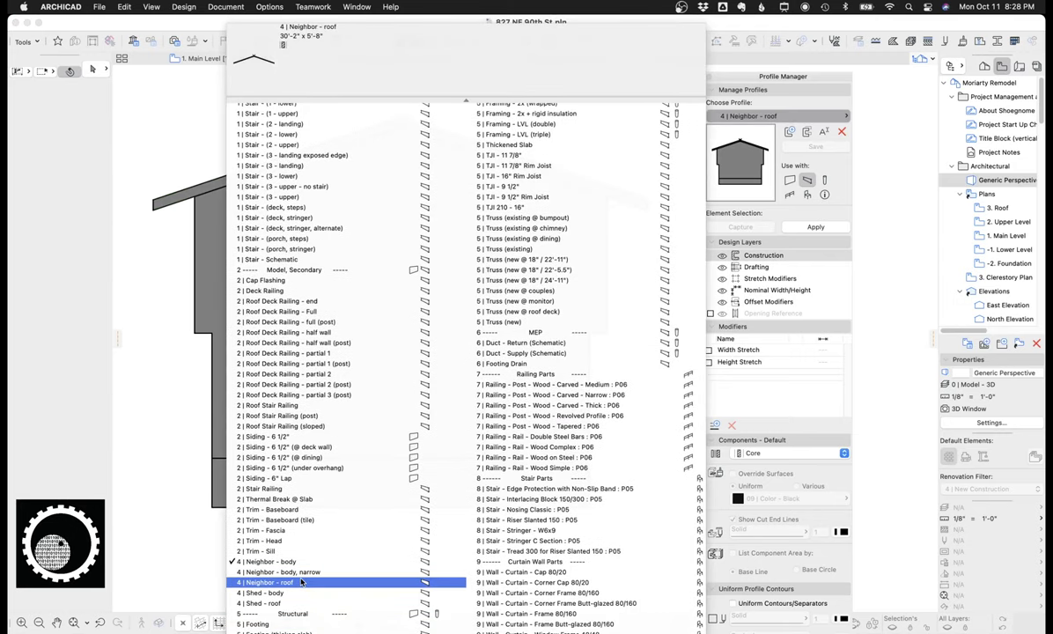
left_click(270, 563)
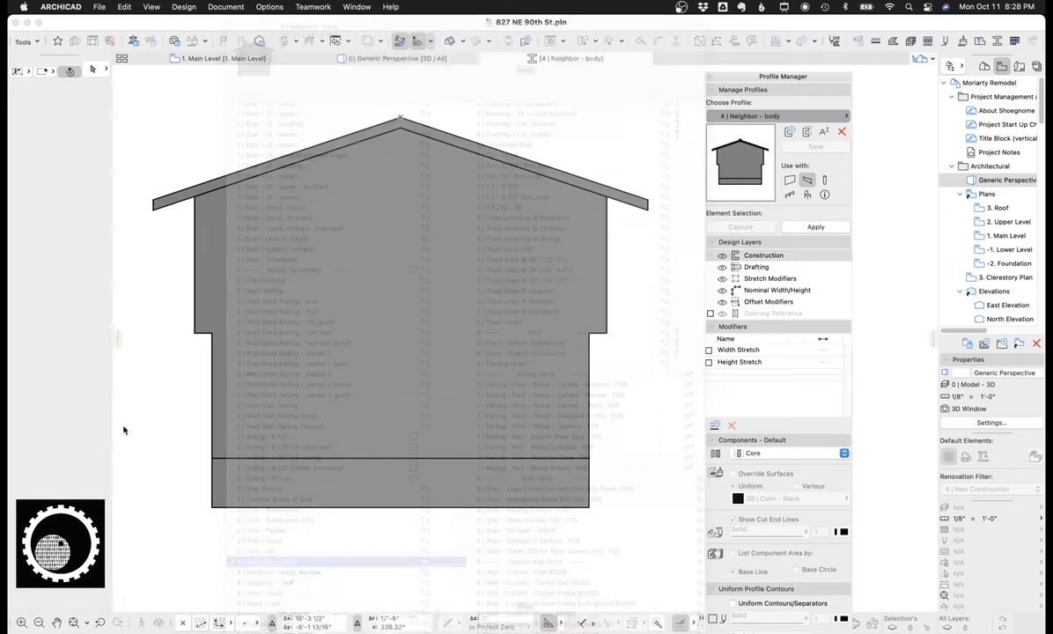
Delete the wall and foundation fills from the neighbor body profile, and close the profile editor without saving
left_click(498, 327)
left_click(500, 468, "shift")
key("Delete")
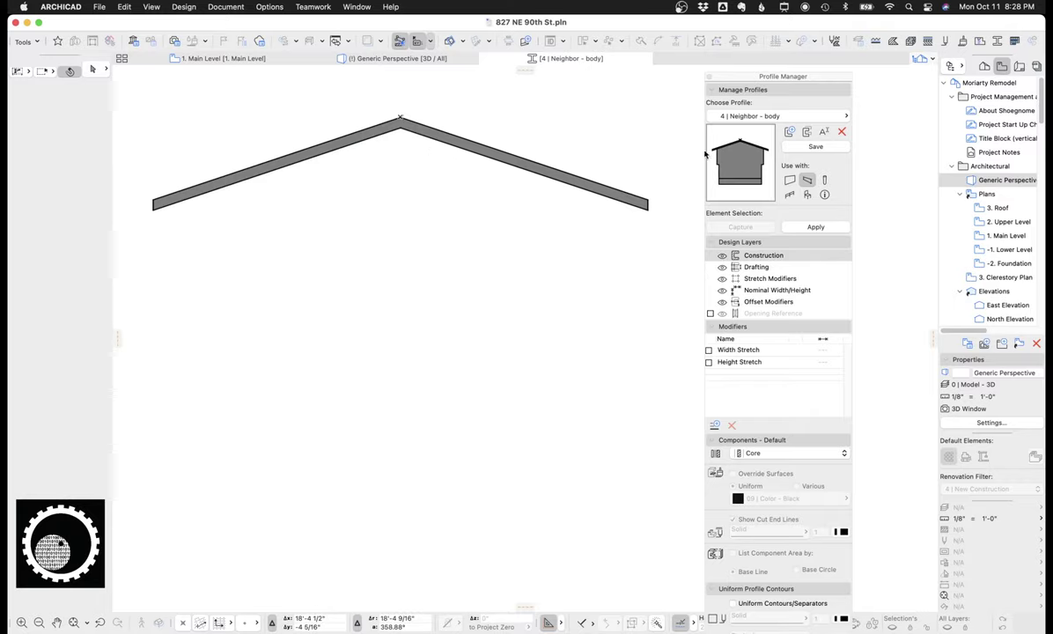
left_click(709, 76)
left_click(506, 271)
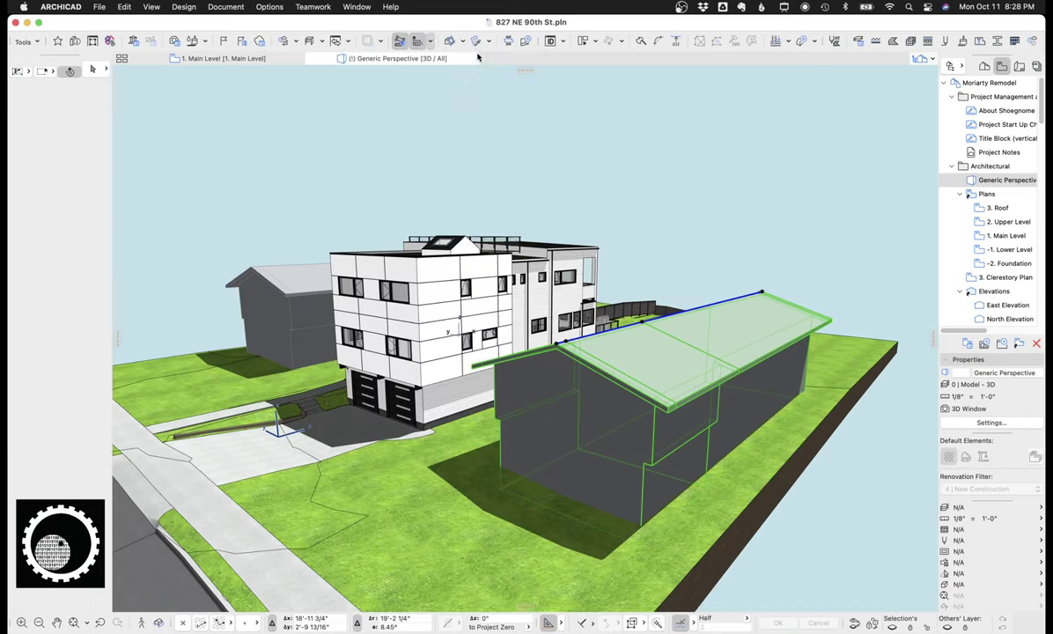
left_click(700, 269)
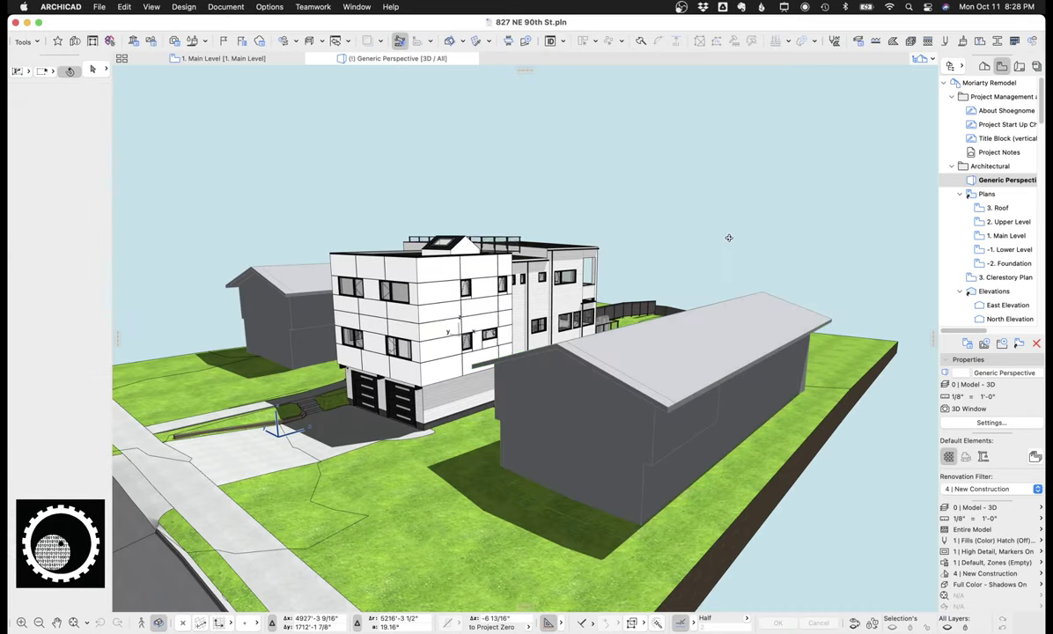
Select the shed beam in the rear corner of the yard and examine its ridge and roof overhang segments
middle_click_drag(729, 237, 760, 283, "shift")
left_click_drag(760, 283, 528, 304)
middle_click_drag(881, 379, 695, 366)
scroll(564, 348, "up", 6)
left_click_drag(499, 362, 663, 291)
scroll(530, 347, "up", 4)
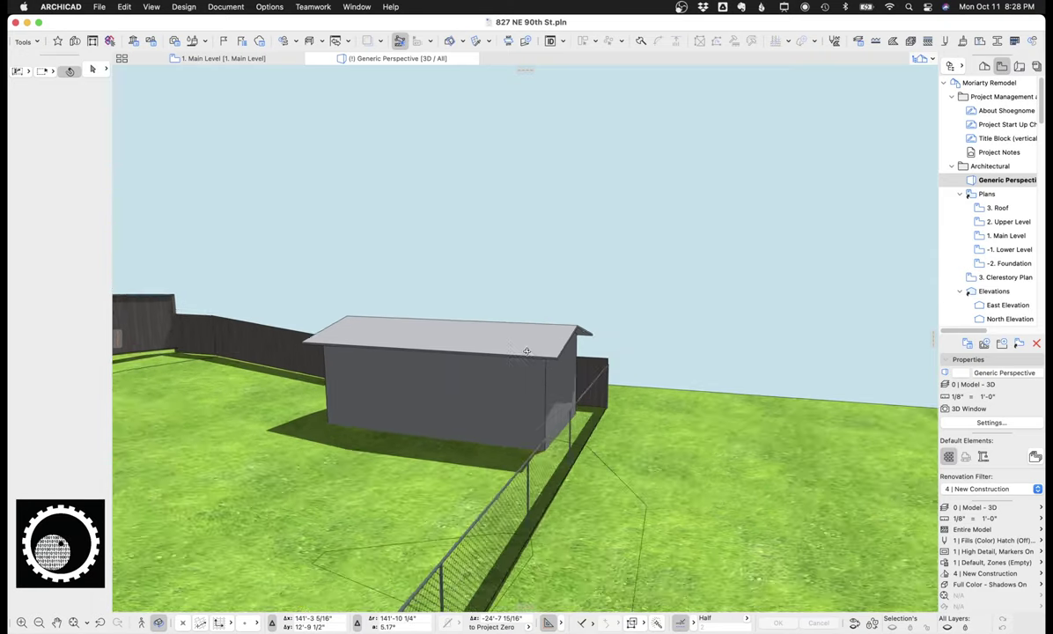
key("Escape")
left_click(542, 371)
key("ctrl+a")
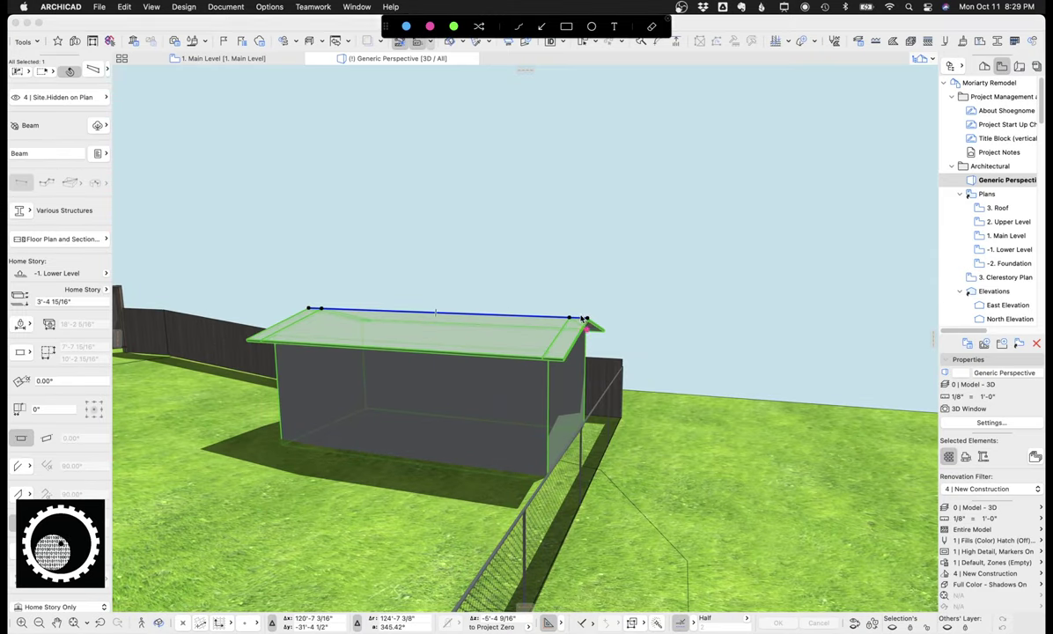
mouse_move(465, 296)
left_mouse_down()
mouse_move(477, 312)
mouse_move(503, 310)
left_mouse_up()
mouse_move(318, 281)
left_mouse_down()
mouse_move(339, 302)
mouse_move(327, 310)
left_mouse_up()
key("Escape")
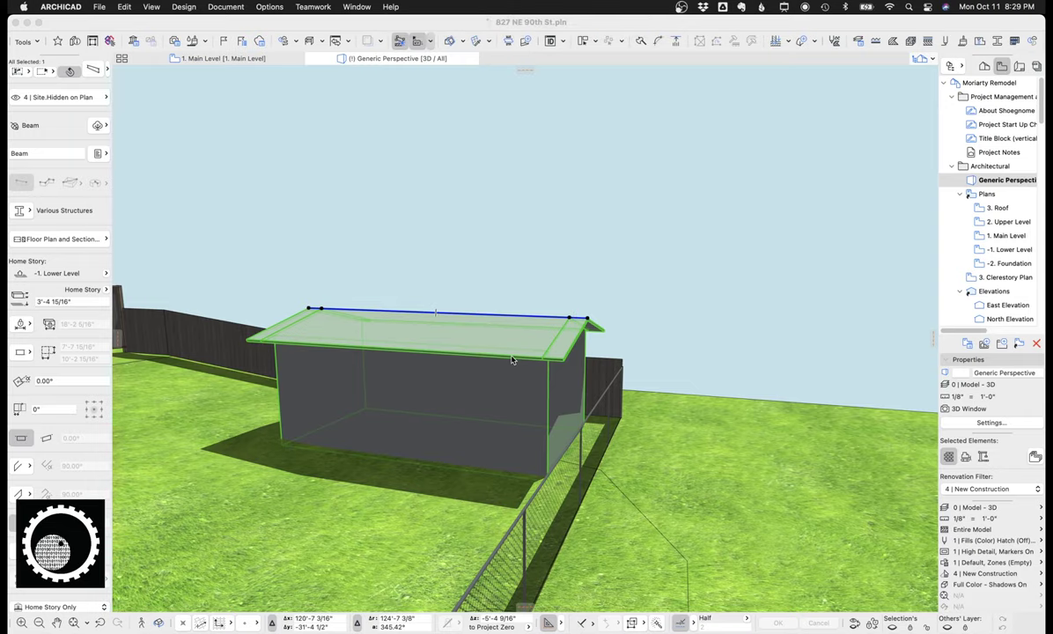
key("Escape")
View the whole site from behind, with the shed, the fences and both neighboring masses around the house
key("o")
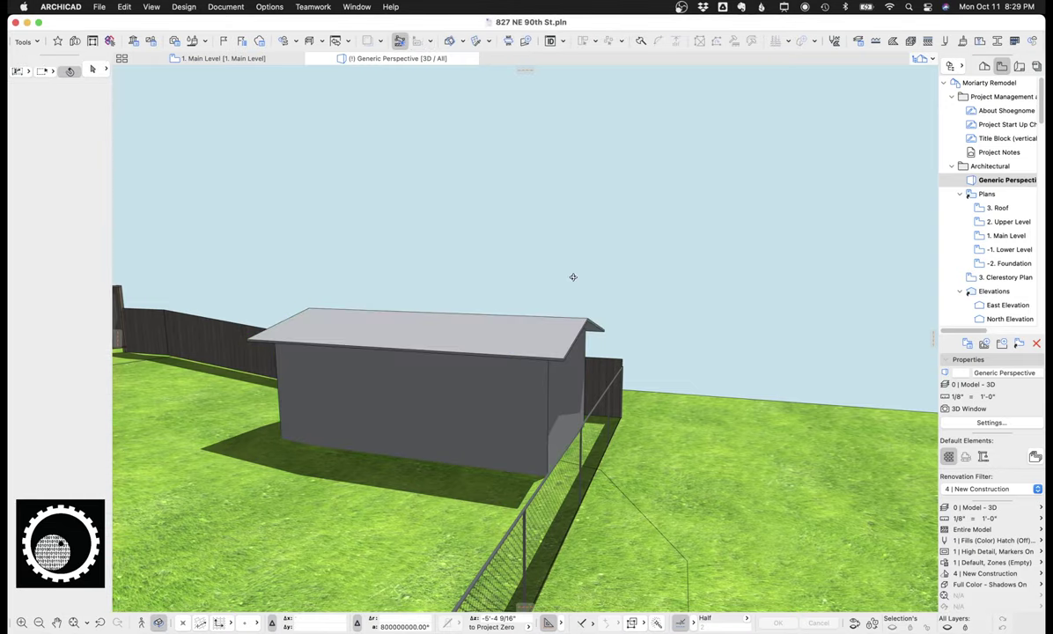
left_click_drag(573, 278, 443, 286)
middle_click_drag(443, 286, 374, 248, "shift")
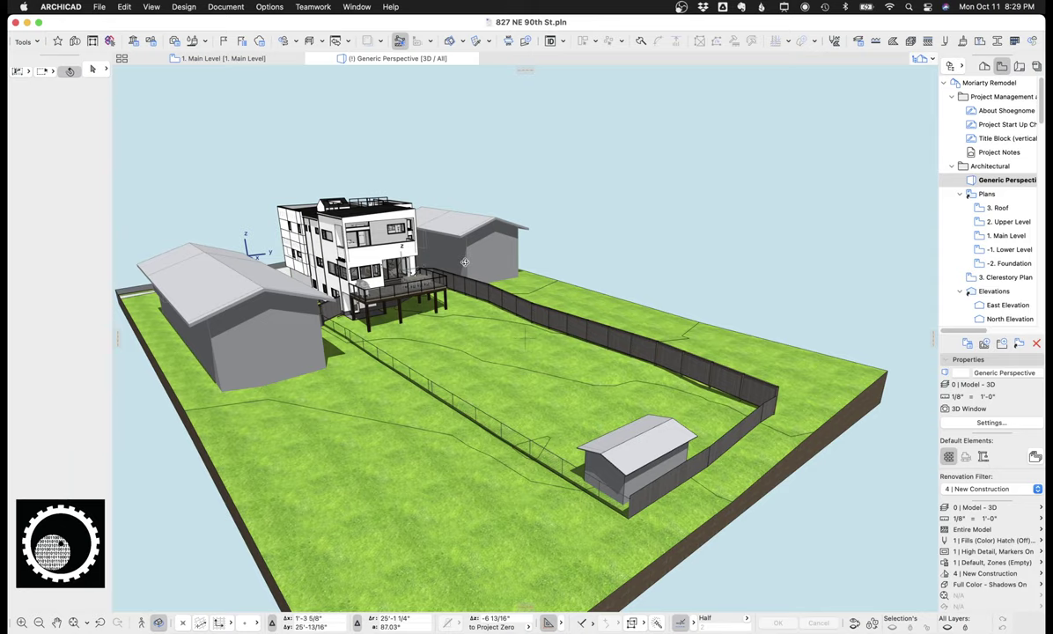
Select the chainlink and wood fences around the backyard to inspect their railing settings
left_click_drag(409, 365, 378, 355)
scroll(378, 355, "up", 2)
middle_click_drag(379, 355, 366, 393, "shift")
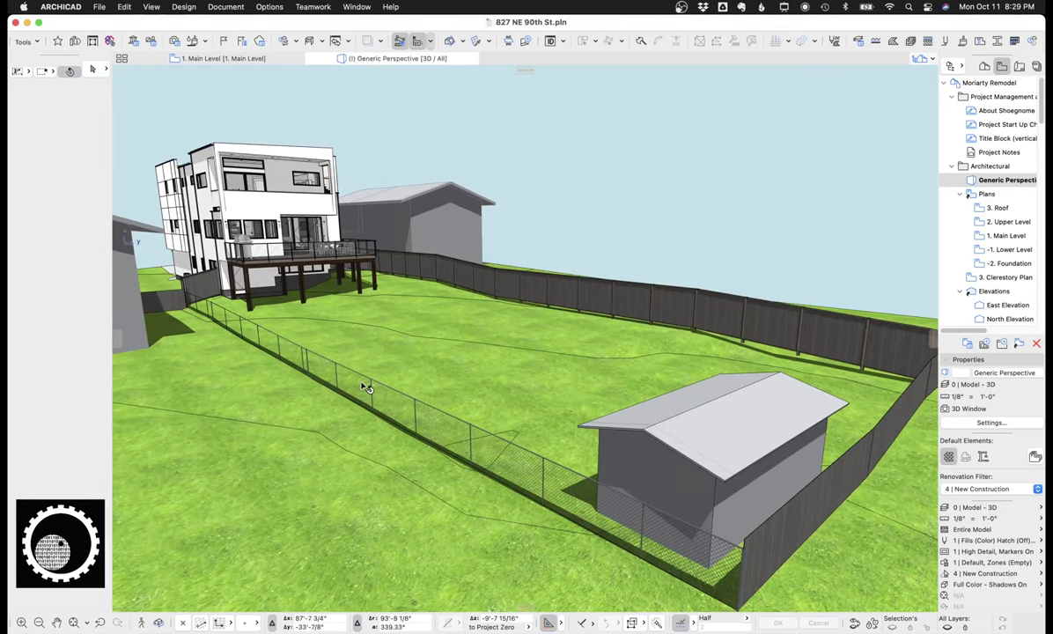
left_click(365, 393)
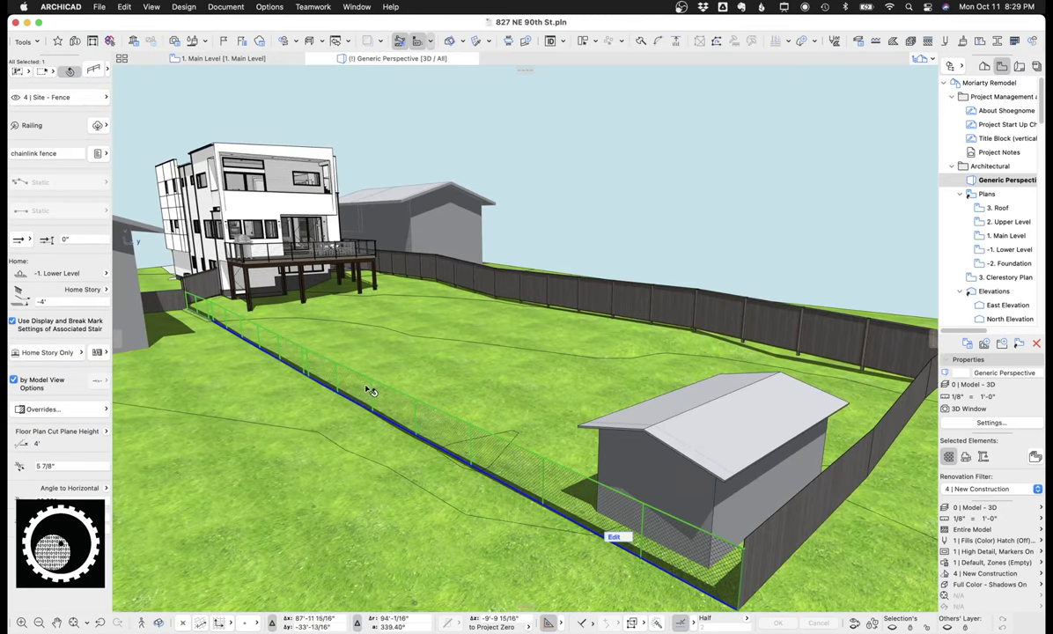
left_click(617, 301, "shift")
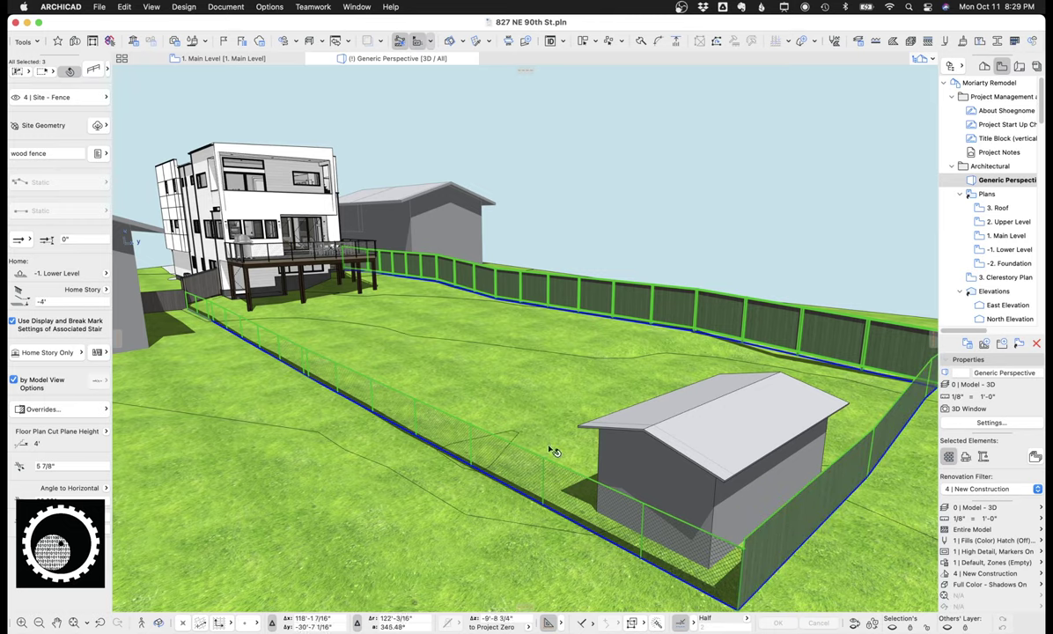
left_click(298, 340)
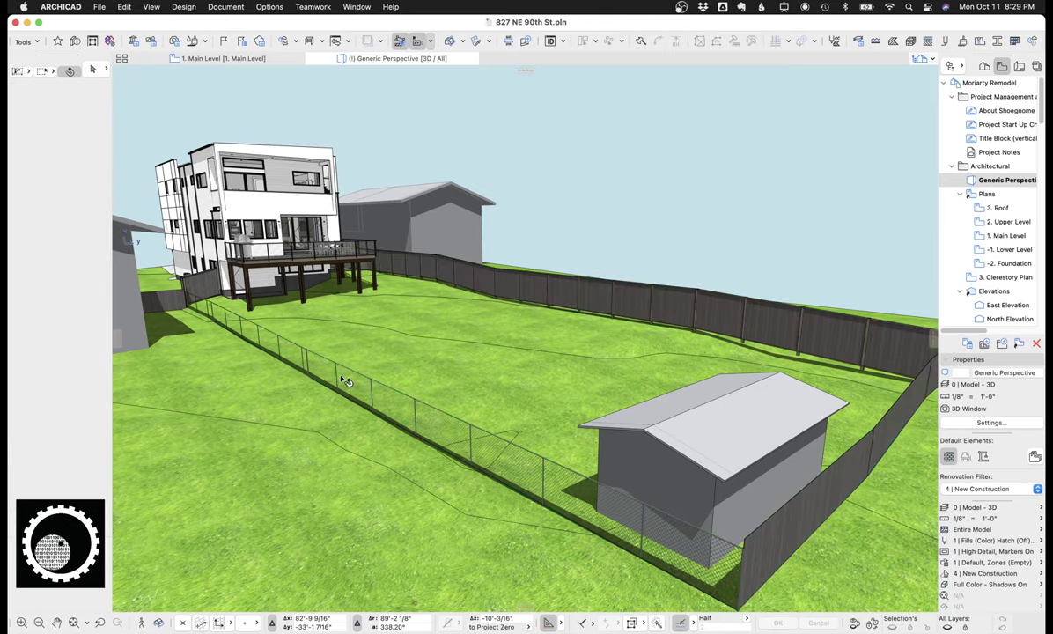
left_click(320, 364)
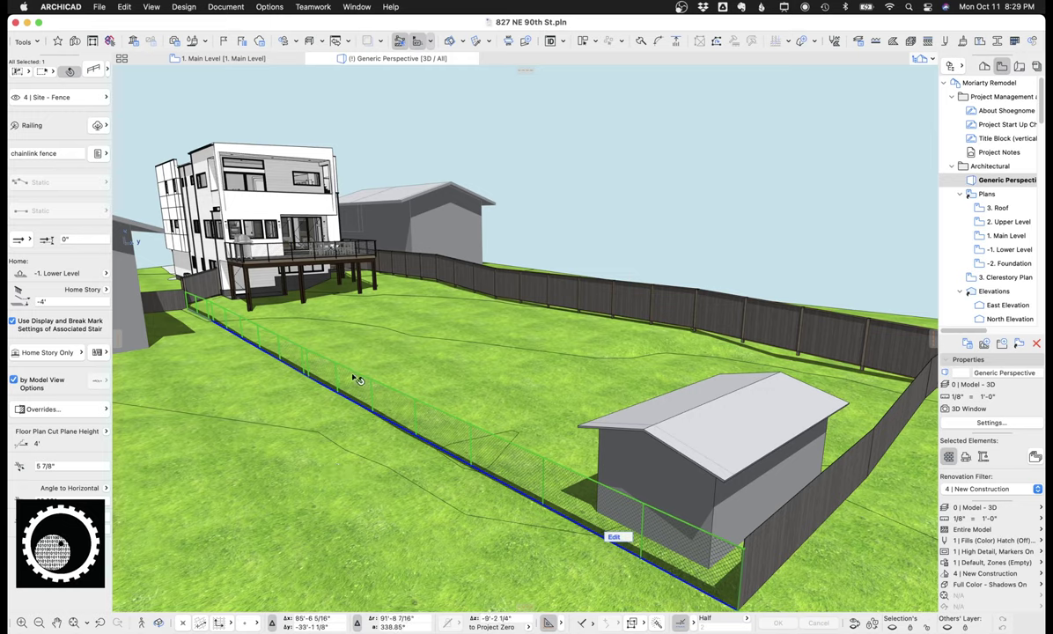
Draw a short sample chainlink fence across the middle of the backyard using the existing fence's settings, and delete it
key("Escape")
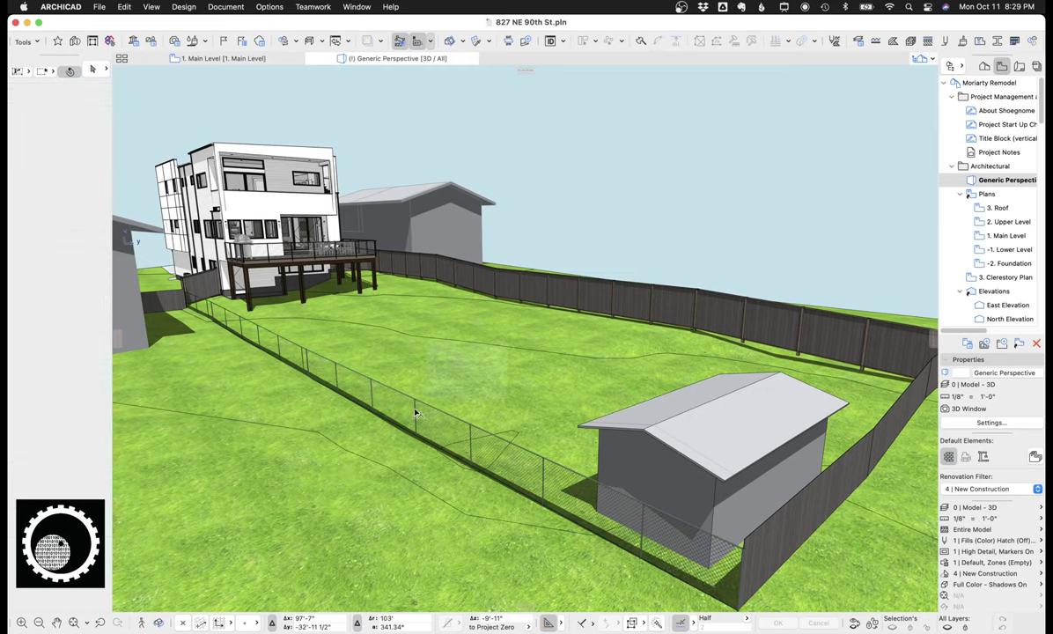
left_click(332, 394, "alt")
left_click(412, 333)
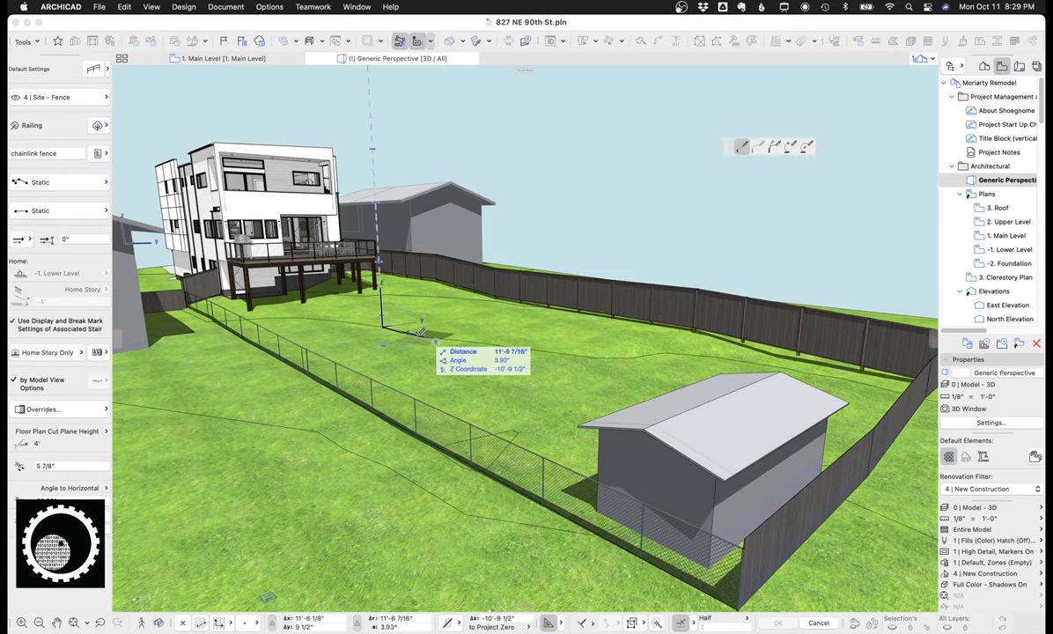
left_click(562, 353)
double_click(563, 418)
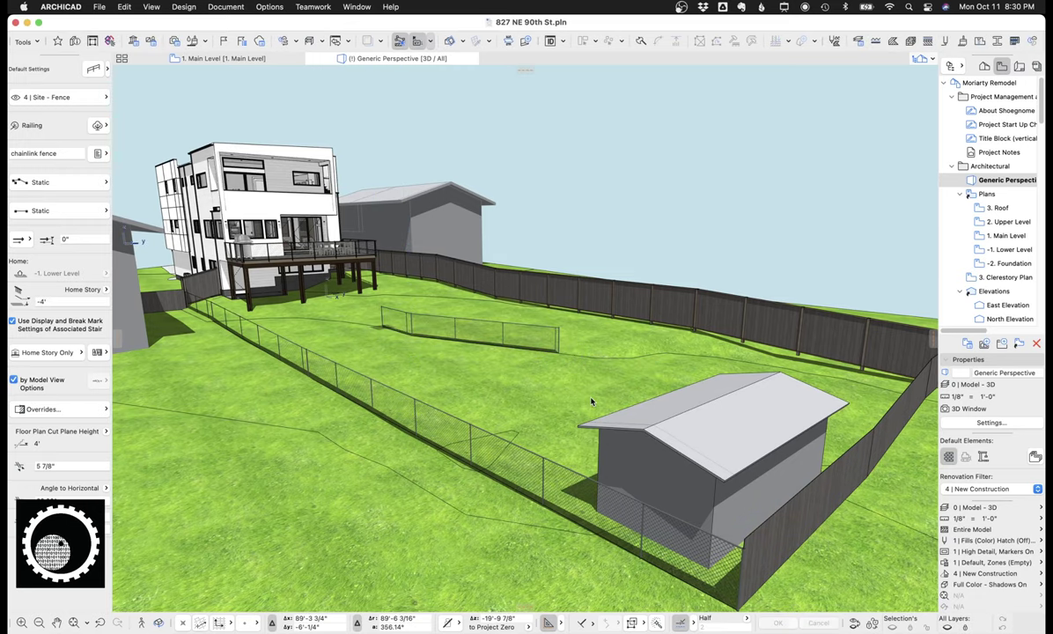
left_click(540, 341, "shift")
key("Delete")
View the whole site from the street side, with the house, the neighboring masses, the sidewalk and the road
middle_click_drag(482, 349, 599, 303, "shift")
scroll(581, 258, "down", 4)
middle_click_drag(335, 387, 552, 341)
scroll(538, 338, "down", 8)
scroll(566, 320, "down", 5)
middle_click_drag(337, 375, 231, 404)
middle_click_drag(464, 359, 357, 401, "shift")
scroll(357, 401, "down", 2)
middle_click_drag(273, 387, 335, 382)
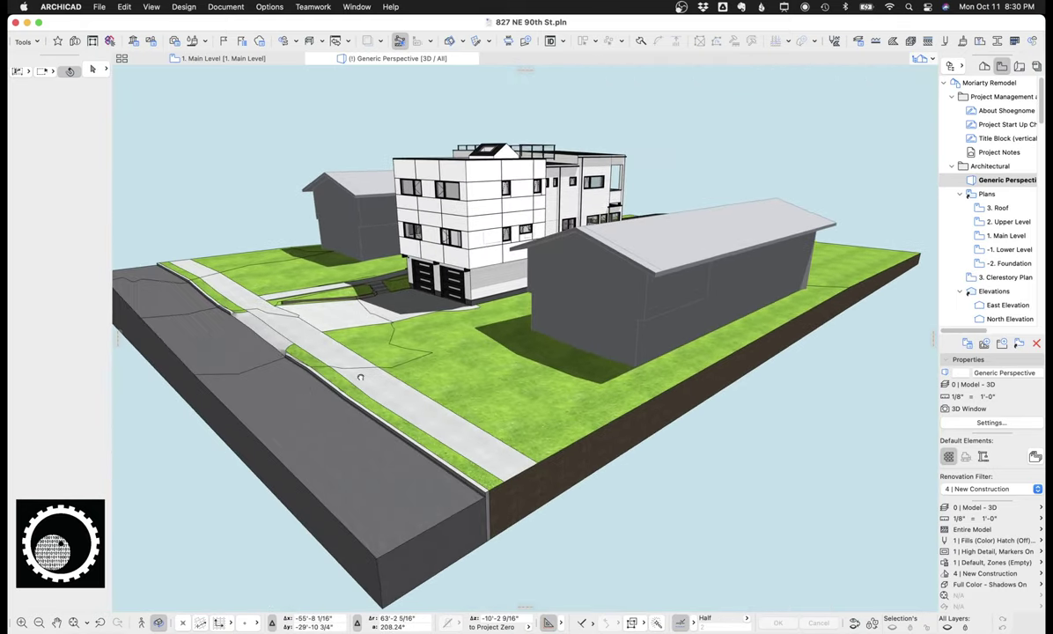
Examine the driveway and street in front of the house, and trace the curb line with a temporary screen annotation
key("Escape")
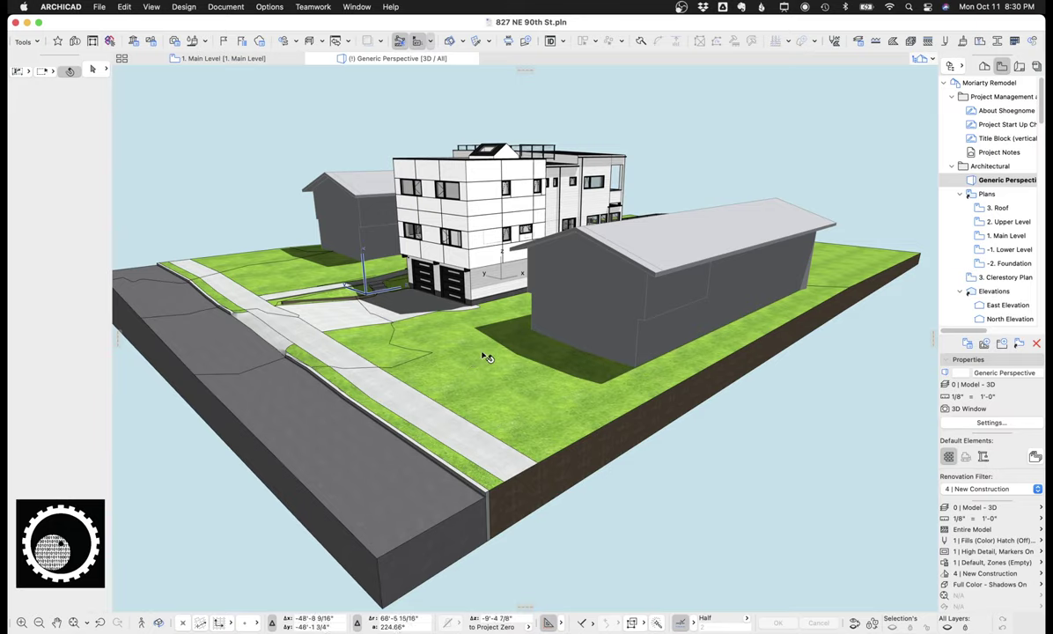
scroll(290, 351, "up", 5)
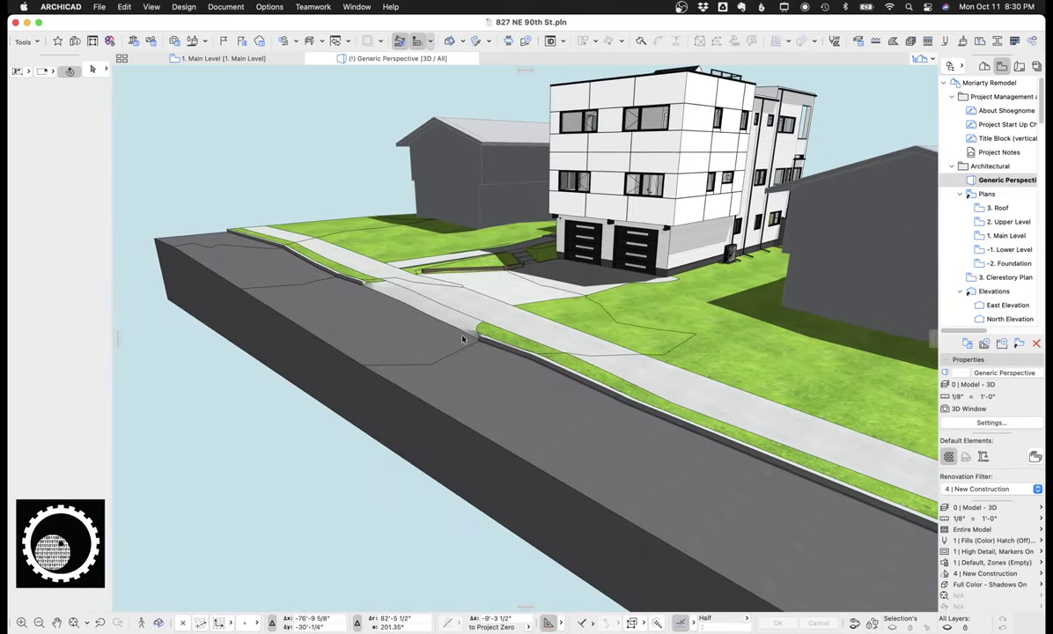
middle_click_drag(434, 312, 538, 332, "shift")
middle_click_drag(423, 299, 476, 317)
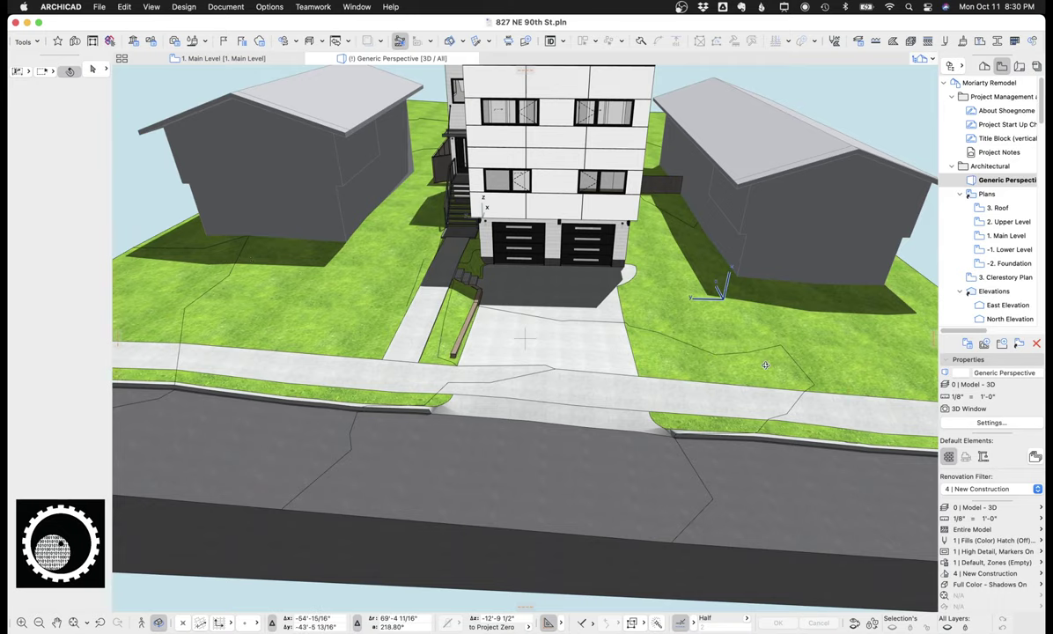
mouse_move(766, 365)
middle_mouse_down("shift")
mouse_move(587, 346)
mouse_move(594, 298)
mouse_move(565, 233)
mouse_move(428, 294)
mouse_move(573, 348)
mouse_move(376, 338)
mouse_move(357, 319)
mouse_move(350, 332)
middle_mouse_up("shift")
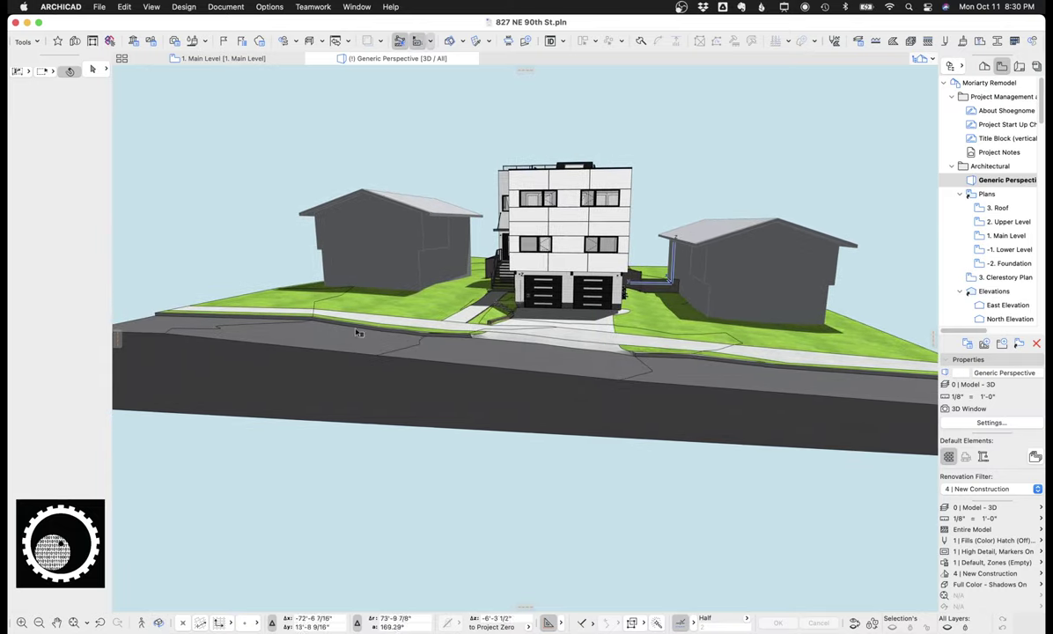
key("ctrl+a")
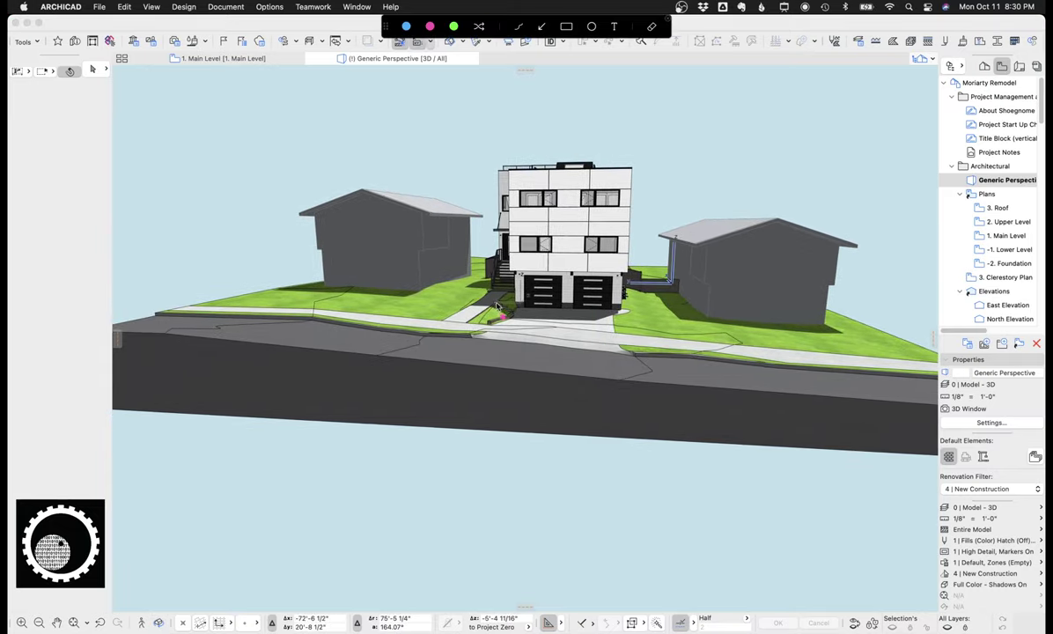
left_click_drag(186, 324, 313, 326)
left_click_drag(445, 337, 874, 376)
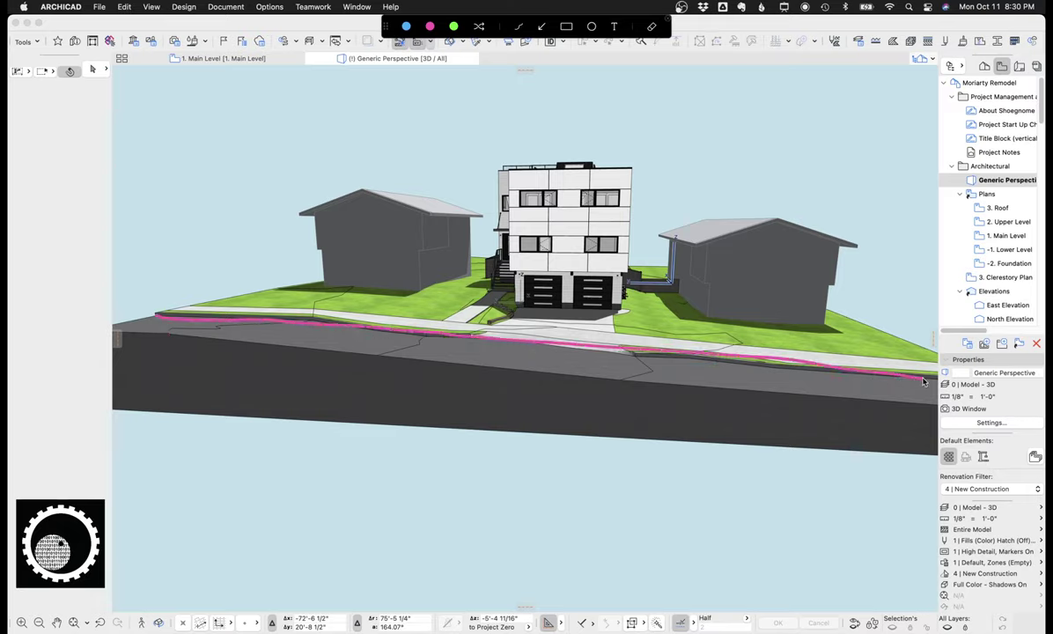
key("Escape")
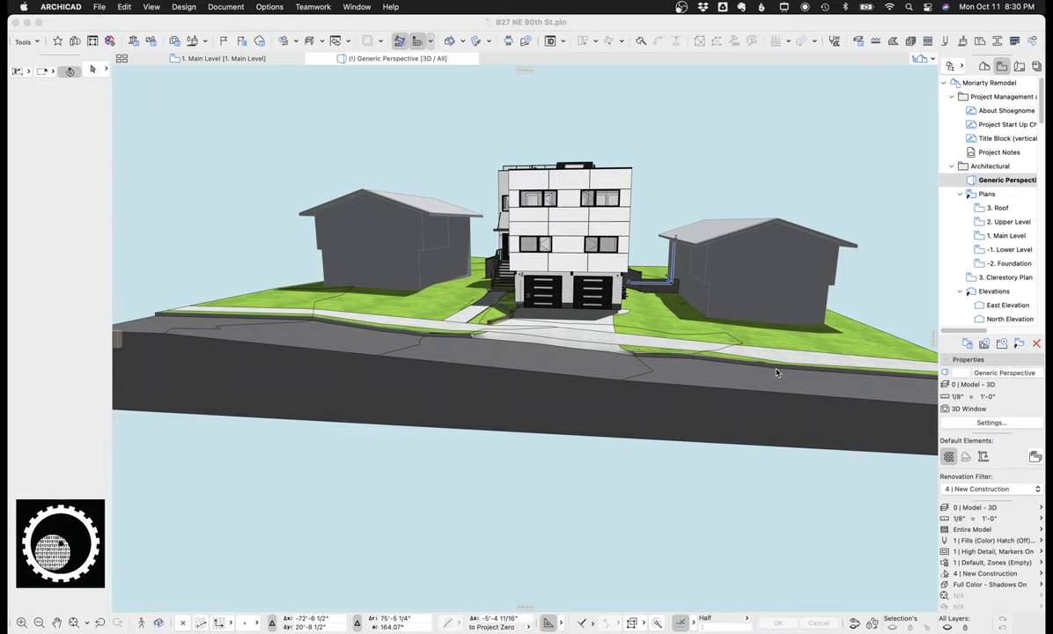
Look at the street front from a low viewpoint and apply the 1 | Existing Plan renovation filter to show the existing house
left_click(470, 273)
middle_click_drag(474, 273, 475, 333, "shift")
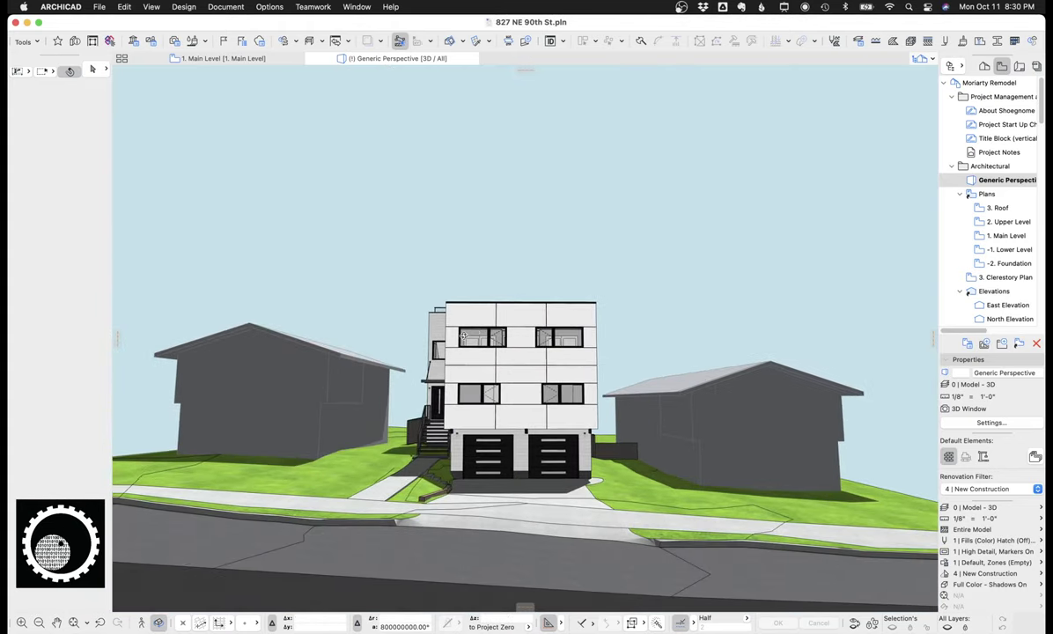
scroll(463, 336, "down", 1)
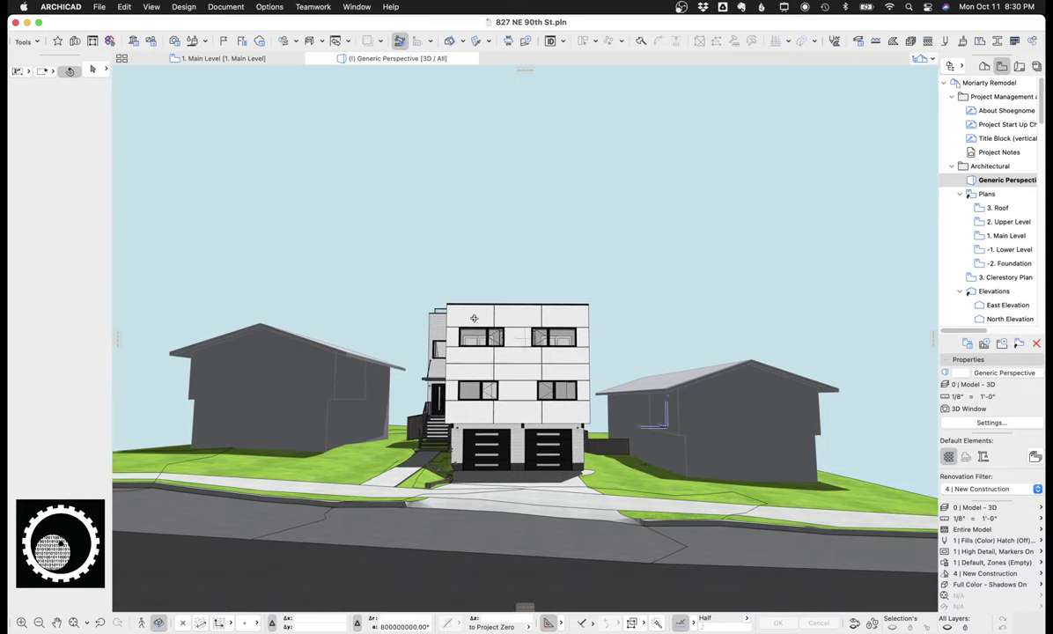
key("Escape")
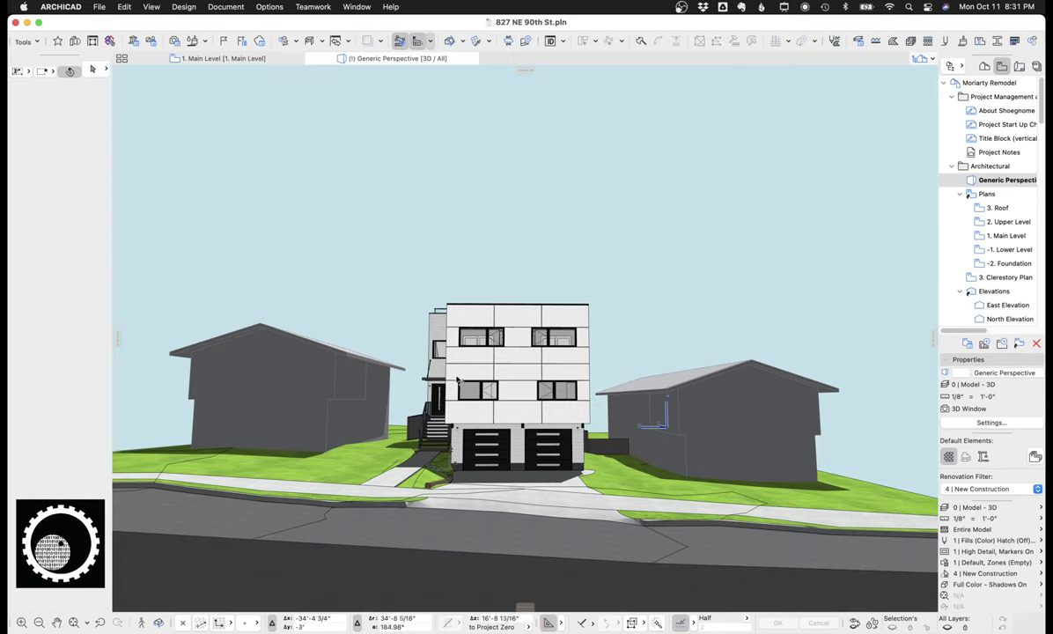
left_click(1006, 490)
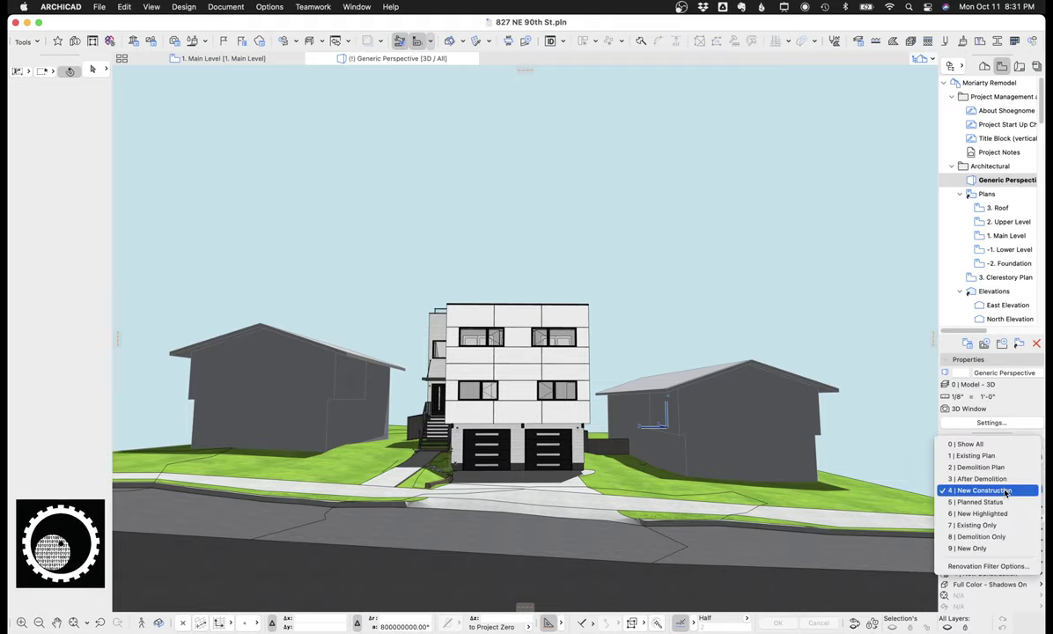
left_click(980, 455)
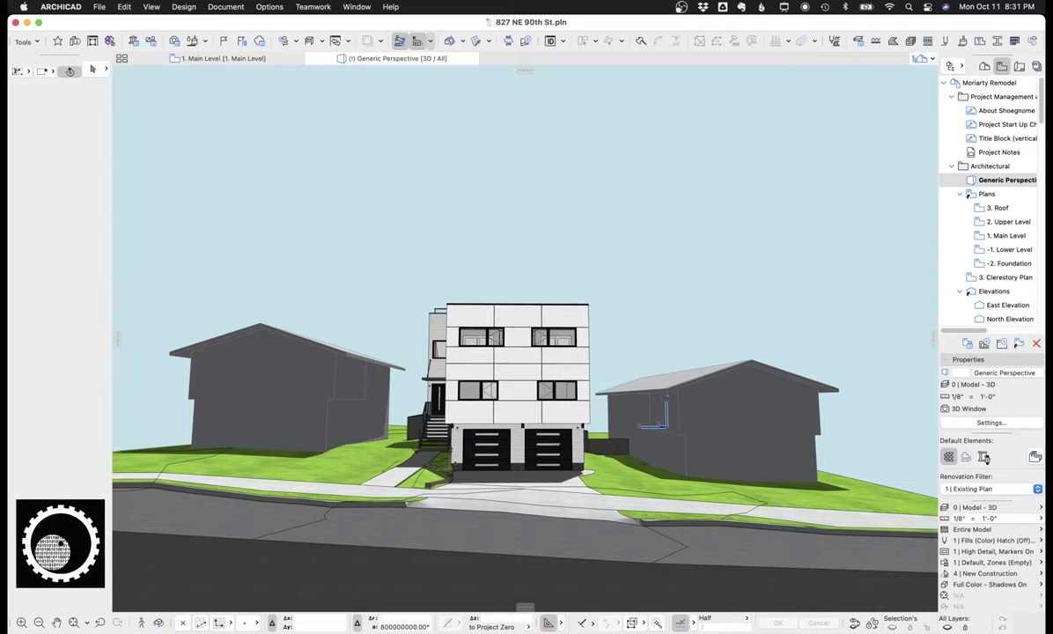
key("o")
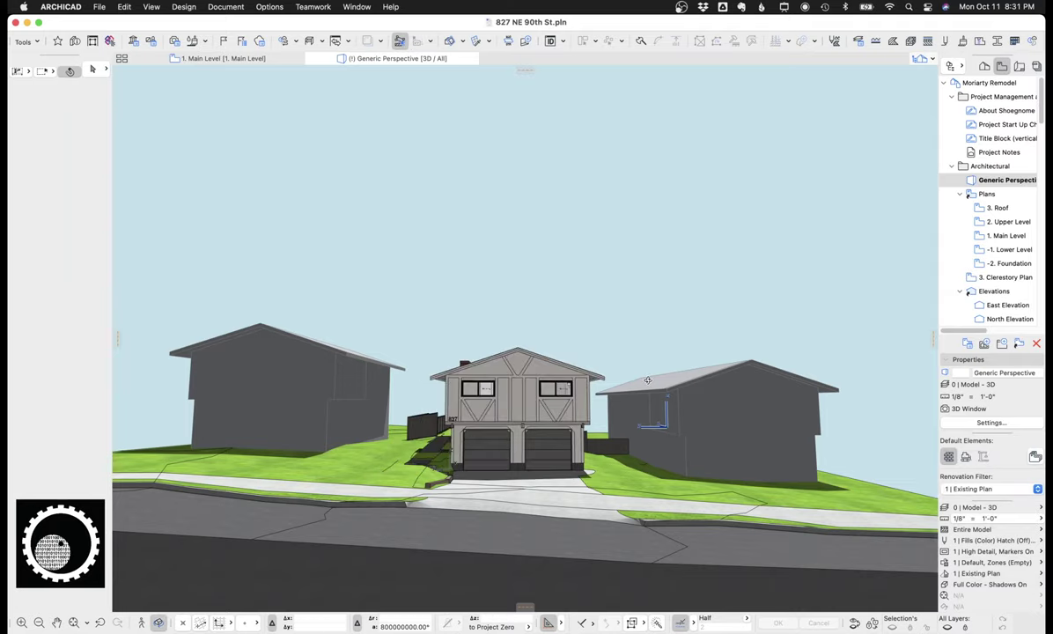
Examine the existing house between its neighbors and outline its gabled front profile with a temporary screen annotation
left_click_drag(636, 365, 527, 411)
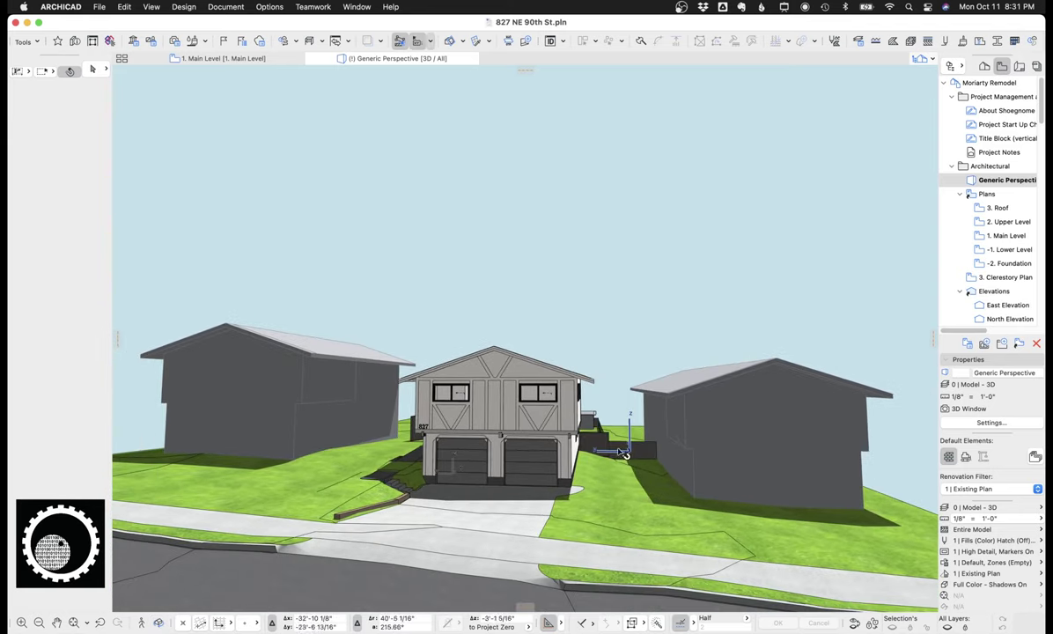
scroll(741, 442, "up", 1)
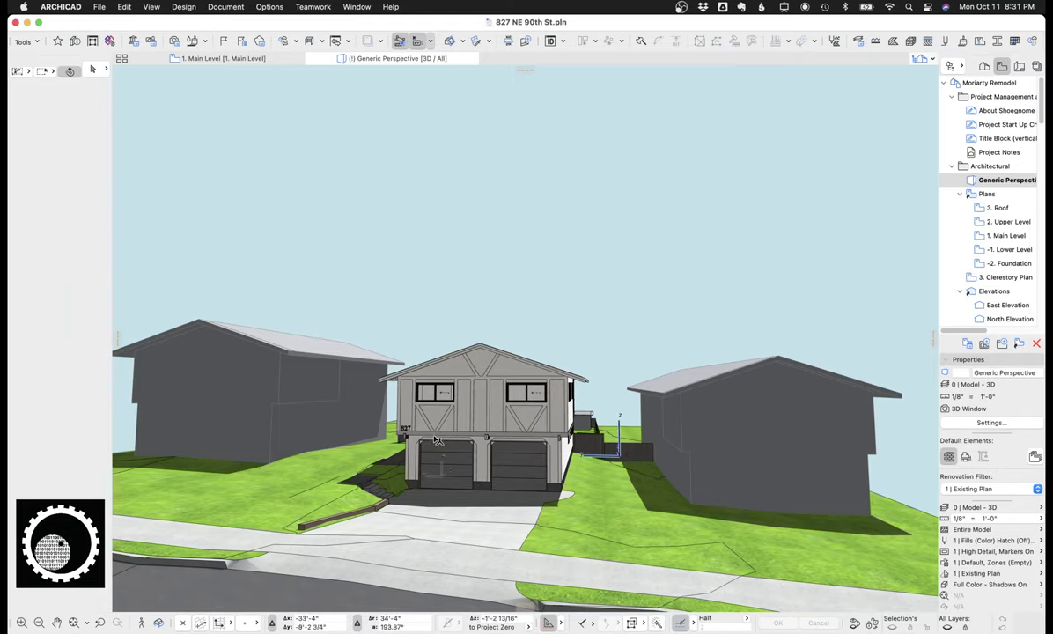
key("super+shift+a")
mouse_move(406, 432)
left_mouse_down()
mouse_move(475, 495)
mouse_move(553, 450)
mouse_move(576, 411)
mouse_move(449, 346)
mouse_move(377, 386)
left_mouse_up()
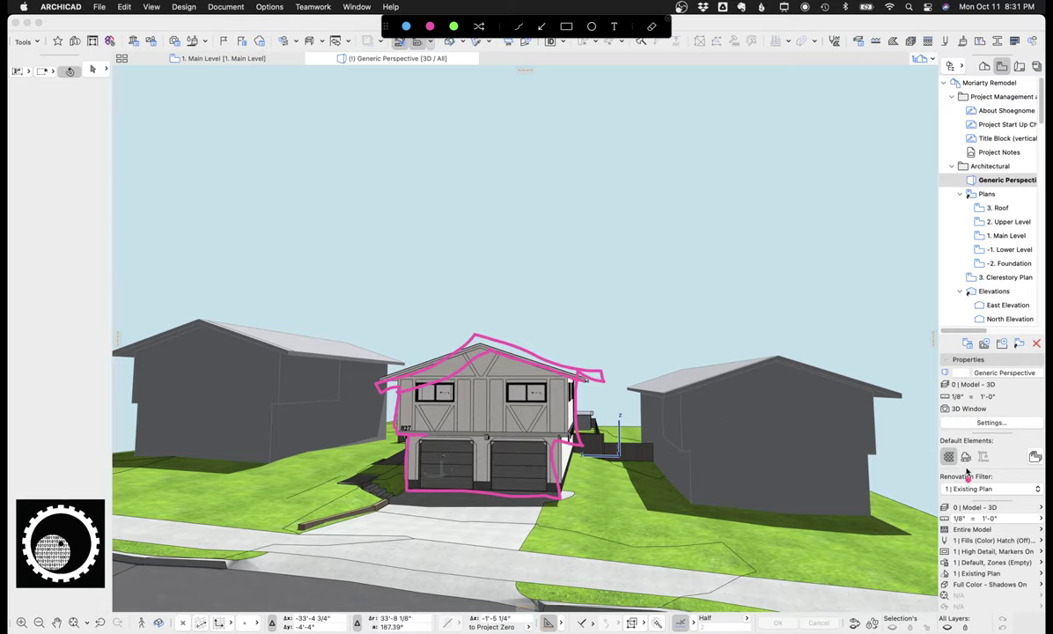
key("Escape")
Restore the 4 | New Construction renovation filter and mark the retained lower walls and the band above them with temporary screen annotations
left_click(991, 488)
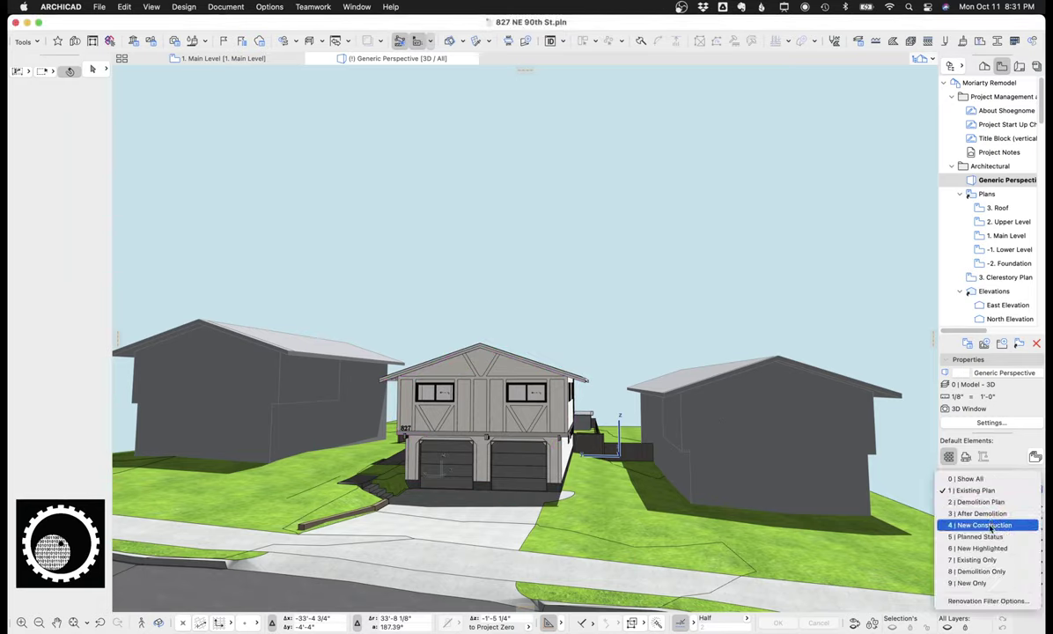
left_click(979, 525)
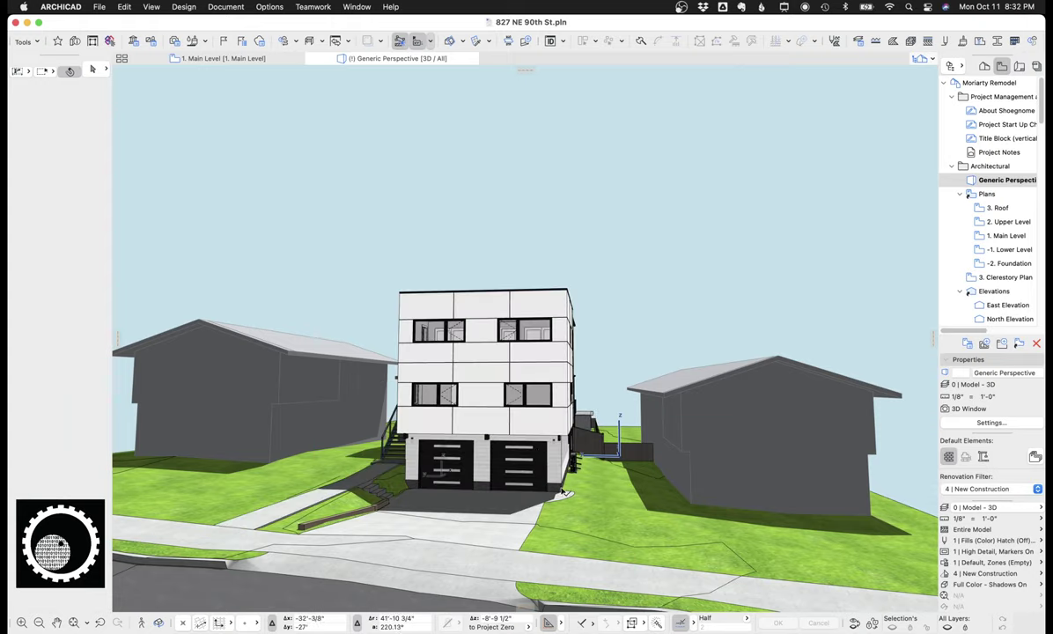
key("ctrl+a")
left_click_drag(562, 490, 563, 443)
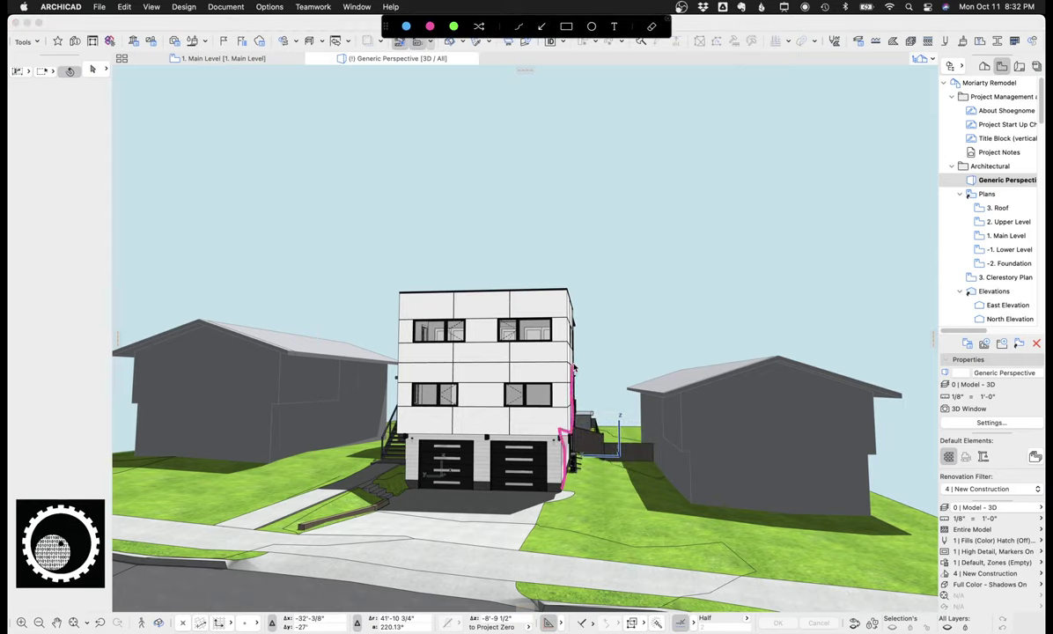
mouse_move(574, 364)
left_mouse_down()
mouse_move(435, 363)
mouse_move(396, 385)
mouse_move(404, 489)
left_mouse_up()
left_click_drag(399, 396, 573, 384)
left_click_drag(409, 370, 532, 385)
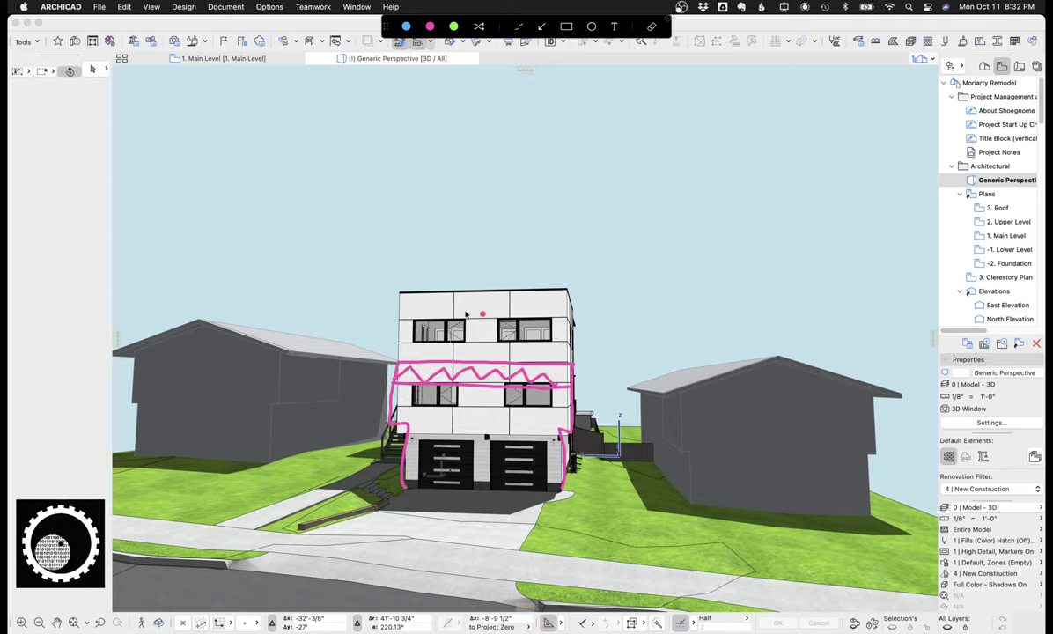
key("Escape")
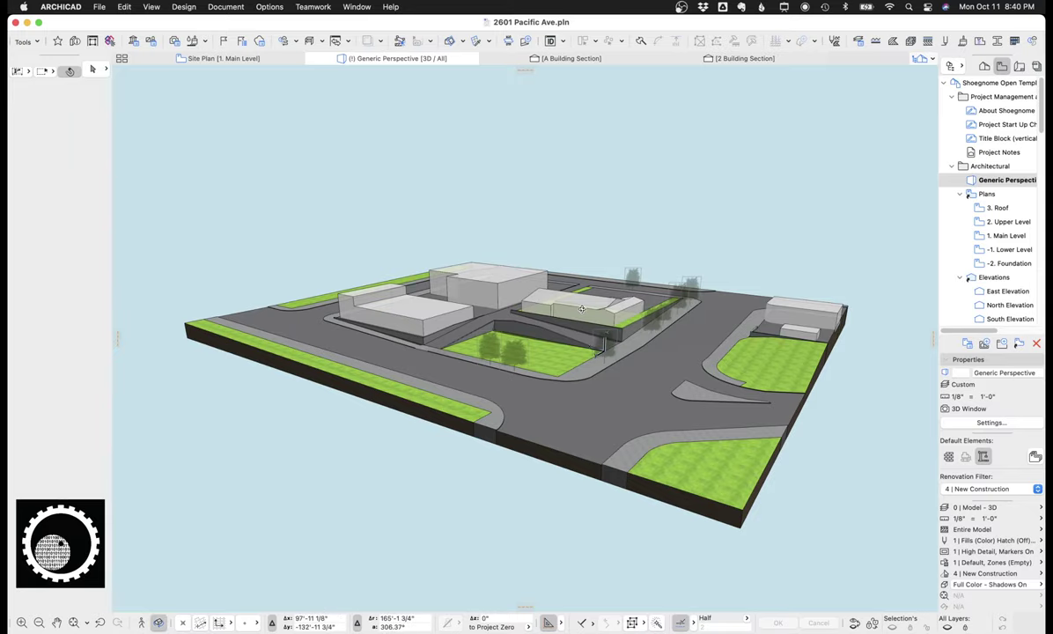
Add a point on the lawn-side edge of the sloped ramp mesh and raise it to an elevation of about 9'-9"
middle_click_drag(616, 278, 677, 279, "shift")
scroll(416, 339, "up", 10)
left_click(642, 262)
left_click(640, 269)
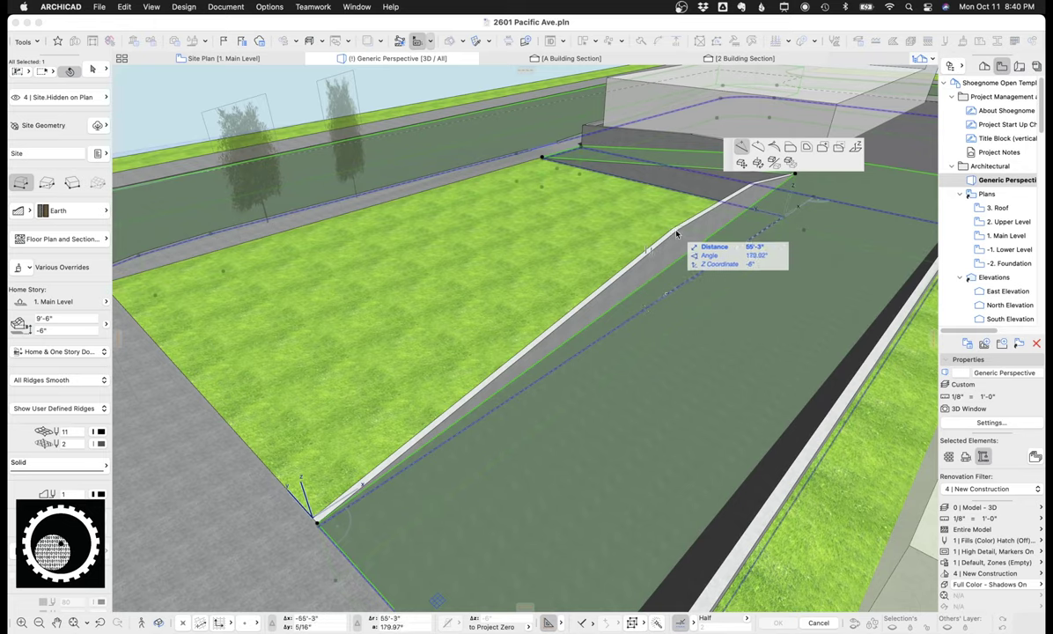
left_click(666, 291)
left_click(666, 292)
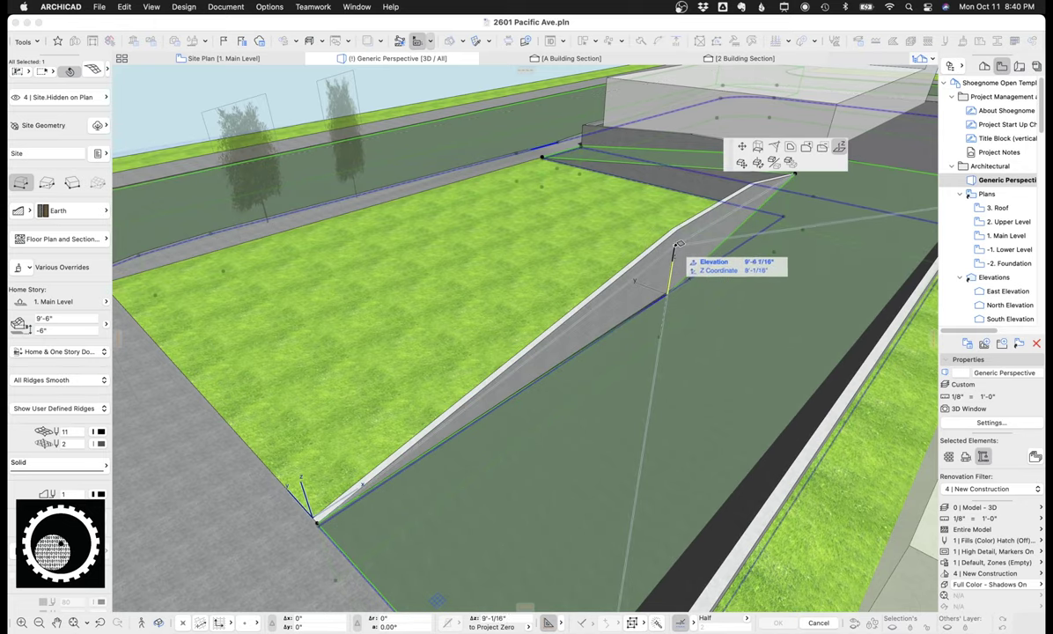
left_click(678, 245)
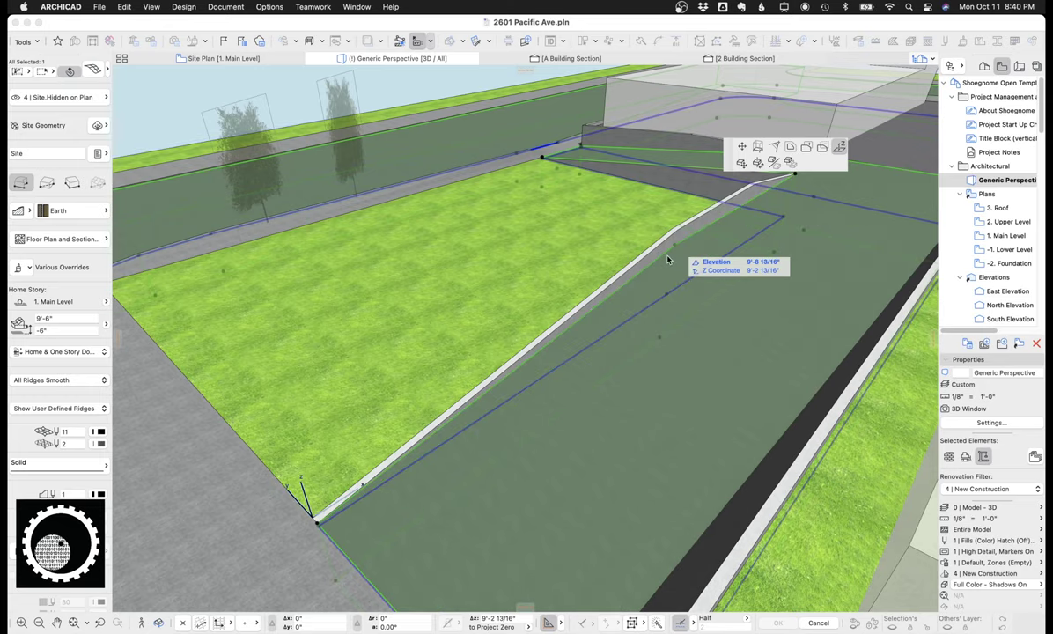
key("Escape")
Add an aligned point on the ramp mesh's opposite edge and raise it to match the elevation of the lawn-side point
middle_click_drag(606, 283, 571, 254, "shift")
left_click(606, 273)
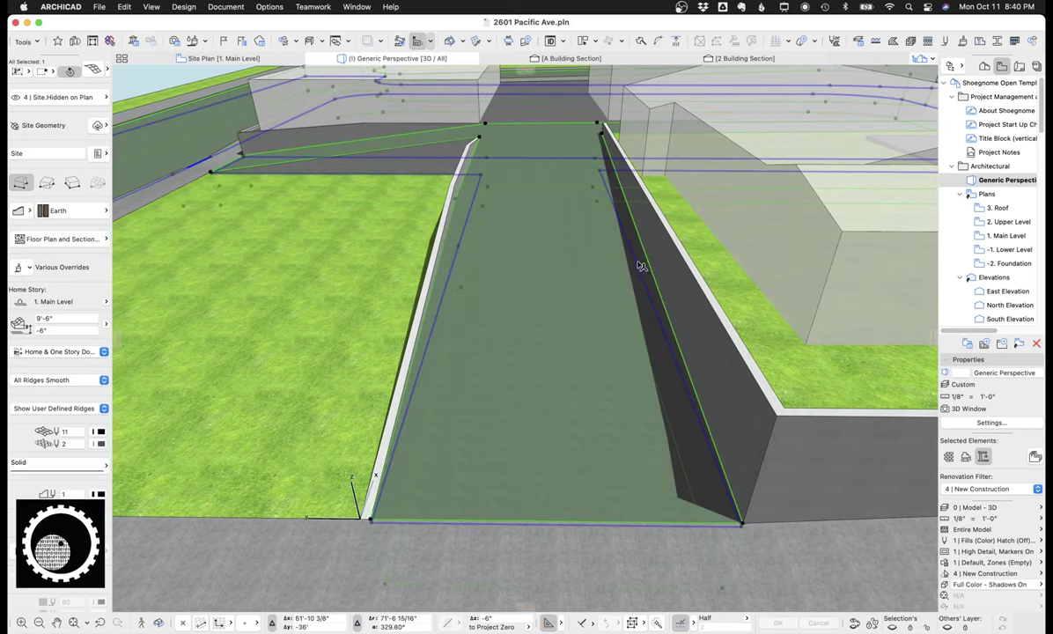
left_click(637, 259)
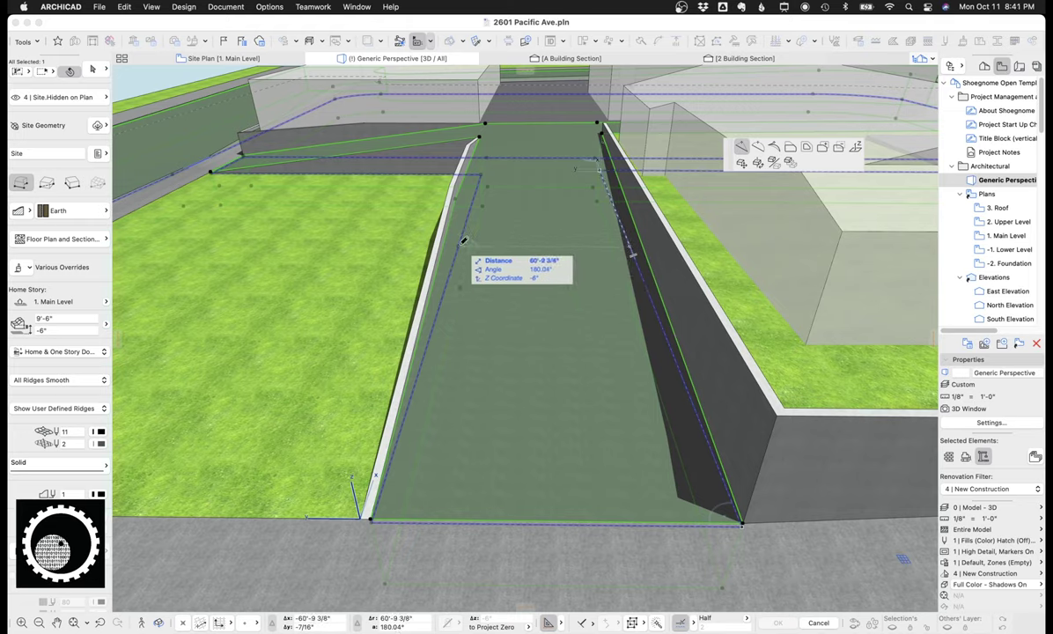
key("Escape")
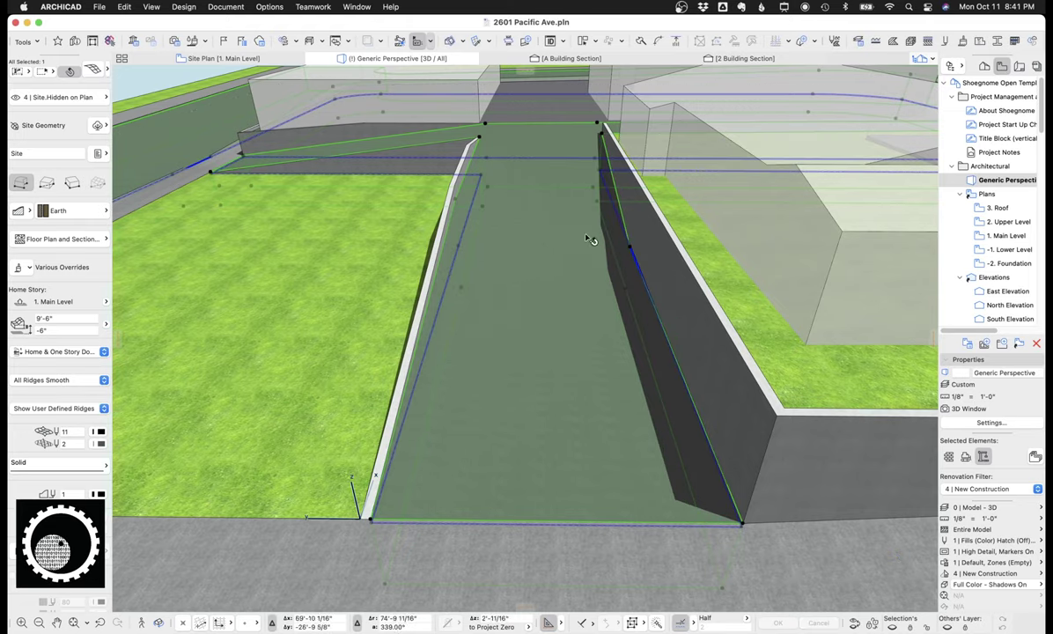
left_click(630, 251)
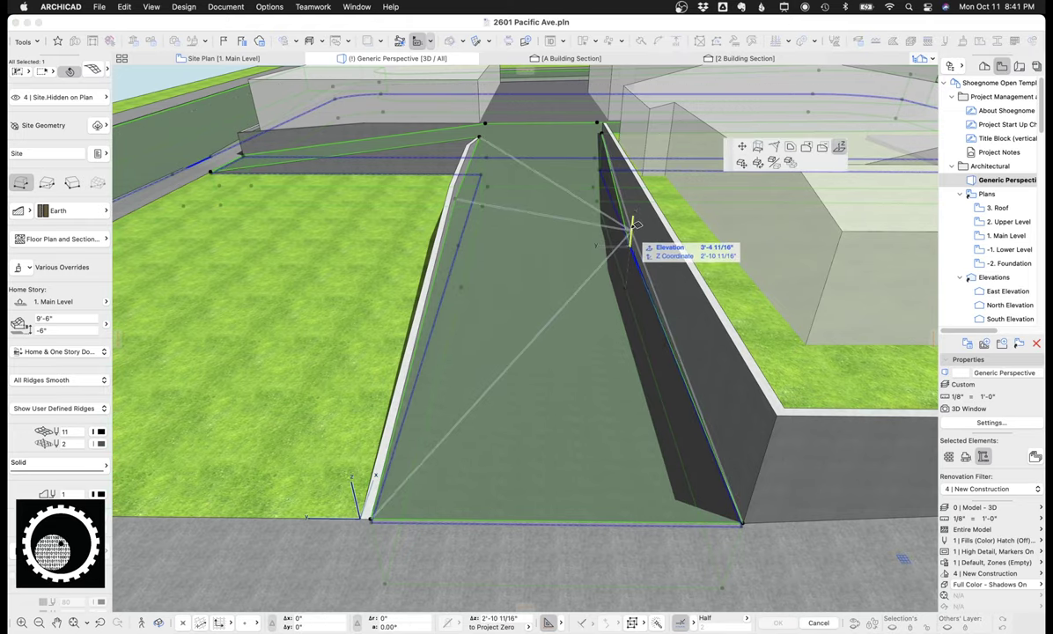
left_click(458, 202)
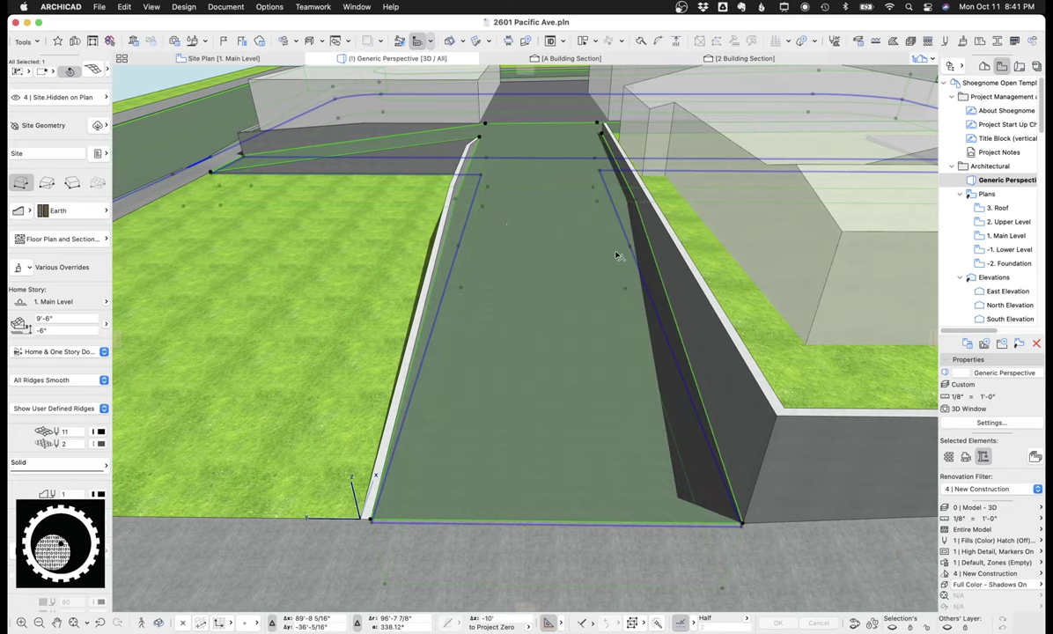
key("Escape")
key("Escape")
Set the ramp mesh's ridges to display as sharp edges and clear the selection
mouse_move(618, 261)
middle_mouse_down("shift")
mouse_move(532, 230)
mouse_move(617, 233)
mouse_move(552, 229)
mouse_move(524, 214)
middle_mouse_up("shift")
left_click(519, 243)
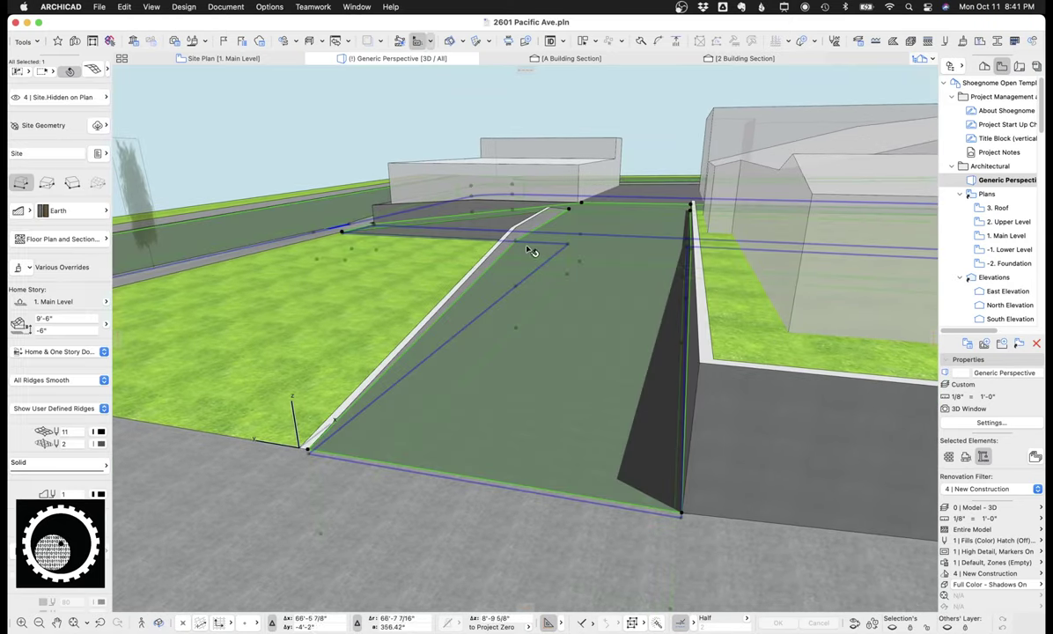
left_click(60, 380)
left_click(60, 360)
key("Escape")
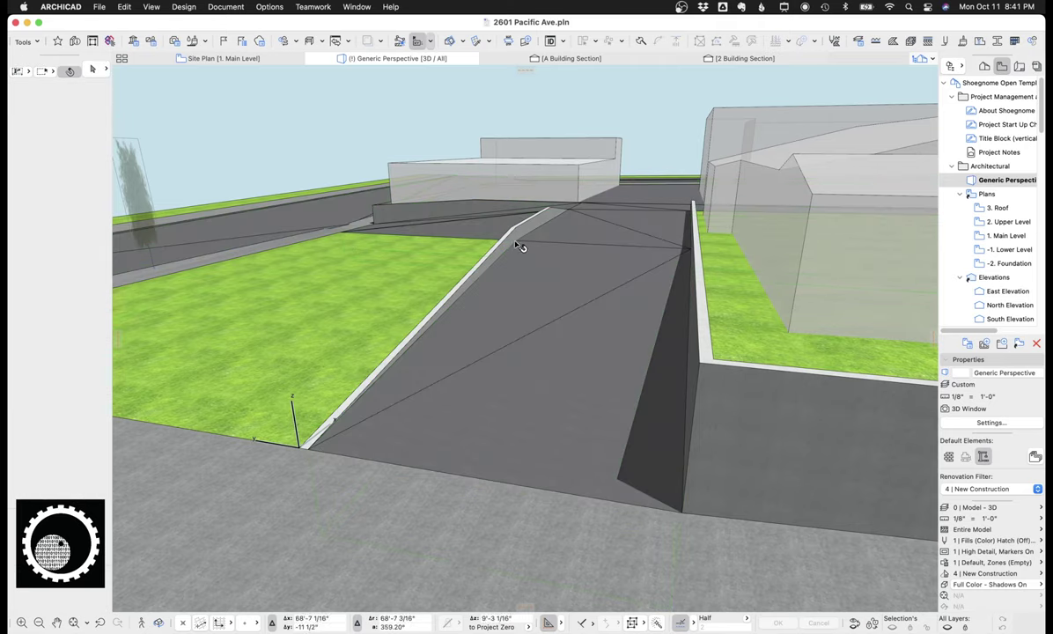
Match the elevation of the ramp mesh's point beside the right-hand retaining wall to the point on its lawn-side edge
middle_click_drag(693, 264, 705, 287, "shift")
left_click(734, 235)
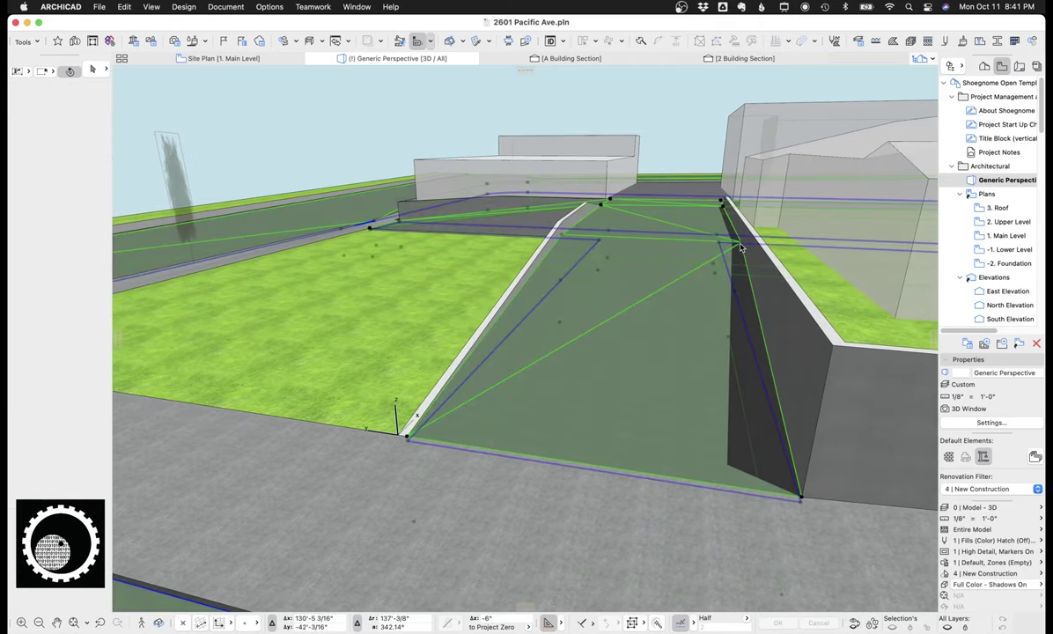
left_click(744, 234)
left_click(561, 235)
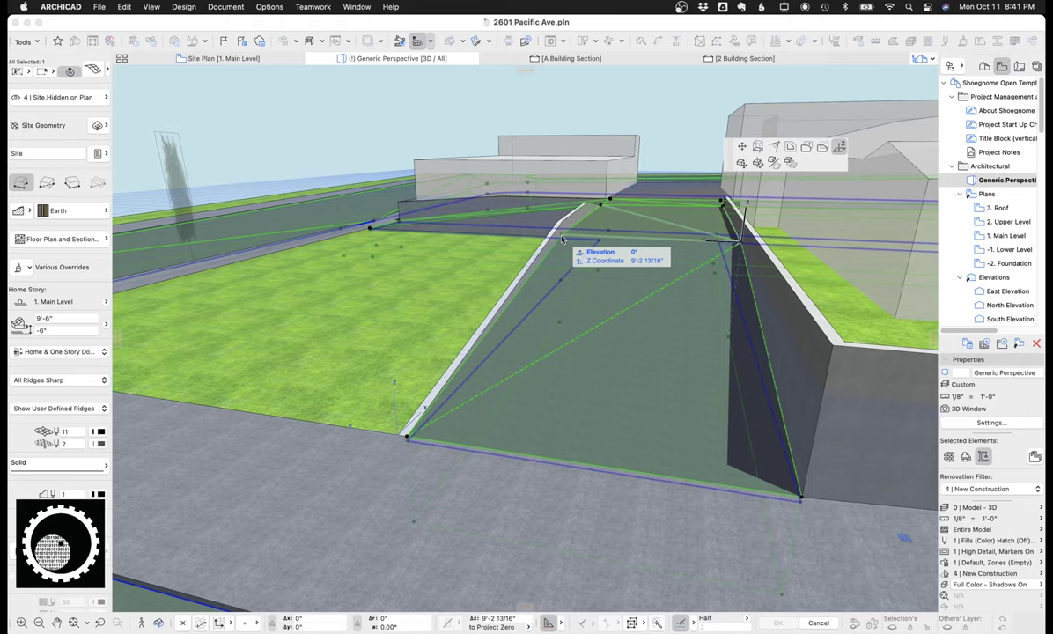
left_click(406, 441)
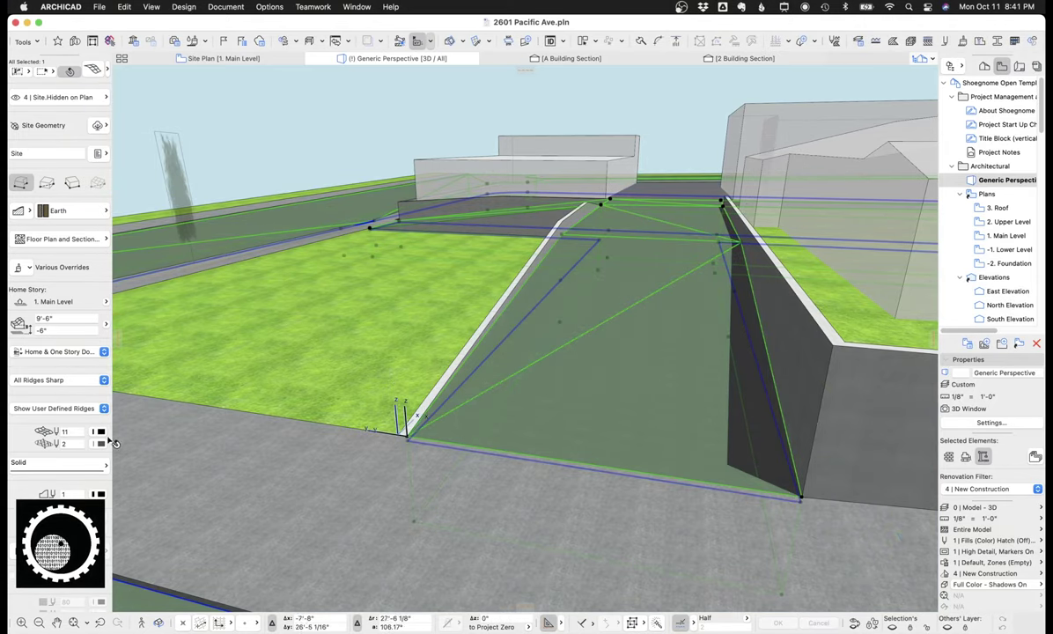
Set the ramp mesh to All Ridges Smooth and clear the selection
left_click(53, 380)
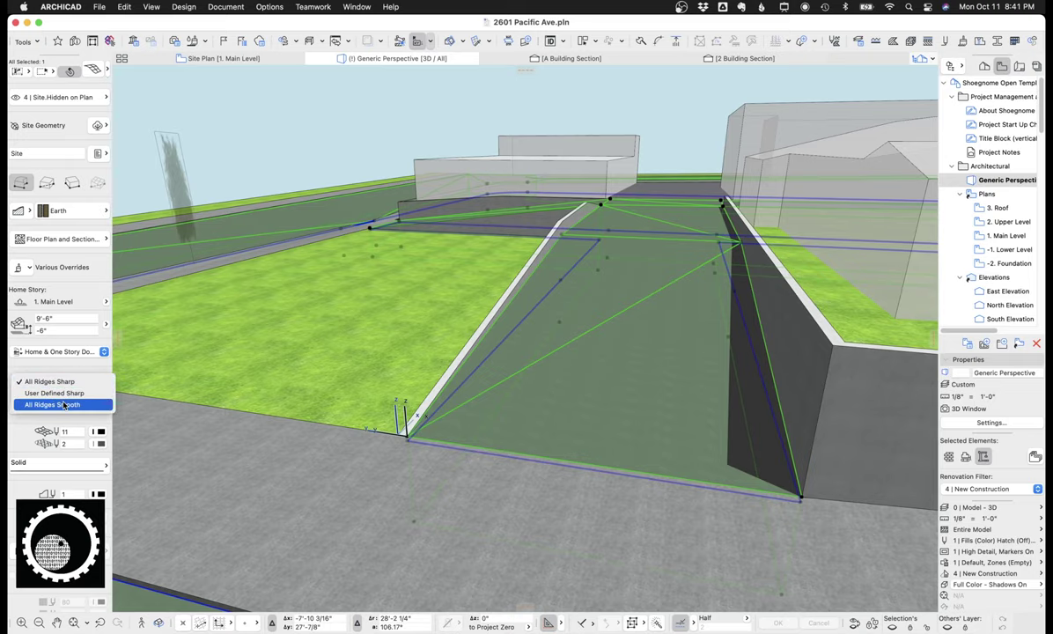
left_click(63, 405)
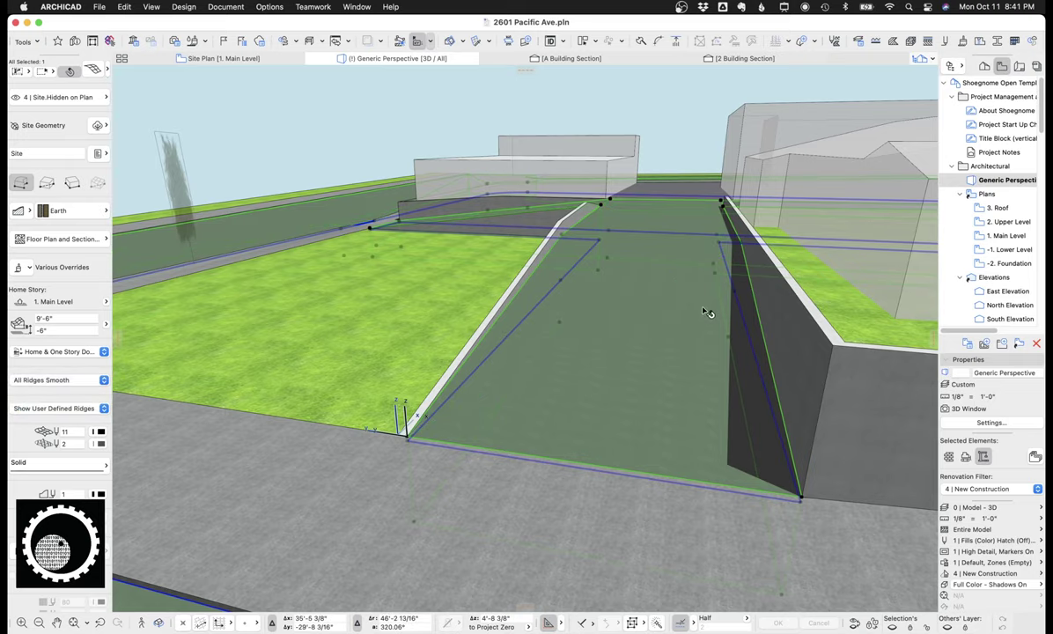
key("Escape")
Select the street trees around the lawn lot to review their object settings, and clear the selection
middle_click_drag(649, 322, 733, 324, "shift")
left_click(241, 350)
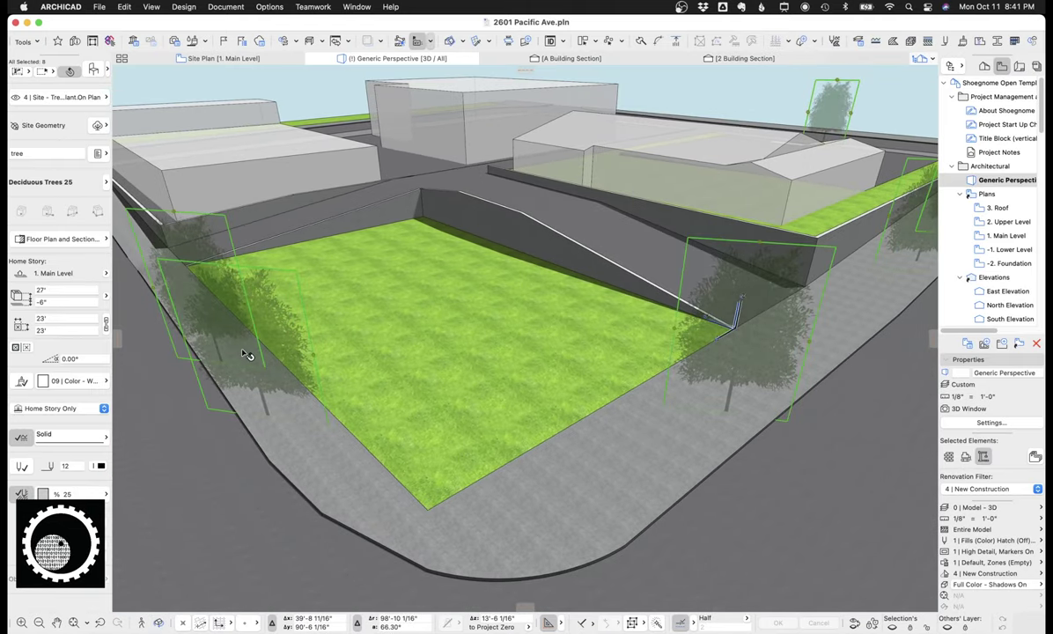
key("super+t")
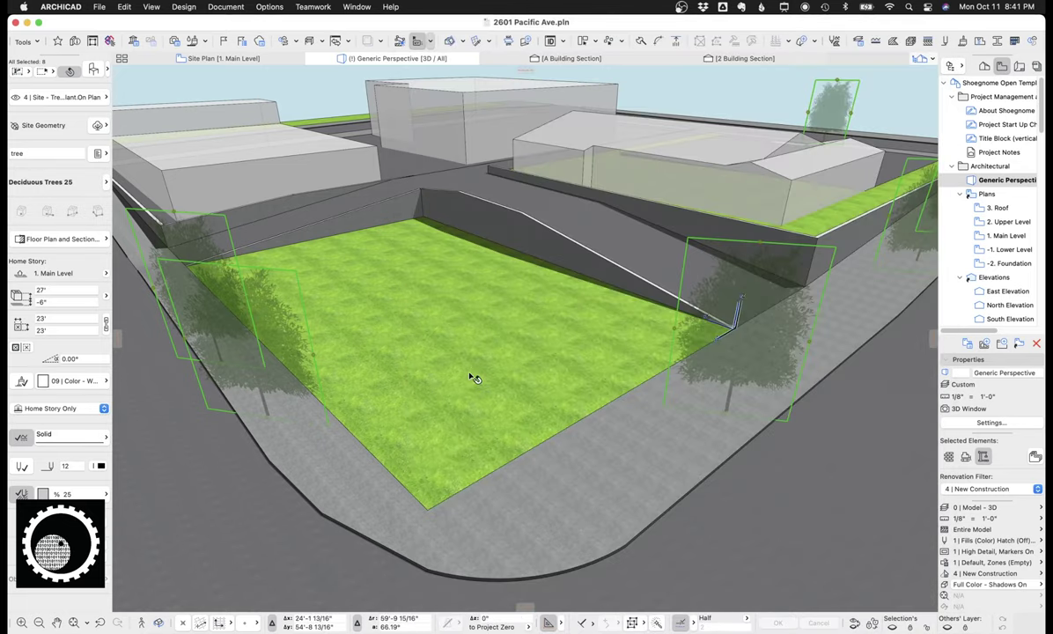
key("Escape")
Select the frosted-glass neighbor masses one after another to review which element type and settings each uses
middle_click_drag(472, 377, 588, 185, "shift")
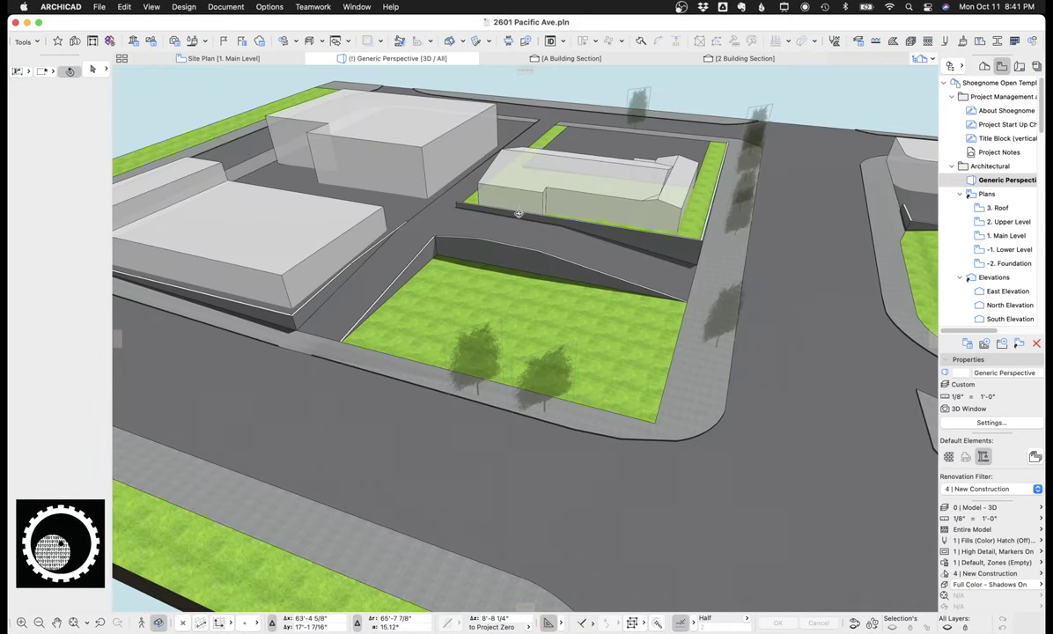
left_click(588, 185)
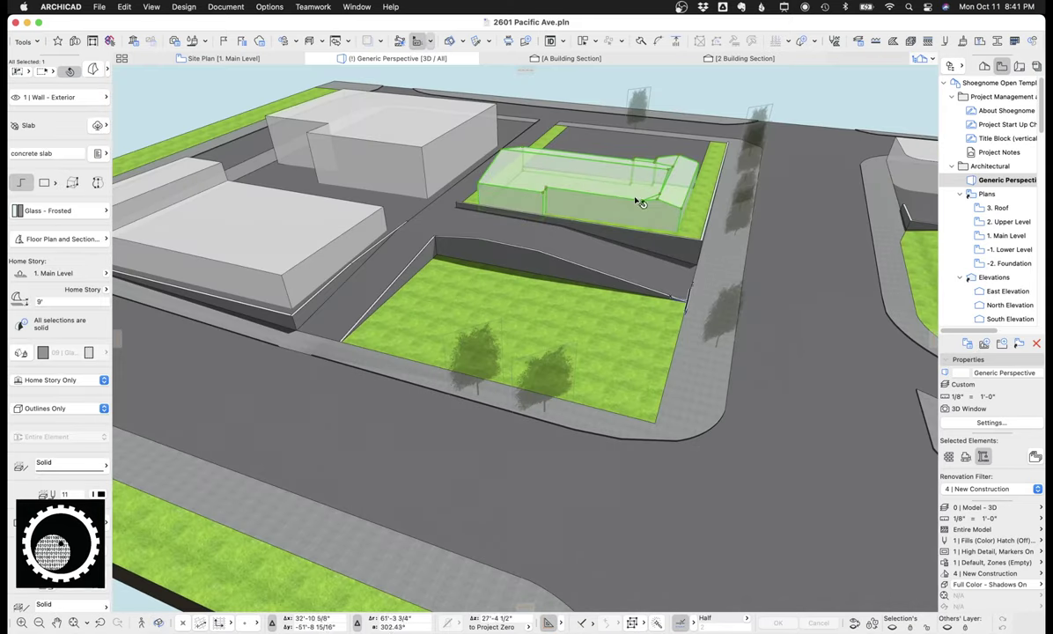
scroll(636, 201, "up", 1)
left_click(621, 183)
middle_click_drag(195, 231, 341, 231)
left_click(339, 232)
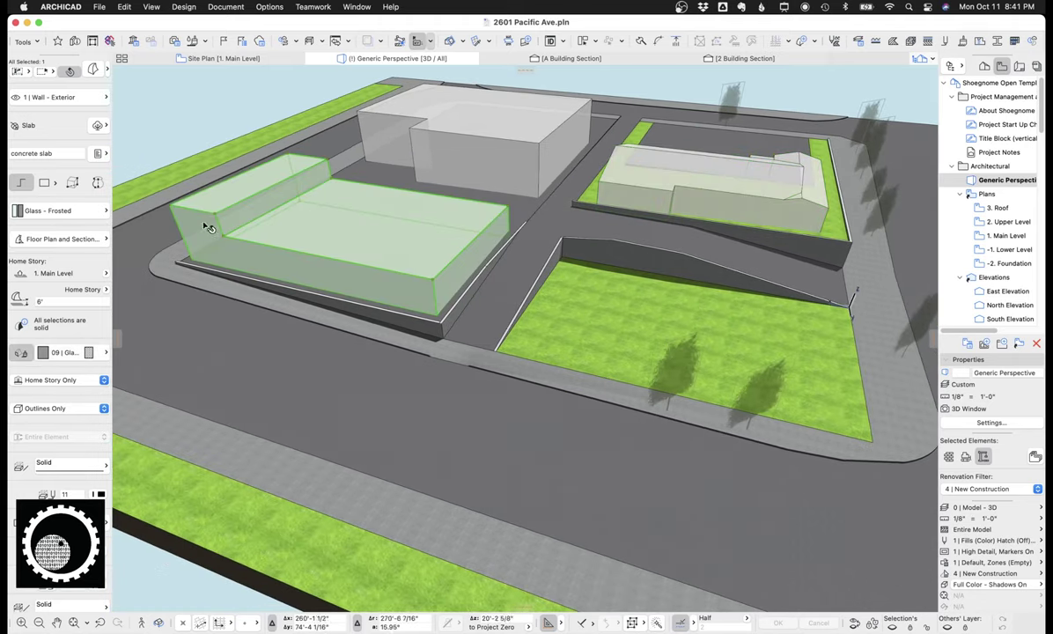
left_click(493, 144)
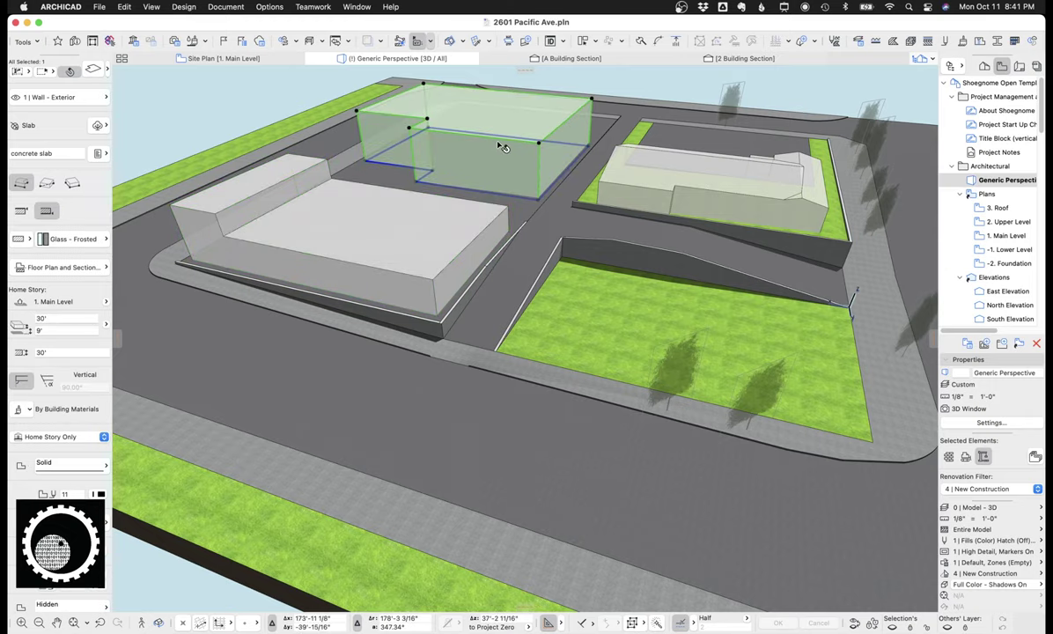
Select the street mesh and outline the area around the lawn lot and intersection with temporary screen annotations
scroll(501, 164, "down", 3)
middle_click_drag(500, 165, 180, 149)
scroll(621, 364, "down", 3)
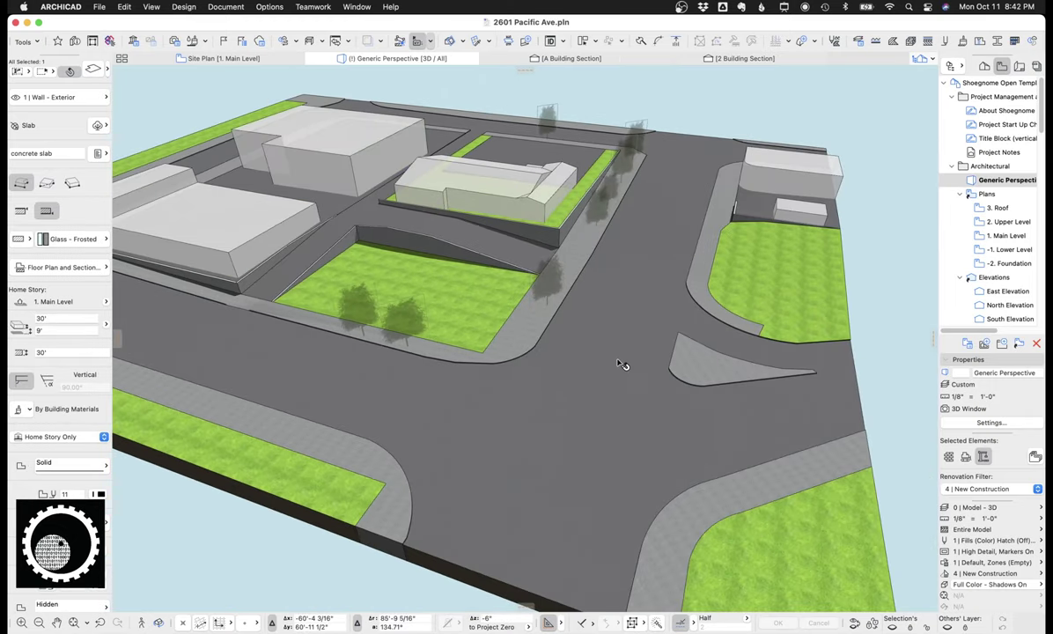
mouse_move(602, 353)
middle_mouse_down()
mouse_move(766, 336)
mouse_move(737, 348)
mouse_move(591, 299)
middle_mouse_up()
left_click(592, 301)
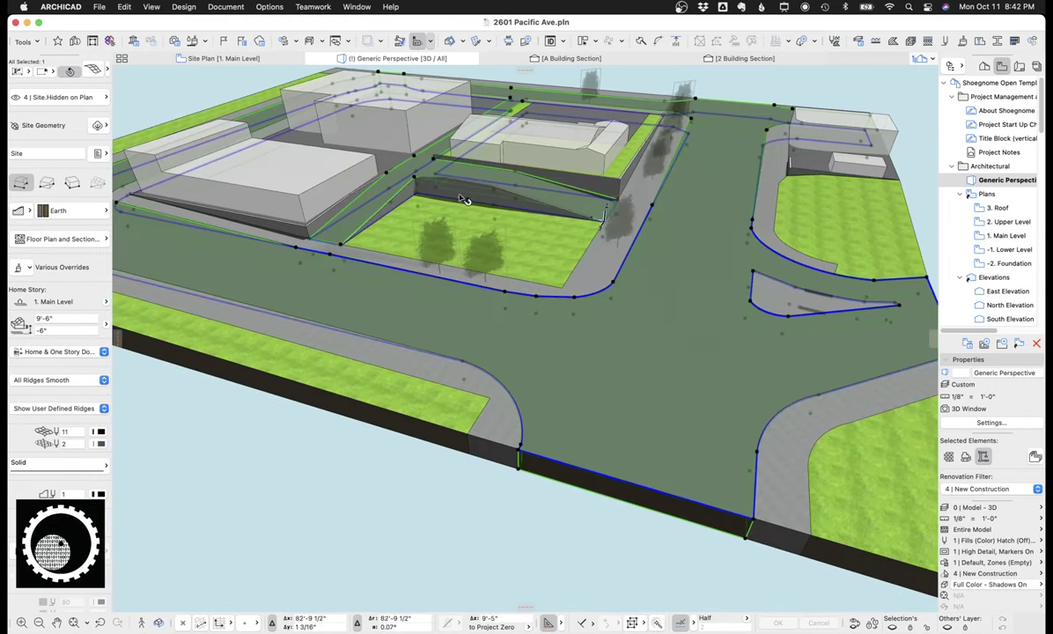
key("ctrl+a")
left_click_drag(293, 355, 862, 486)
mouse_move(732, 302)
left_mouse_down()
mouse_move(396, 203)
mouse_move(649, 227)
left_mouse_up()
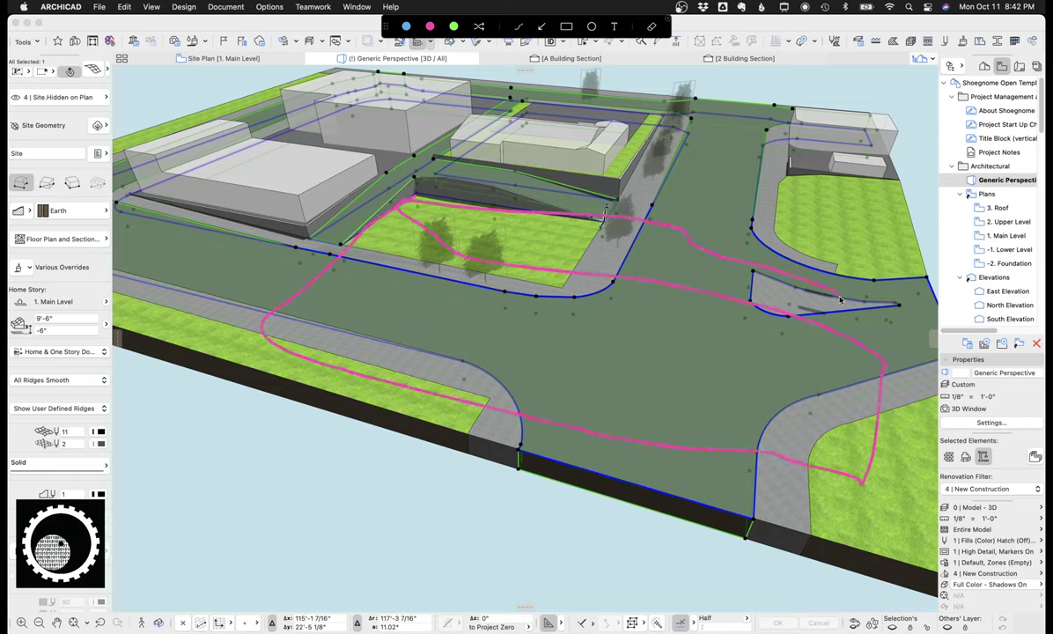
mouse_move(403, 282)
left_mouse_down()
mouse_move(546, 236)
mouse_move(702, 288)
left_mouse_up()
key("Escape")
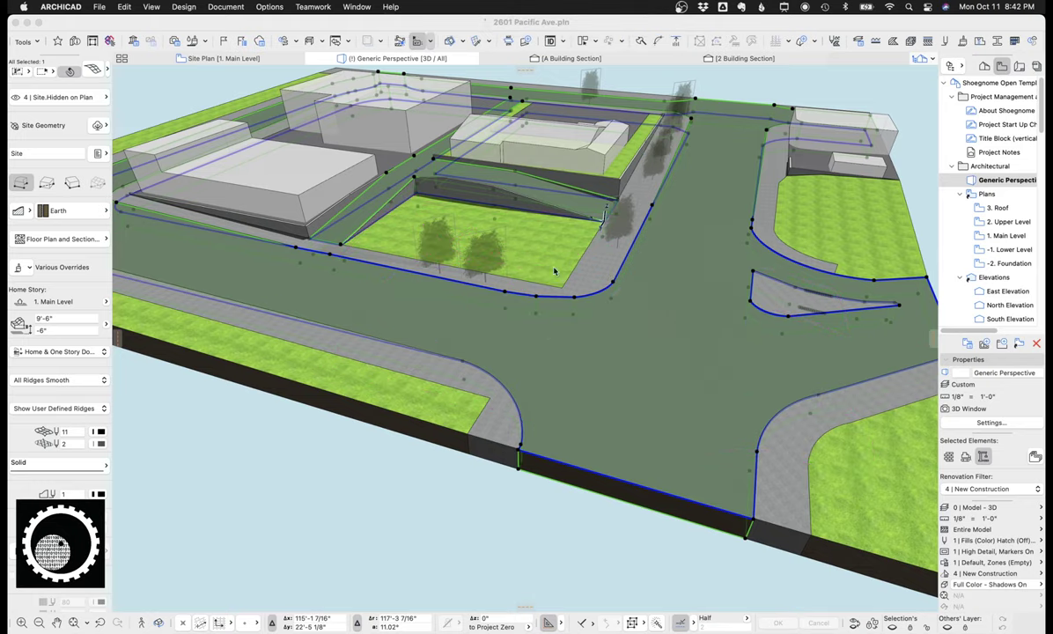
Sketch a temporary sloping ground plane across the lawn lot and its surrounding ramps, and clear the annotations
left_click(432, 220)
scroll(430, 220, "up", 5)
middle_click_drag(423, 223, 352, 294)
key("Escape")
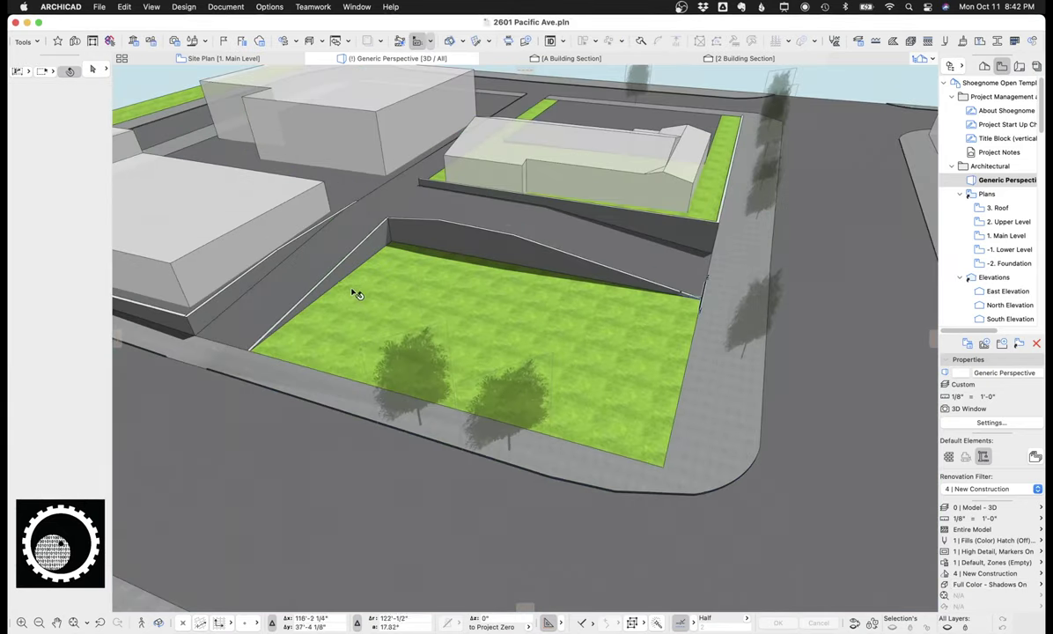
key("ctrl+a")
left_click_drag(249, 291, 443, 326)
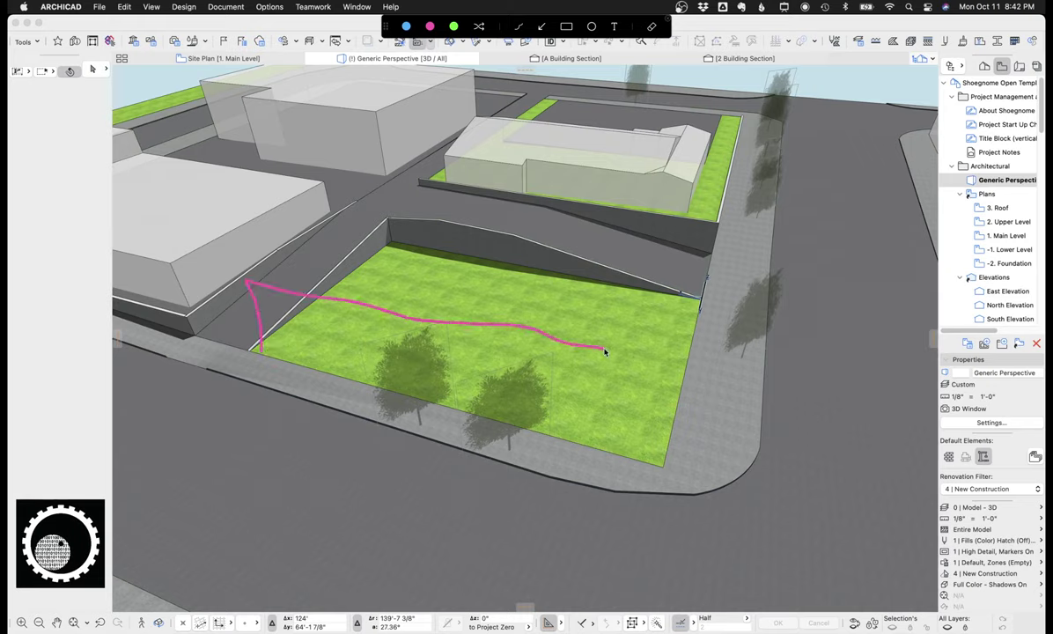
left_click_drag(608, 351, 412, 205)
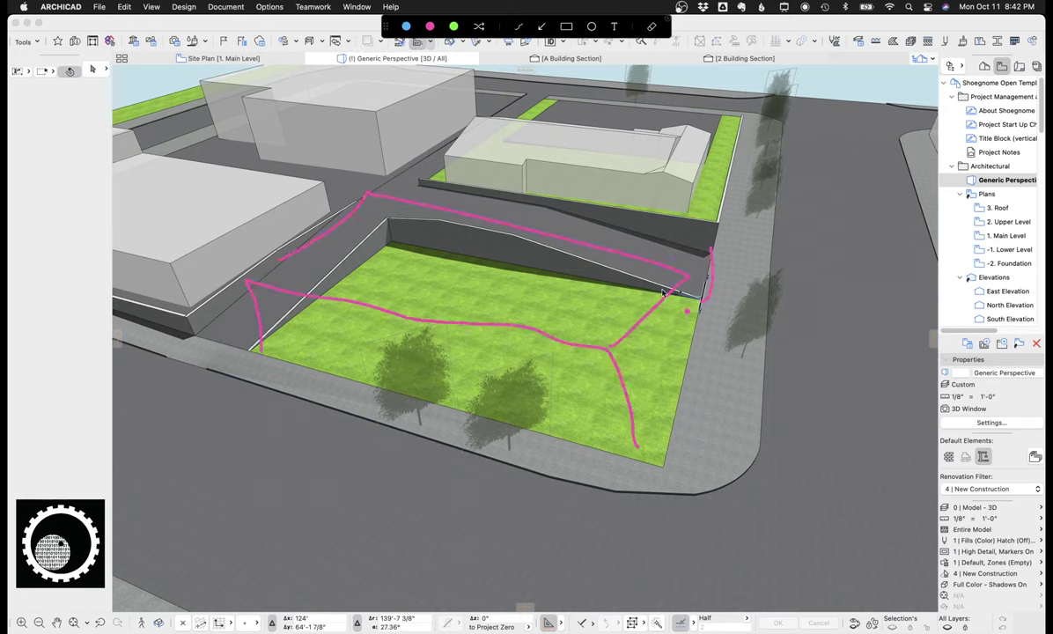
key("Escape")
Switch the 3D view's layer combination to 0 | All On and view the contoured site meshes beyond the model
scroll(659, 324, "down", 10)
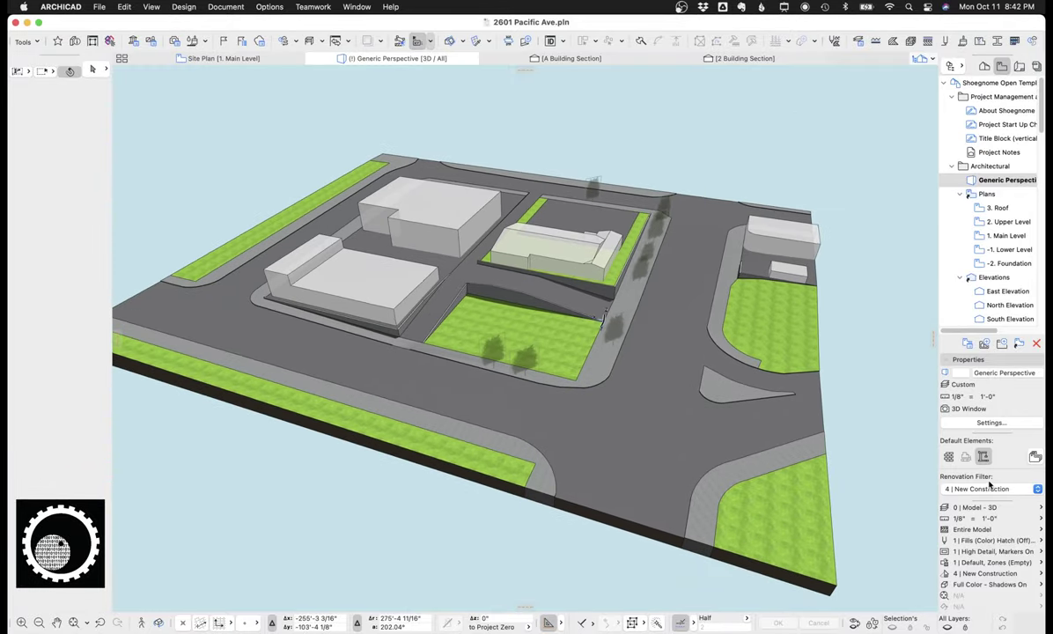
left_click(975, 508)
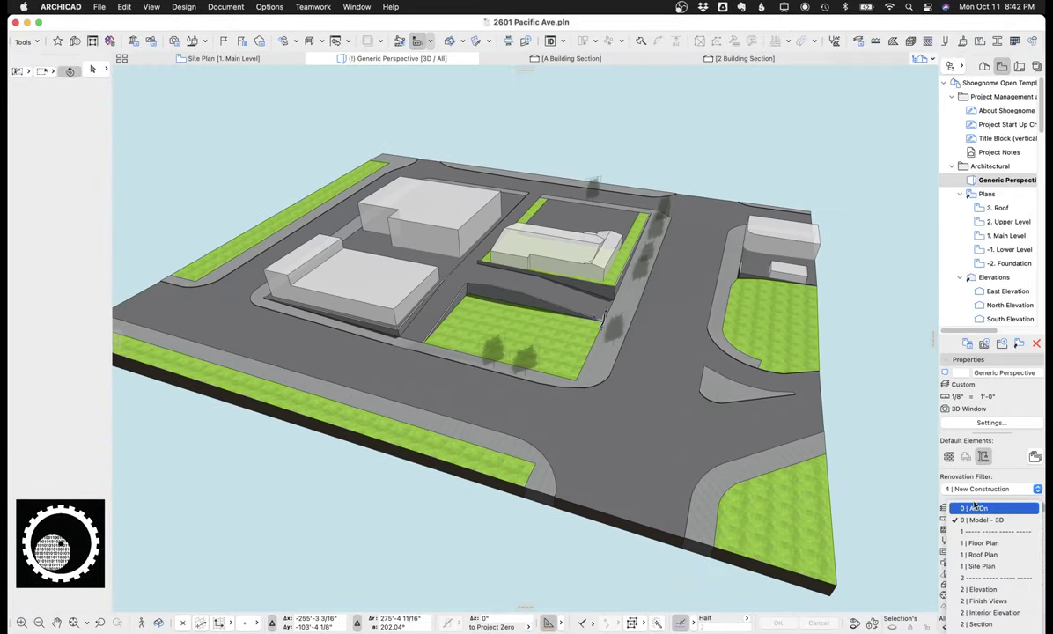
left_click(974, 508)
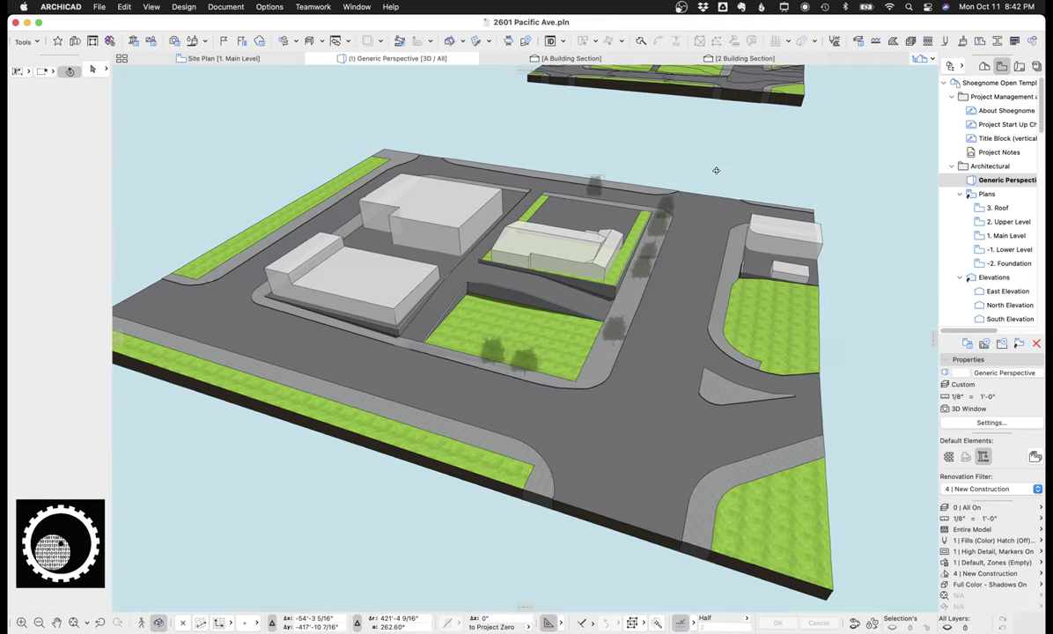
middle_click_drag(714, 172, 615, 204)
left_click_drag(605, 252, 592, 219)
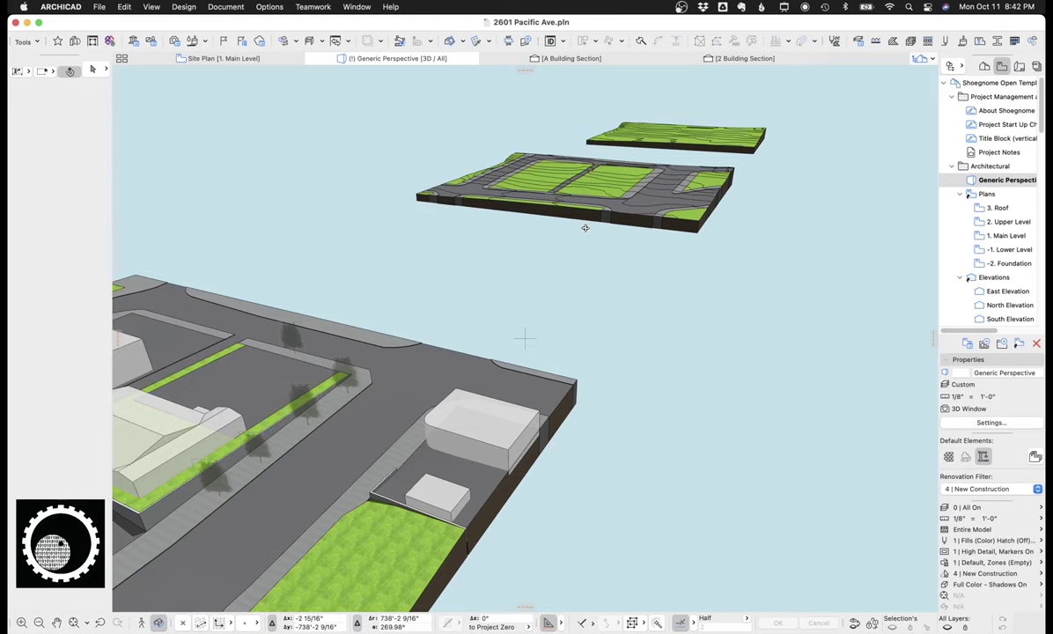
middle_click_drag(551, 242, 691, 227)
middle_click_drag(500, 292, 568, 208)
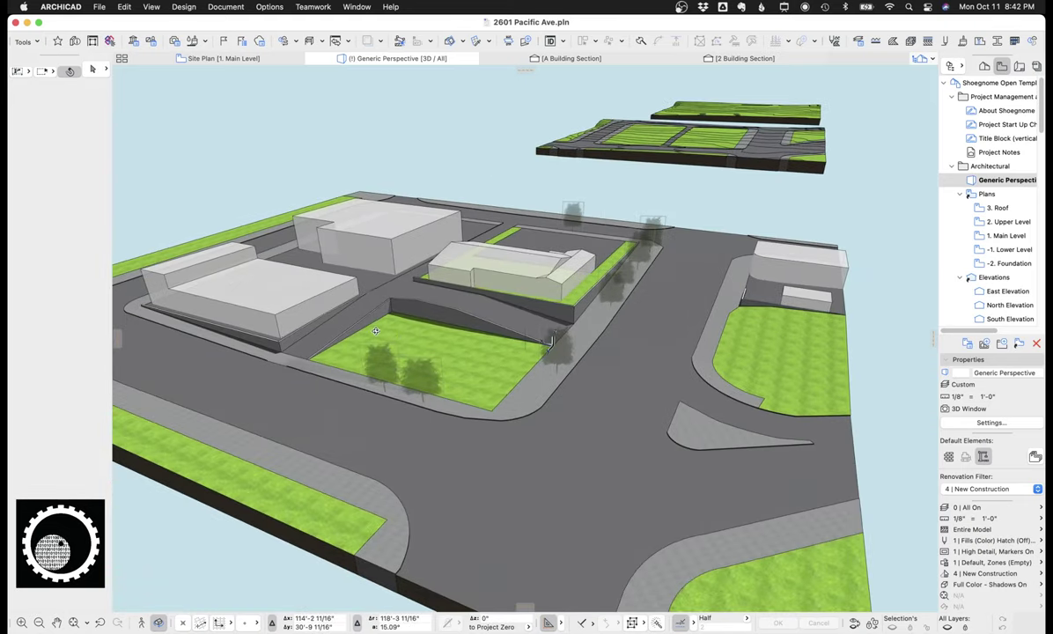
Mark the changing height of the sloped wall along the lawn lot with temporary annotations, and clear them
scroll(362, 333, "up", 5)
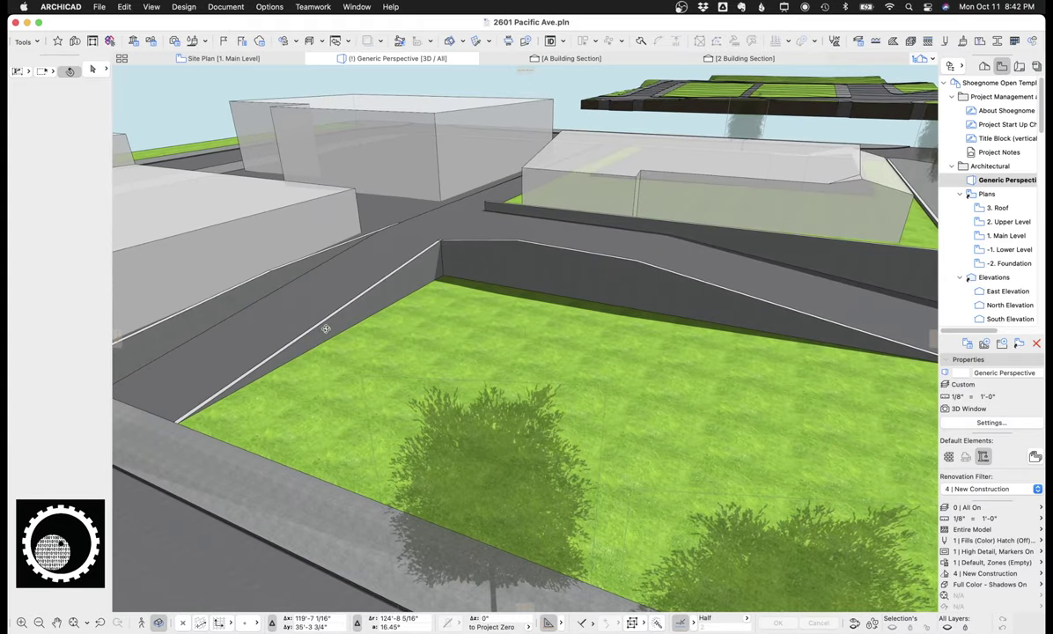
key("alt+super+d")
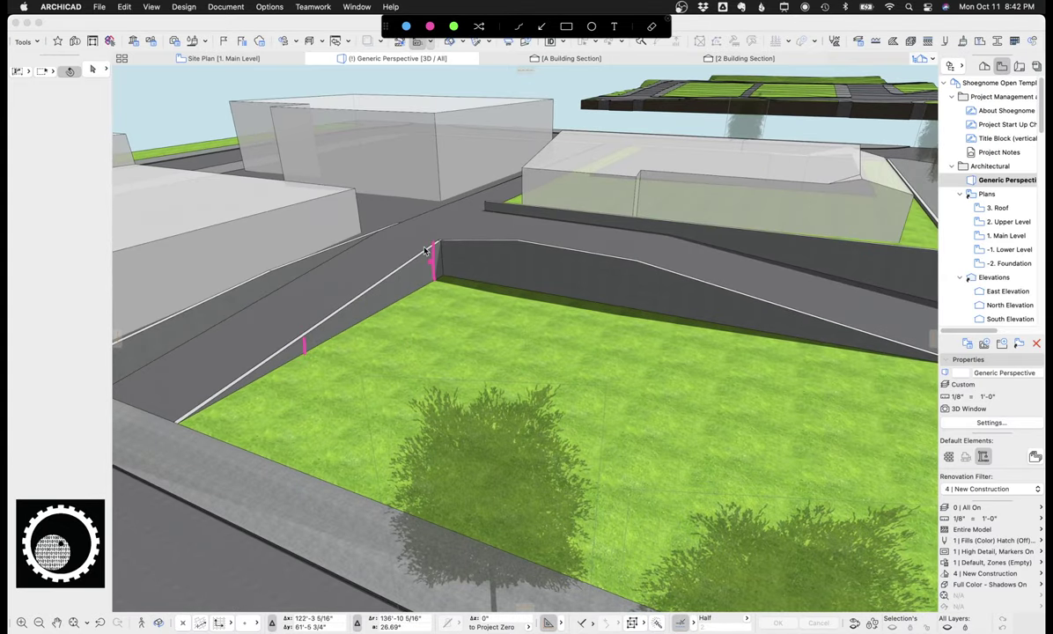
left_click_drag(431, 240, 192, 388)
key("ctrl+shift+a")
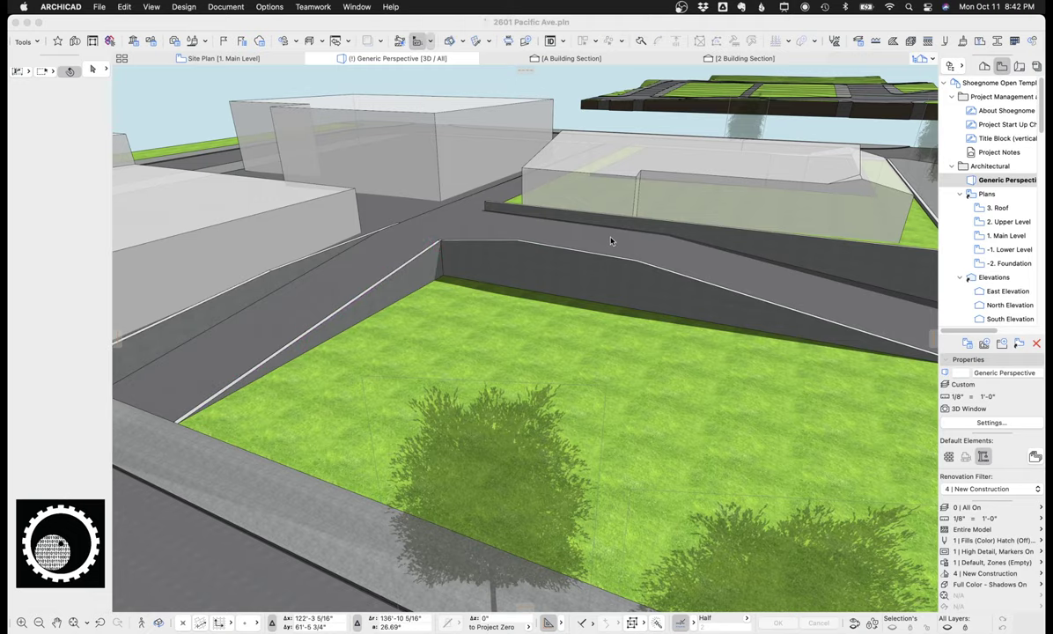
Examine the two separate contoured site meshes, the plain terrain and the version divided into streets and lots
scroll(646, 229, "down", 10)
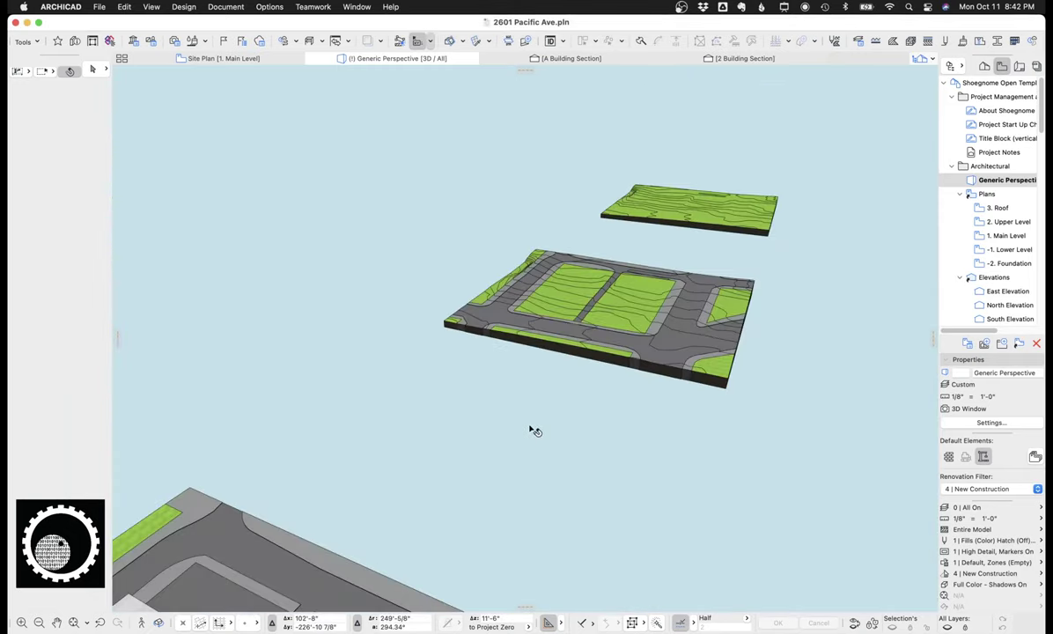
middle_click_drag(600, 397, 814, 458, "shift")
scroll(590, 383, "up", 3)
left_click_drag(590, 384, 533, 421)
key("Escape")
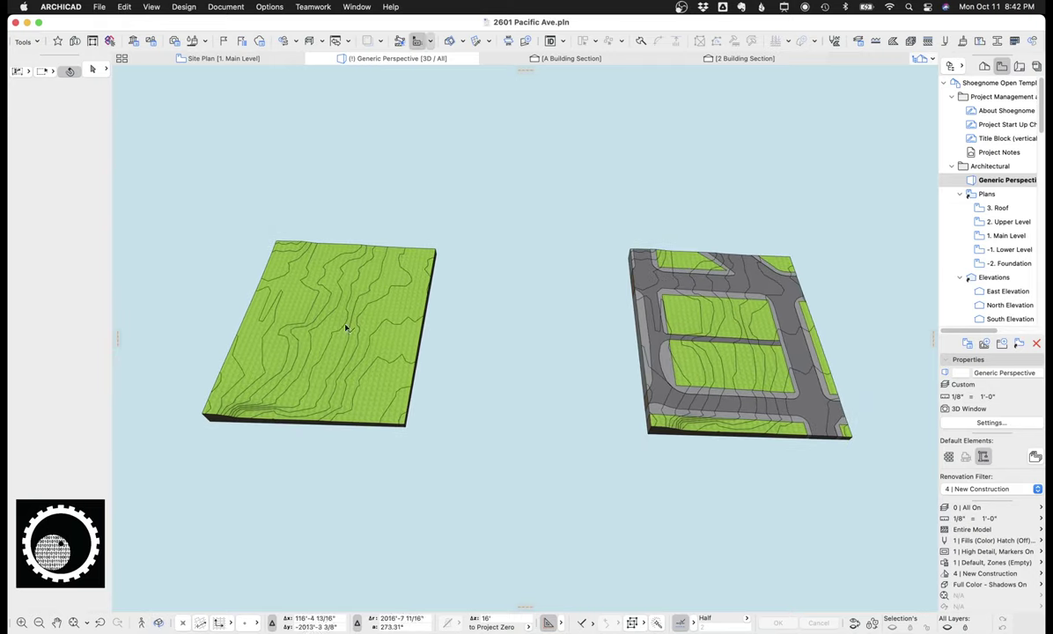
Open the Site Plan and set its layer combination to 0 | All On
left_click(220, 56)
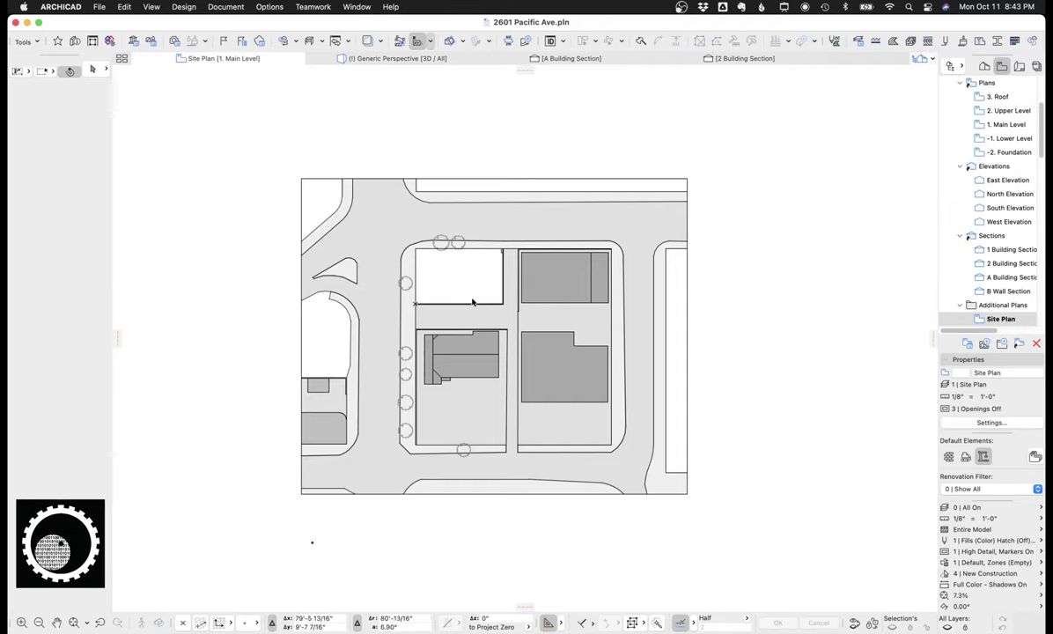
left_click(985, 509)
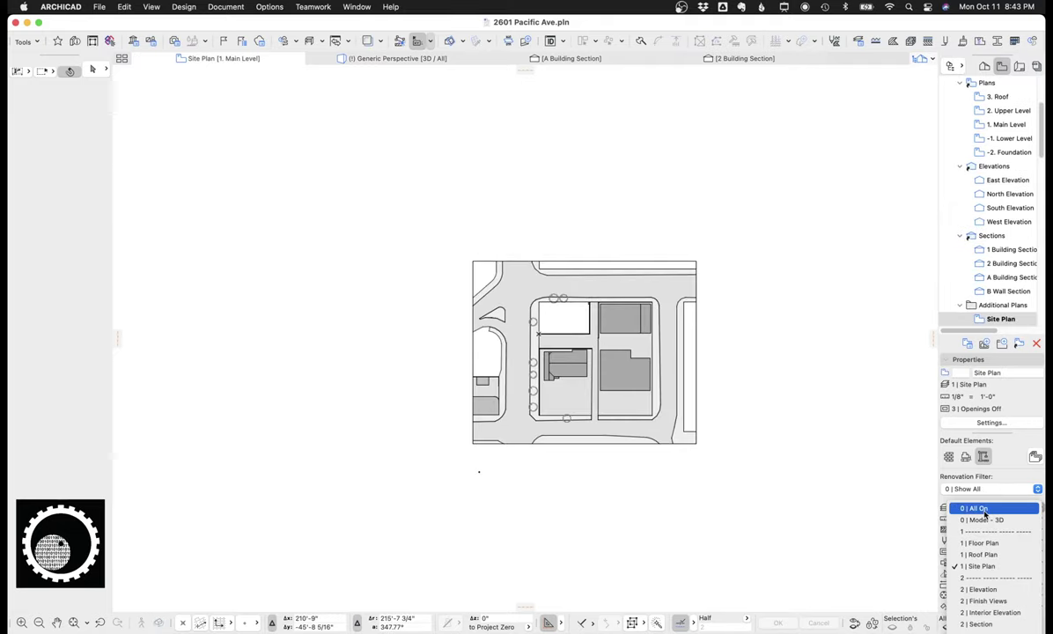
left_click(985, 510)
scroll(681, 485, "down", 3)
middle_click_drag(669, 478, 519, 354)
scroll(538, 198, "down", 2)
scroll(521, 284, "up", 6)
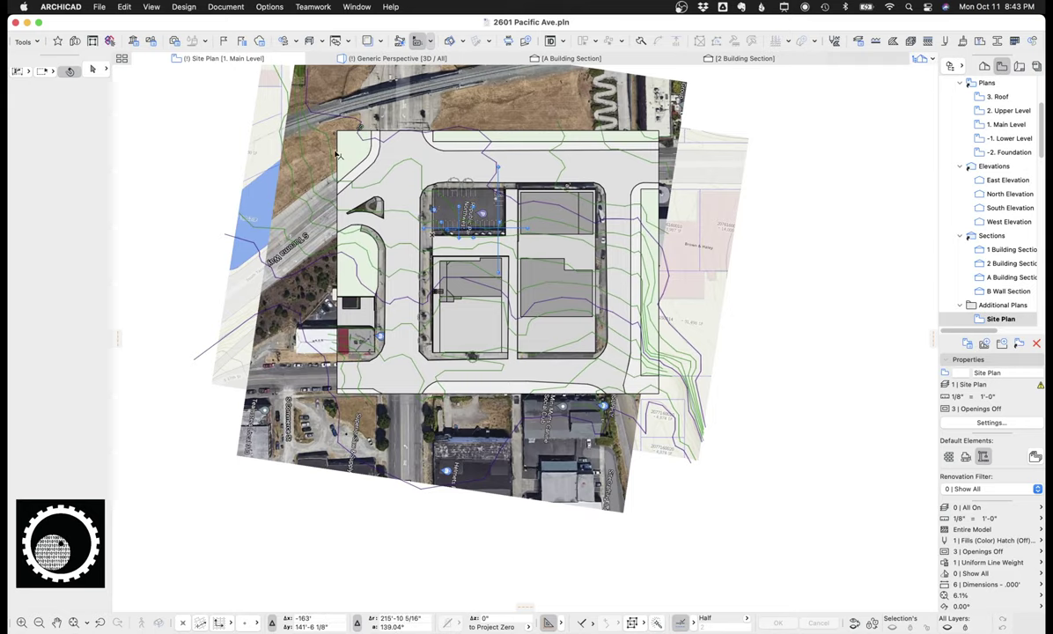
Move the pasted parcel map image away from the site plan and examine its lots and contour lines
left_click(235, 159)
key("super+d")
left_click(247, 156)
middle_click_drag(247, 159, 814, 202)
left_click(295, 186)
key("Escape")
scroll(615, 297, "up", 2)
scroll(608, 264, "up", 2)
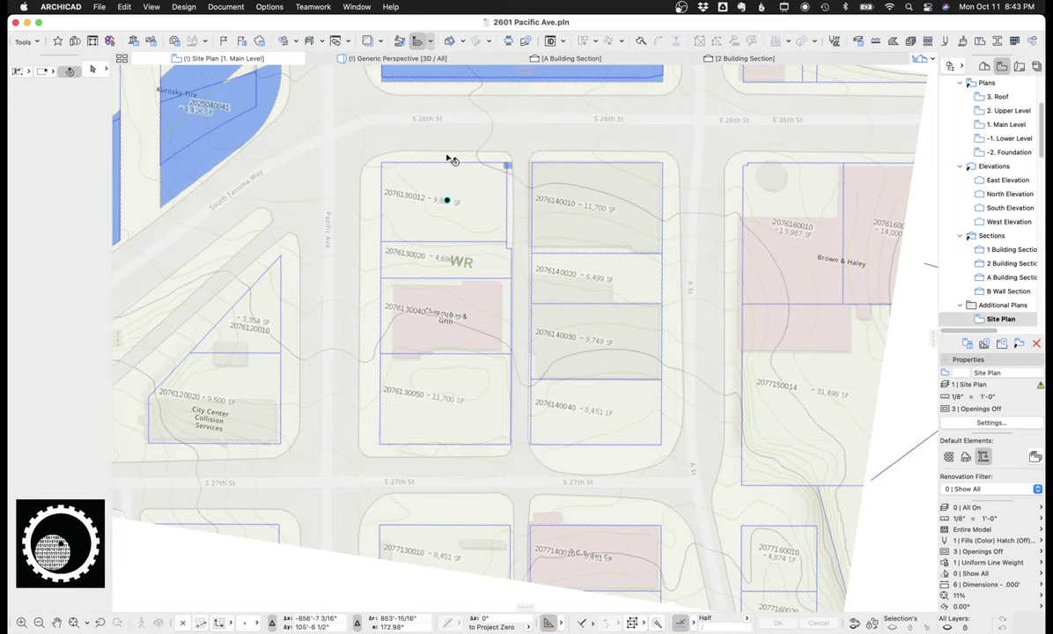
scroll(464, 197, "down", 3)
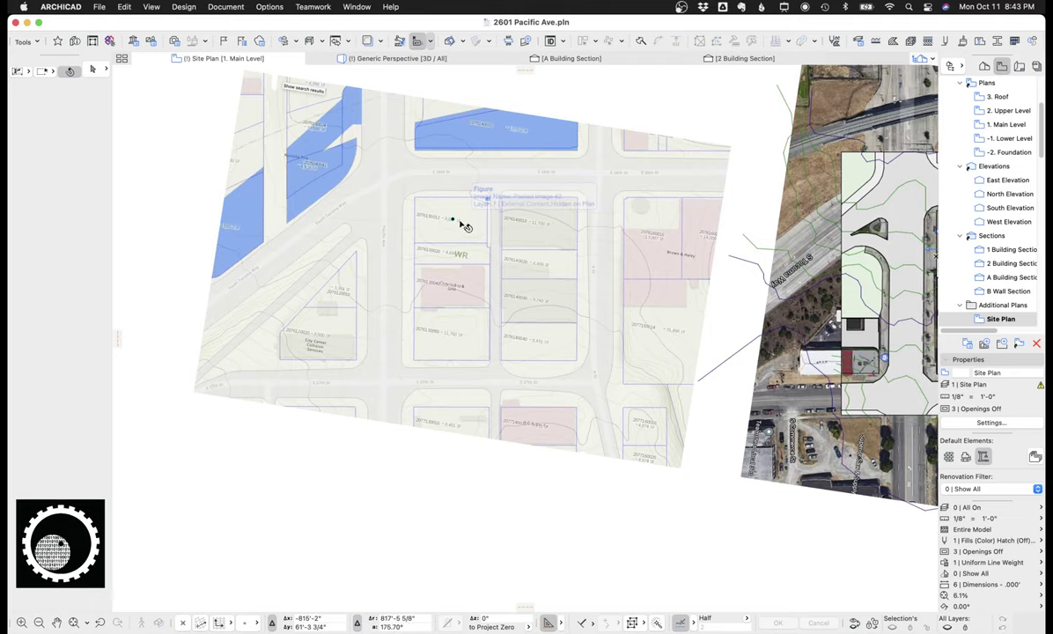
Undo the parcel map image's move and clear the selection
key("super+z")
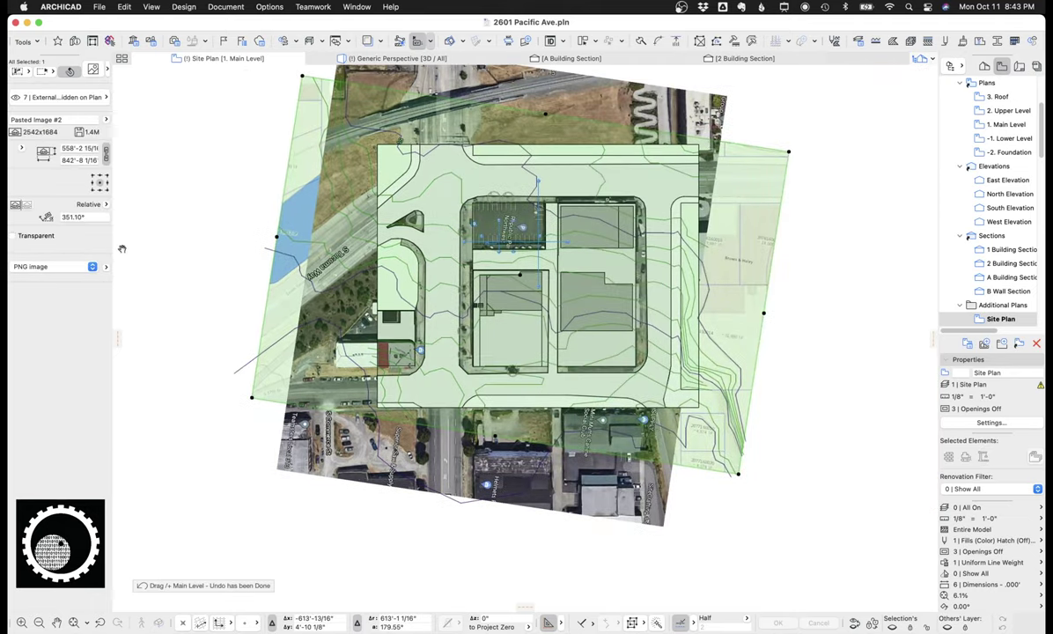
left_click(624, 214)
scroll(689, 240, "up", 2)
key("Escape")
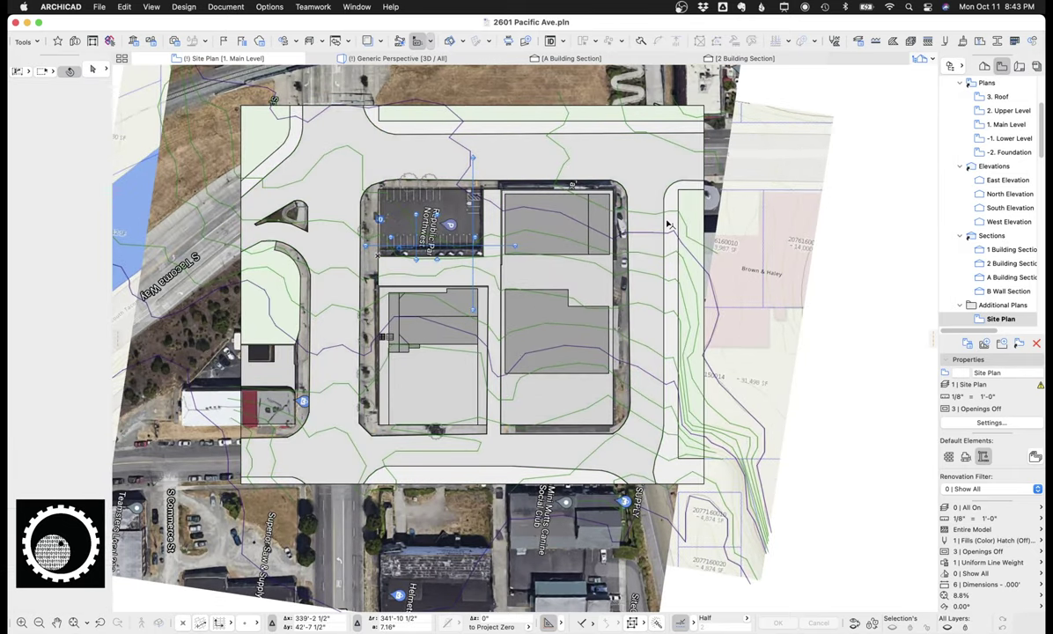
Draw a rectangular mesh across the closely spaced contour lines at the parcel map's southeast edge, using the settings of an existing site mesh
scroll(577, 312, "down", 3)
scroll(577, 311, "up", 10)
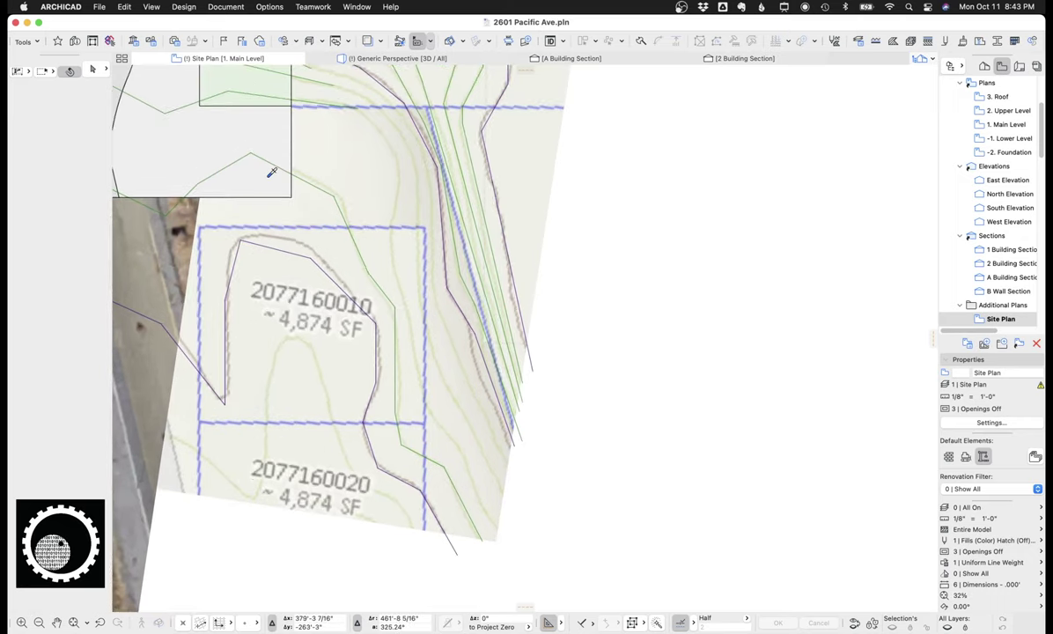
left_click(400, 231, "alt")
scroll(400, 231, "down", 1)
left_click(378, 192)
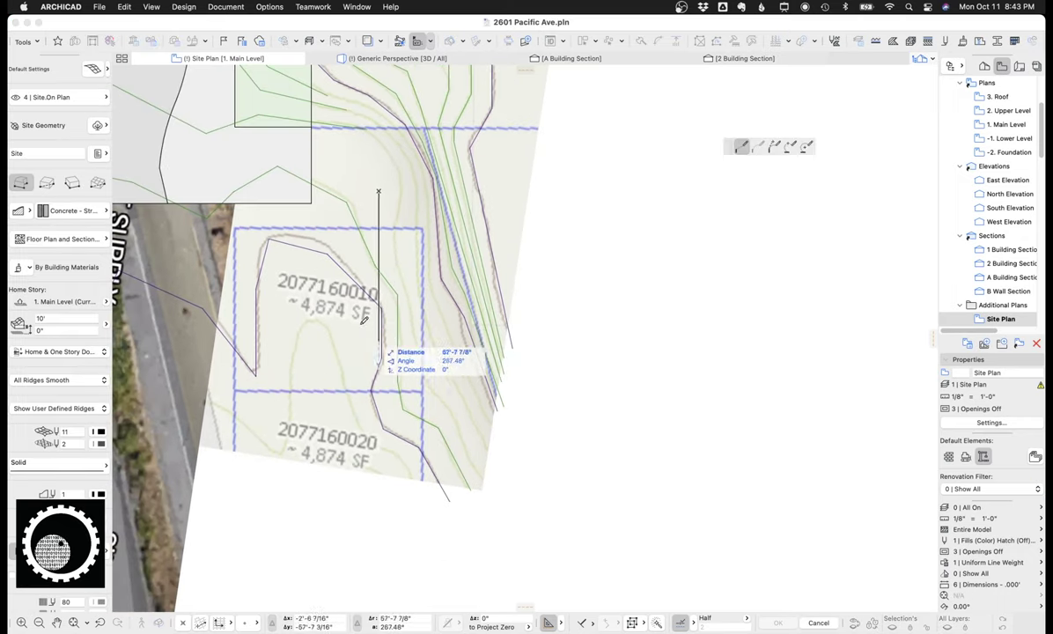
left_click(557, 340)
scroll(475, 259, "up", 3)
Add the three easternmost contour lines to the rectangular mesh as new points with Fit to User Ridges, and check the result in 3D
left_click(526, 143, "shift")
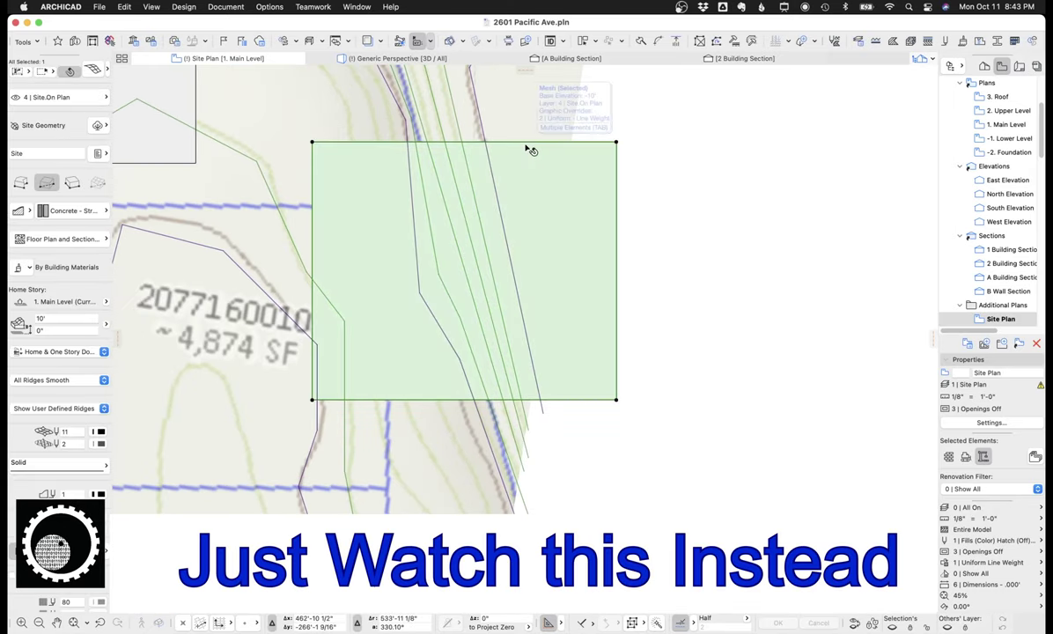
right_click(526, 142)
left_click(568, 165)
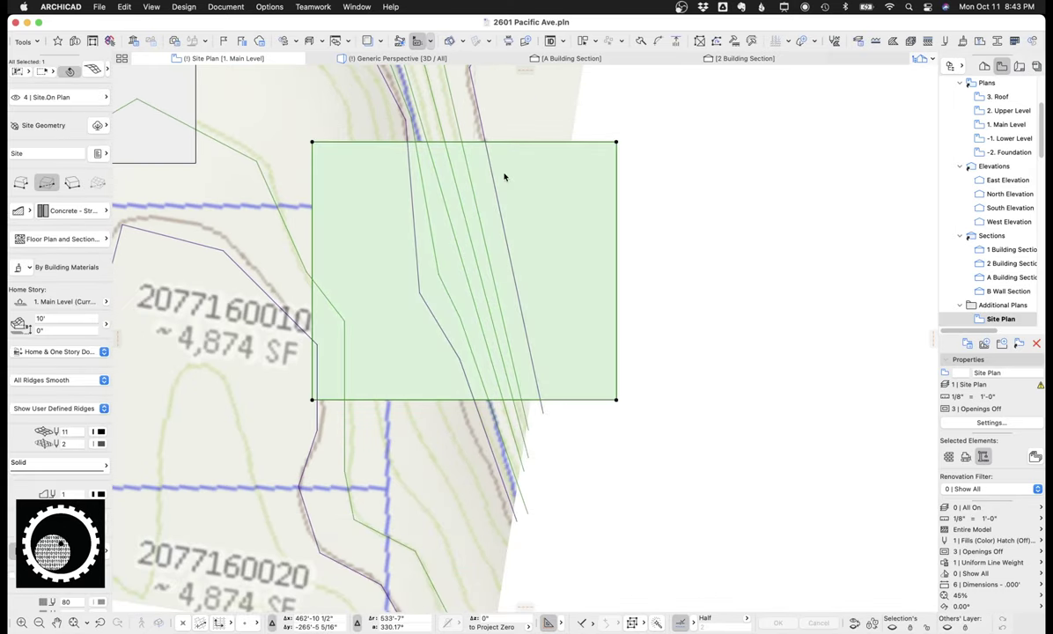
double_click(494, 180)
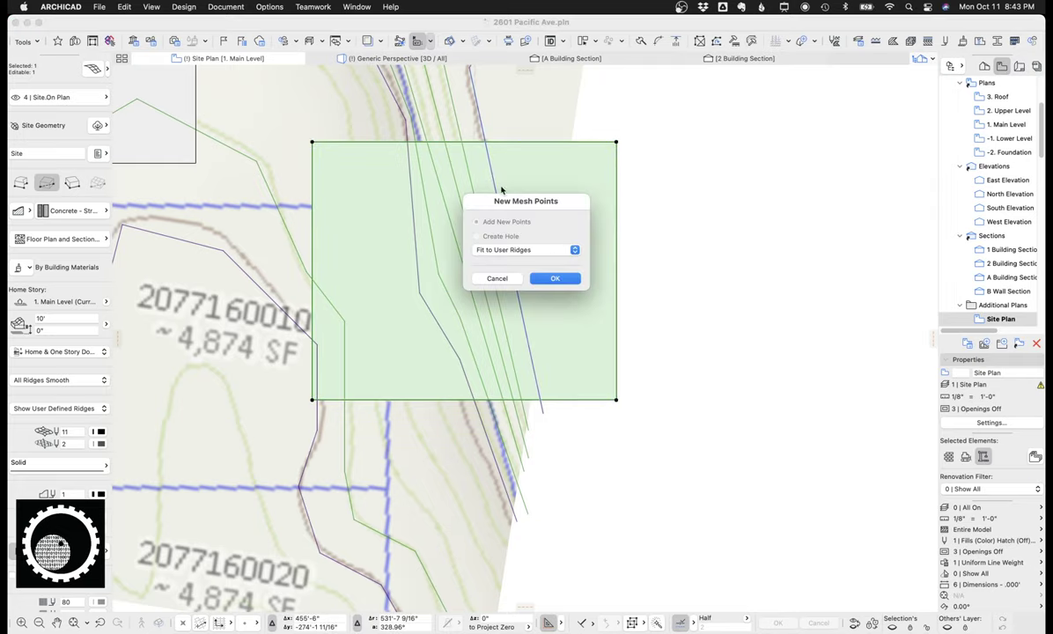
left_click(551, 281)
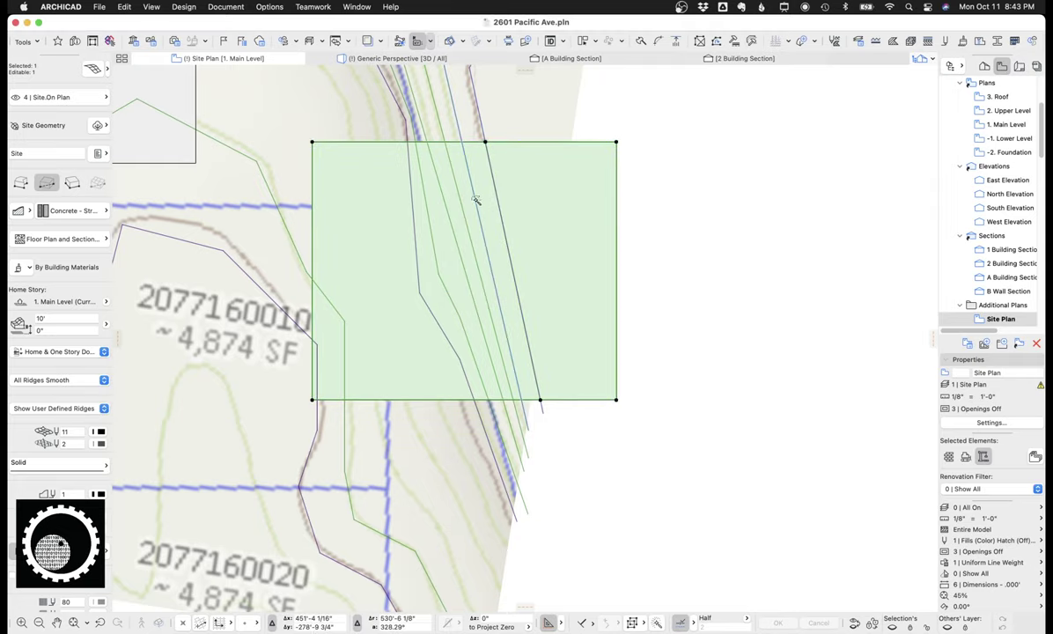
left_click(477, 203)
left_click(556, 282)
double_click(466, 214)
left_click(554, 277)
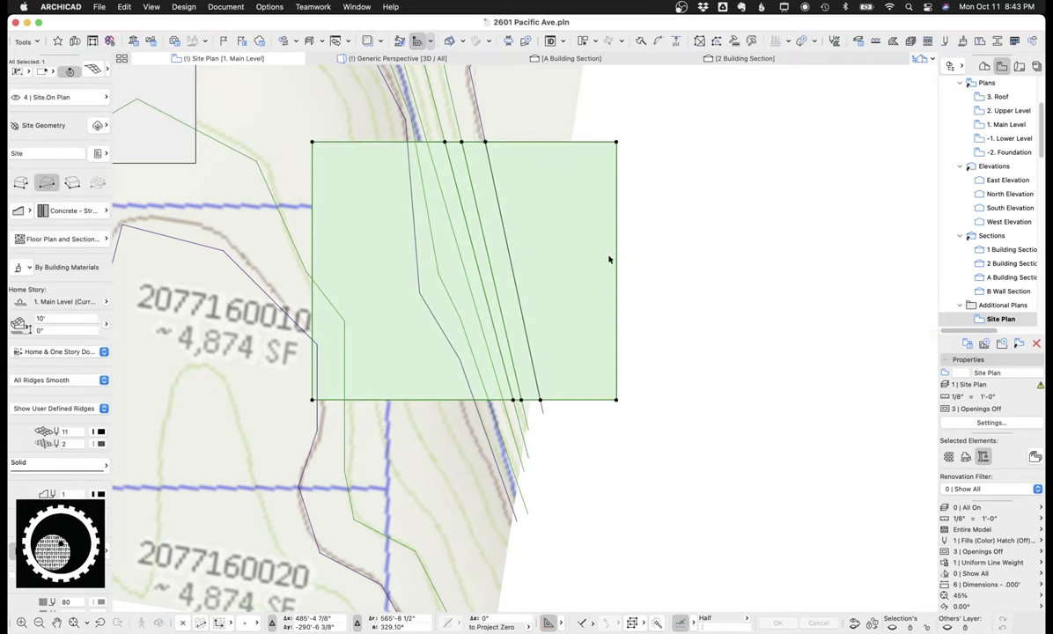
key("F5")
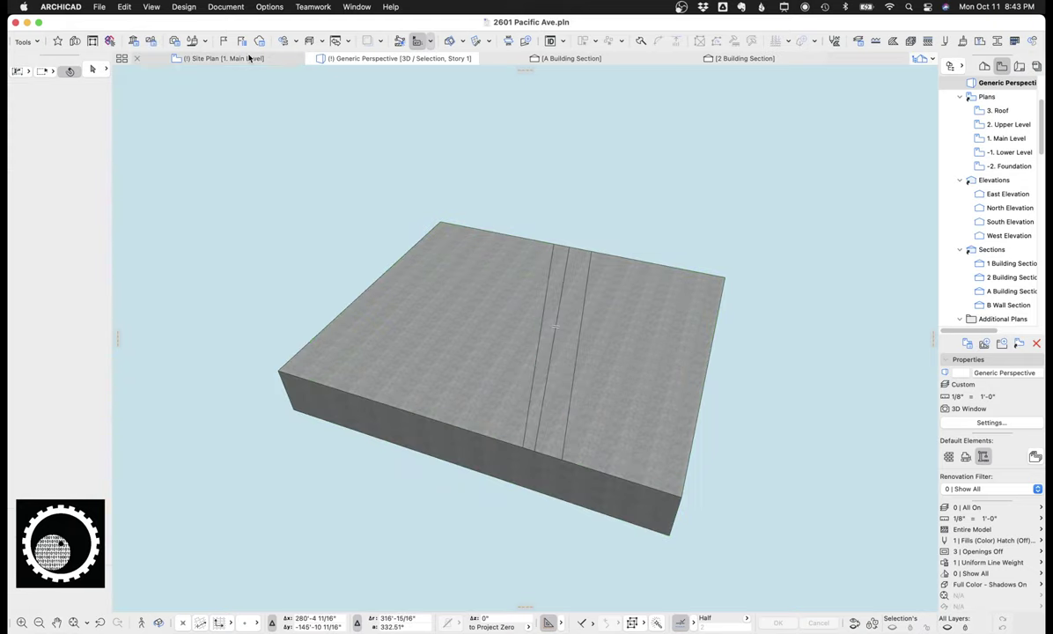
left_click(221, 58)
Move the rectangular mesh about 91'-6" east, clear of the parcel map and contour lines
left_click(512, 264)
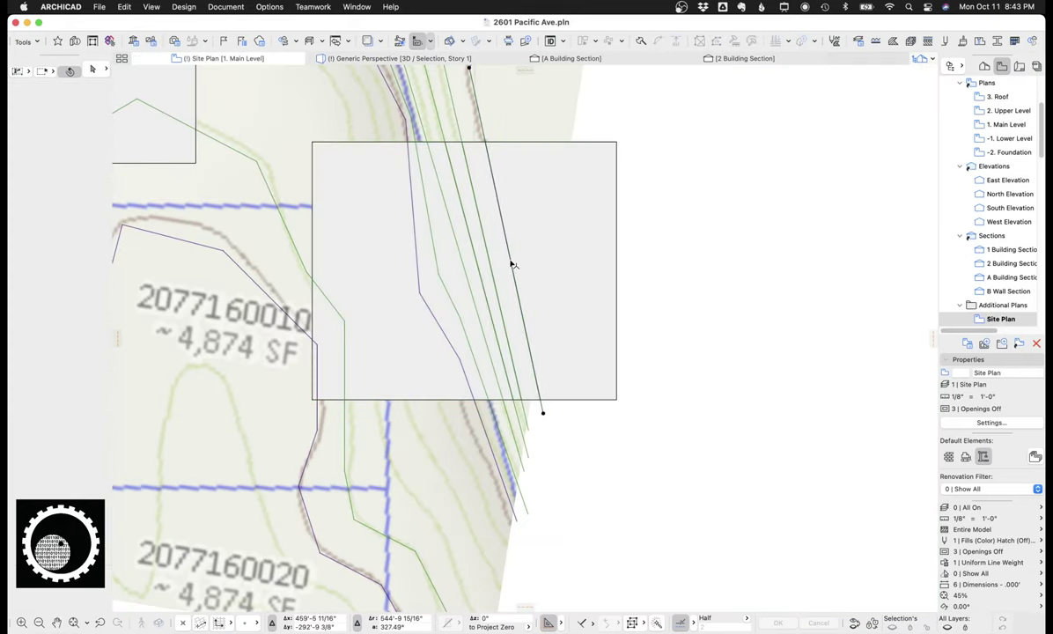
left_click(544, 243)
middle_click_drag(732, 242, 450, 269)
left_click(660, 259)
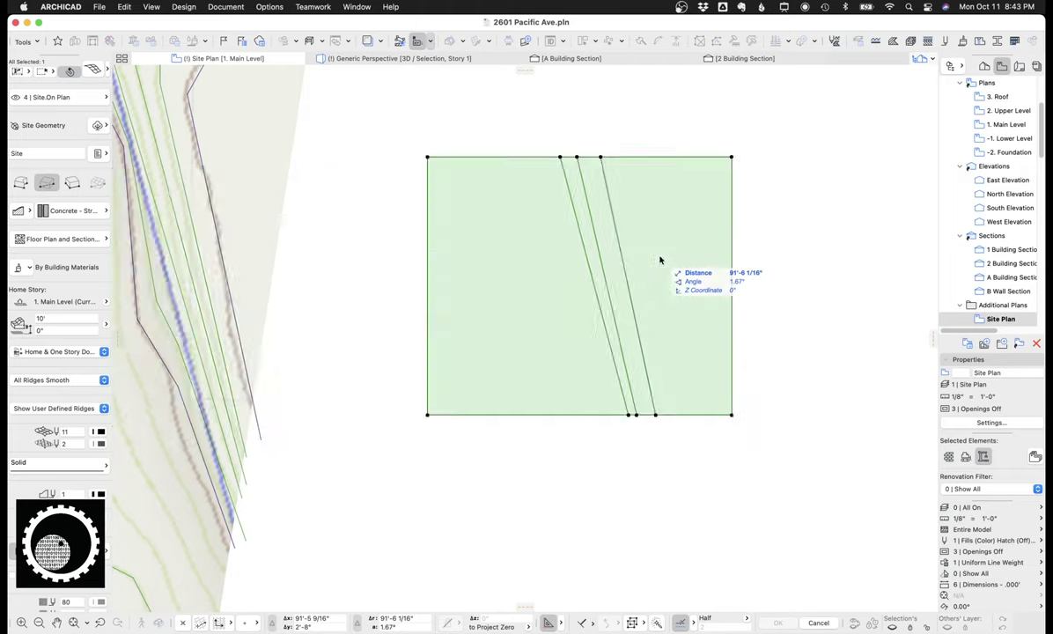
Set the mesh point height of each of the three contour ridges, with Apply to All enabled
left_click(619, 240)
left_click(678, 309)
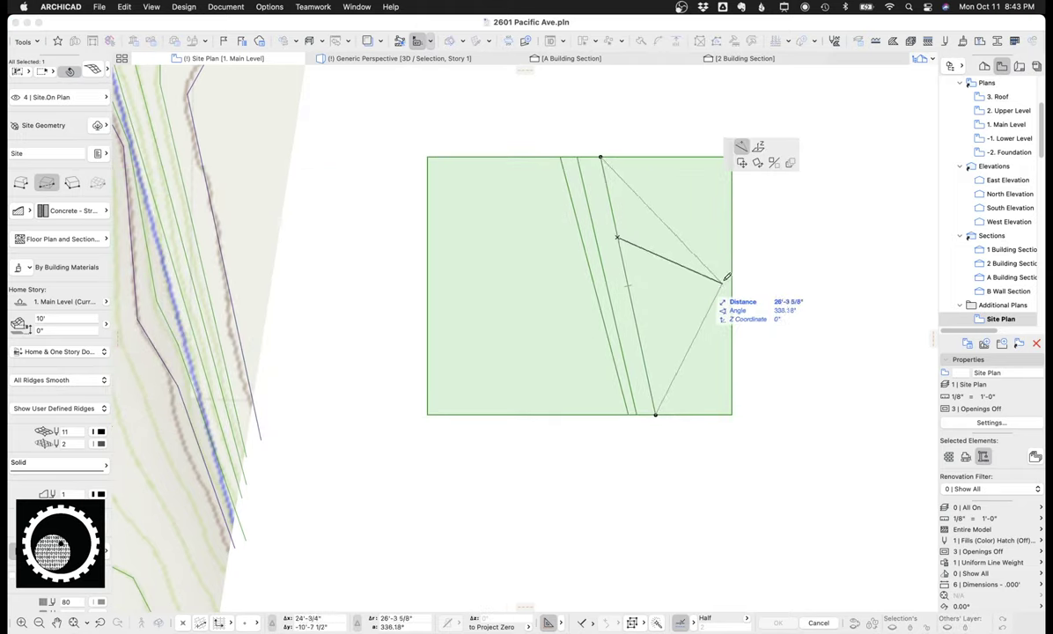
left_click(761, 150)
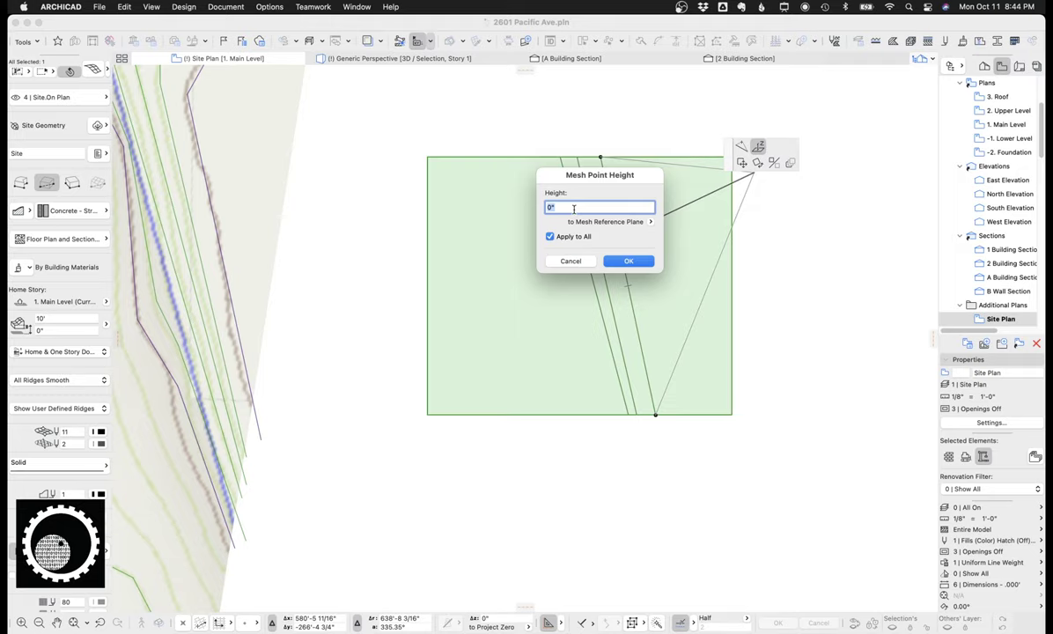
key("Return")
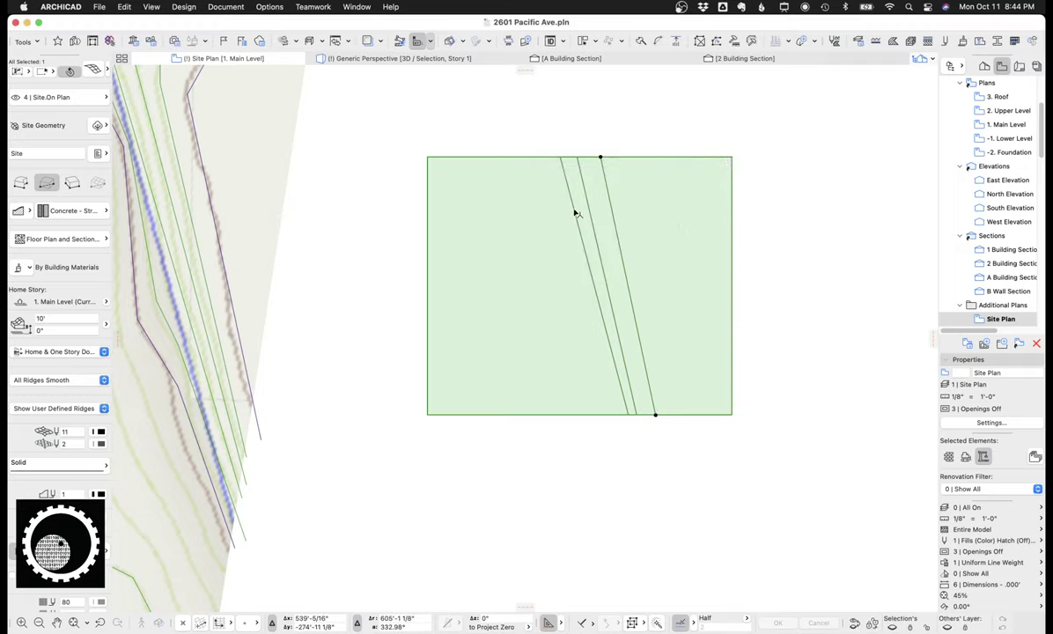
left_click(586, 205)
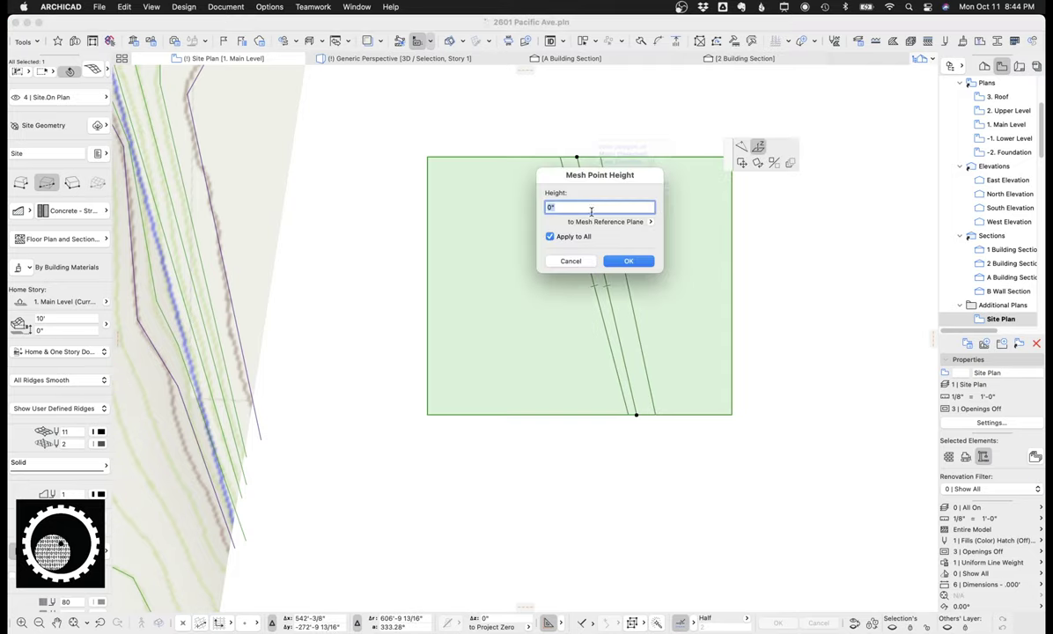
key("Return")
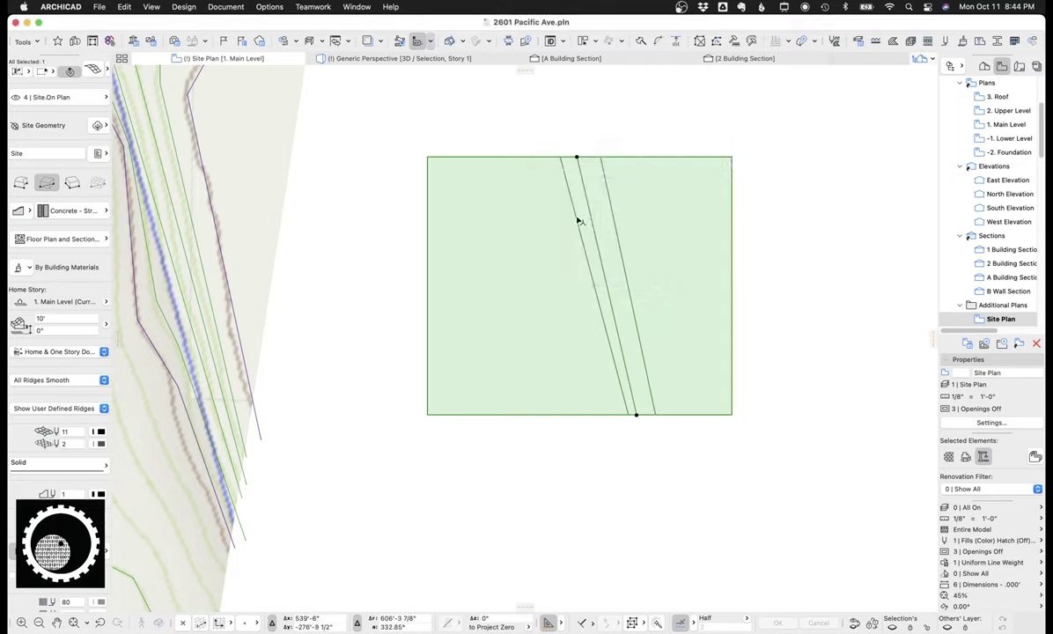
left_click(578, 220)
type("4")
key("Return")
Show only the mesh in 3D and raise its southwest corner to a 40' elevation, level with the adjacent ridge
key("F5")
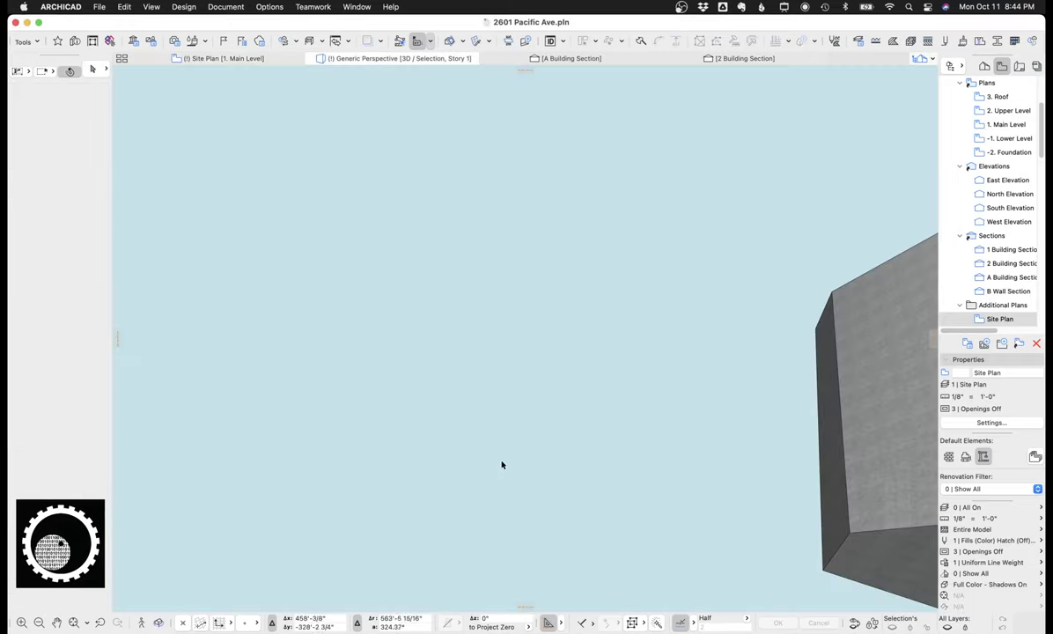
middle_click_drag(640, 394, 331, 345, "shift")
scroll(597, 355, "down", 5)
middle_click_drag(597, 354, 276, 306, "shift")
left_click_drag(277, 306, 491, 327)
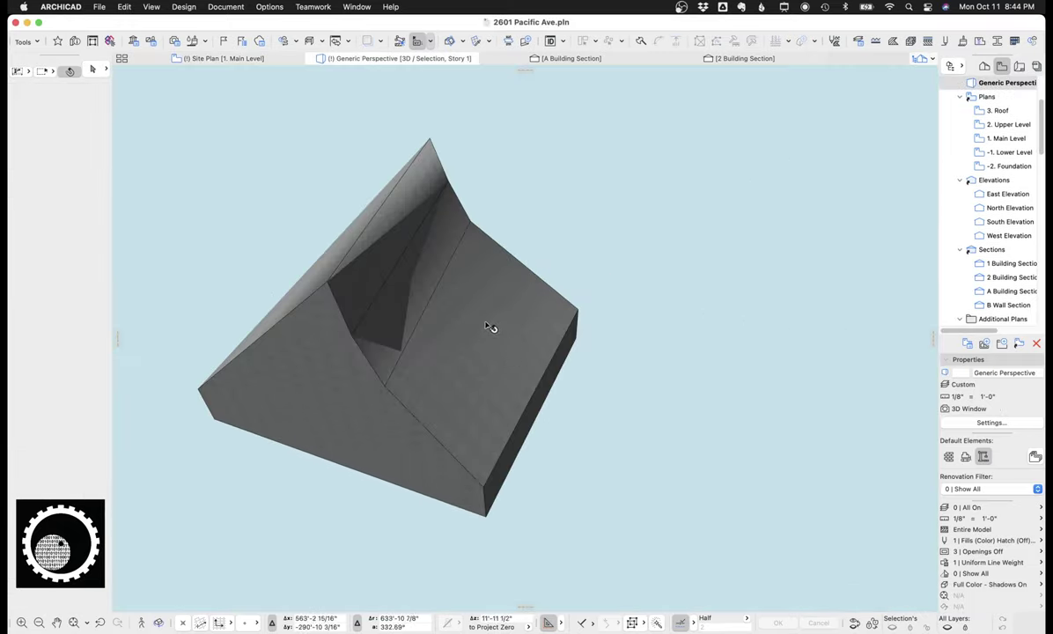
left_click_drag(263, 355, 272, 402)
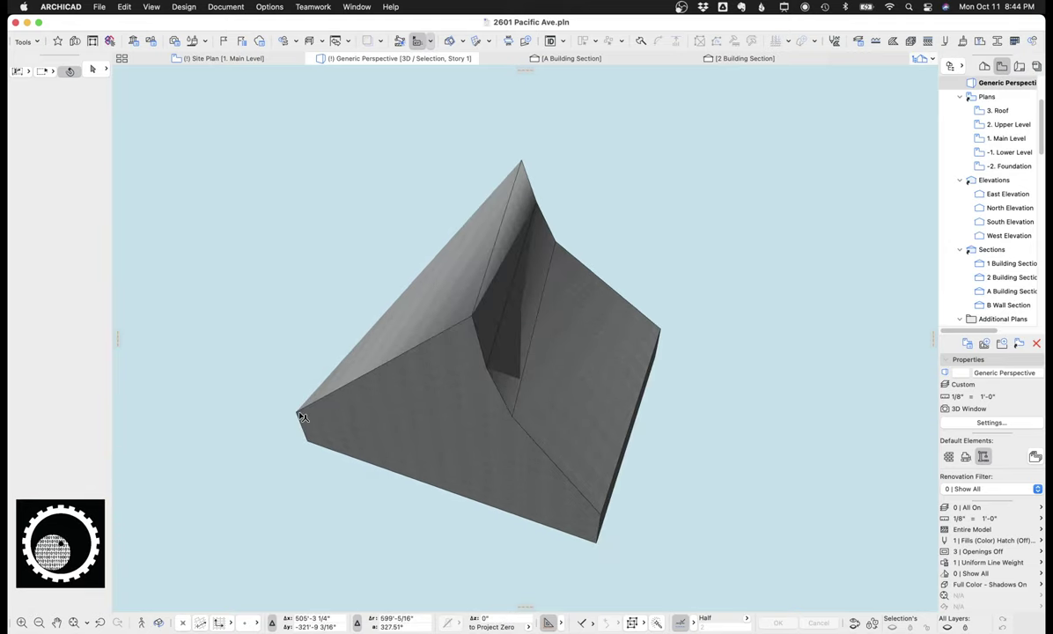
left_click(302, 415)
left_click(297, 412)
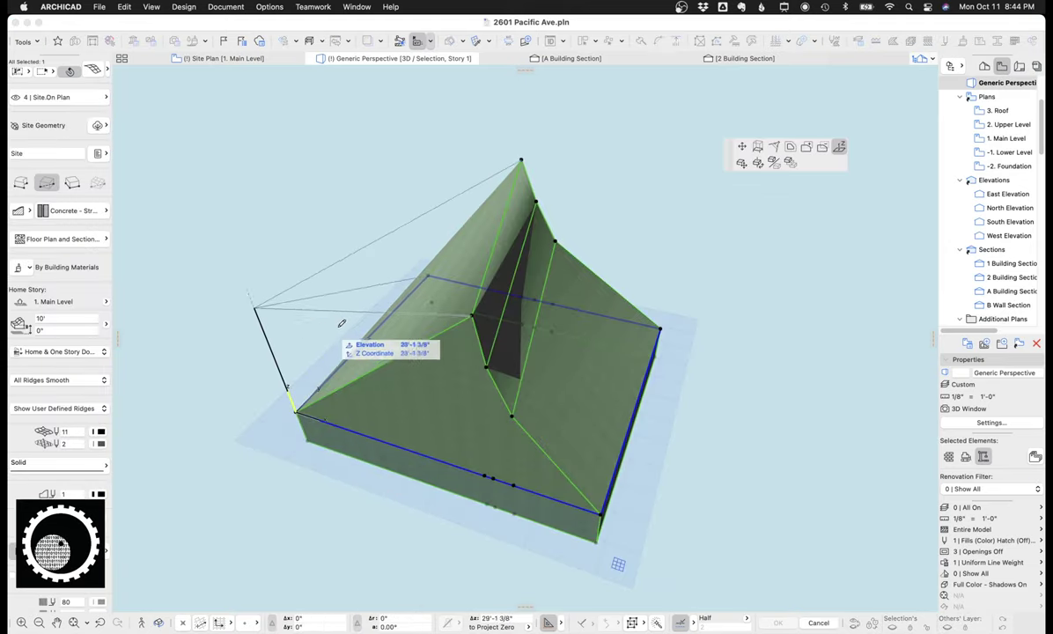
left_click(468, 302)
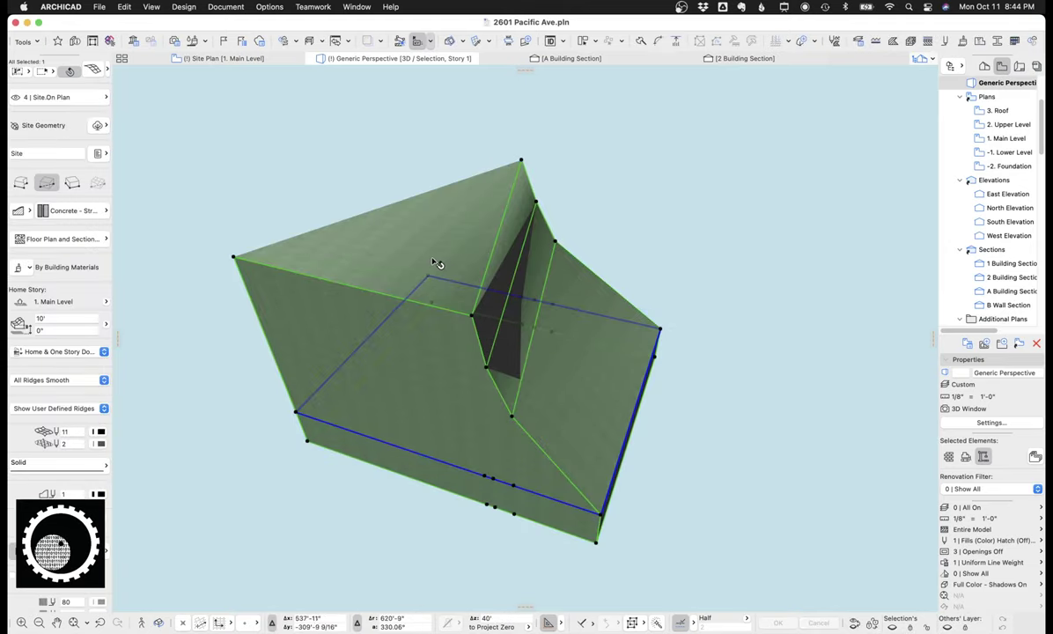
Try another edit at the mesh's southwest corner in the Site Plan and undo it
left_click(204, 57)
left_click(556, 270)
key("Escape")
left_click(428, 415)
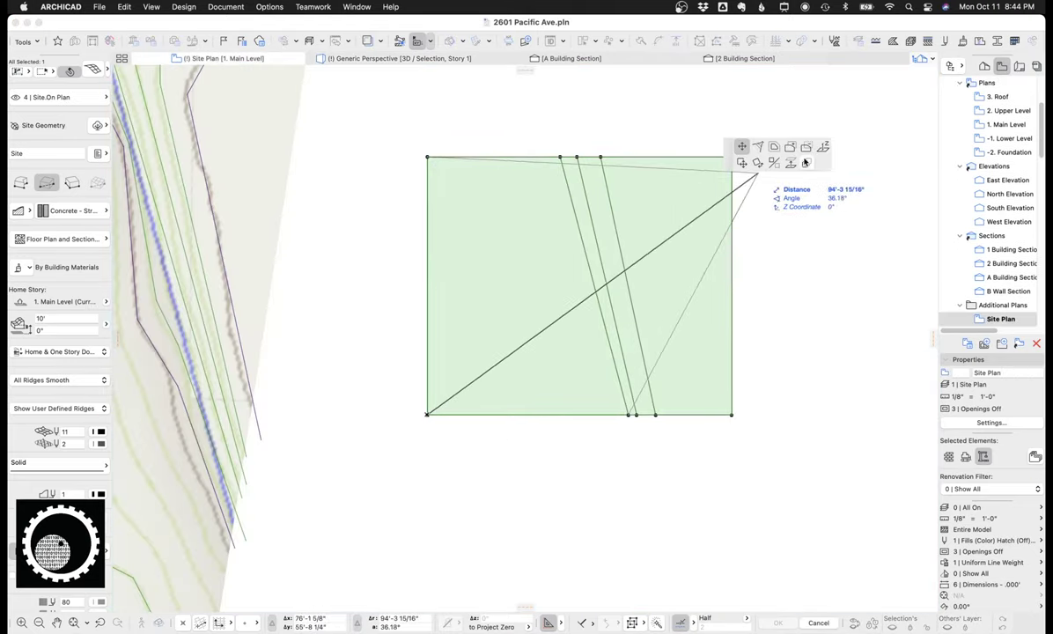
left_click(806, 162)
left_click(790, 175)
key("super+z")
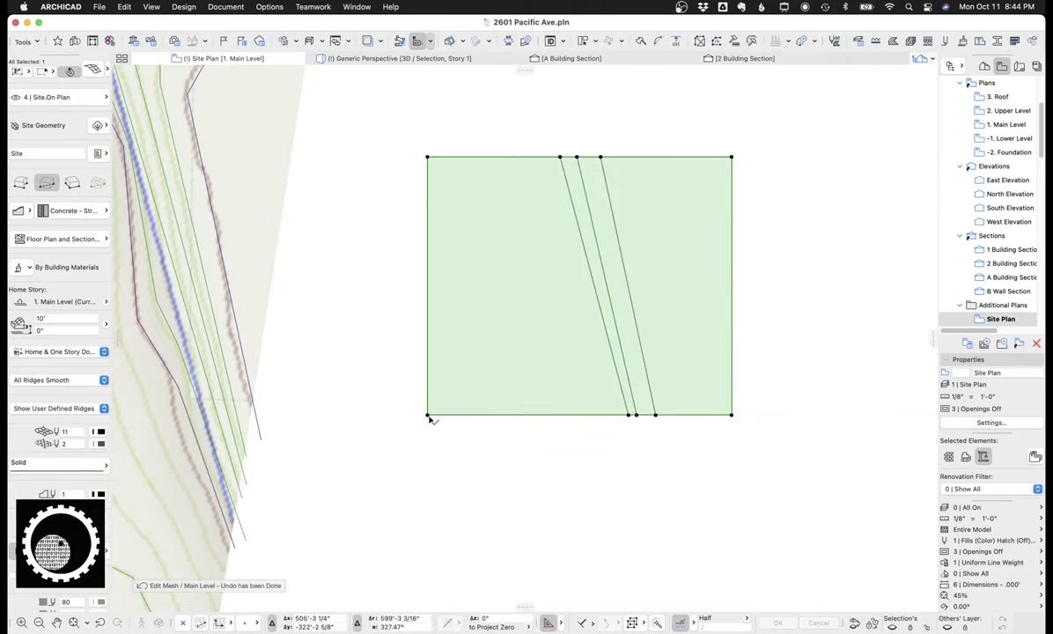
Check the mesh point height of the southwest corner in the Site Plan and leave the corner editing
left_click(428, 415)
left_click(824, 147)
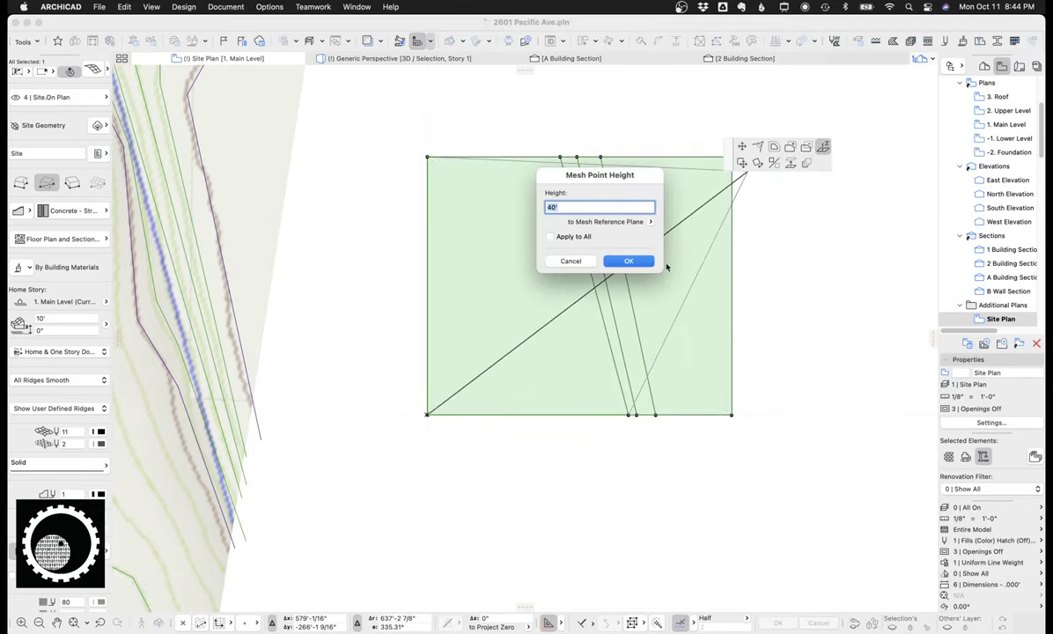
key("Return")
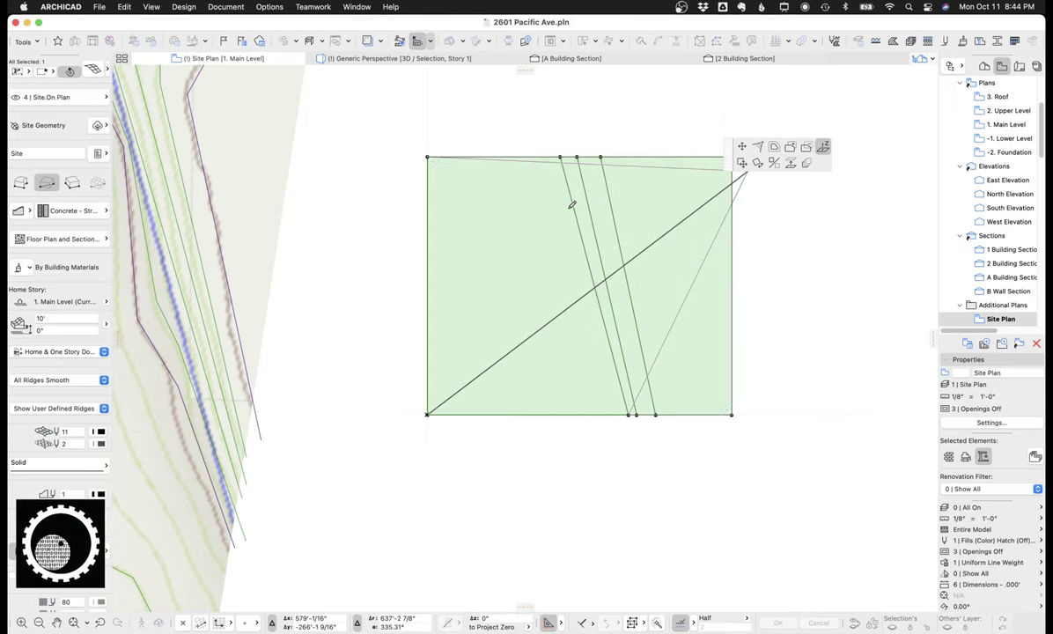
key("Escape")
Delete the small practice mesh beside the parcel map from the Site Plan
scroll(562, 295, "down", 5)
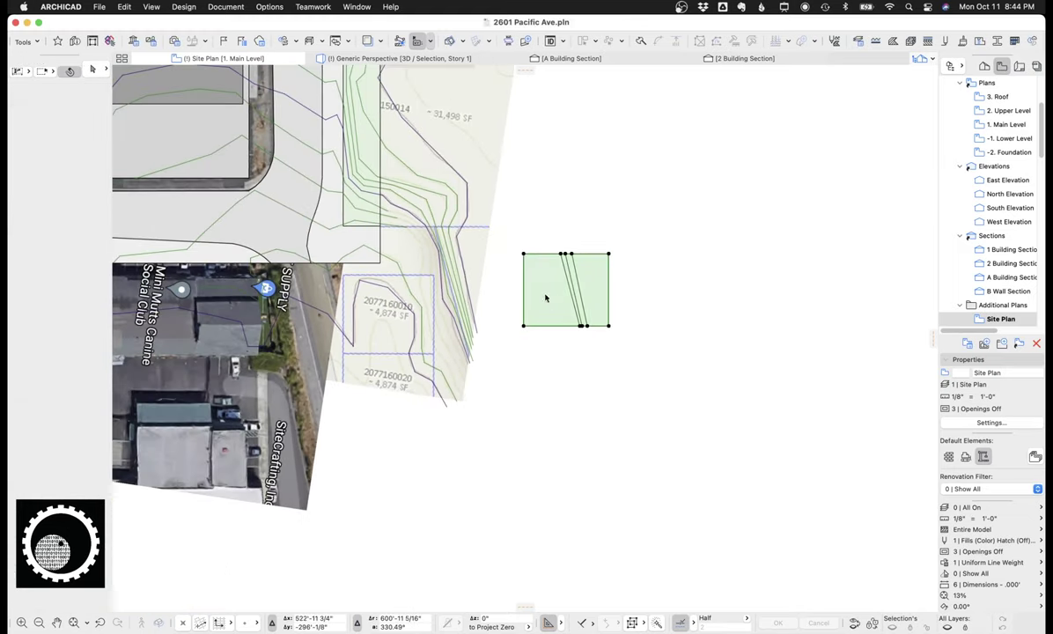
scroll(573, 304, "down", 5)
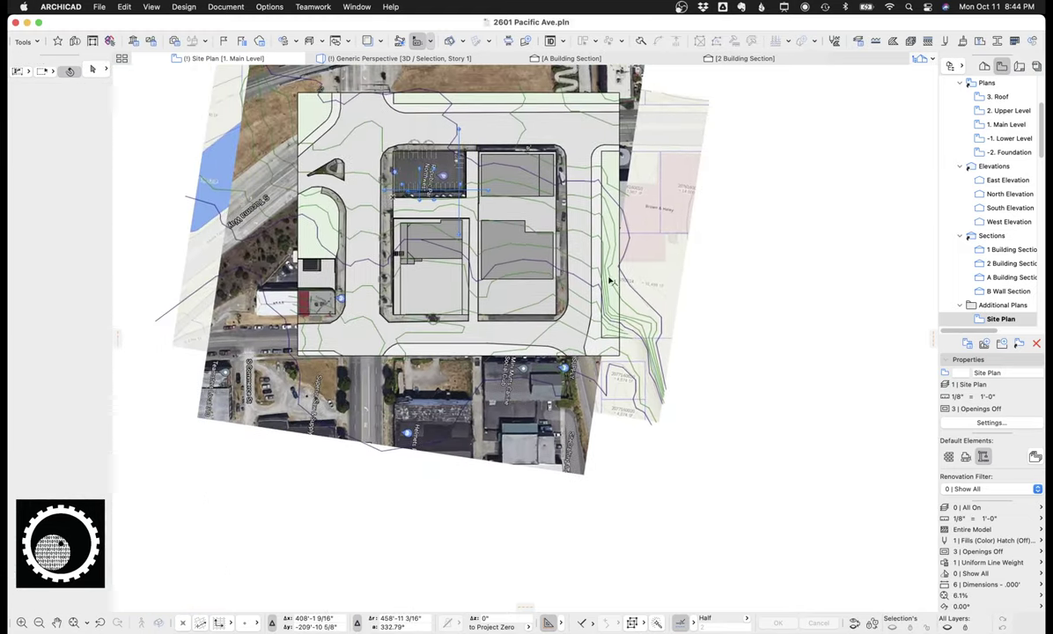
left_click(398, 135)
key("Escape")
scroll(430, 172, "down", 4)
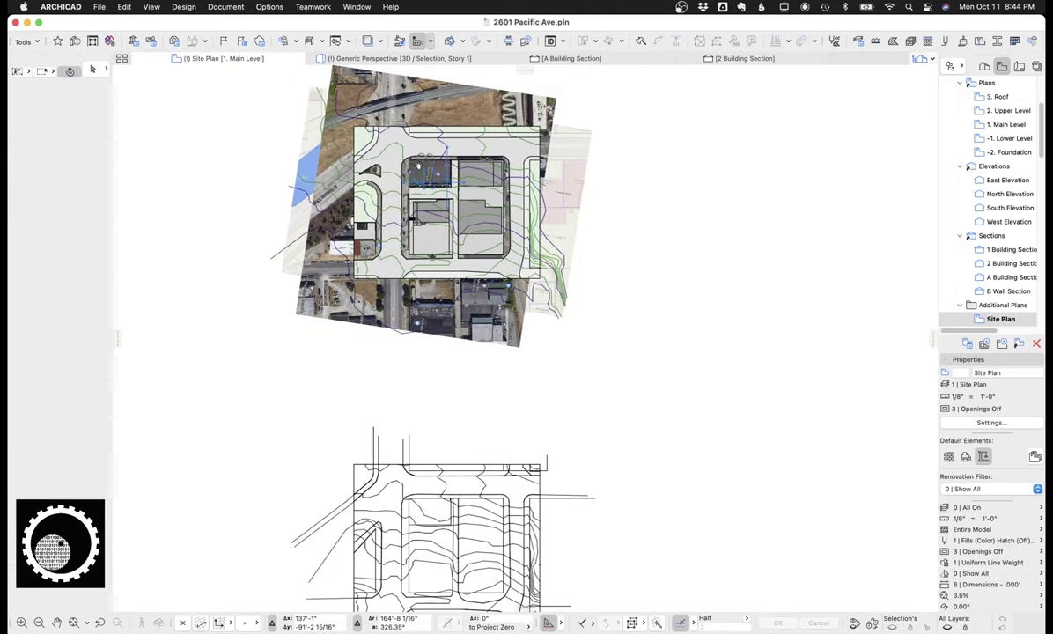
Examine the plain and the street-divided site meshes in 3D, and their separate contour and street linework in the Site Plan
key("F3")
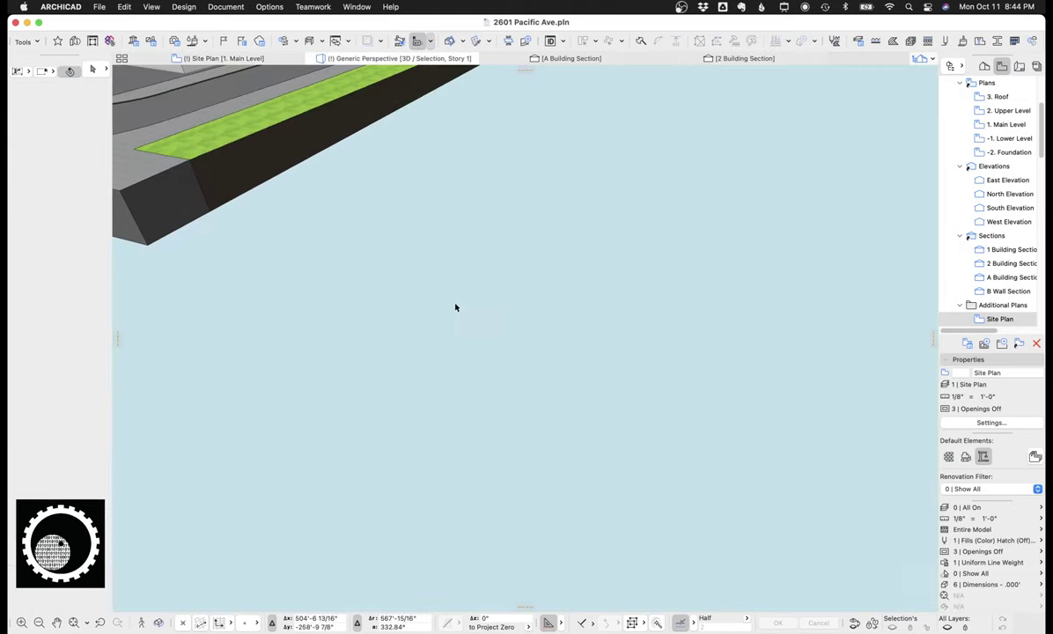
scroll(422, 352, "down", 10)
scroll(432, 328, "up", 2)
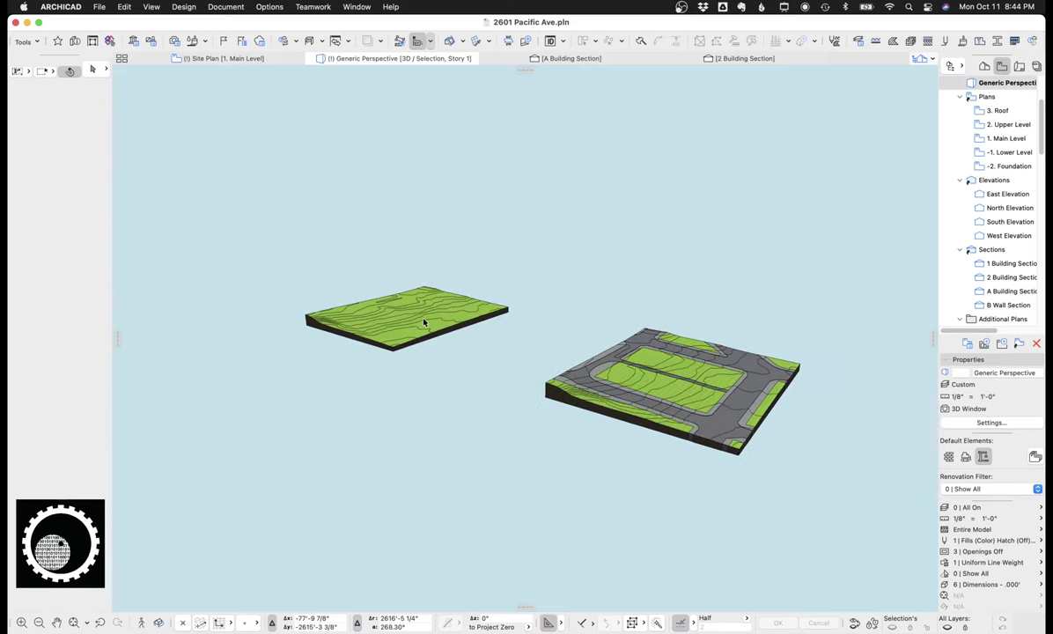
scroll(432, 321, "up", 2)
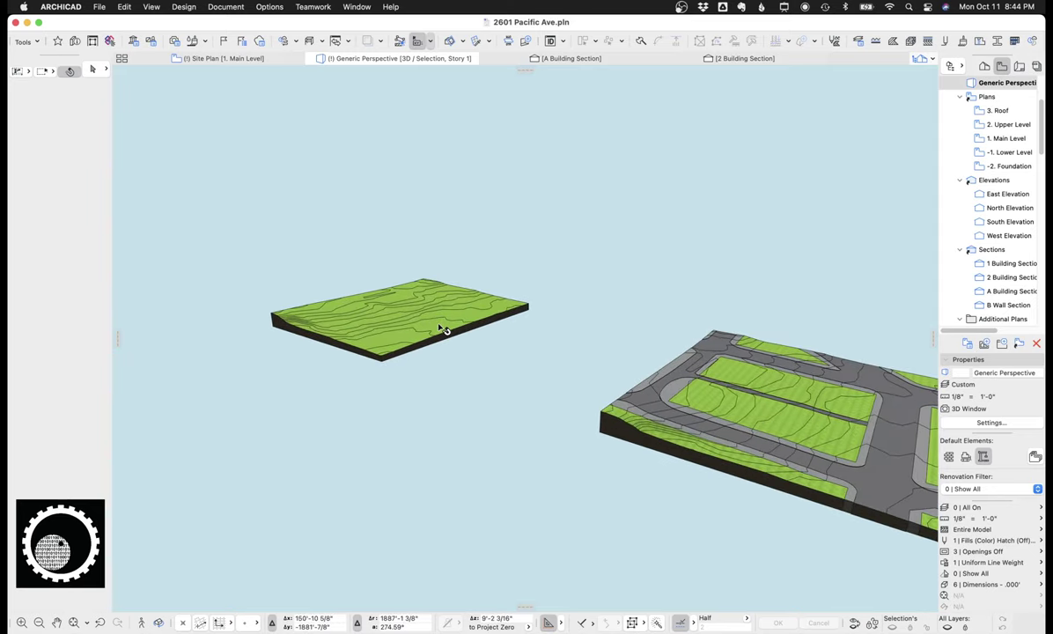
left_click(440, 329)
middle_click_drag(688, 417, 530, 406)
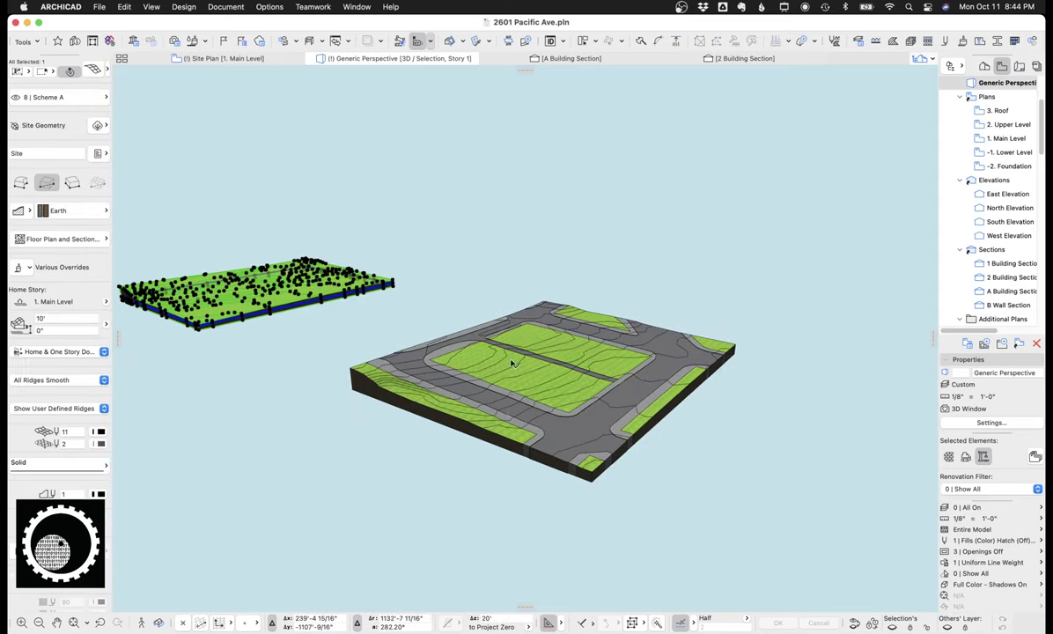
left_click(477, 220)
left_click(255, 60)
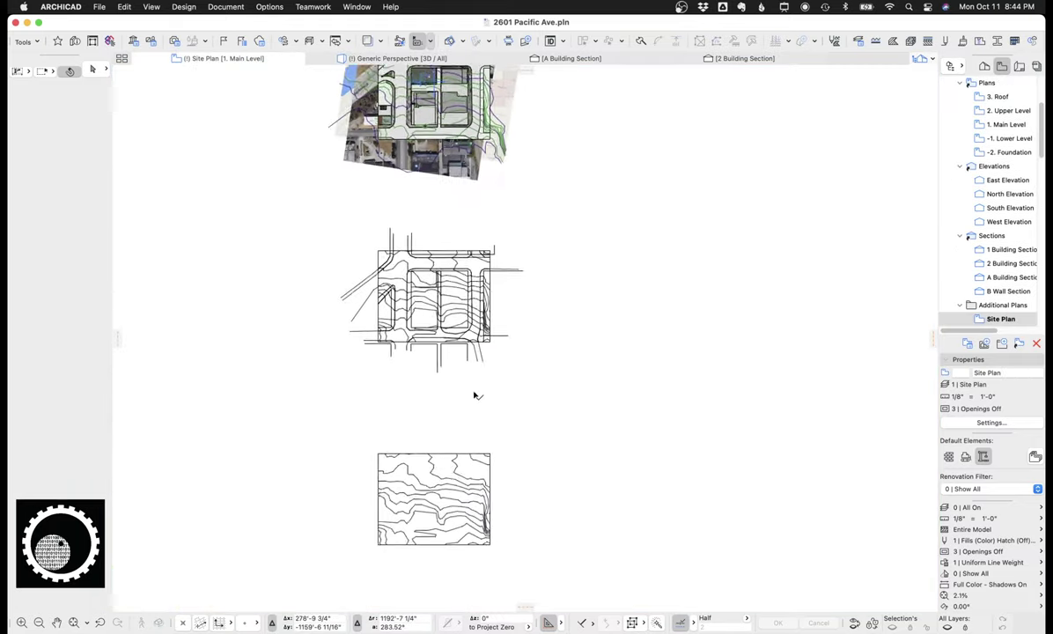
scroll(475, 401, "up", 3)
scroll(378, 132, "down", 3)
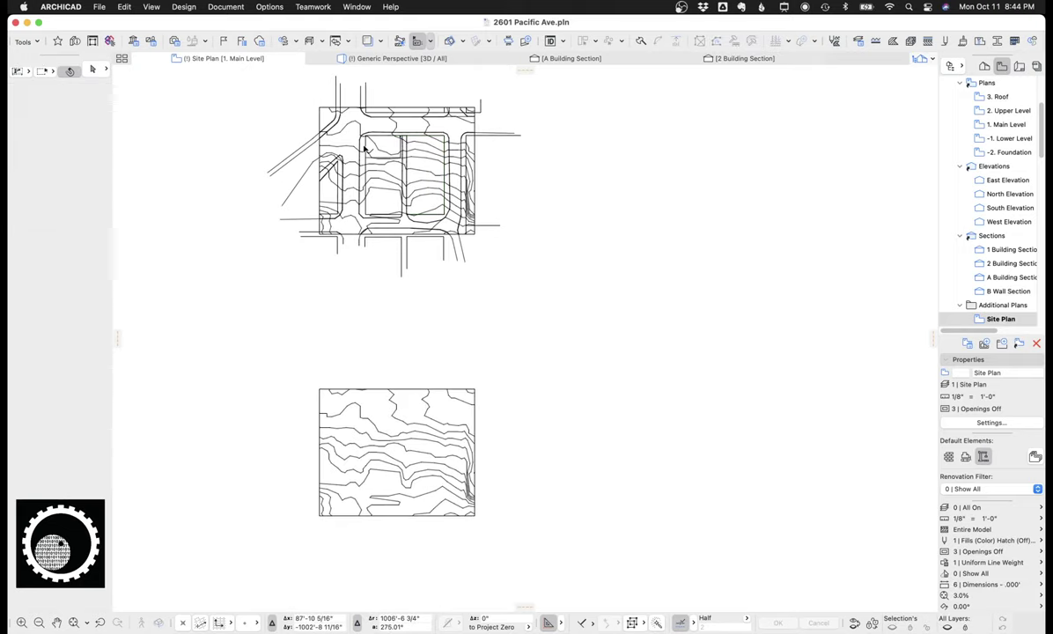
key("m")
left_click(226, 68)
key("Escape")
key("Escape")
key("s")
Copy all street and lot polylines around the divided site mesh to the empty area east of it in the Site Plan
middle_click_drag(346, 141, 373, 253)
key("m")
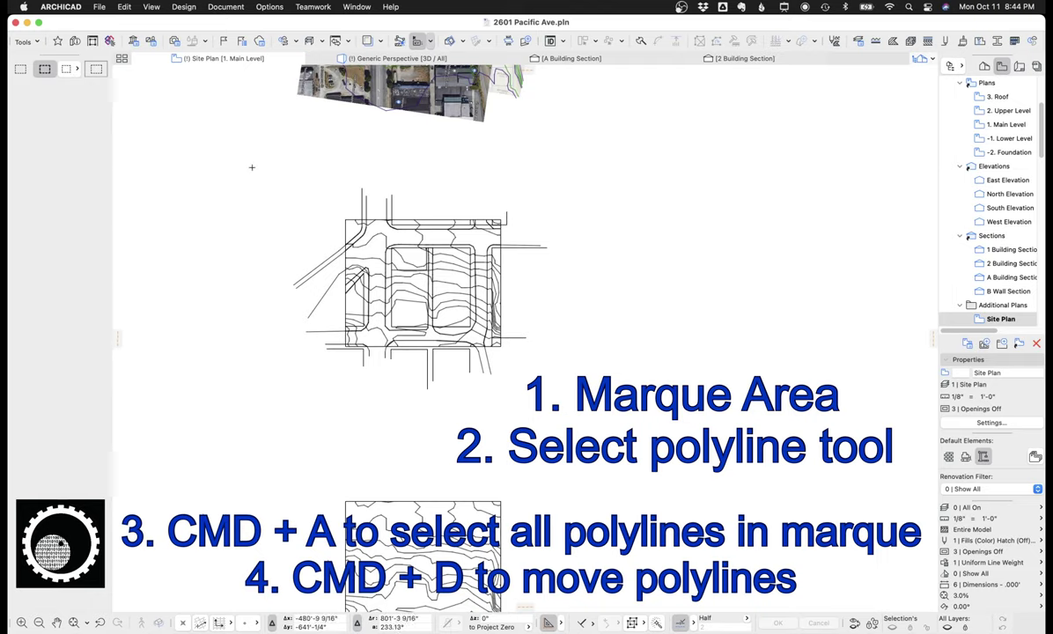
left_click_drag(251, 167, 589, 394)
key("super+a")
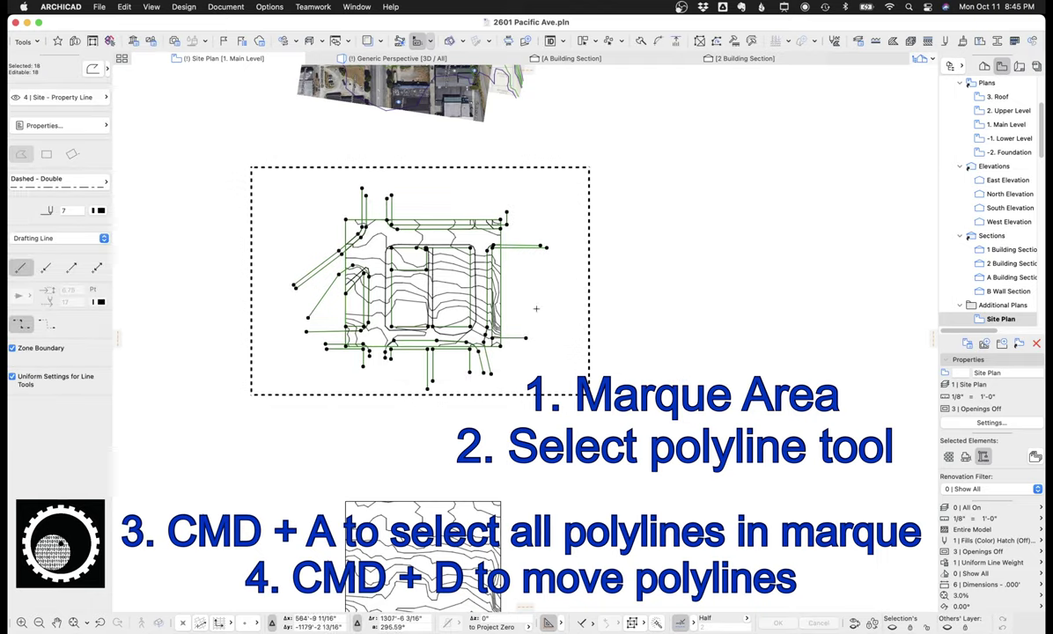
key("super+d")
left_click(458, 285)
middle_click_drag(602, 289, 397, 248)
left_click(565, 248)
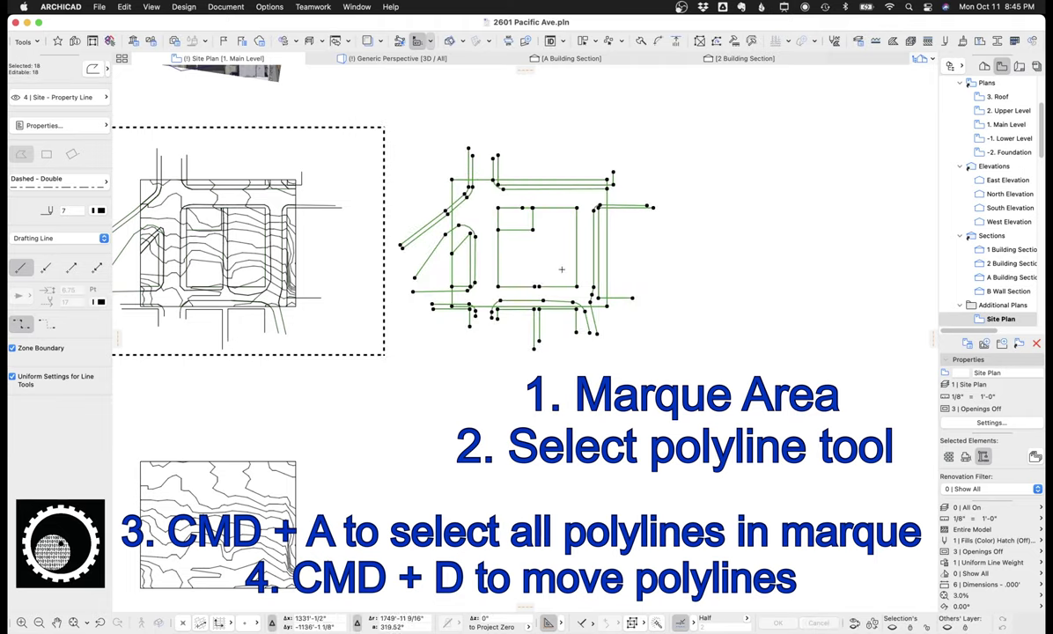
key("Escape")
Copy the plain contour mesh from below onto the copied polylines, aligning it with their rectangular site boundary
middle_click_drag(474, 312, 499, 219)
key("Escape")
left_click(307, 396)
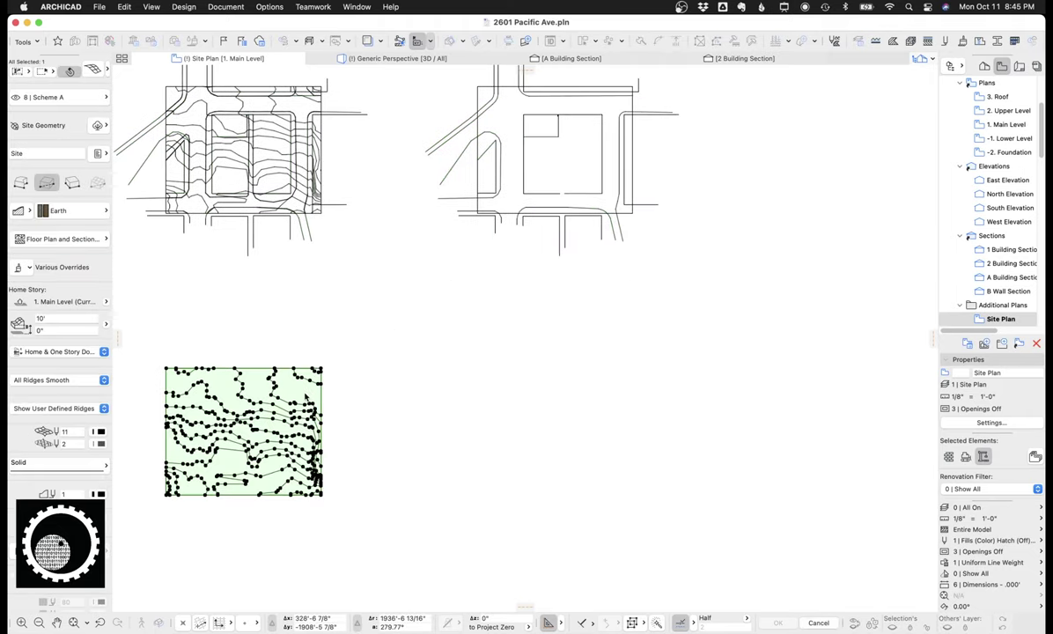
left_click_drag(304, 395, 634, 93)
left_click(636, 93)
scroll(616, 115, "up", 6)
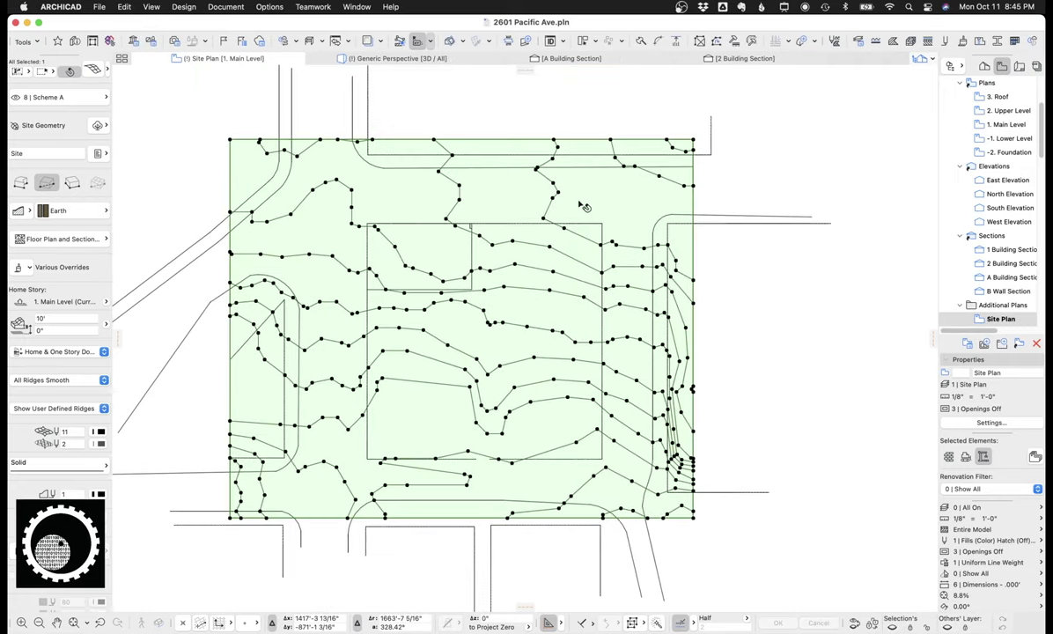
Subtract the street area from the copied contour mesh by tracing the street polylines, leaving only the perimeter pieces
scroll(585, 204, "down", 2)
left_click(590, 154)
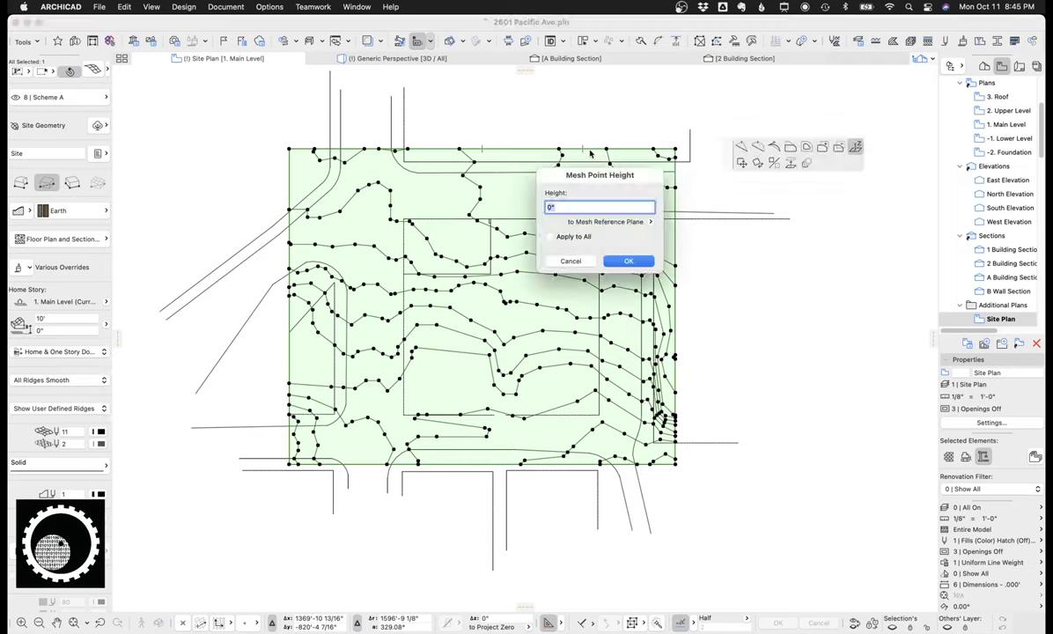
left_click(627, 260)
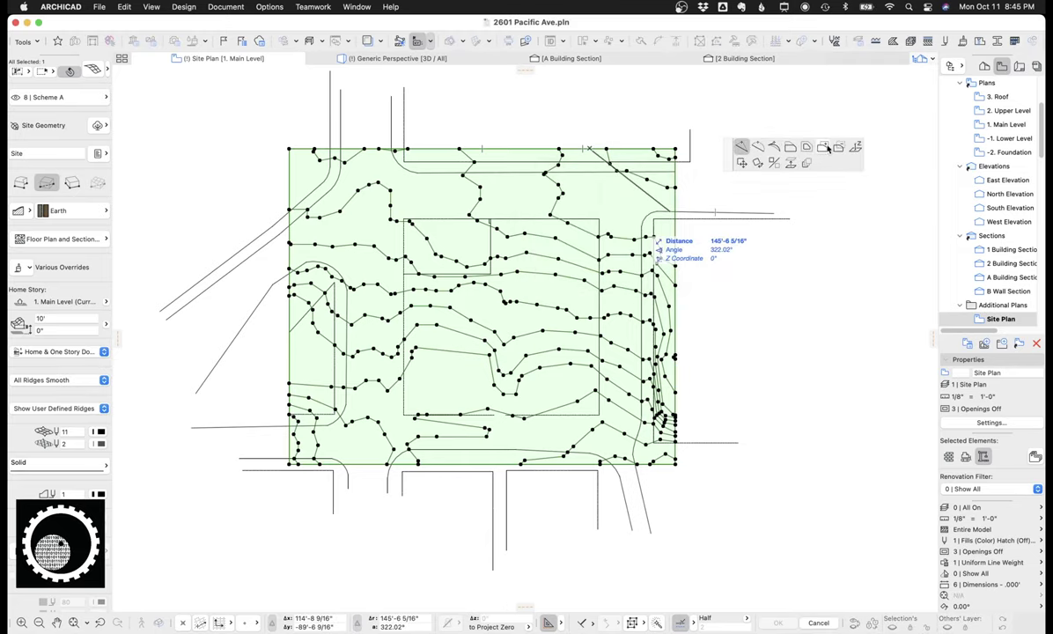
left_click(612, 195)
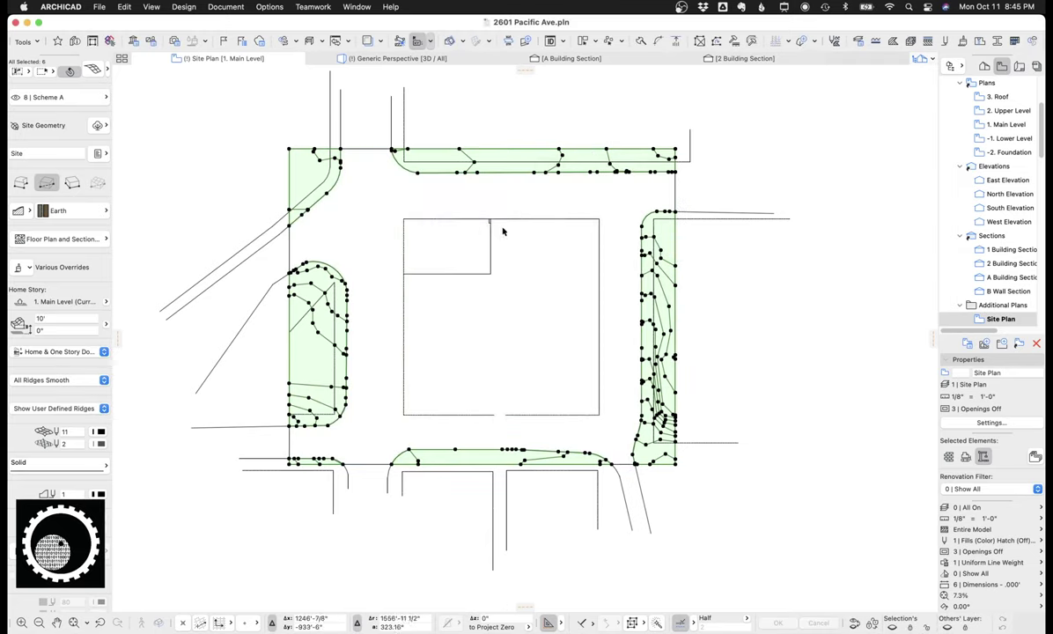
key("Escape")
scroll(387, 233, "down", 3)
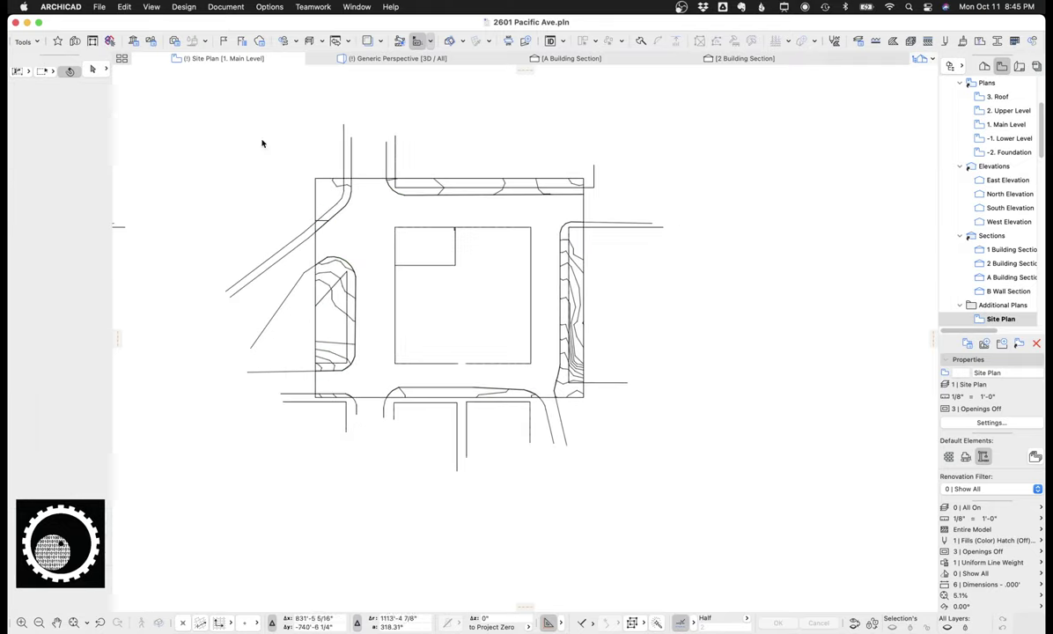
Inspect the cut mesh pieces in isolation in 3D, and restore the display of all site models fitted in view
left_click_drag(243, 128, 704, 456)
key("F5")
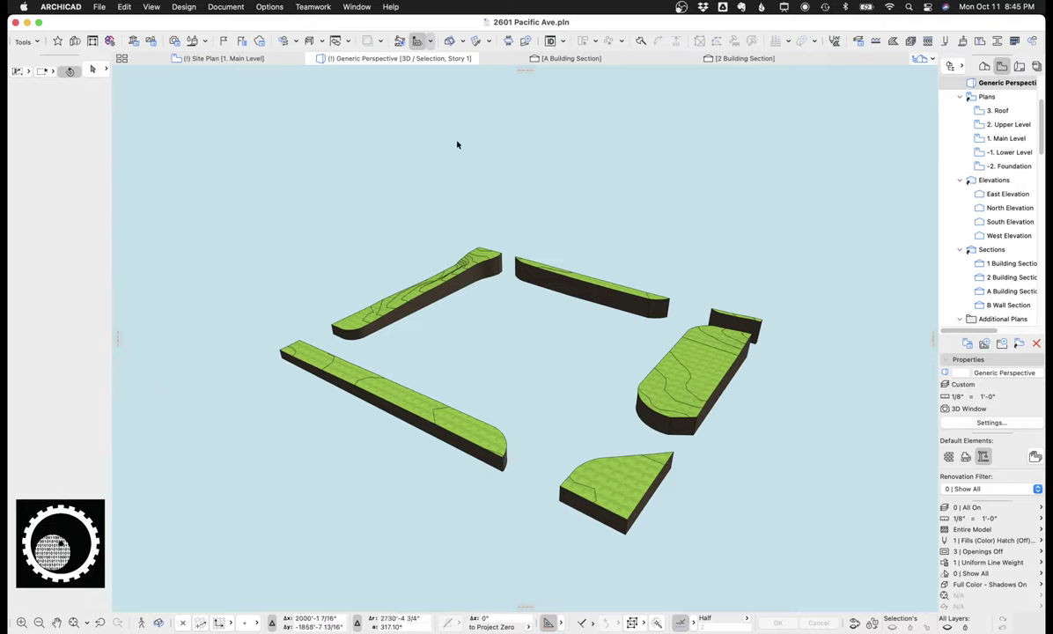
scroll(449, 312, "down", 5)
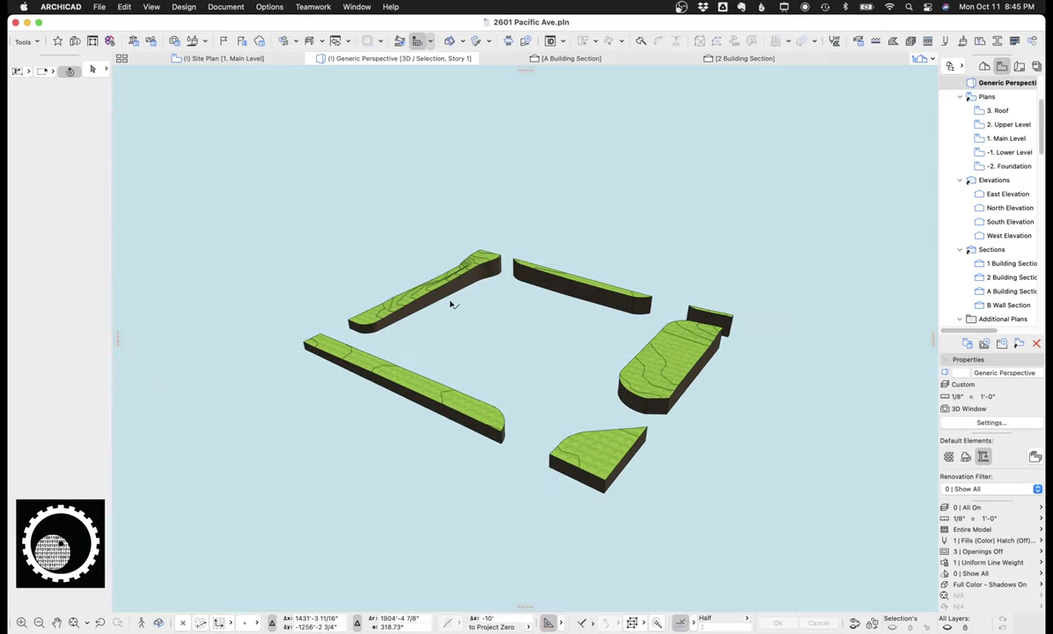
key("super+F5")
left_click(77, 626)
left_click(75, 624)
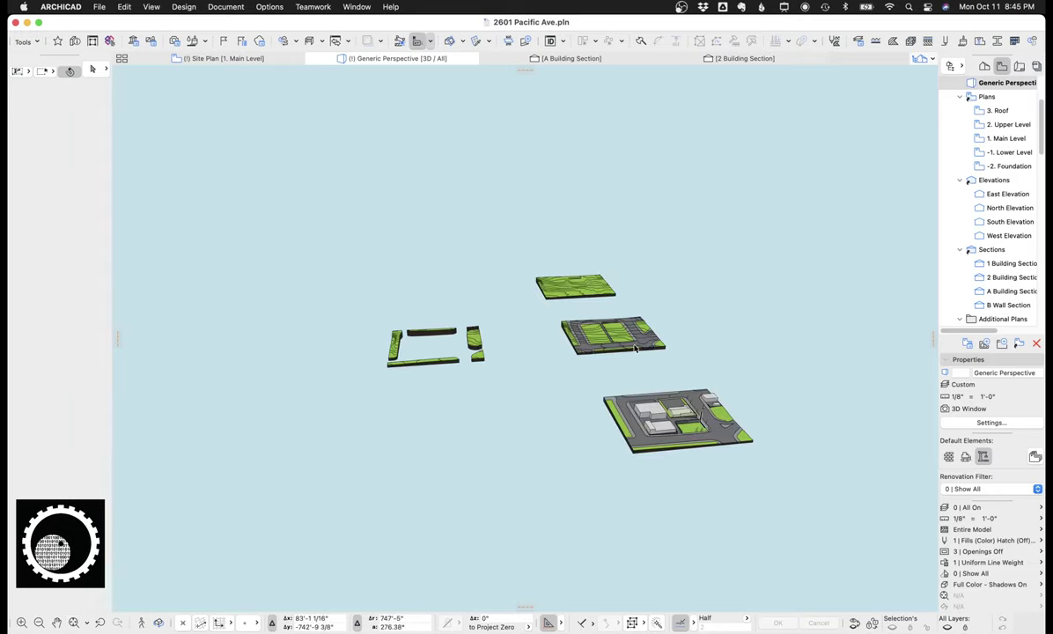
Compare the plain mesh, the cut perimeter pieces and the finished street-divided mesh in 3D by selecting individual pieces
scroll(635, 348, "up", 5)
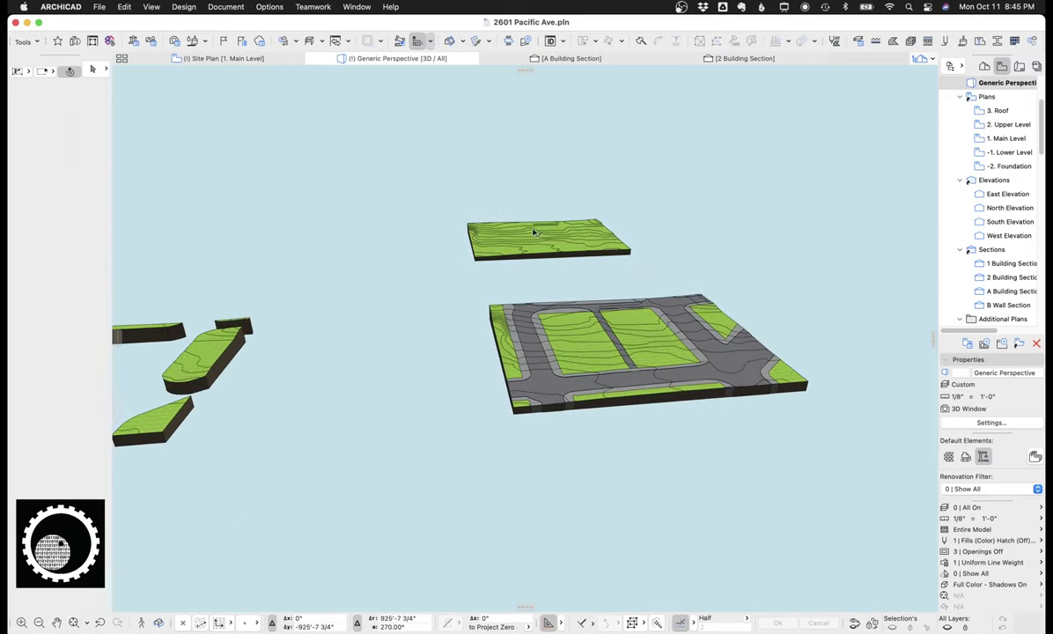
left_click(533, 231)
left_click(199, 363)
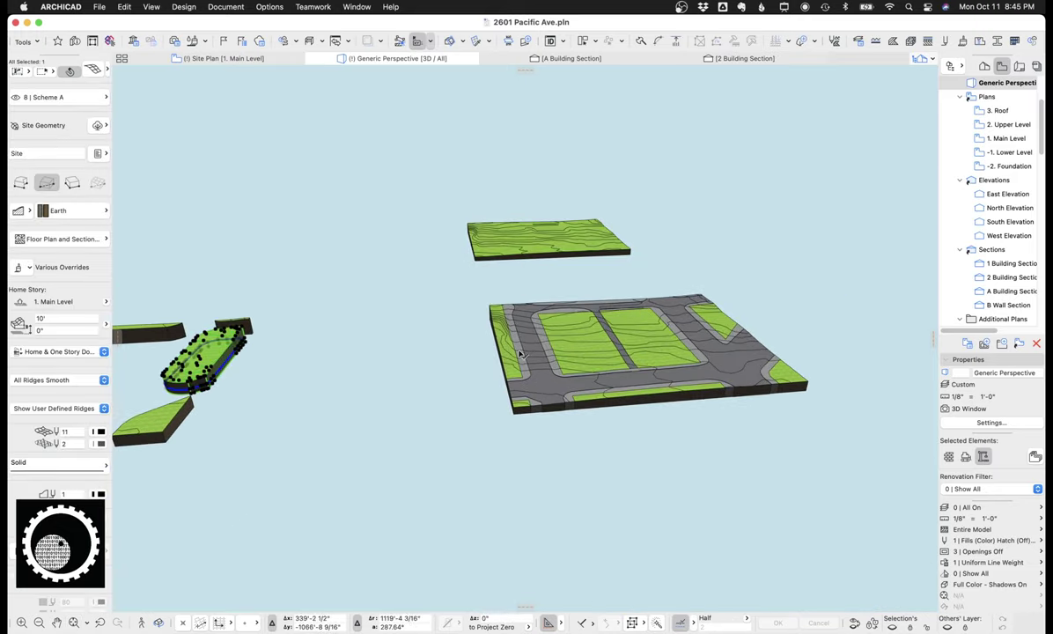
key("Escape")
scroll(582, 344, "up", 1)
scroll(577, 356, "up", 3)
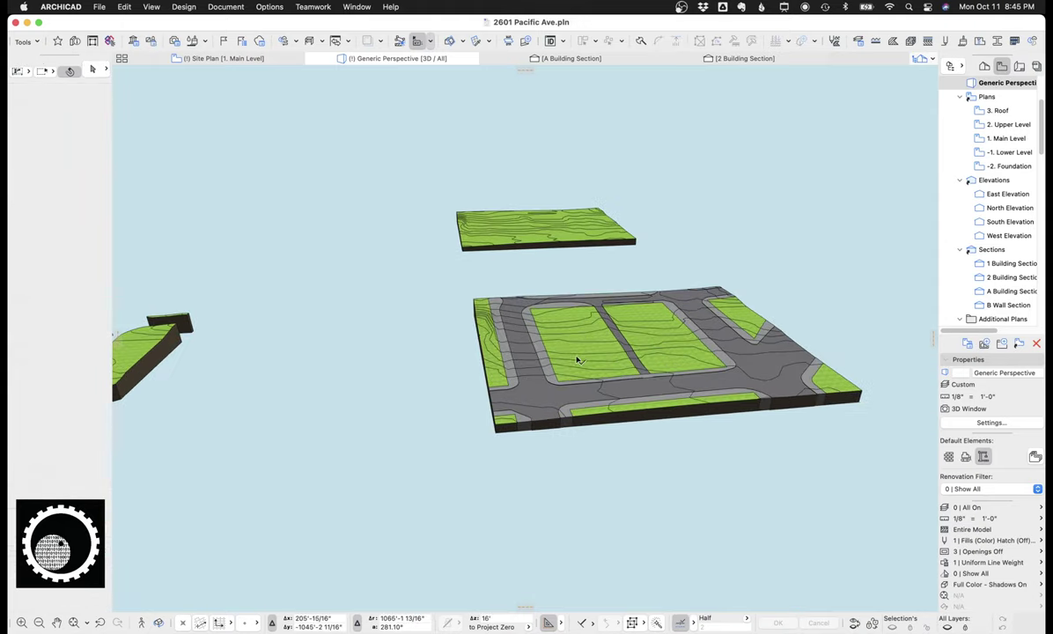
middle_click_drag(576, 359, 370, 377)
scroll(468, 365, "up", 1)
scroll(469, 364, "up", 2)
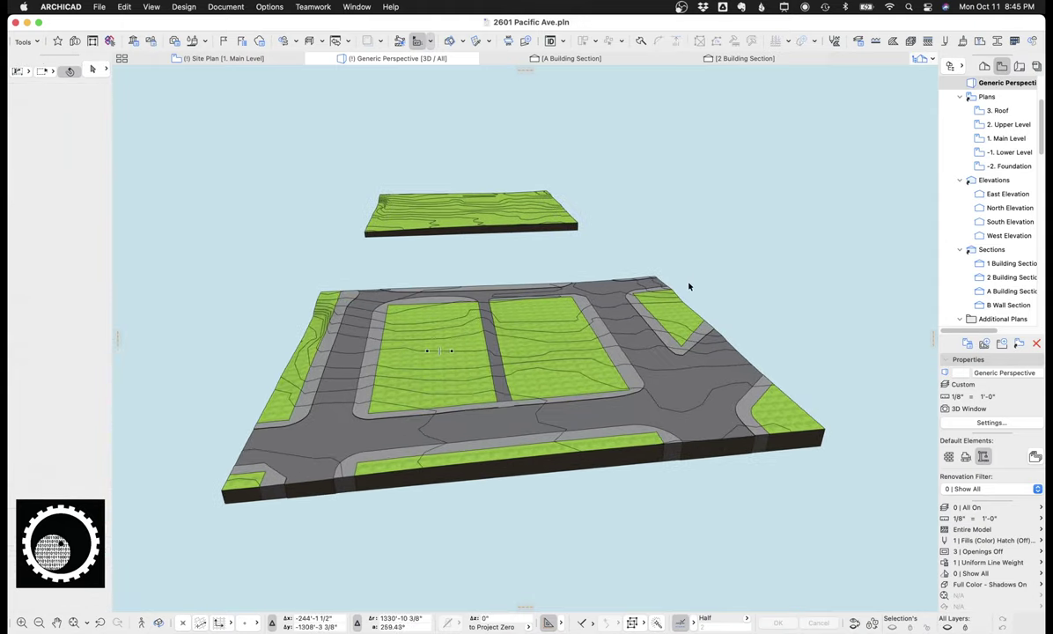
left_click(687, 342)
left_click(687, 334)
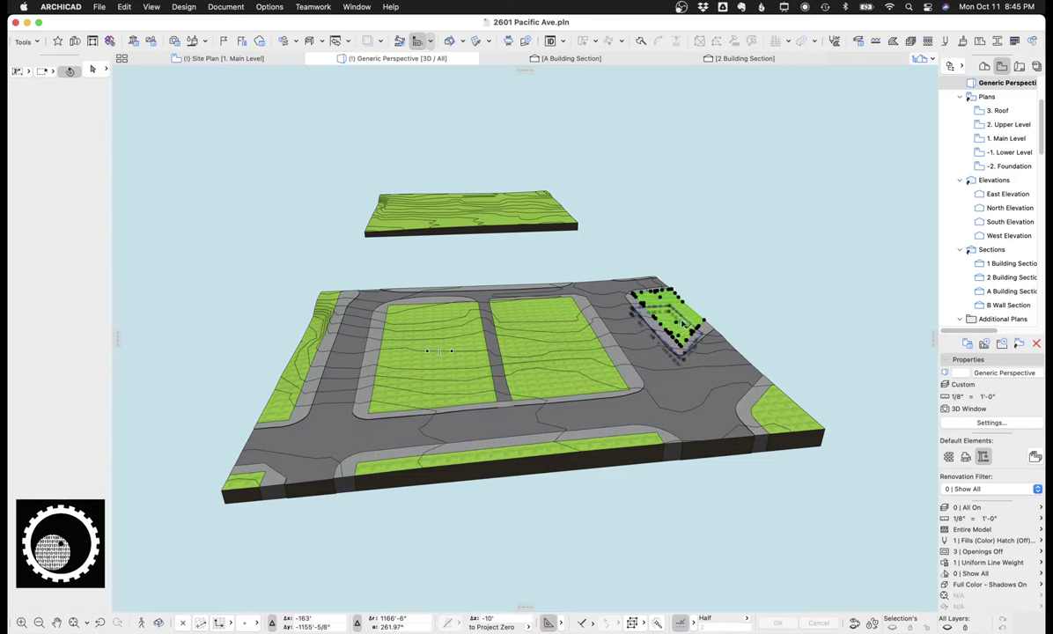
left_click(565, 360)
Try to elevate the street mesh of the divided site by -6 and undo the elevation
scroll(667, 403, "up", 1)
scroll(669, 404, "up", 6)
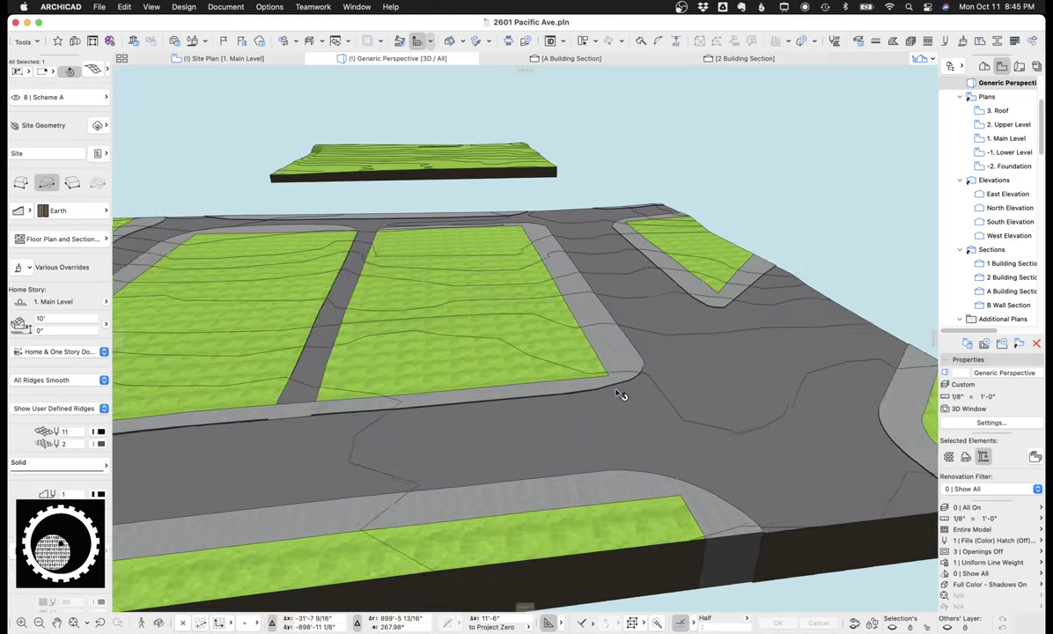
right_click(620, 399)
left_click(647, 384)
left_click(595, 394)
key("super+9")
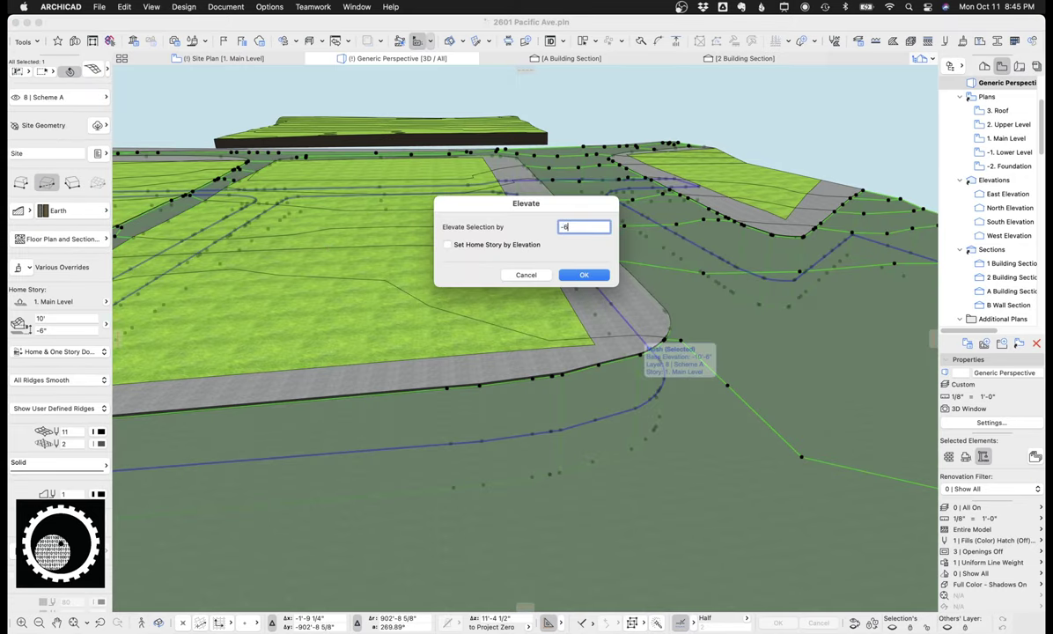
type("-6")
key("Return")
key("Escape")
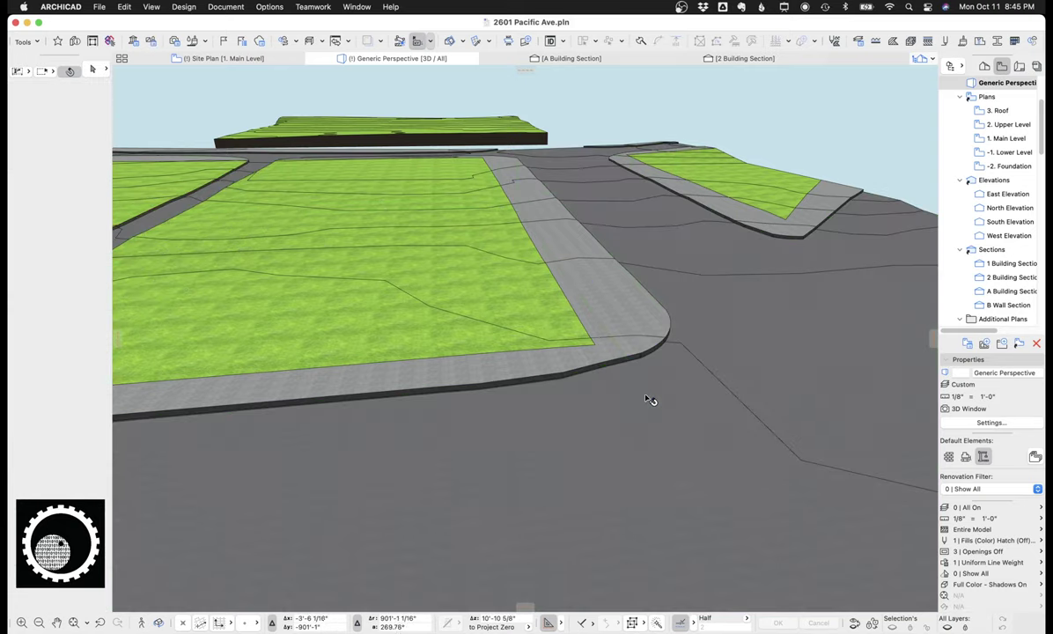
key("super+z")
key("Escape")
scroll(564, 297, "down", 10)
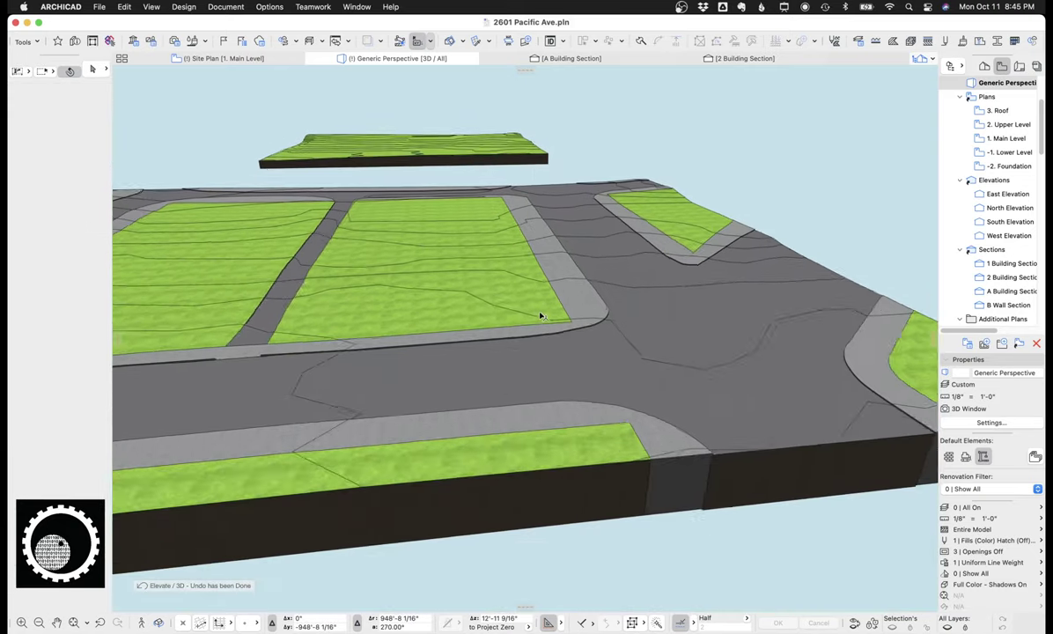
Orbit from the contour-divided site to the context site model with buildings and examine its overall layout
key("o")
left_click_drag(592, 344, 470, 327)
scroll(585, 304, "down", 4)
scroll(584, 304, "down", 5)
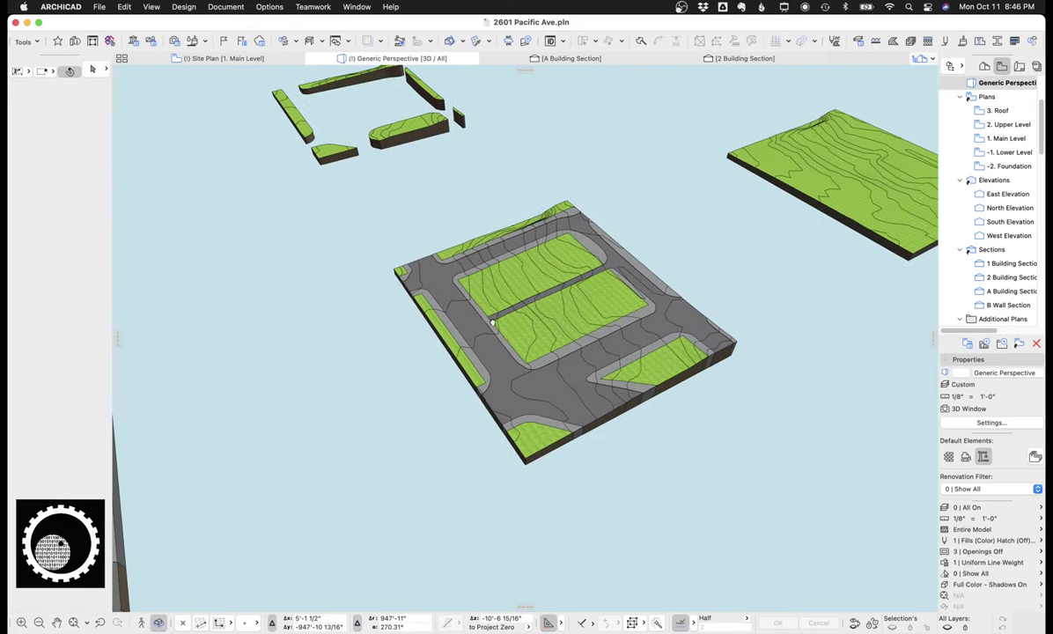
middle_click_drag(558, 309, 447, 357)
scroll(388, 299, "down", 3)
middle_click_drag(389, 300, 548, 271)
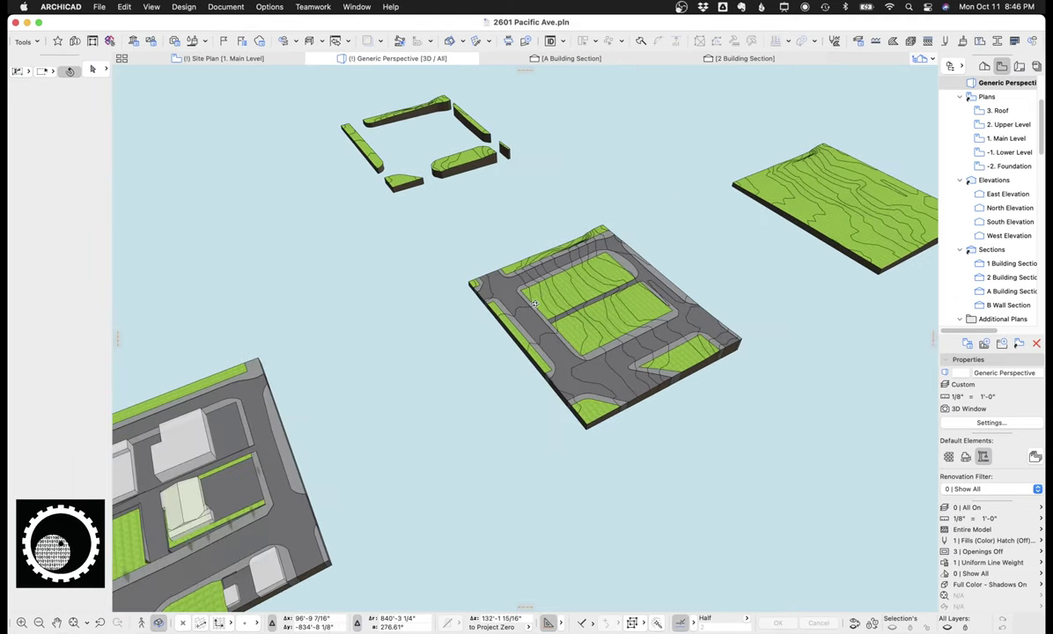
middle_click_drag(925, 134, 823, 206)
middle_click_drag(516, 369, 692, 213)
scroll(563, 288, "up", 2)
middle_click_drag(414, 370, 634, 218)
middle_click_drag(766, 146, 326, 423)
middle_click_drag(449, 372, 510, 338)
Inspect the street, western sidewalk and grass meshes of the context model by selecting each one, and clear the selection
left_click(435, 380)
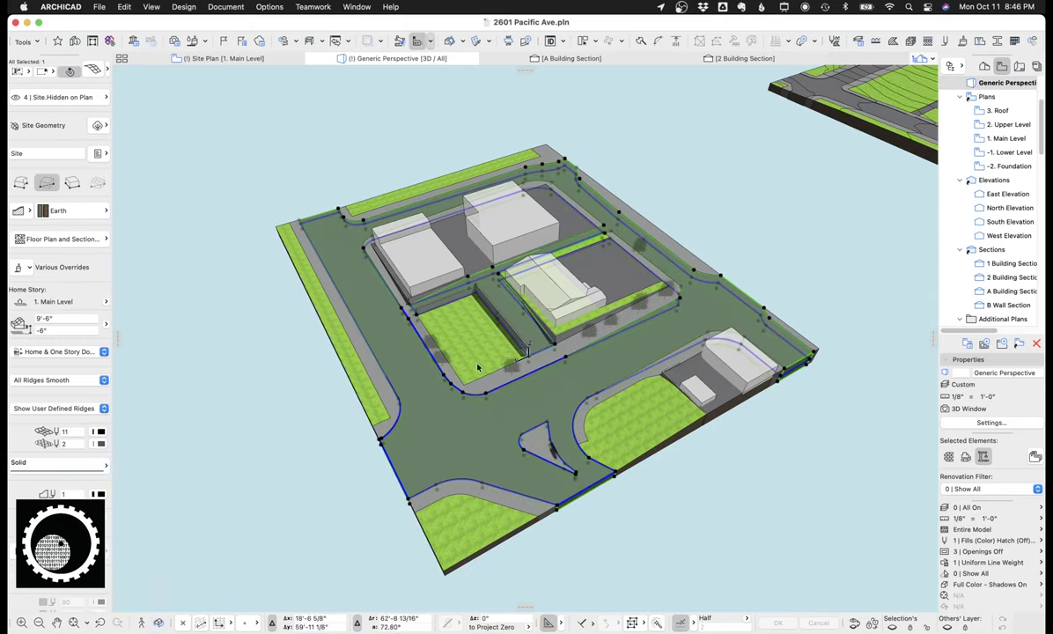
scroll(425, 353, "up", 2)
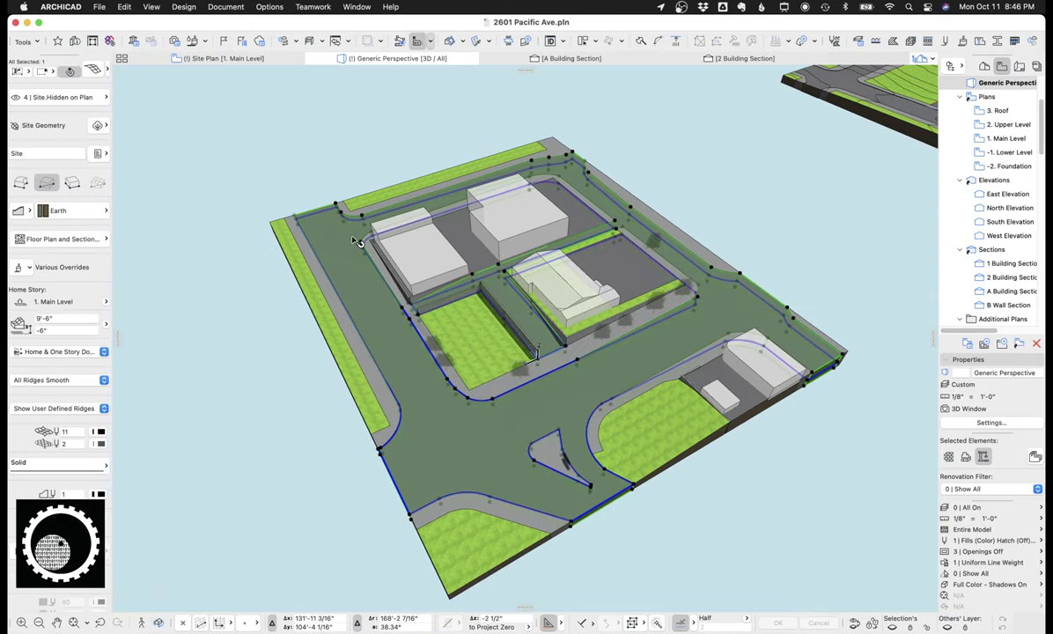
left_click(345, 361)
middle_click_drag(501, 353, 452, 363)
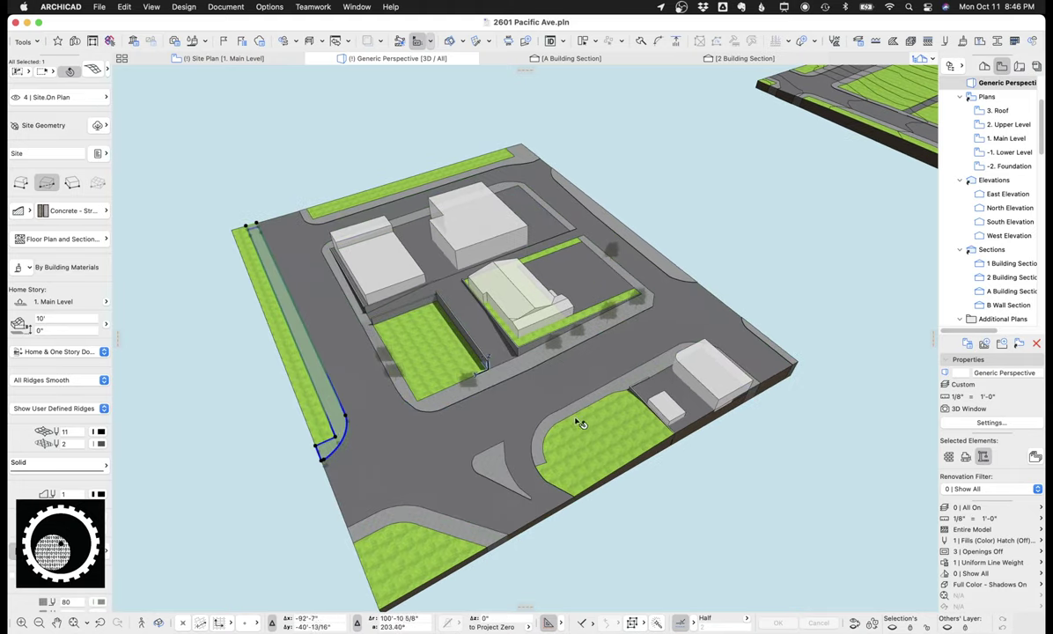
left_click(546, 401)
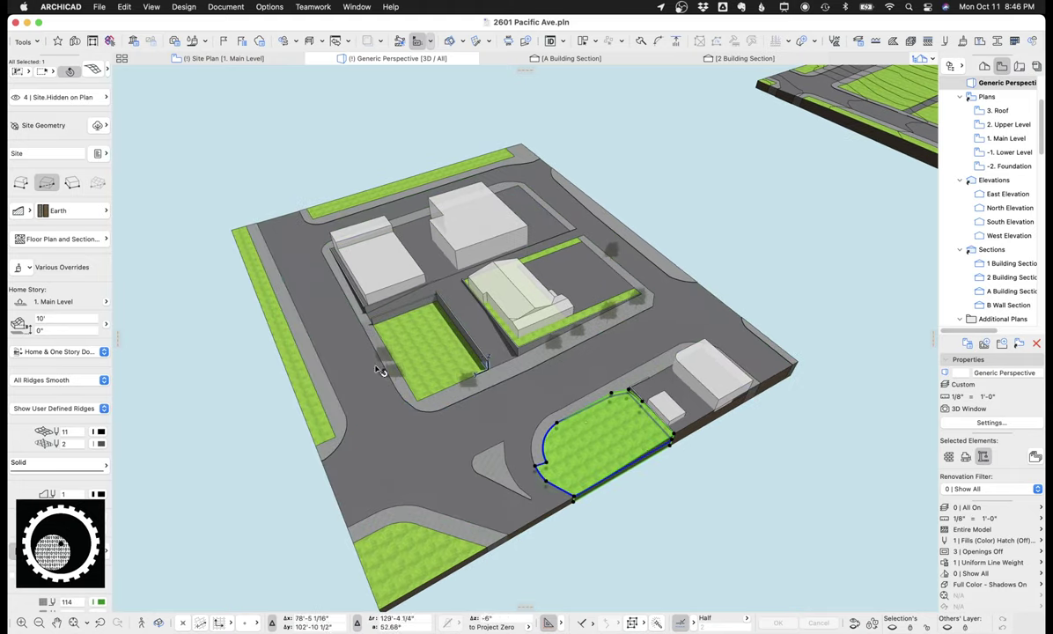
key("Escape")
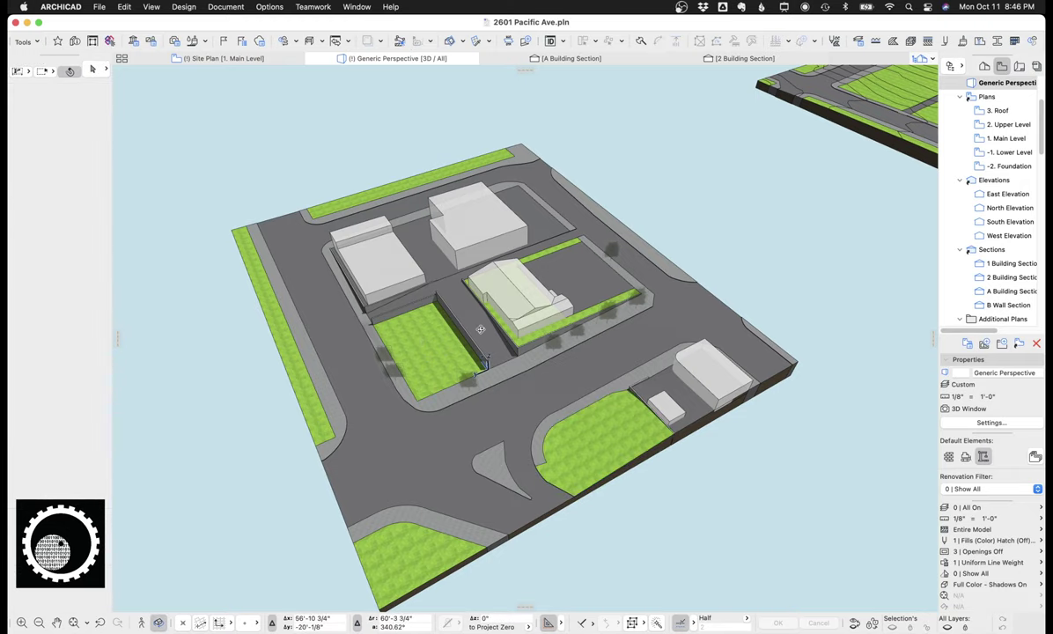
Examine the central block's sunken grass lot, retaining walls and surrounding buildings from a lower 3D viewpoint
middle_click_drag(490, 335, 659, 136, "shift")
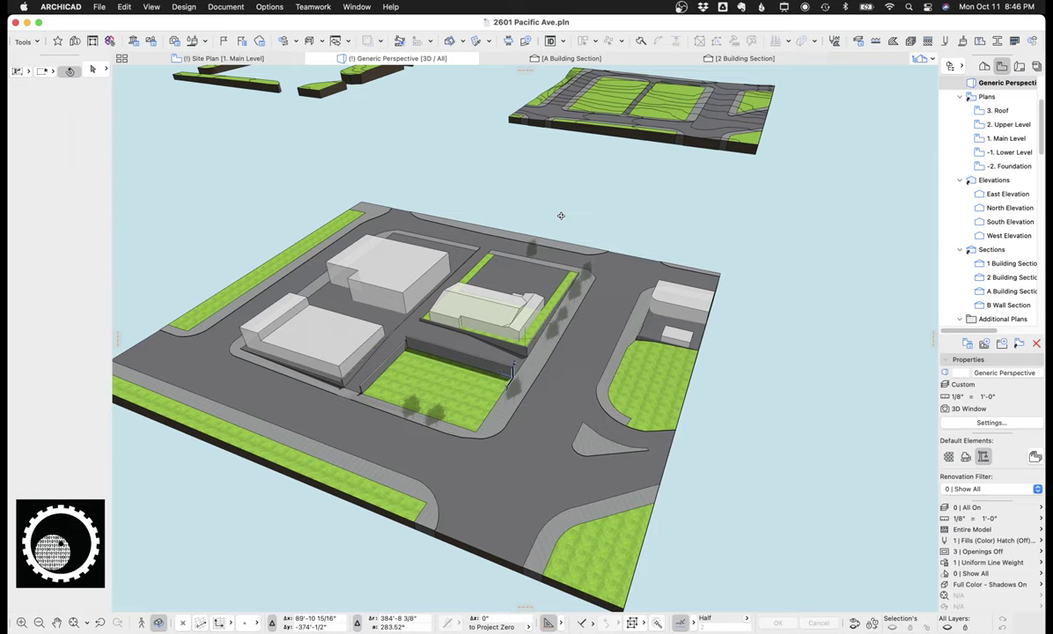
scroll(488, 360, "up", 10)
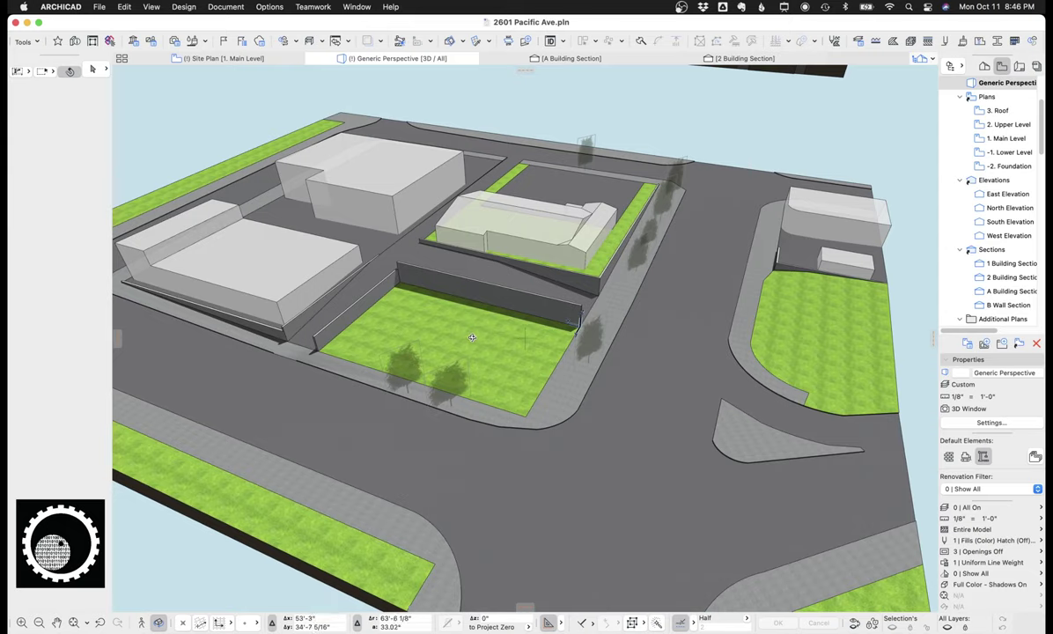
scroll(467, 326, "up", 3)
scroll(484, 320, "down", 2)
scroll(690, 325, "down", 6)
scroll(689, 324, "up", 5)
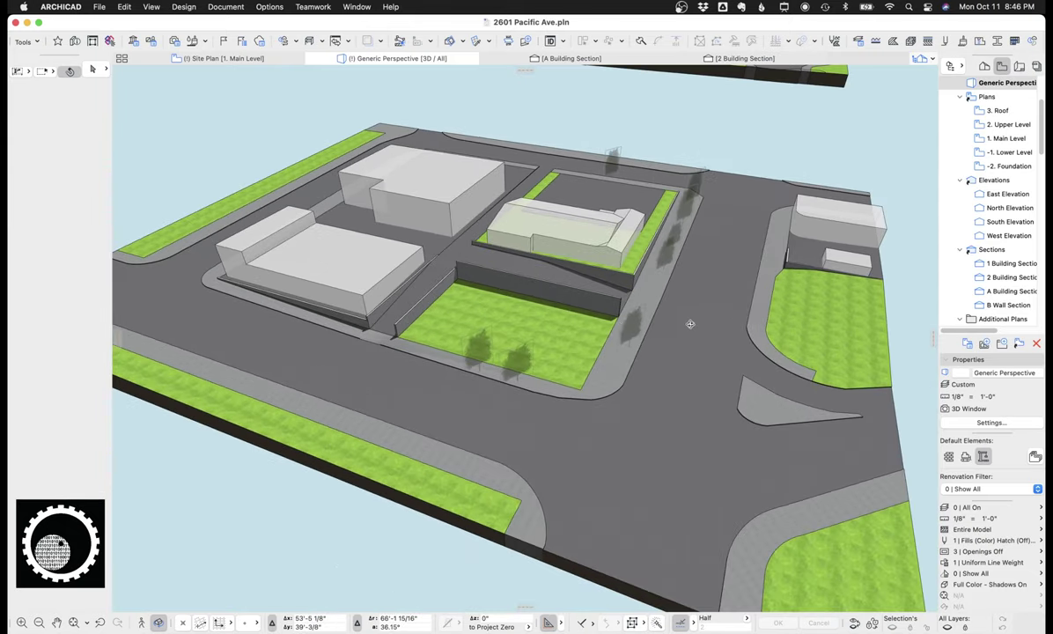
Inspect the retaining edge mesh, grass mesh and small frosted-glass building slab across the street by selecting each one, and clear the selection
scroll(689, 324, "up", 10)
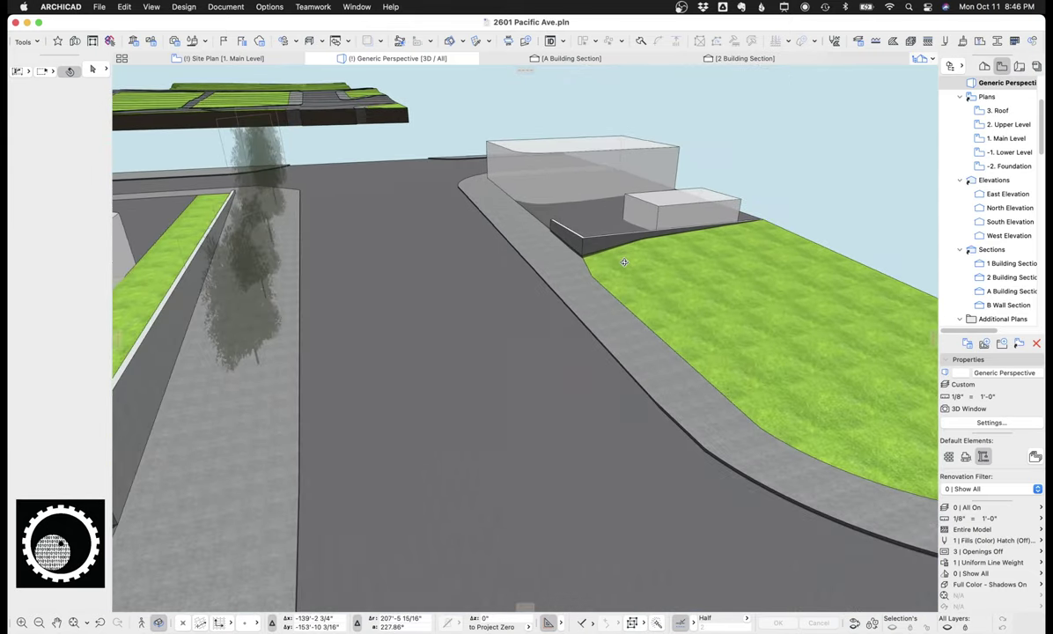
scroll(624, 263, "up", 2)
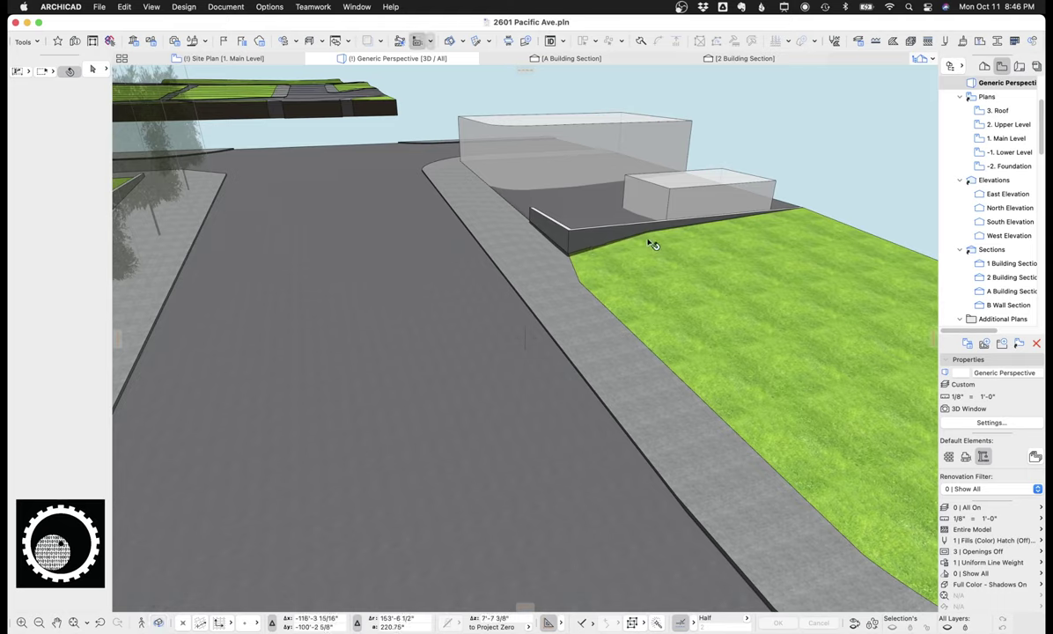
left_click(649, 240)
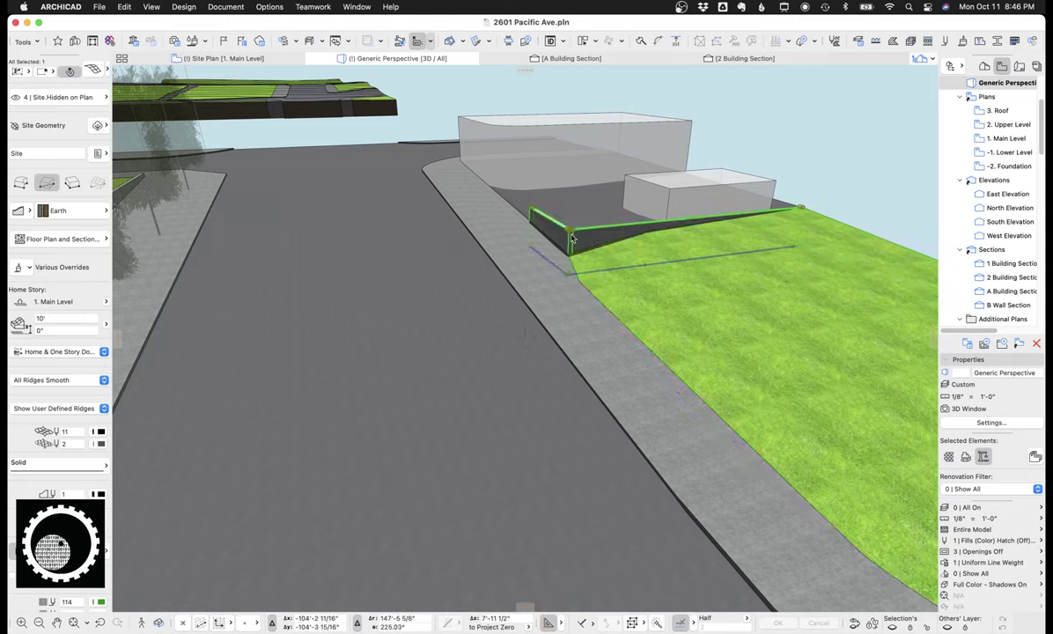
left_click(650, 233)
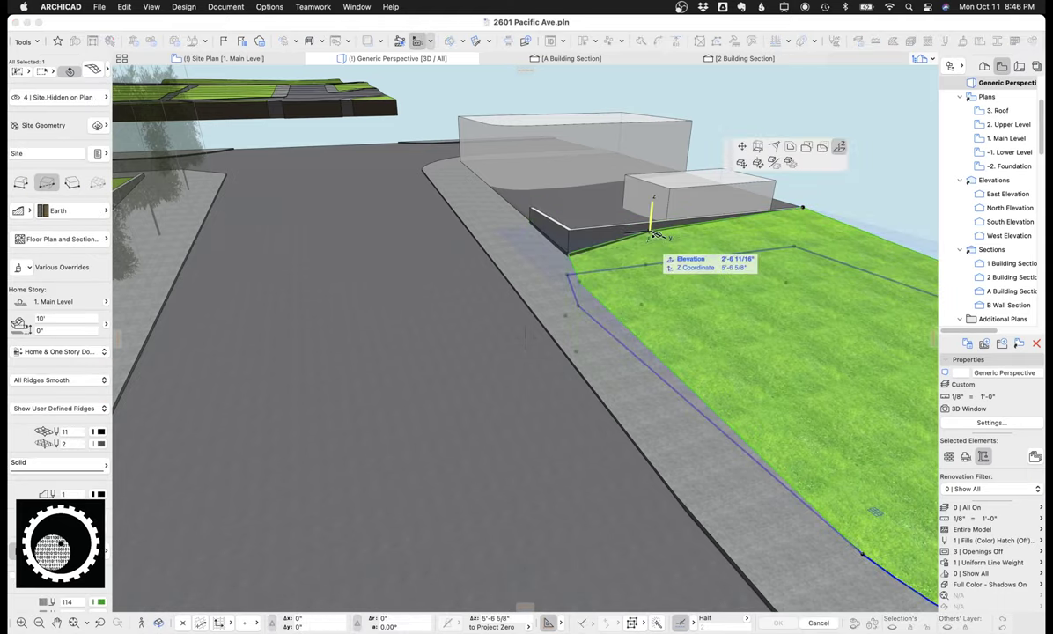
left_click(656, 200)
left_click(656, 200)
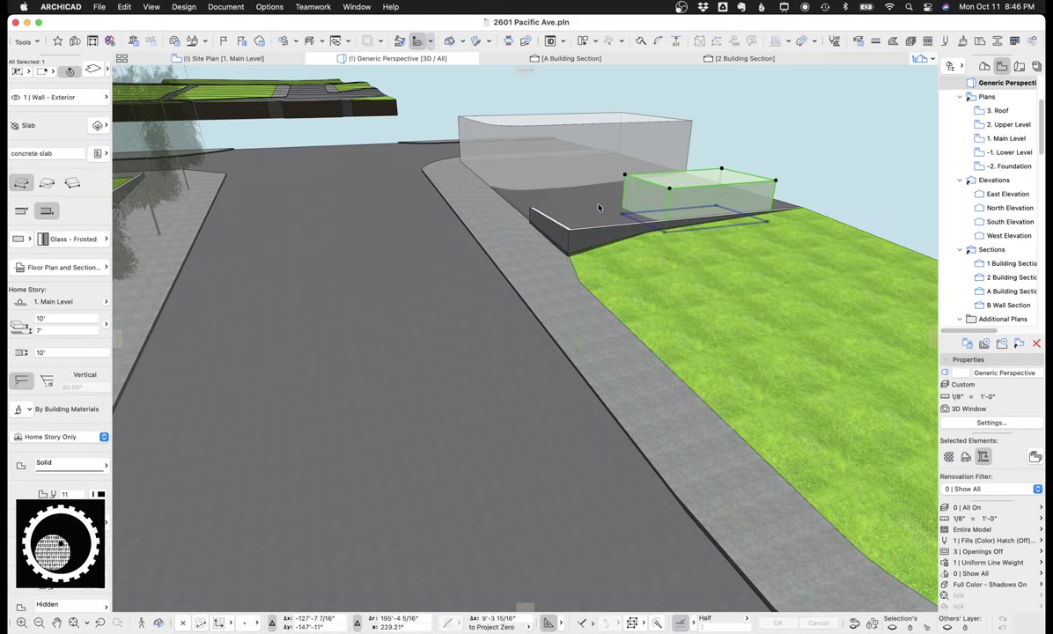
key("Escape")
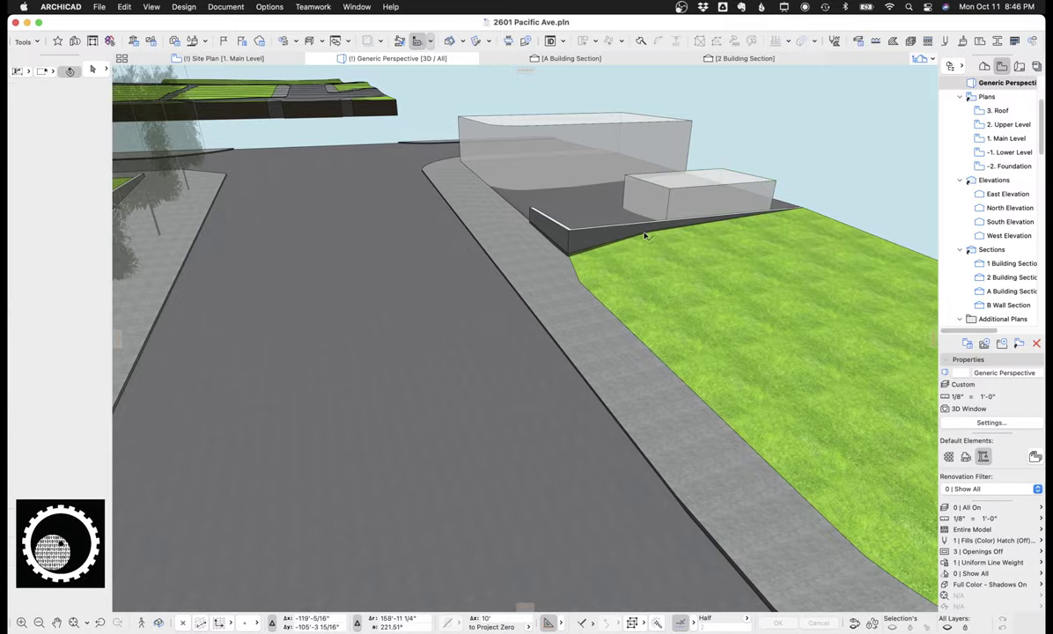
Check the sunken lot's long foundation wall and set the model view option to 1 | High Detail, Markers Off
middle_click_drag(644, 239, 452, 281, "shift")
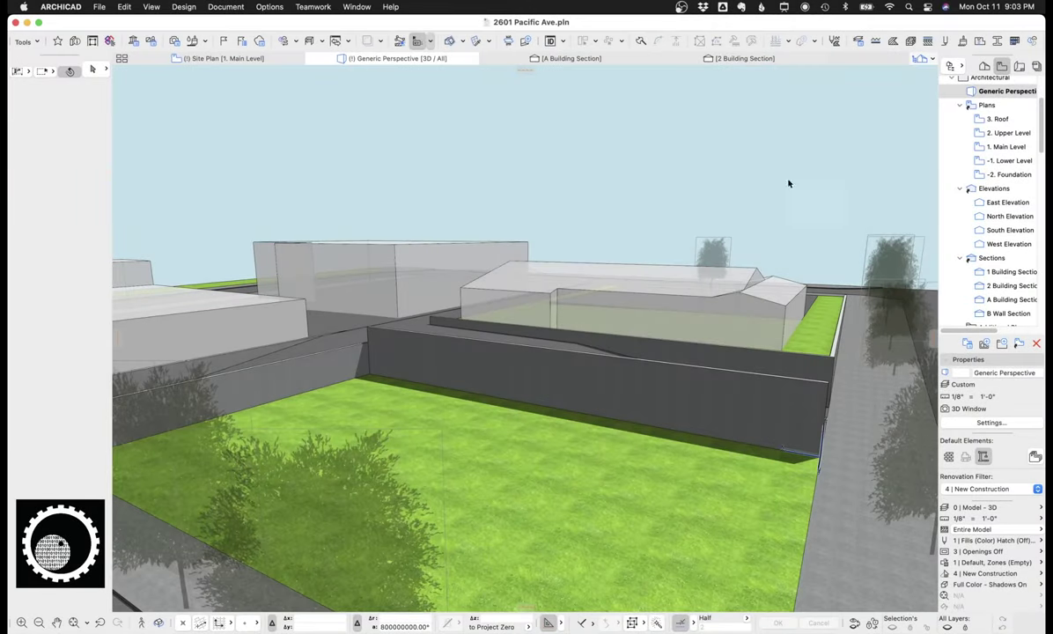
left_click(397, 345)
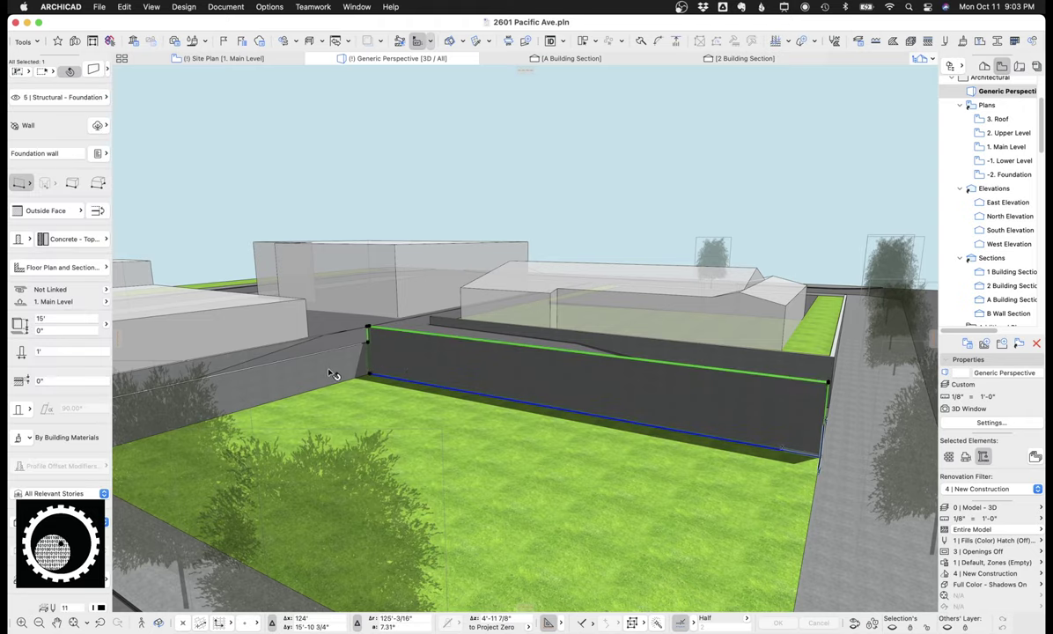
key("Escape")
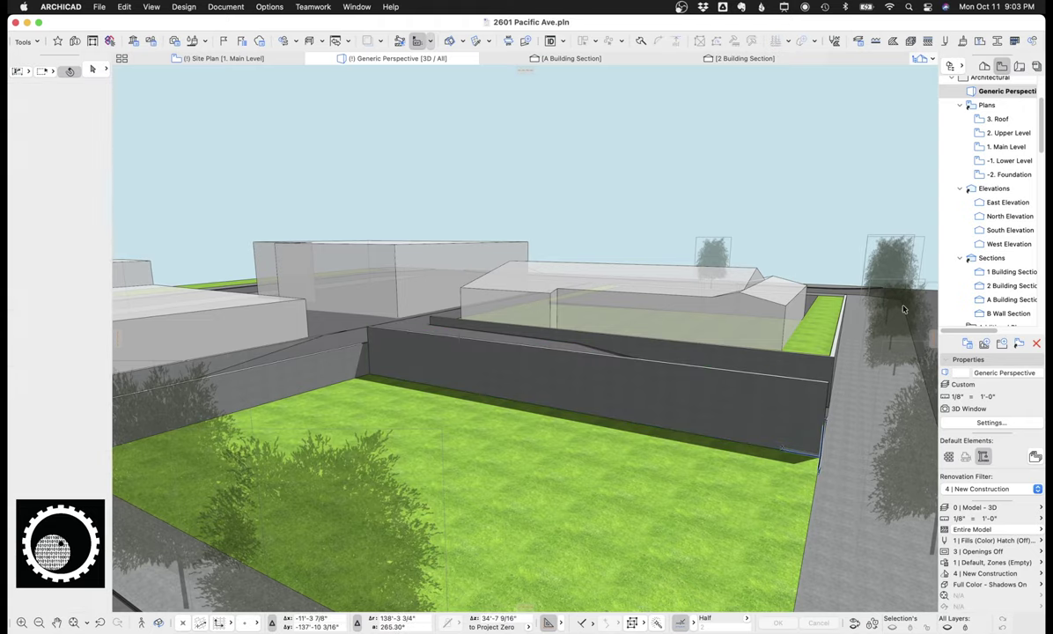
left_click(969, 553)
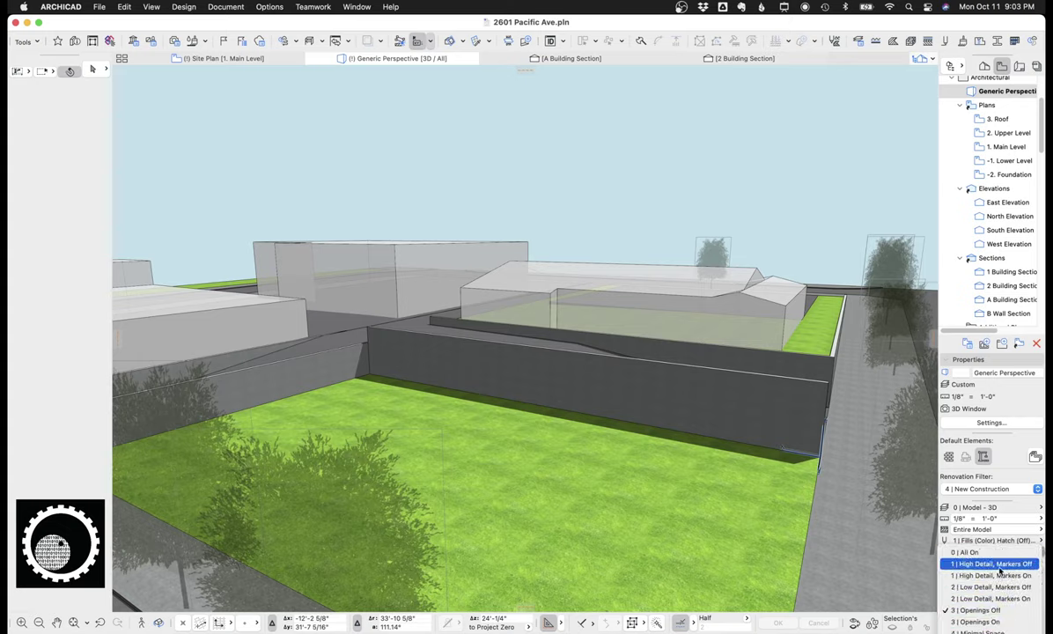
left_click(999, 567)
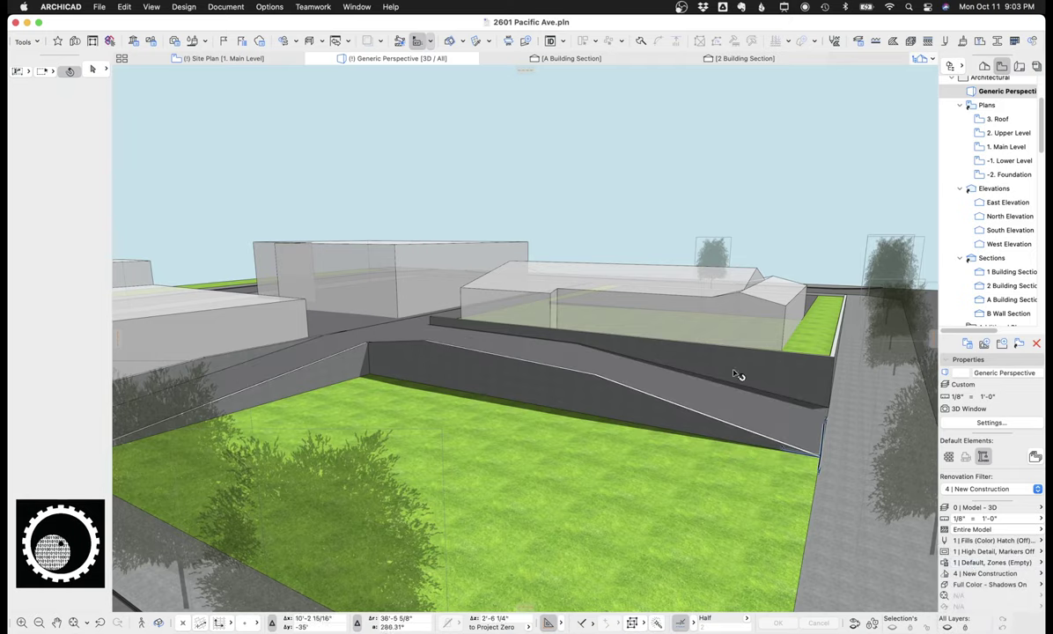
Inspect the polygonal empty opening that cuts the retaining wall's top, clear the selection, and highlight the openings in 3D
left_click(366, 348)
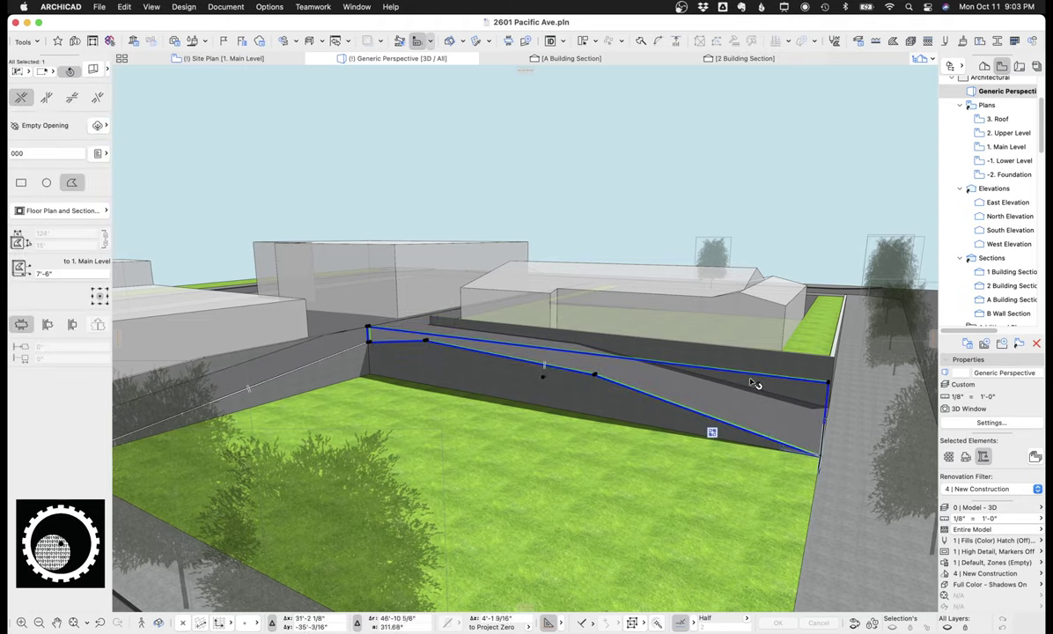
key("Escape")
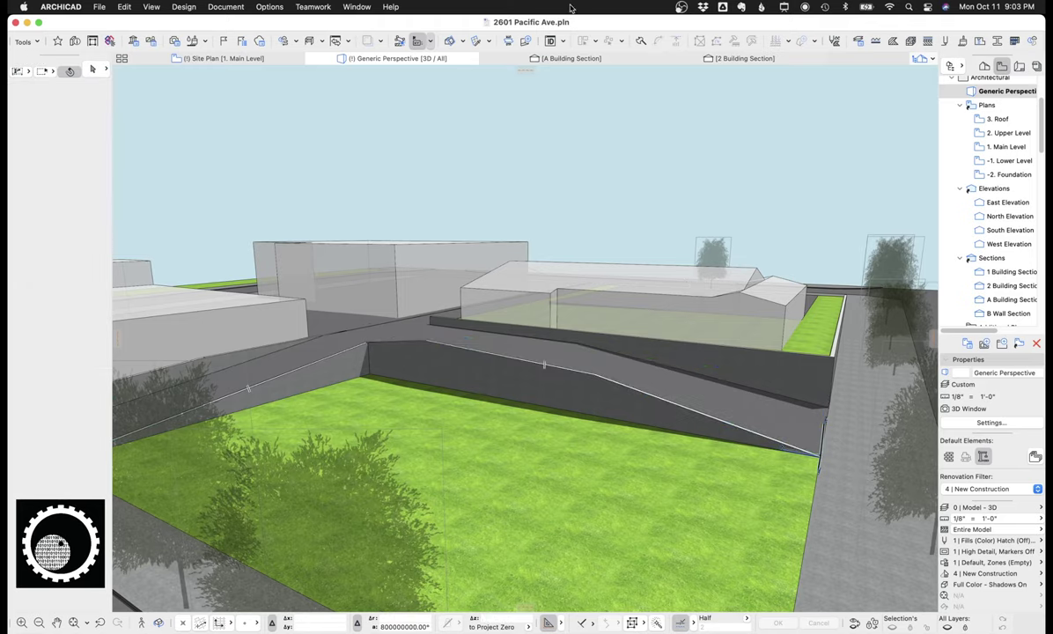
left_click(511, 42)
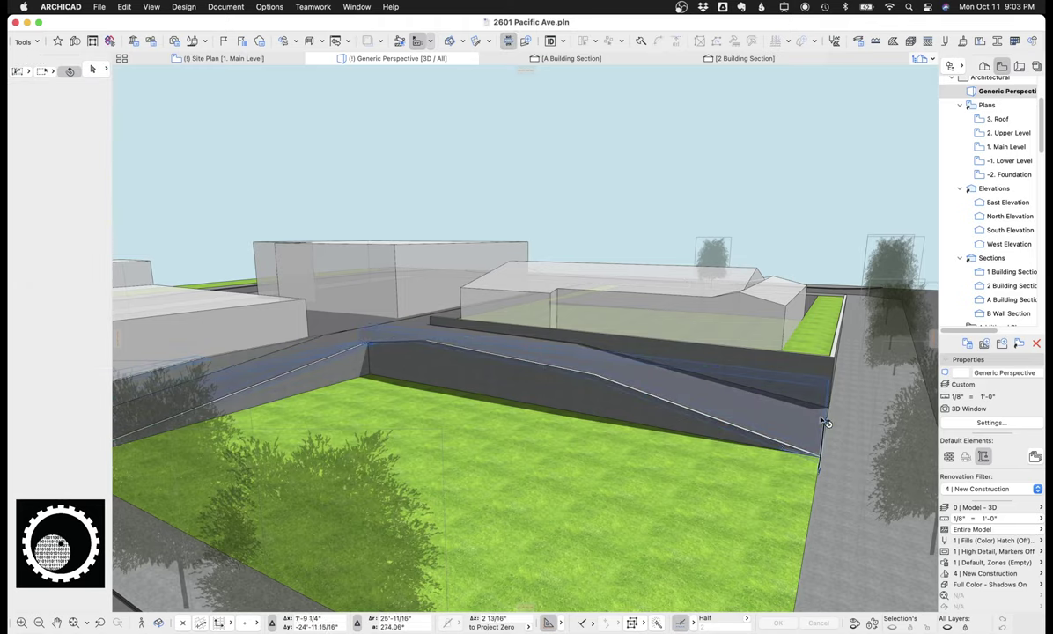
Select the retaining wall's opening again, examine the editing options of its sloped-edge node without moving it, and clear the selection
left_click(427, 345)
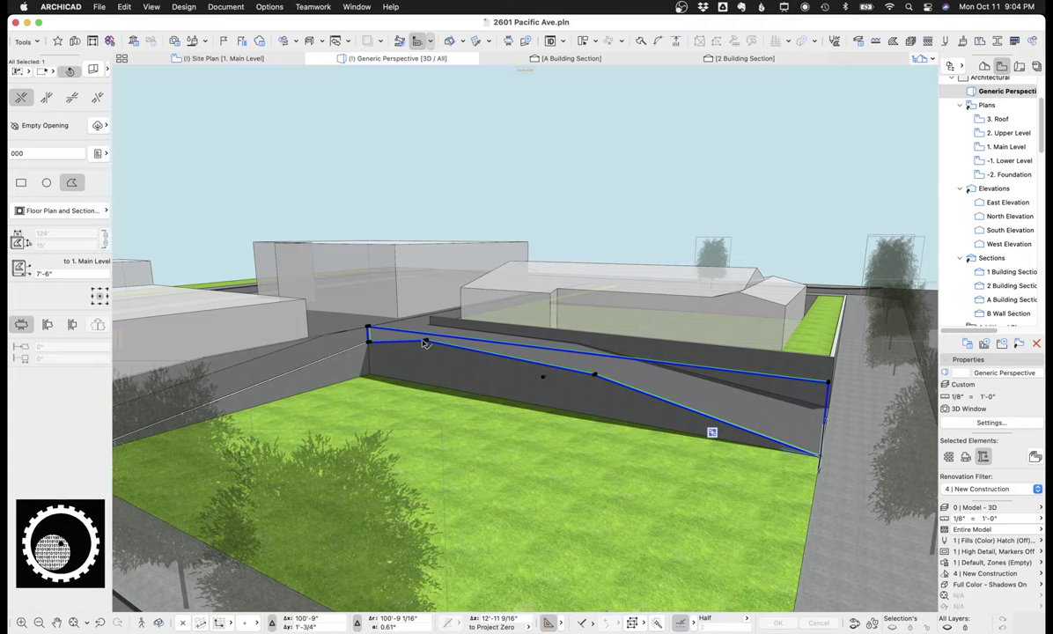
left_click(595, 375)
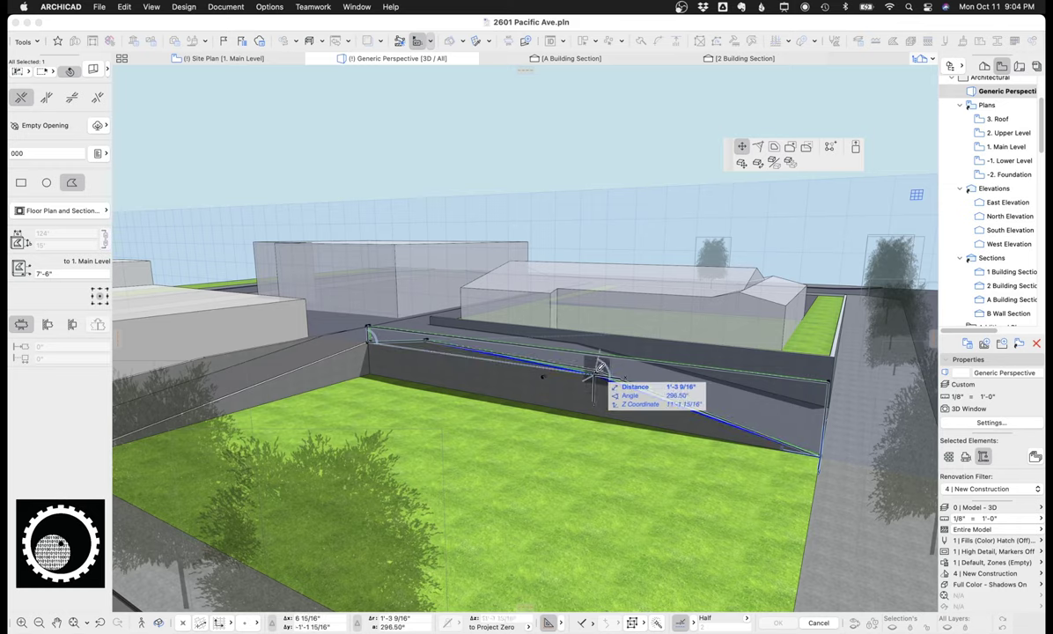
left_click(597, 373)
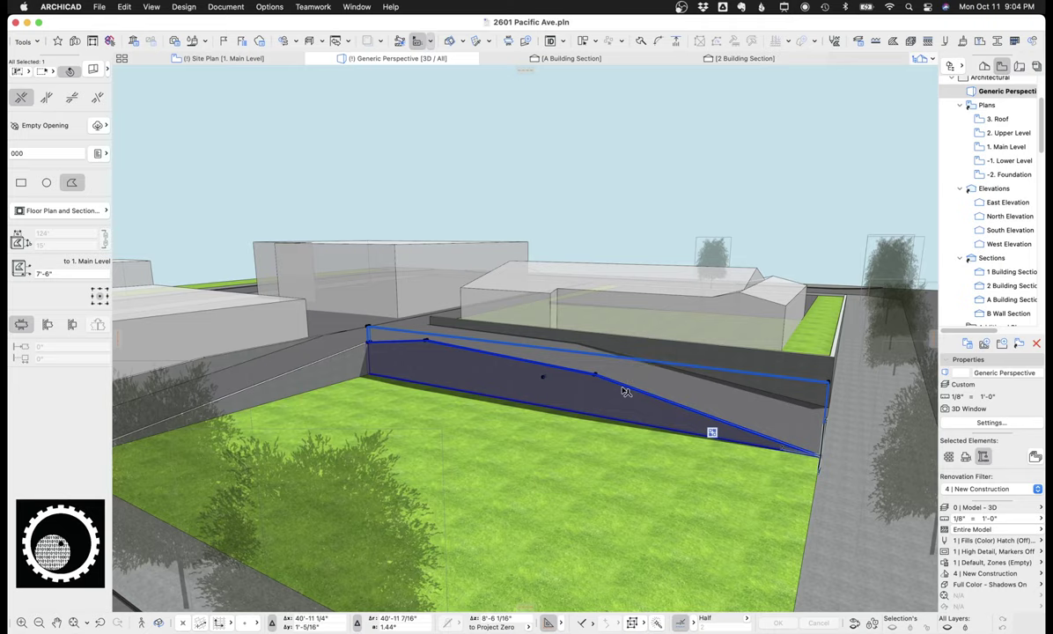
left_click(577, 210)
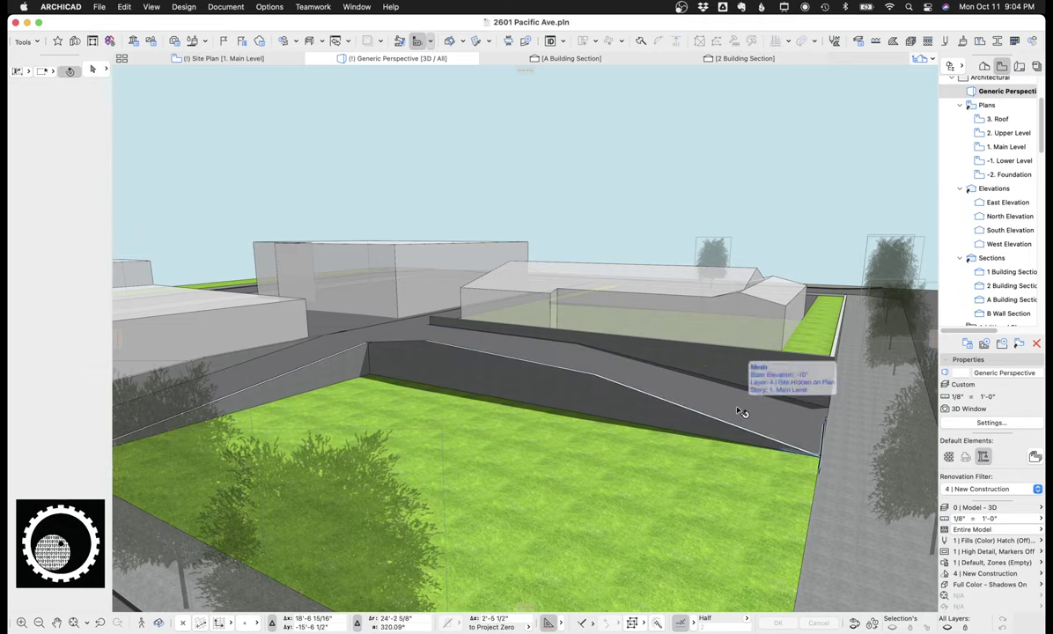